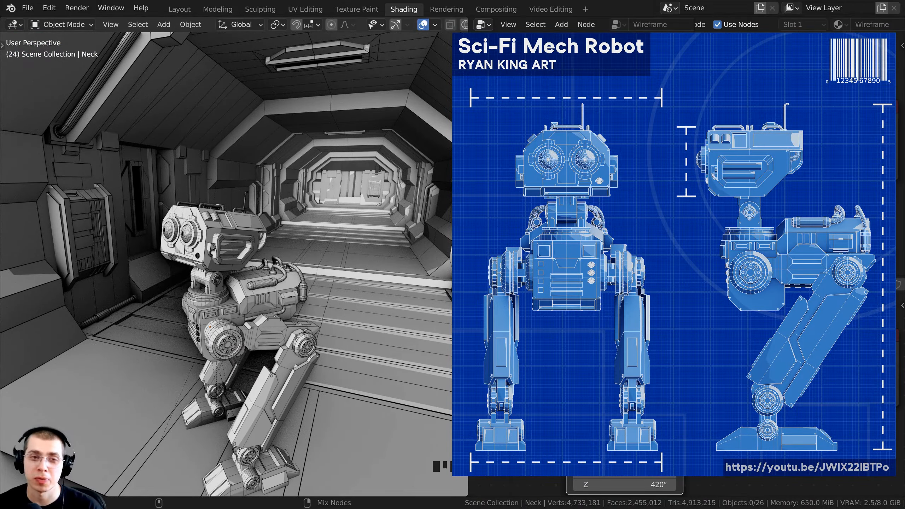
- Preview the stylized shader's Gray Blue and Blue Orange looks on the robot in the corridor
mouse_move(271, 228)
middle_mouse_down()
mouse_move(327, 251)
mouse_move(335, 236)
mouse_move(295, 234)
middle_mouse_up()
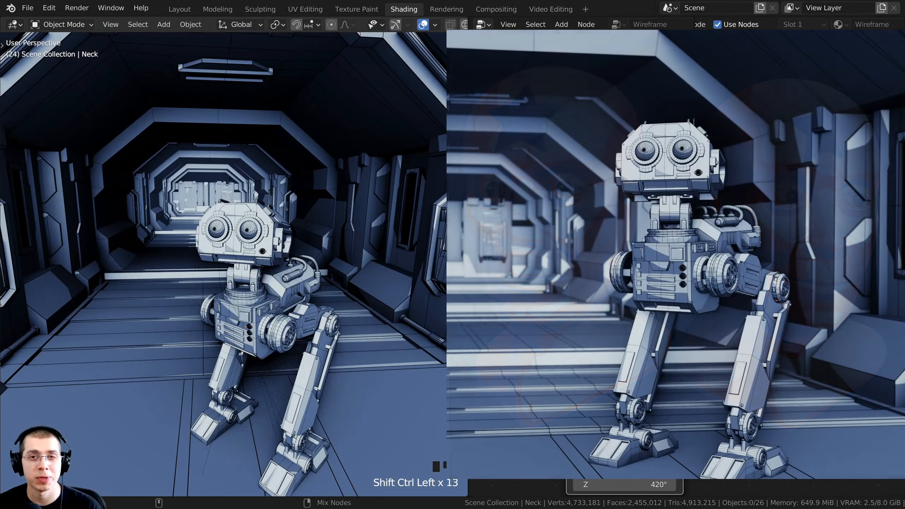
key("ctrl+shift+Left")
key("ctrl+shift+Left")
key("ctrl+shift+Left")
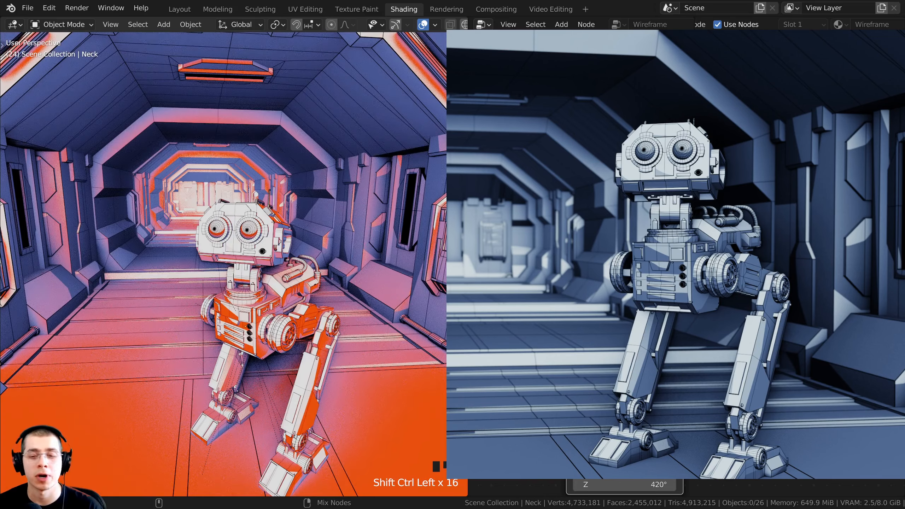
key("ctrl+shift+Left")
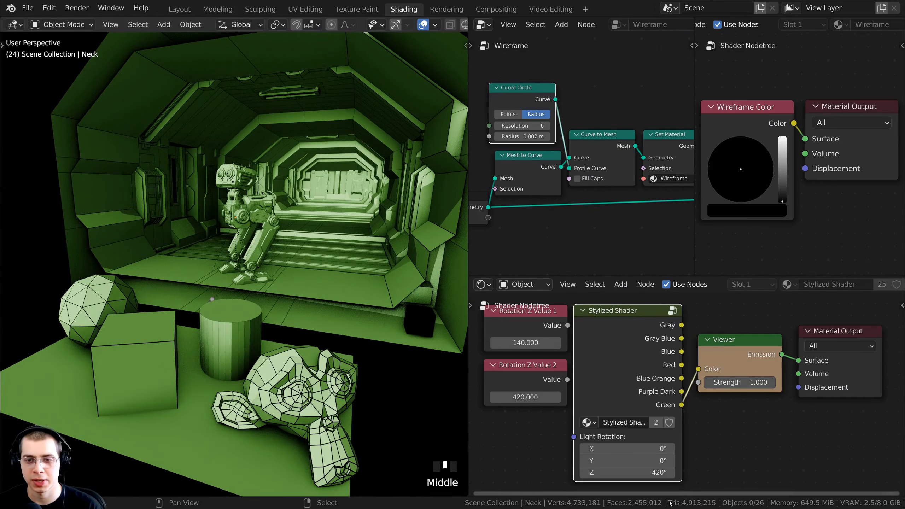
- Cycle the viewer through the Stylized Shader group's colour outputs, stopping on Gray
left_click_drag(637, 392, 636, 395)
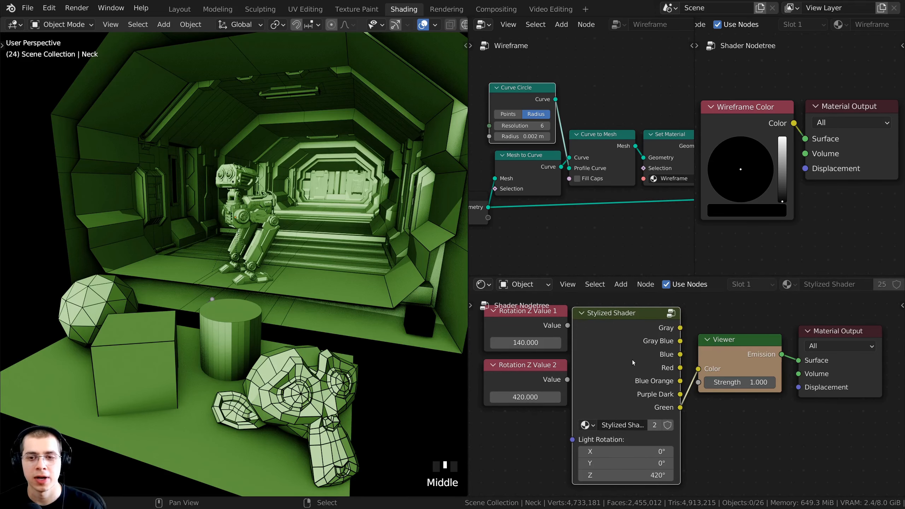
left_click(613, 339, "ctrl+shift")
left_click(614, 339, "ctrl+shift")
left_click(614, 339, "ctrl+shift")
left_click(614, 339, "ctrl+shift")
left_click(613, 339, "ctrl+shift")
left_click(614, 339, "ctrl+shift")
left_click(615, 340, "ctrl+shift")
left_click(616, 341, "ctrl+shift")
left_click(616, 341, "ctrl+shift")
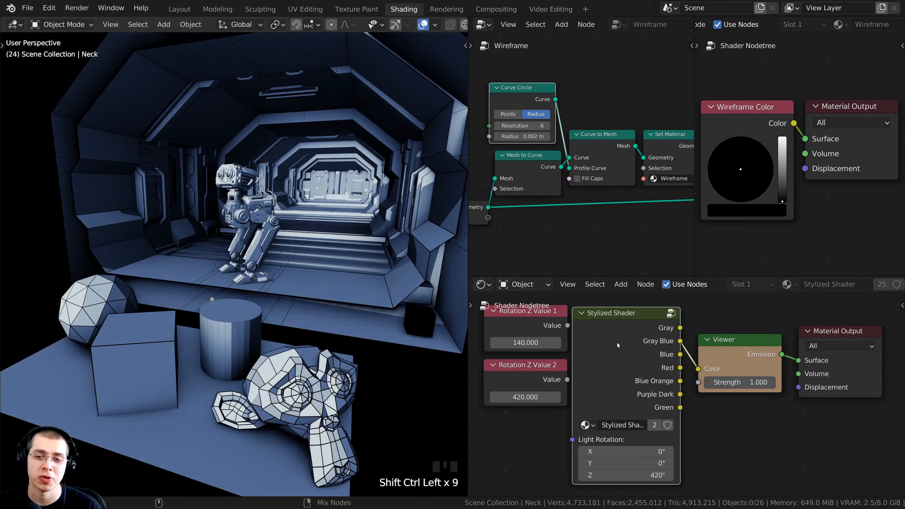
left_click(614, 342, "ctrl+shift")
left_click(610, 346, "ctrl+shift")
left_click(607, 349, "ctrl+shift")
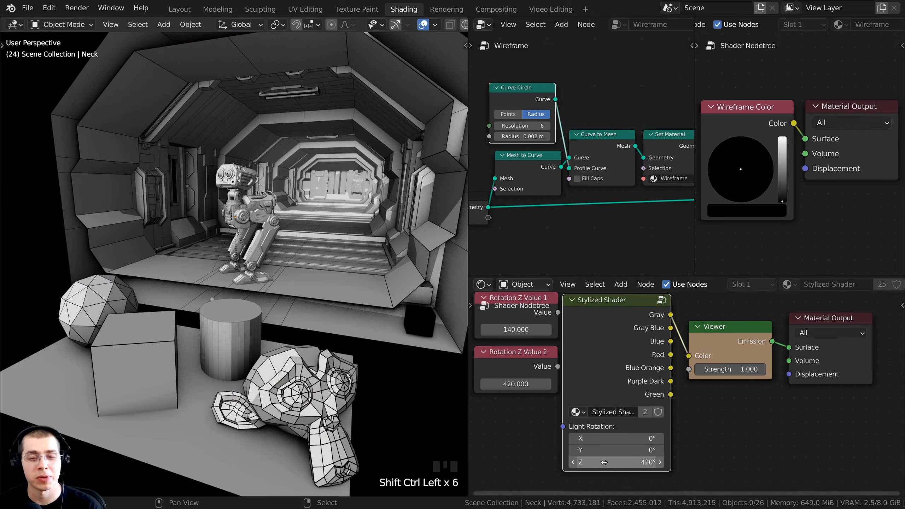
- Try different Light Rotation values on the Stylized Shader group and examine the shading on the robot and corridor
mouse_move(617, 462)
left_mouse_down()
mouse_move(651, 462)
mouse_move(577, 461)
mouse_move(616, 462)
left_mouse_up()
middle_click_drag(331, 378, 342, 348)
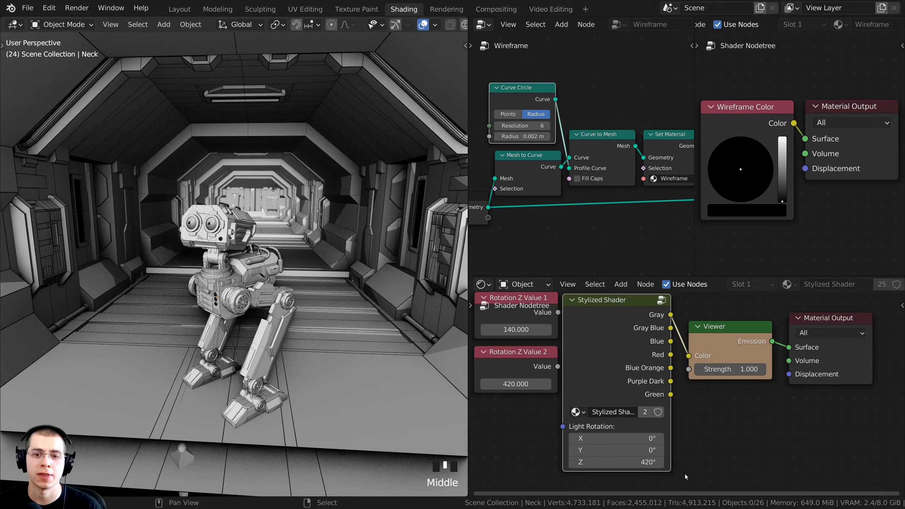
left_click_drag(616, 438, 617, 462)
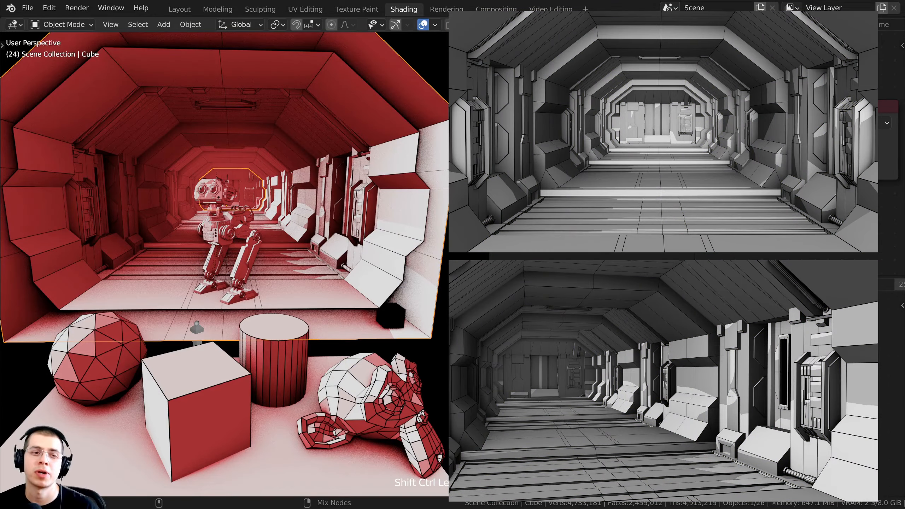
middle_click_drag(342, 335, 381, 347, "shift")
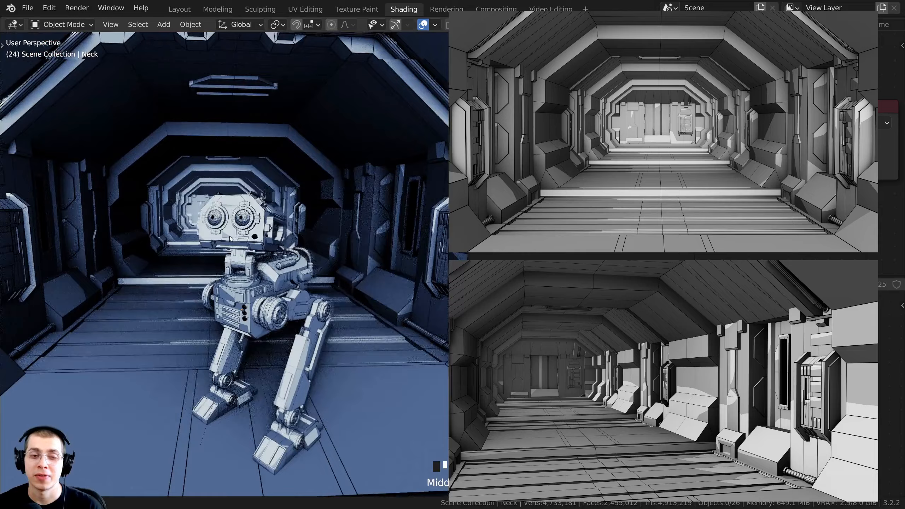
middle_click_drag(218, 228, 257, 192)
- Preview the Stylized Shader's Blue and Blue Orange outputs among its colour variants, returning to Blue
left_click(620, 319, "ctrl+shift")
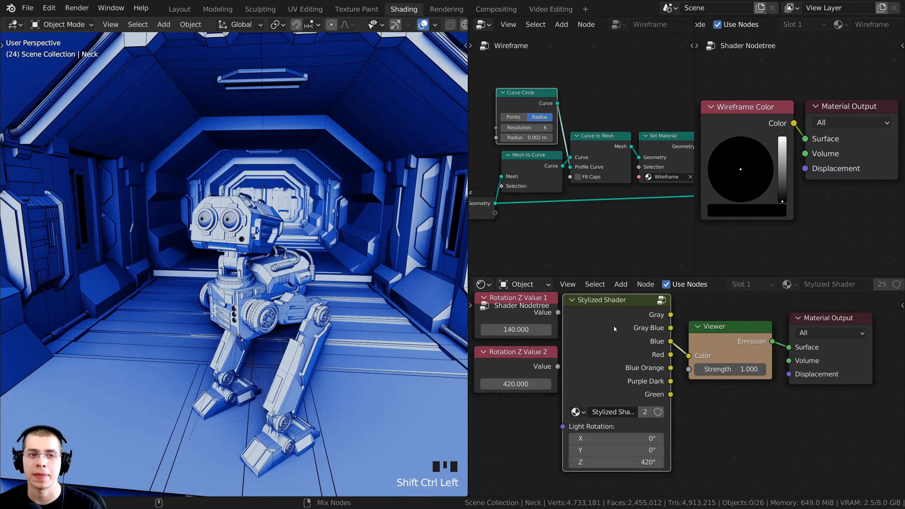
left_click(608, 326, "ctrl+shift")
left_click(613, 317, "ctrl+shift")
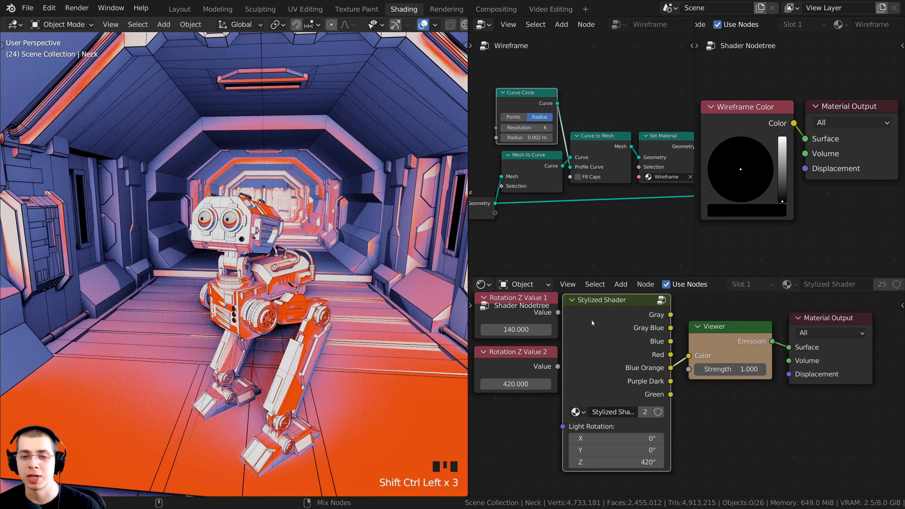
left_click(603, 336, "ctrl+shift")
middle_click_drag(405, 353, 350, 287)
scroll(418, 332, "up", 2, "shift")
left_click(608, 337, "ctrl+shift")
left_click(607, 337, "ctrl+shift")
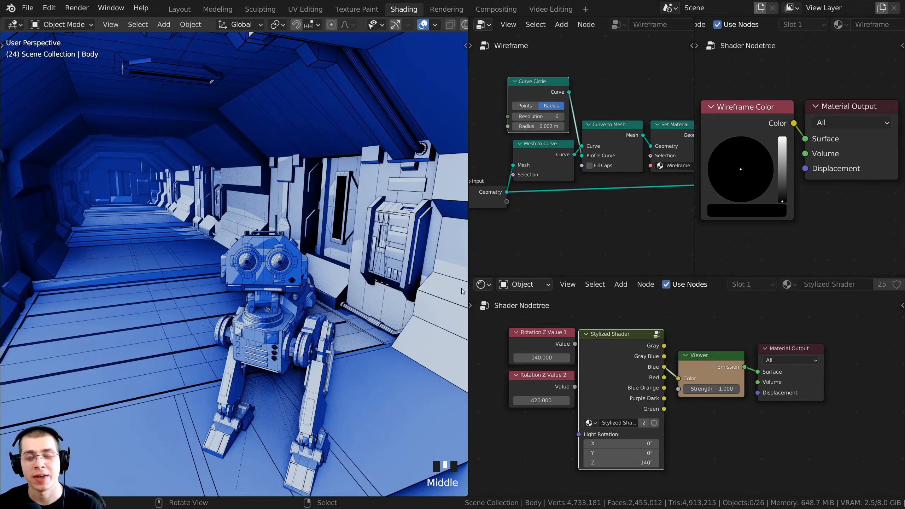
- Examine the wireframe lines on the robot's head and body along with the Wireframe geometry node setup
middle_click_drag(427, 278, 434, 273)
scroll(259, 251, "up", 8)
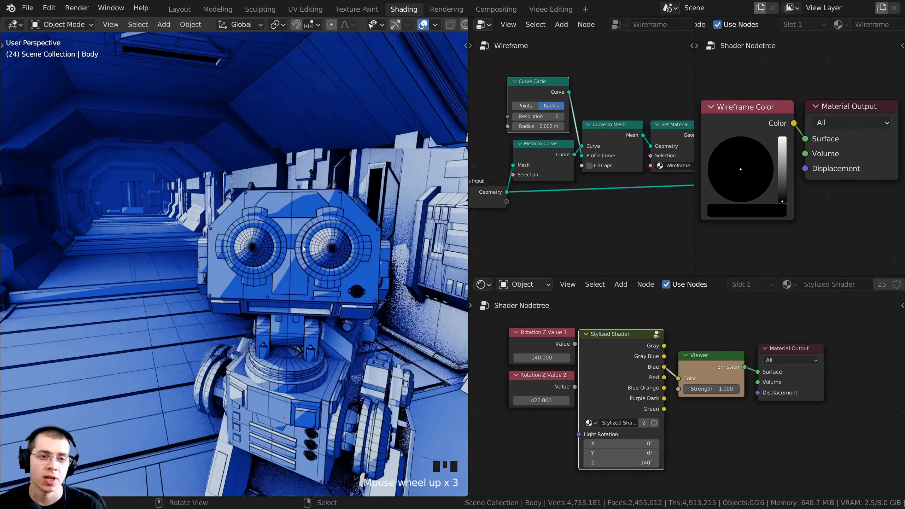
scroll(577, 162, "down", 4)
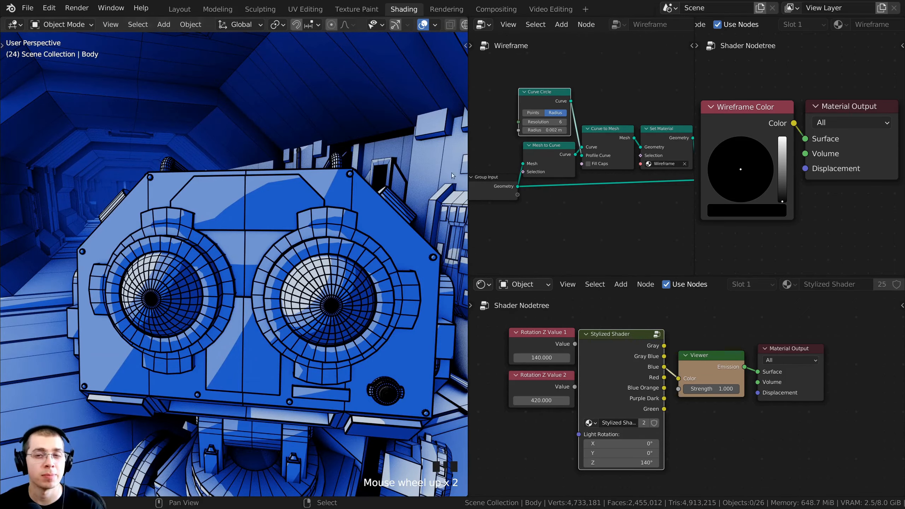
middle_click_drag(561, 164, 537, 176)
scroll(584, 171, "down", 1)
left_click(642, 213)
scroll(585, 186, "up", 1)
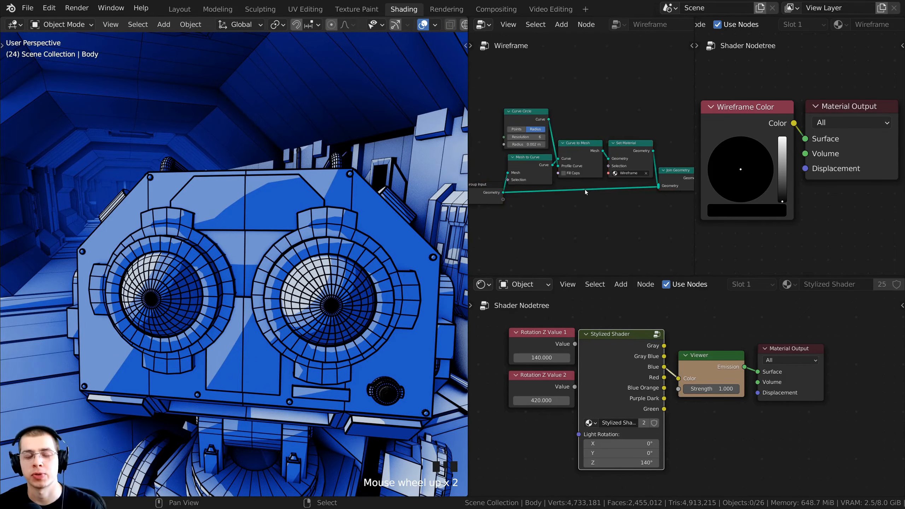
middle_click_drag(249, 227, 244, 244)
scroll(243, 243, "up", 3)
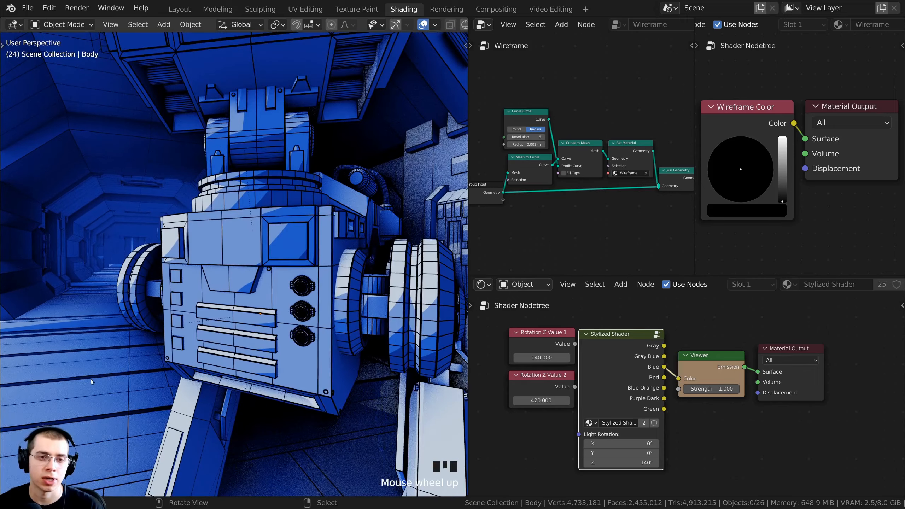
middle_click_drag(311, 266, 326, 260)
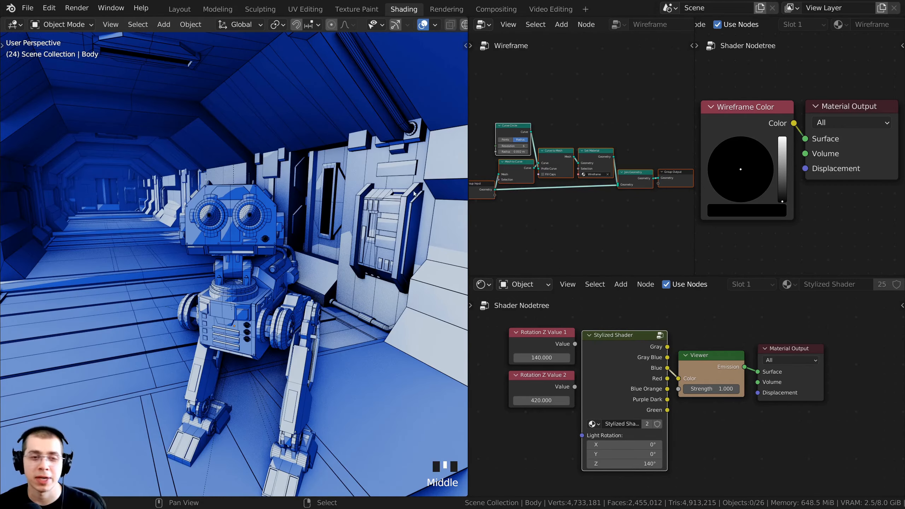
- Examine the blue shading and wireframe on the corridor walls and floor around the robot
scroll(320, 214, "up", 2)
middle_click_drag(414, 193, 331, 234)
scroll(331, 233, "up", 3)
right_click(271, 140)
scroll(271, 140, "down", 5)
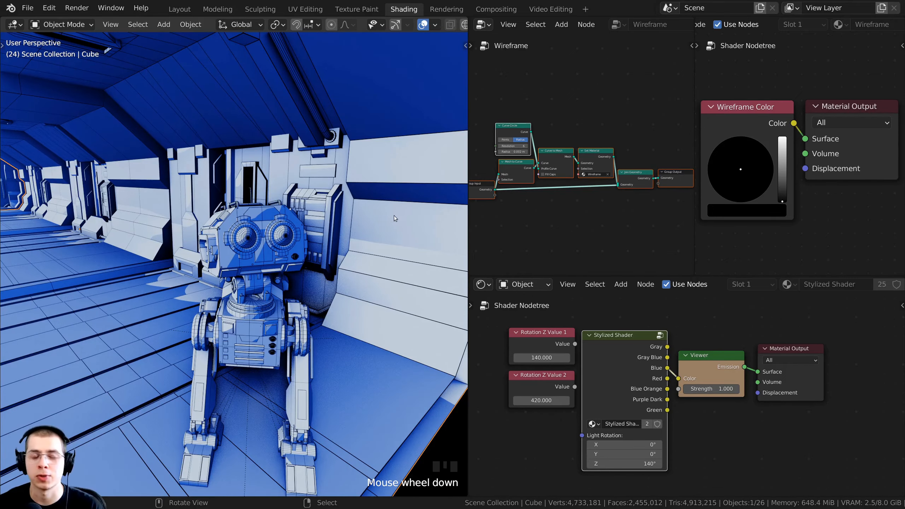
middle_click_drag(394, 218, 383, 218)
right_click(609, 216)
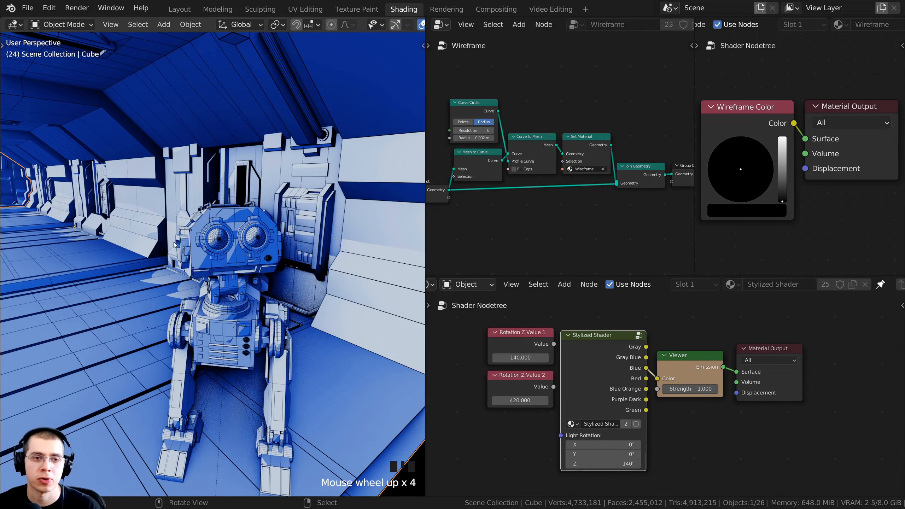
middle_click_drag(142, 246, 164, 211)
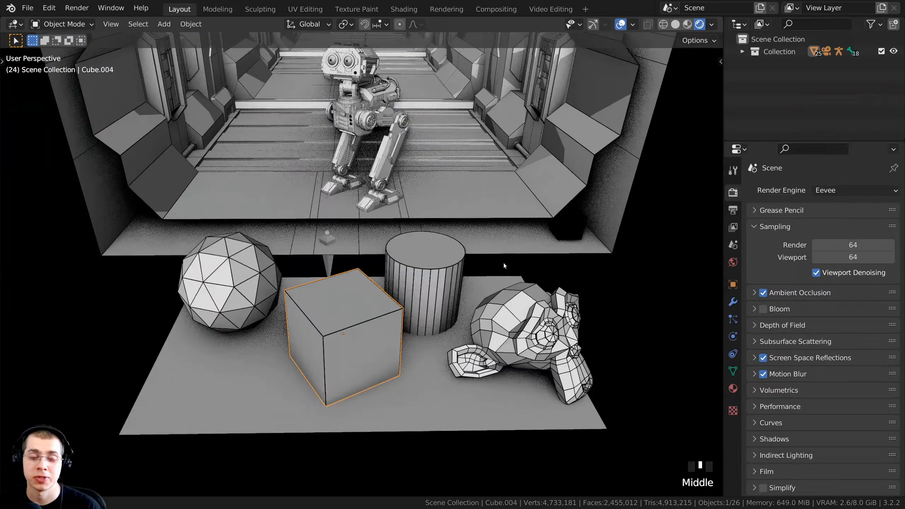
- Select the sample objects one after another, including the icosphere, cube, cylinder and monkey head, to inspect them
mouse_move(503, 263)
middle_mouse_down()
mouse_move(468, 245)
mouse_move(493, 234)
mouse_move(460, 293)
middle_mouse_up()
right_click(509, 356)
right_click(303, 330)
right_click(142, 280)
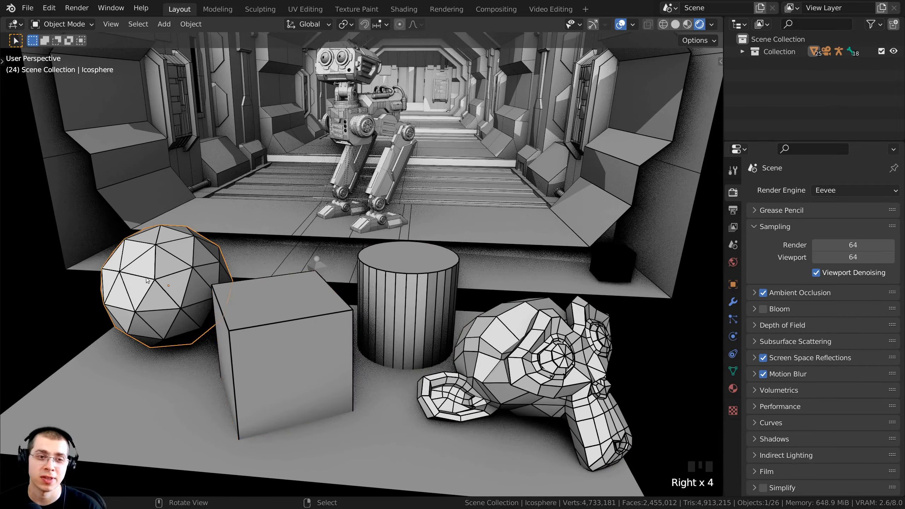
right_click(284, 349)
right_click(407, 307)
right_click(502, 330)
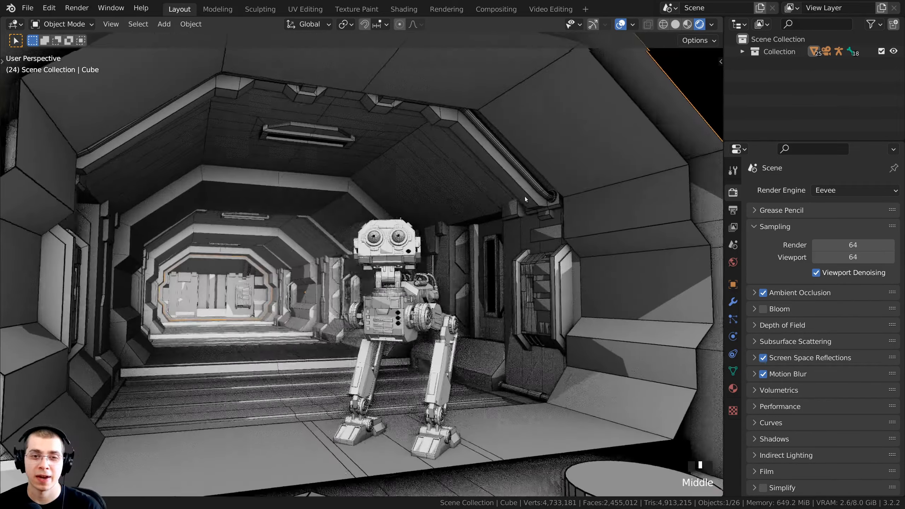
- Examine the robot inside the sci-fi corridor in gray shading from several angles, leaving nothing selected
middle_click_drag(524, 197, 465, 207)
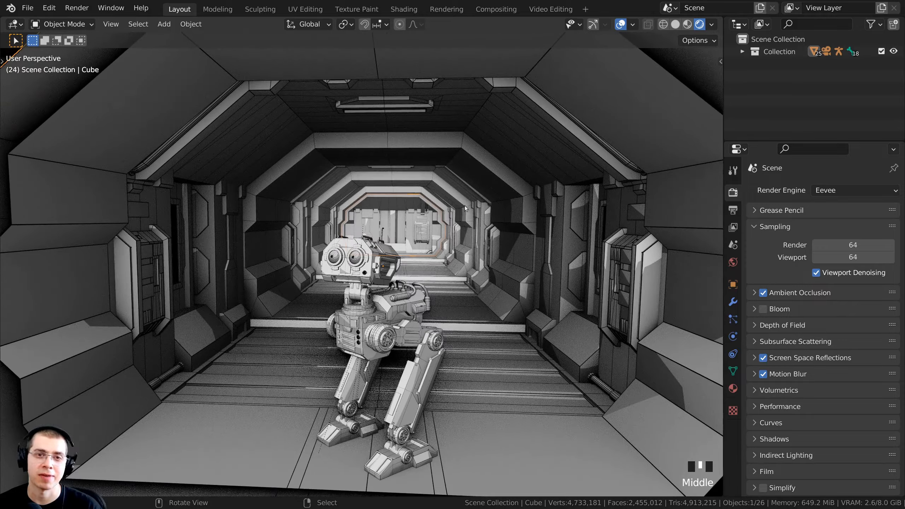
mouse_move(524, 272)
middle_mouse_down()
mouse_move(550, 234)
mouse_move(526, 266)
middle_mouse_up()
scroll(449, 262, "up", 2)
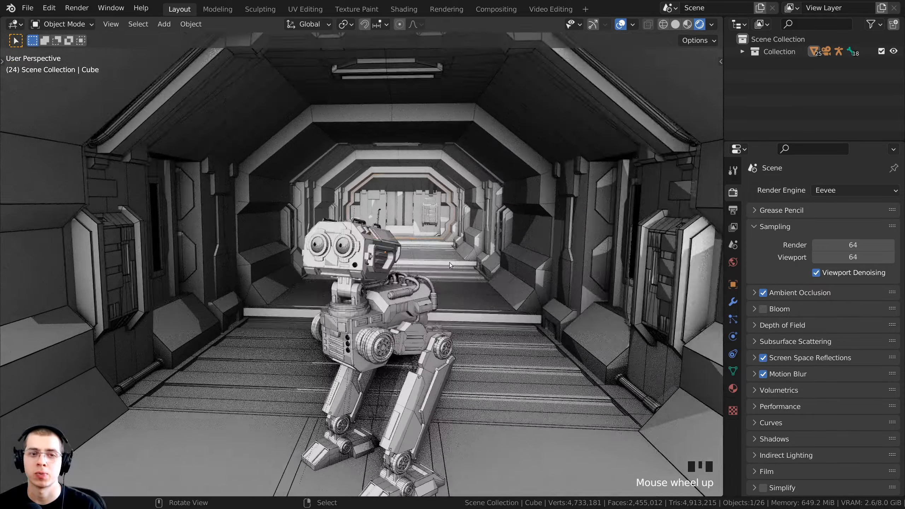
middle_click_drag(449, 262, 310, 274, "shift")
scroll(375, 211, "up", 1)
left_click(310, 278)
scroll(306, 280, "down", 1)
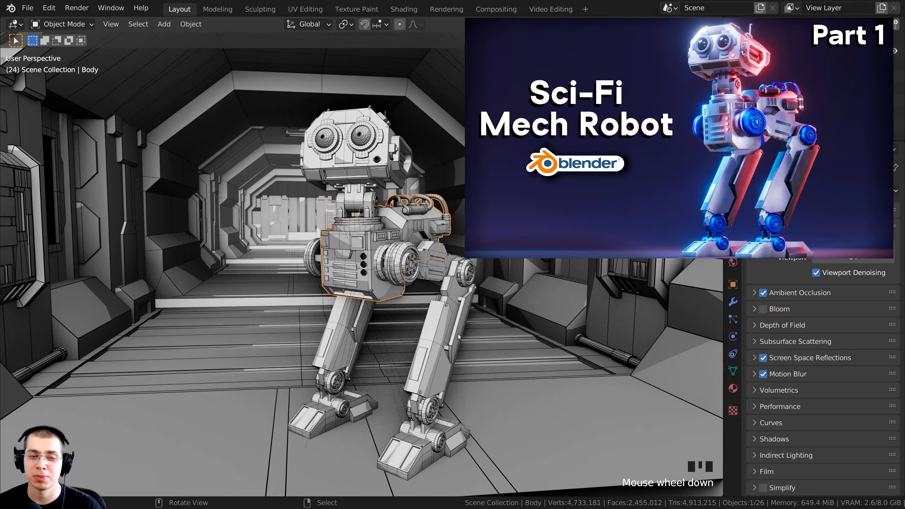
middle_click_drag(458, 337, 385, 430)
mouse_move(381, 186)
middle_mouse_down()
mouse_move(371, 225)
mouse_move(445, 285)
middle_mouse_up()
key("alt+a")
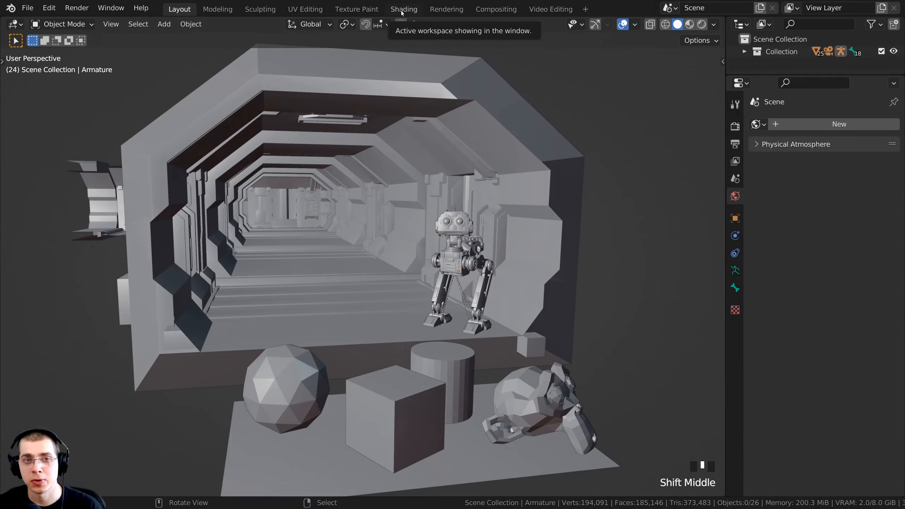
- Switch to the Shading workspace and widen the shader node editor by narrowing the properties area
left_click(401, 10)
middle_click_drag(217, 282, 149, 430, "shift")
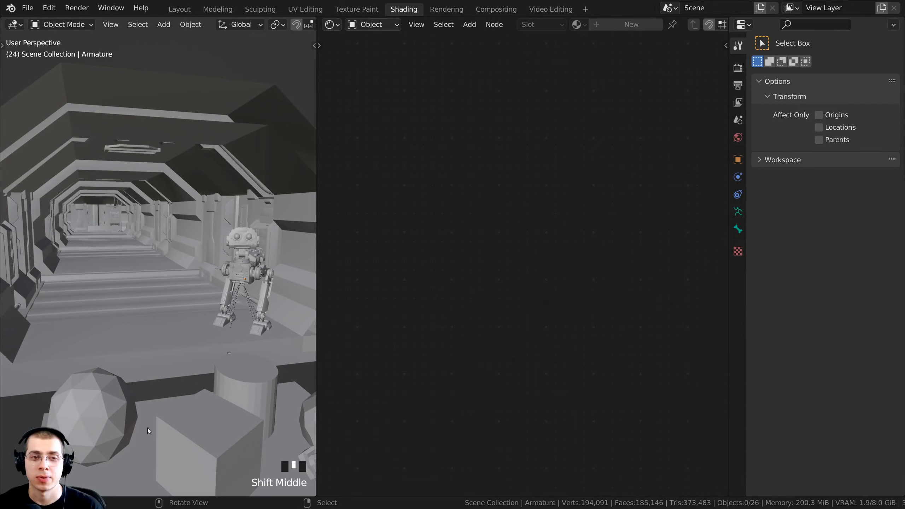
middle_click_drag(89, 330, 122, 339)
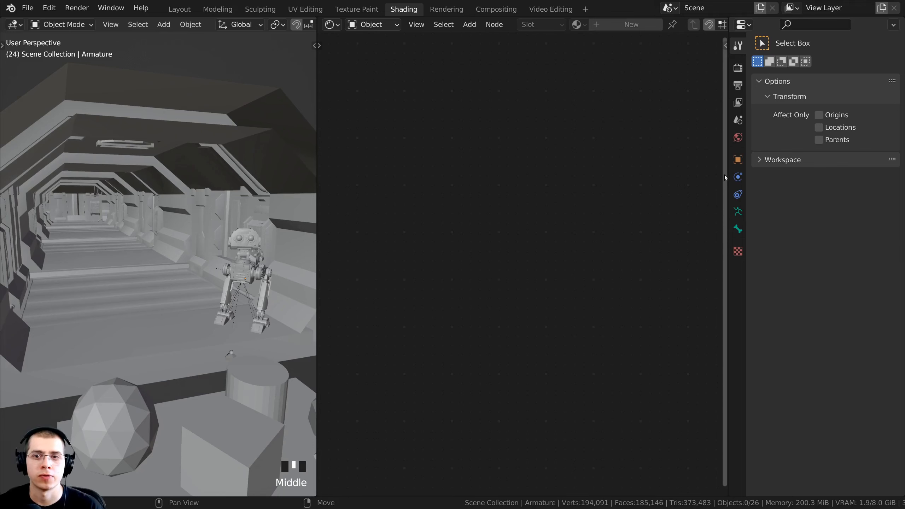
left_click_drag(726, 177, 744, 178)
- Select the icosphere and give it a new material named "Stylized Shader"
middle_click_drag(188, 353, 161, 328, "shift")
scroll(102, 314, "up", 2)
right_click(99, 303)
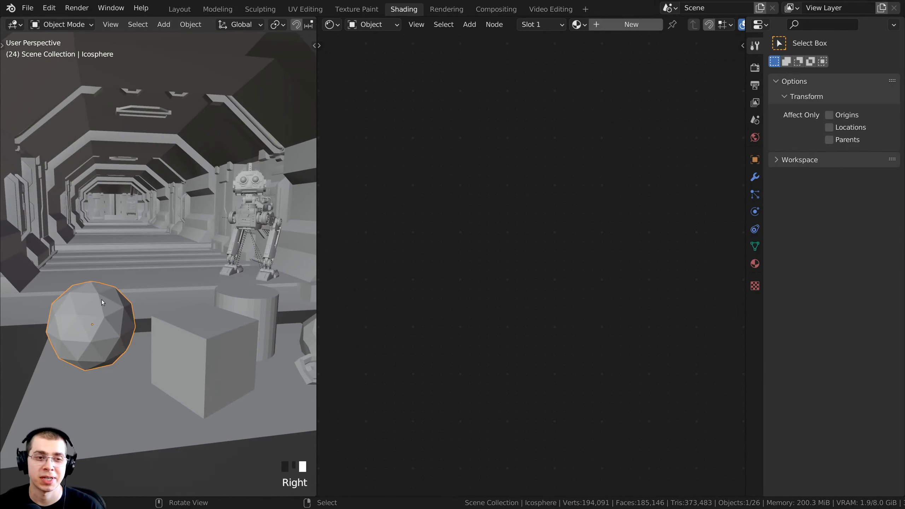
middle_click_drag(102, 299, 102, 329, "shift")
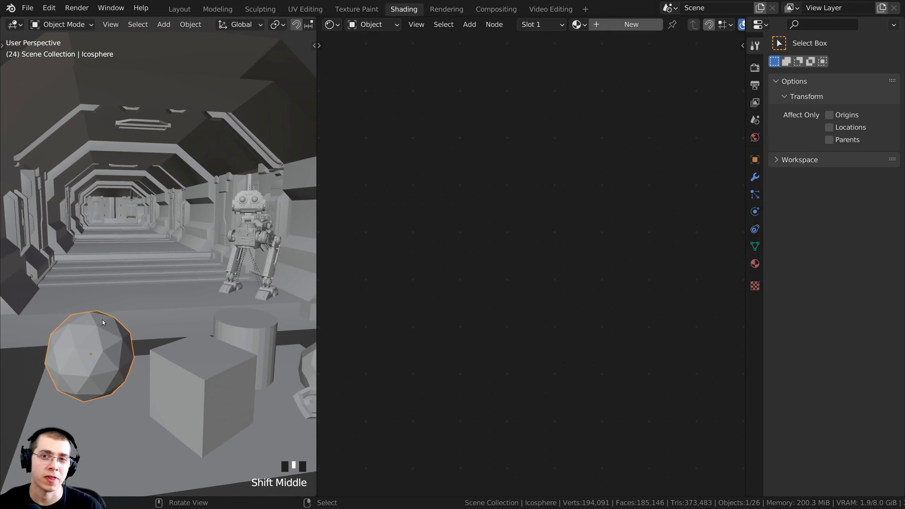
left_click(612, 25)
left_click(659, 25)
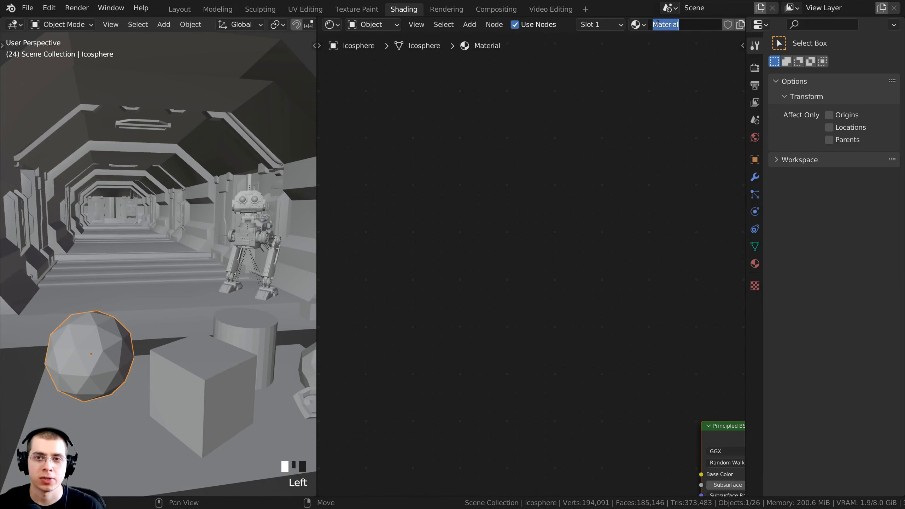
type("Sty")
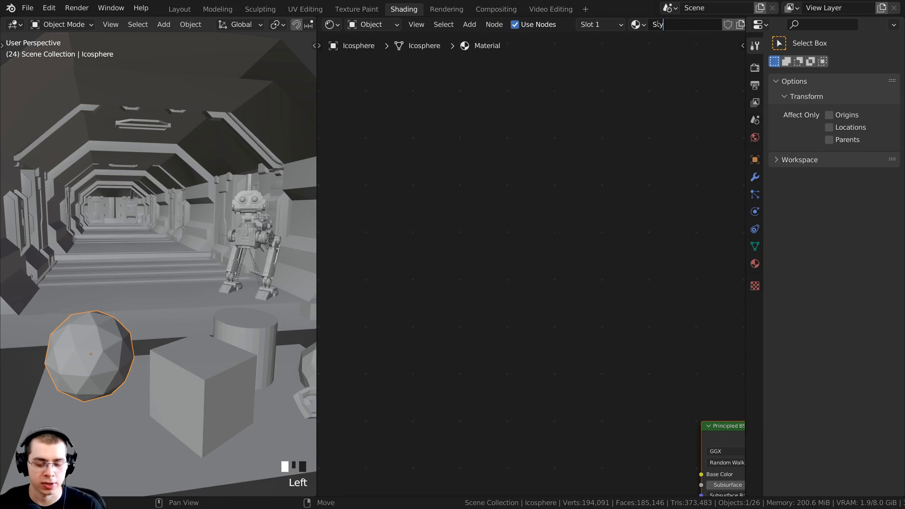
type("lized Shader")
key("Return")
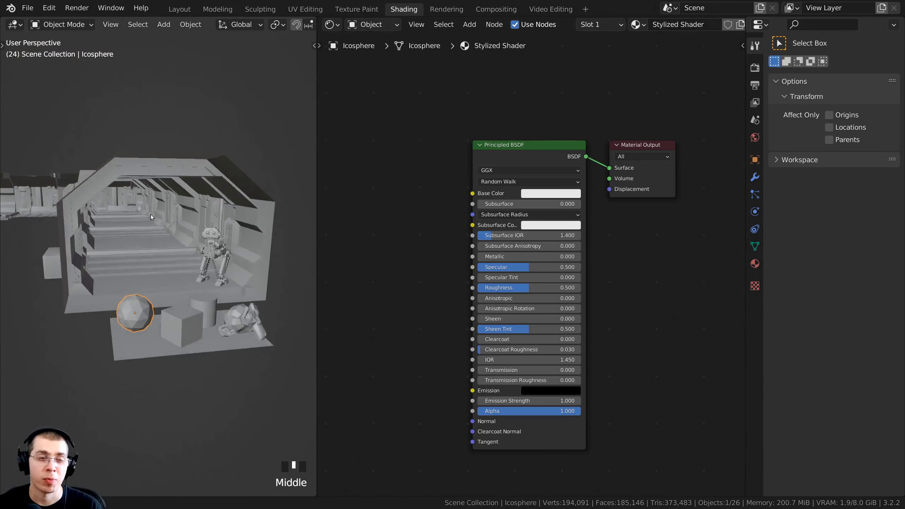
middle_click_drag(150, 214, 28, 272)
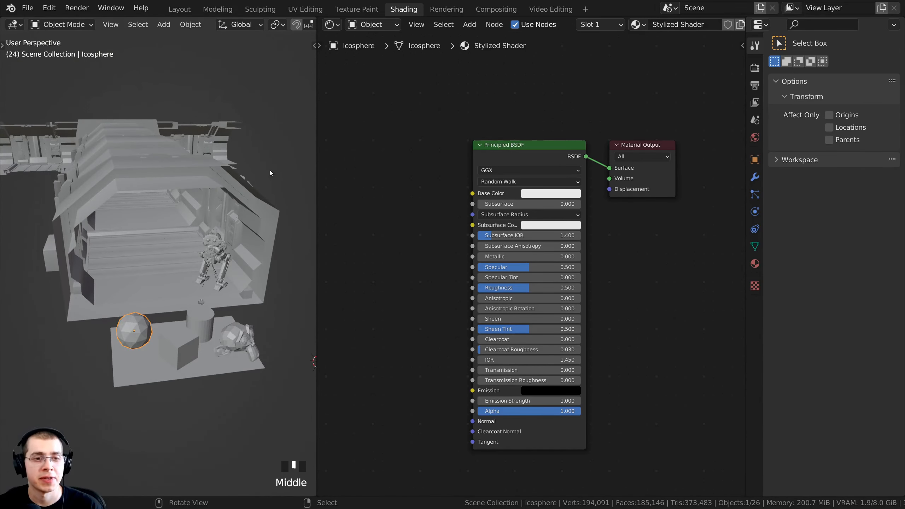
scroll(197, 296, "down", 1)
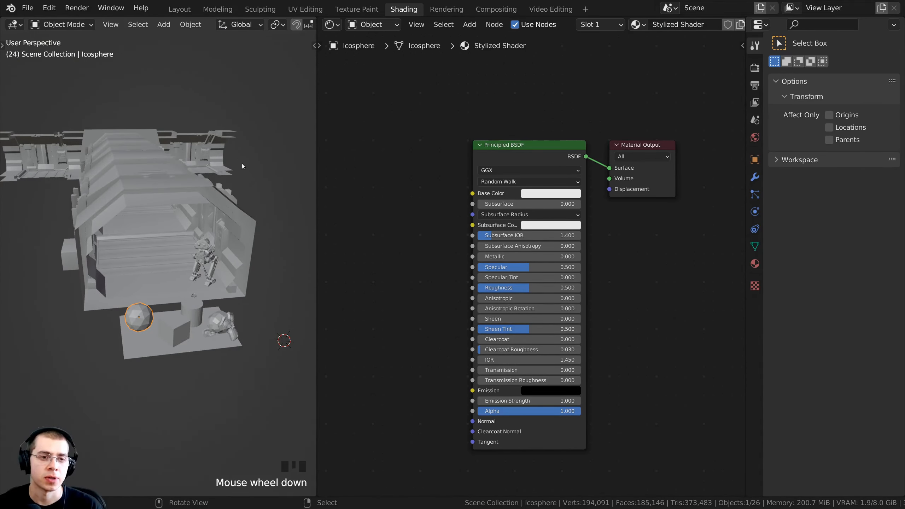
- Link the icosphere's "Stylized Shader" material to all other objects in the scene, keeping the icosphere as the active source
key("a")
key("a")
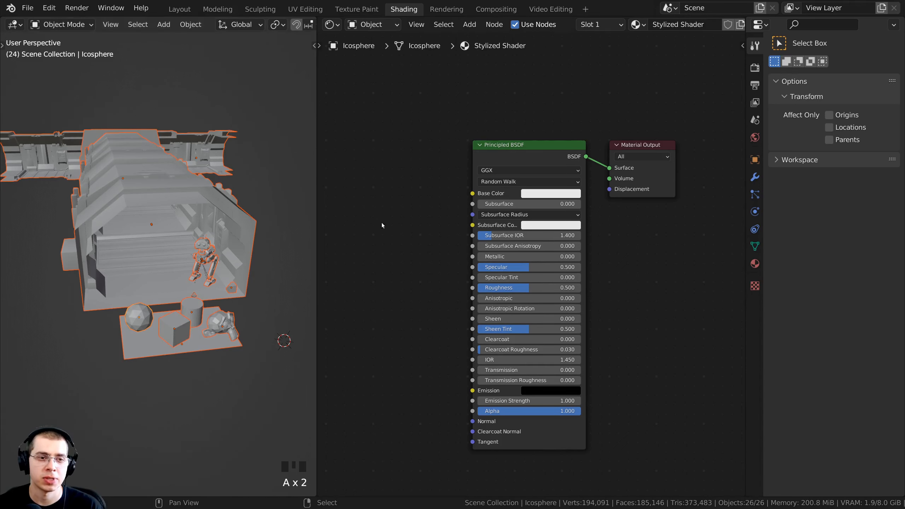
scroll(232, 333, "up", 2)
middle_click_drag(232, 333, 210, 262, "shift")
scroll(138, 311, "up", 1)
right_click(131, 301, "shift")
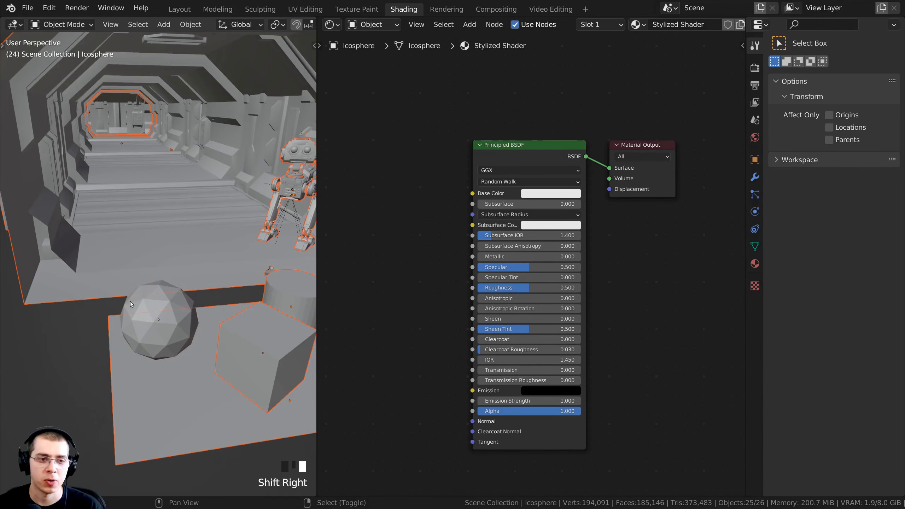
right_click(148, 303, "shift")
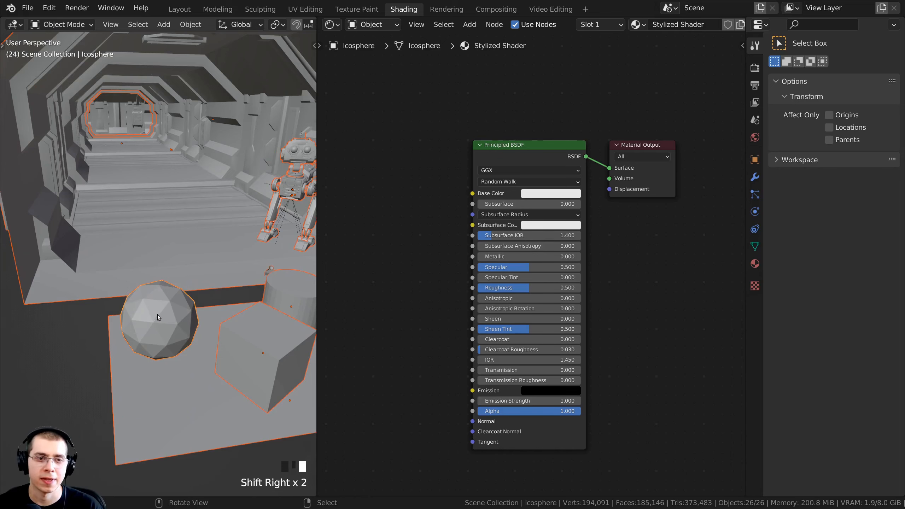
middle_click_drag(156, 314, 167, 317)
key("ctrl+l")
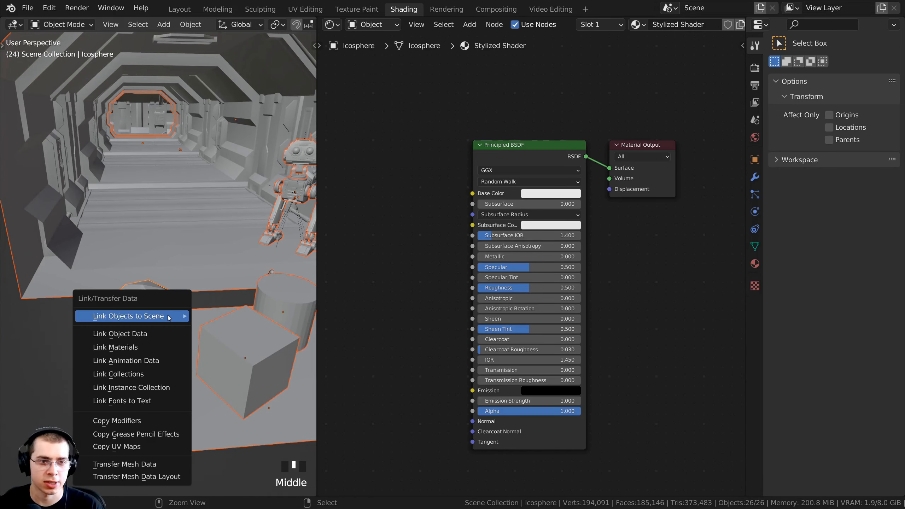
mouse_move(169, 316)
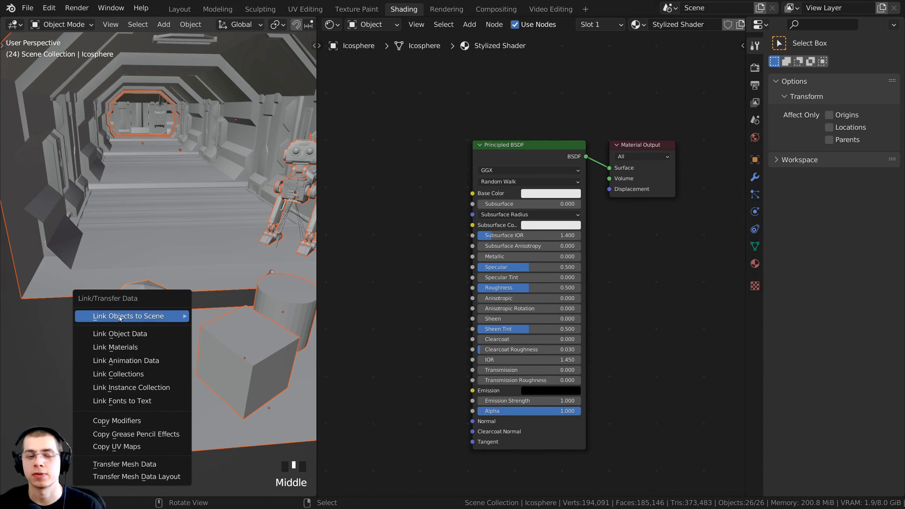
left_click(115, 347)
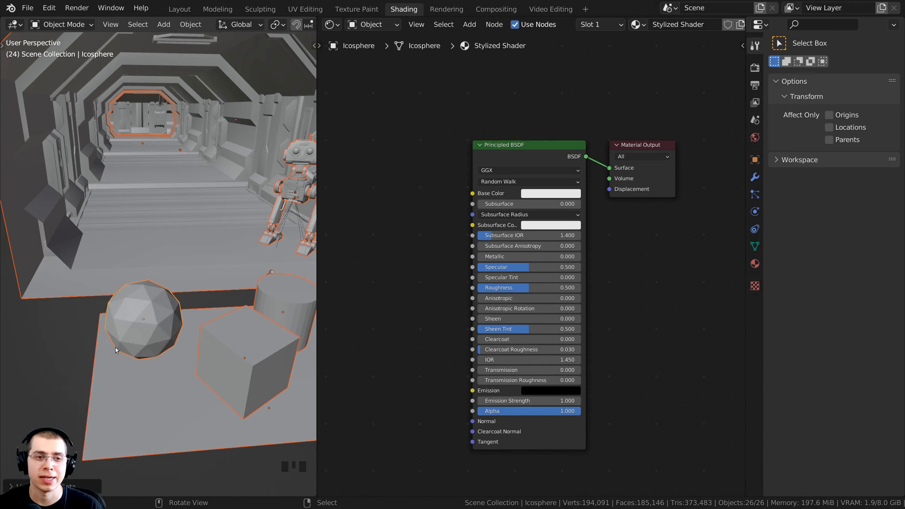
- Select the corridor, robot head and cylinder one after another to check which material is assigned to them
scroll(117, 350, "down", 3)
right_click(187, 305)
right_click(207, 279)
right_click(187, 308)
right_click(193, 214)
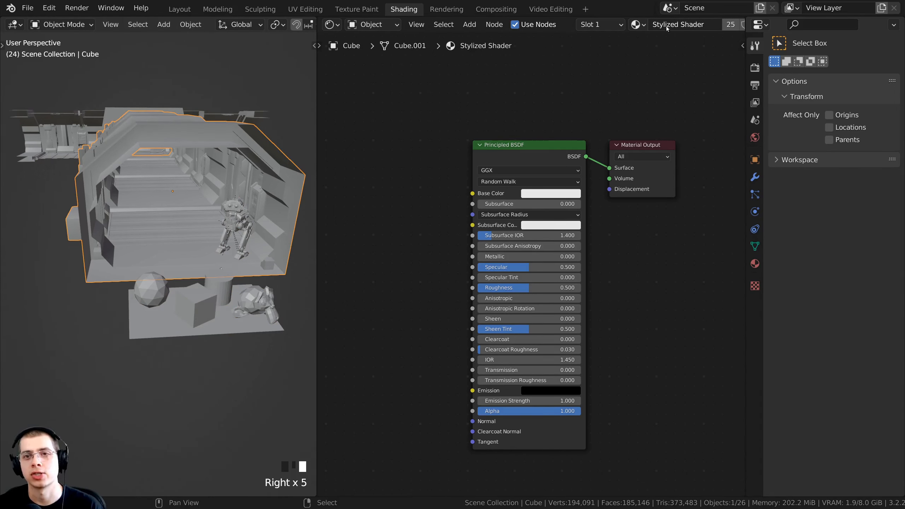
scroll(258, 230, "up", 3)
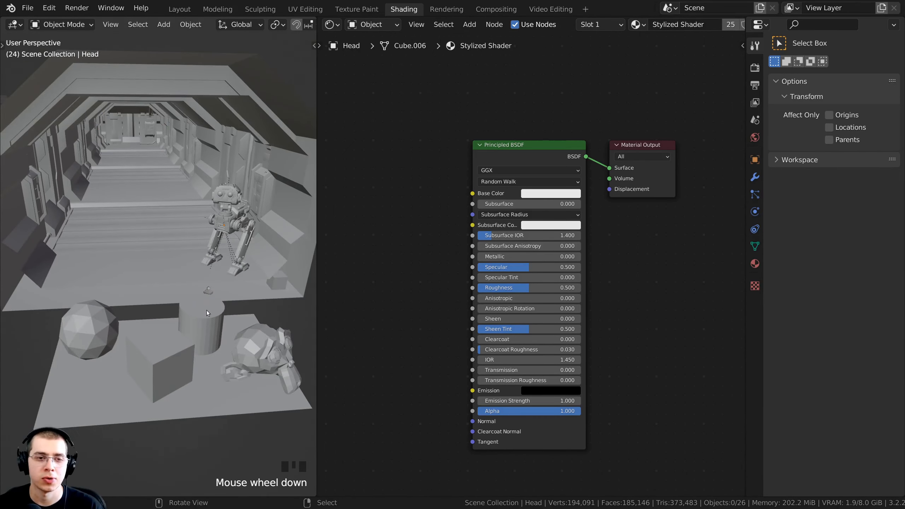
right_click(207, 312)
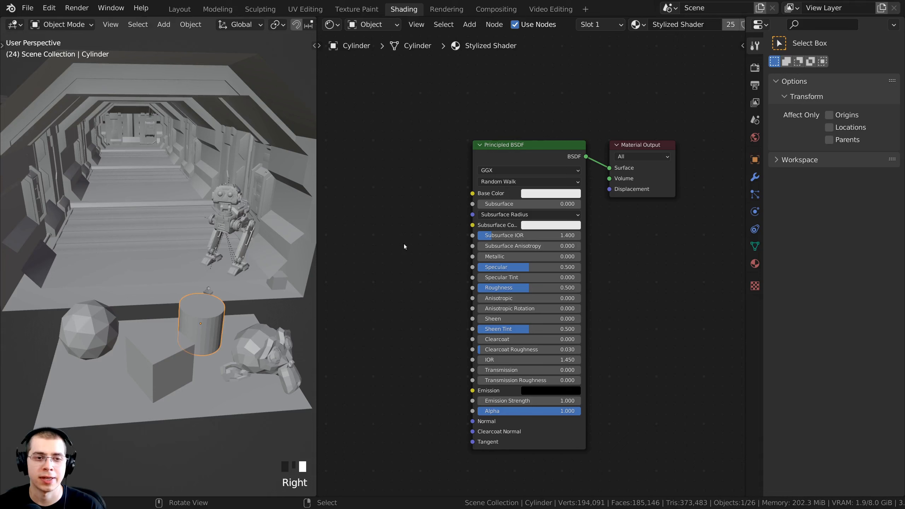
left_click(637, 26)
left_click(654, 45)
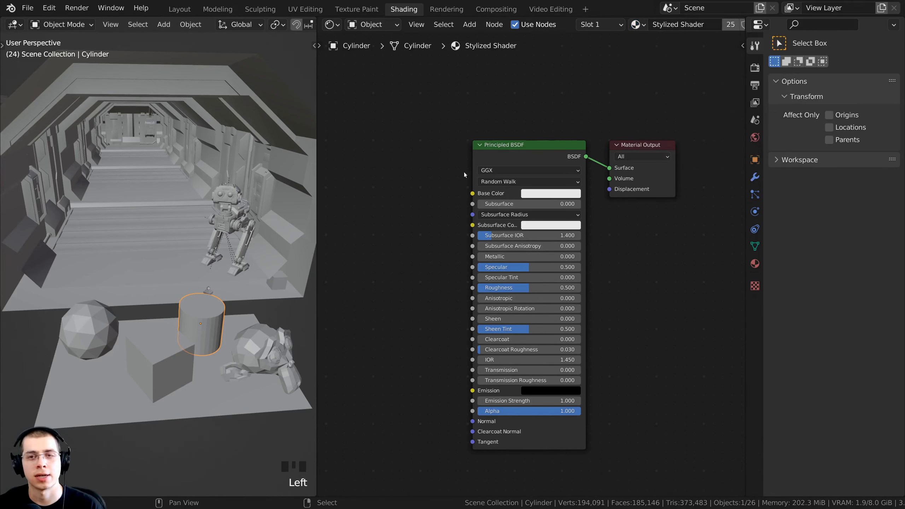
- Delete the Principled BSDF node from the material, leaving the Material Output node
middle_click_drag(309, 292, 242, 319, "shift")
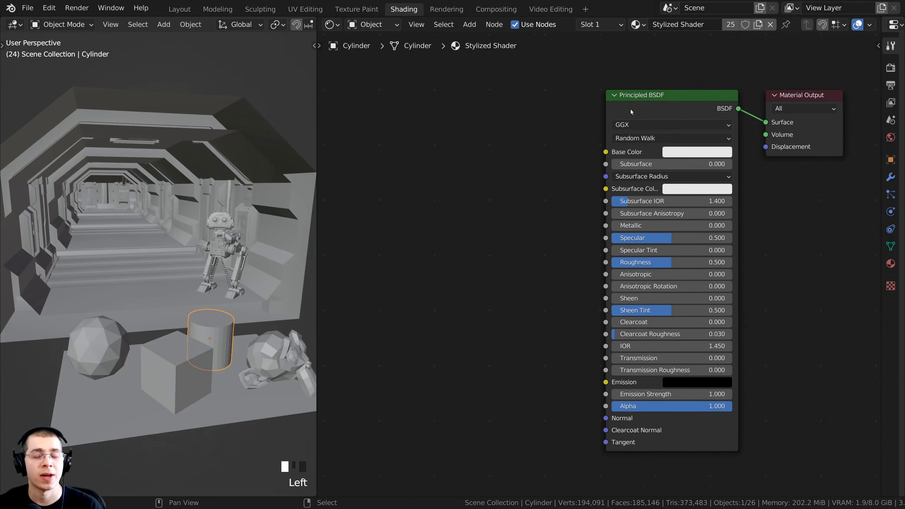
left_click_drag(646, 103, 654, 104)
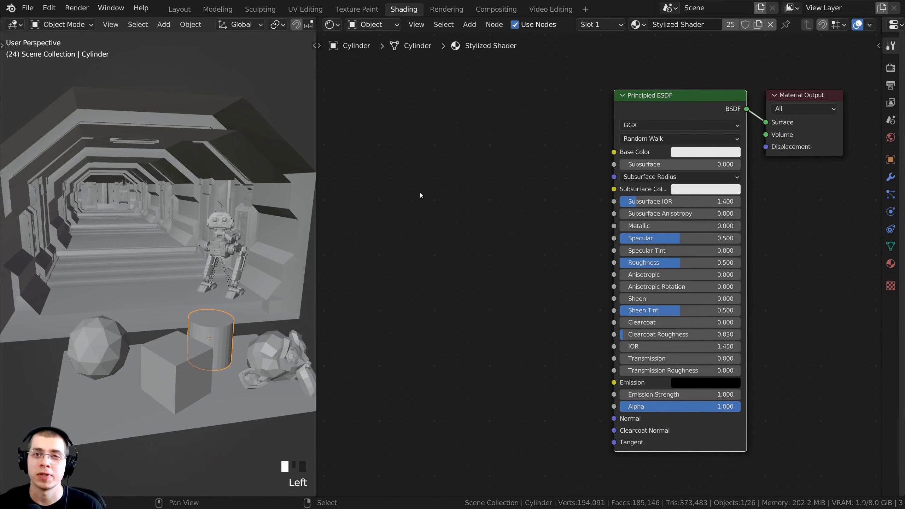
left_click(48, 8)
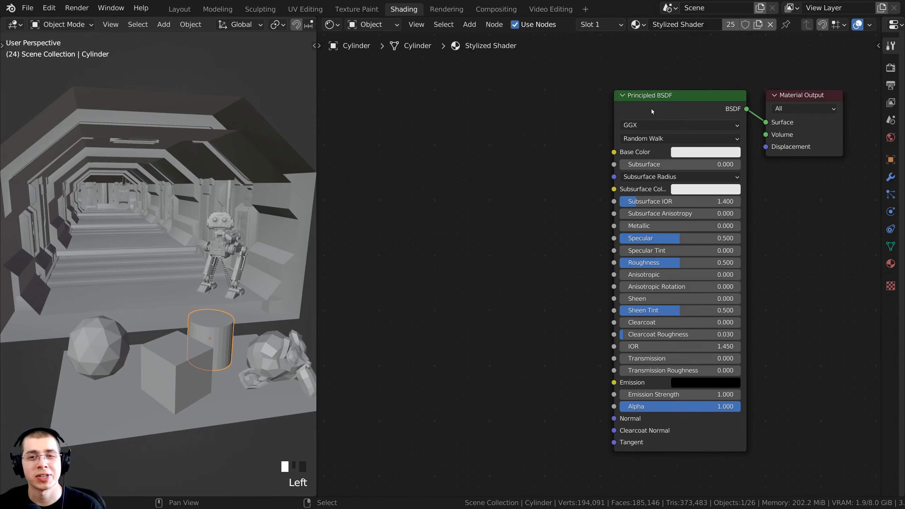
left_click(653, 111)
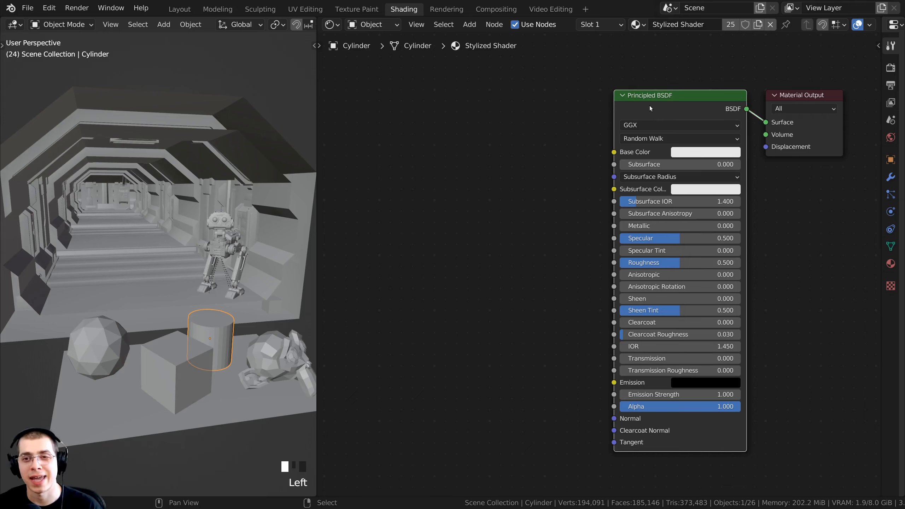
key("x")
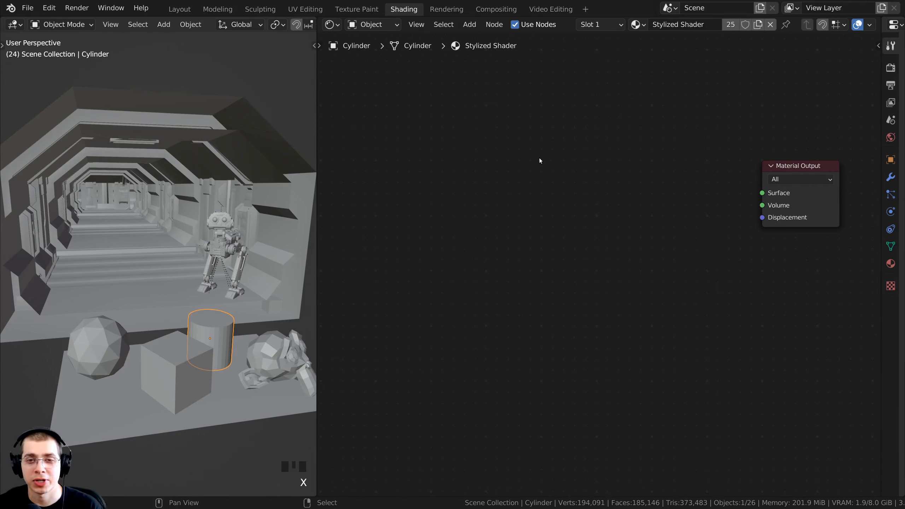
- Add a Bevel node and place it well ahead of the Material Output node
key("shift+a")
left_click(489, 160)
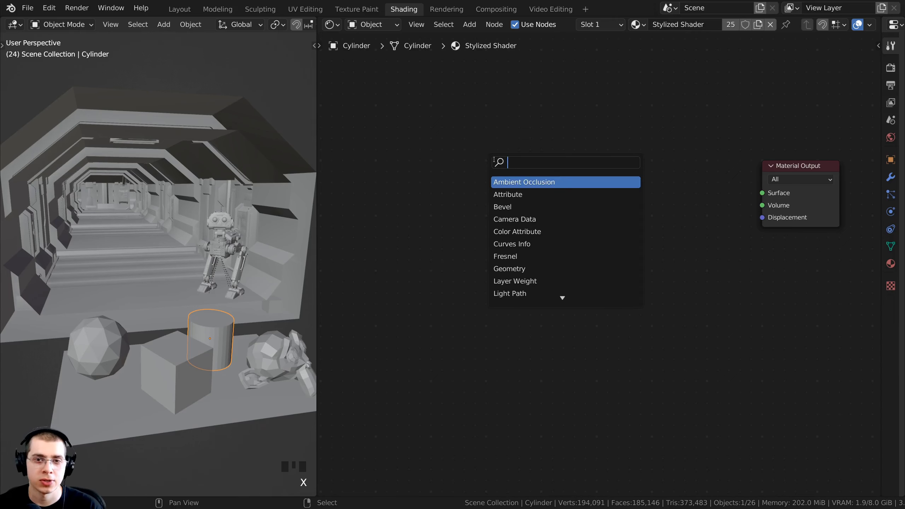
type("beve")
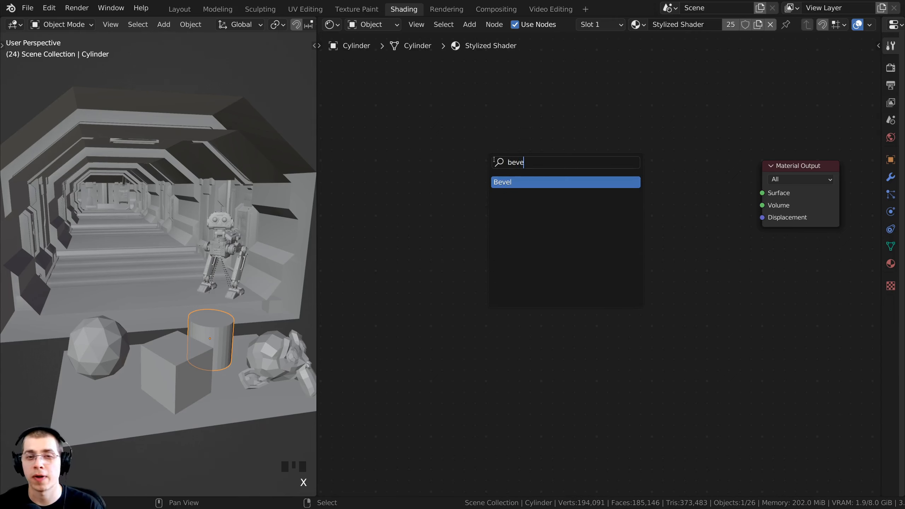
left_click(502, 181)
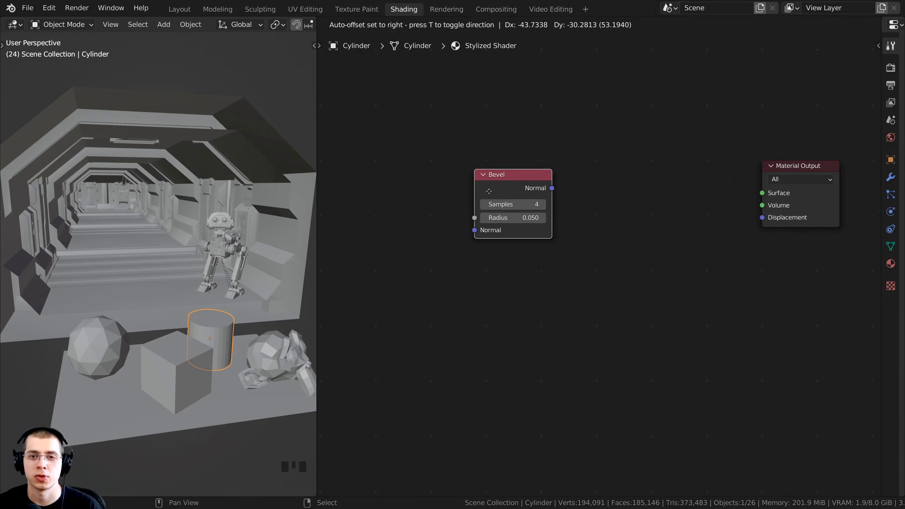
left_click(492, 191)
middle_click_drag(492, 191, 495, 211)
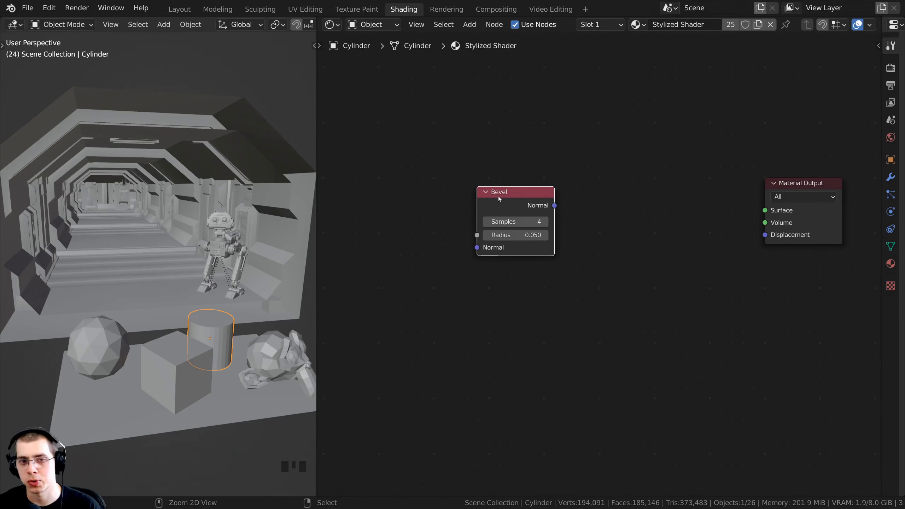
- Preview the Bevel node's Normal output through a Viewer node and set the viewport to Rendered shading
left_click(509, 197, "ctrl+shift")
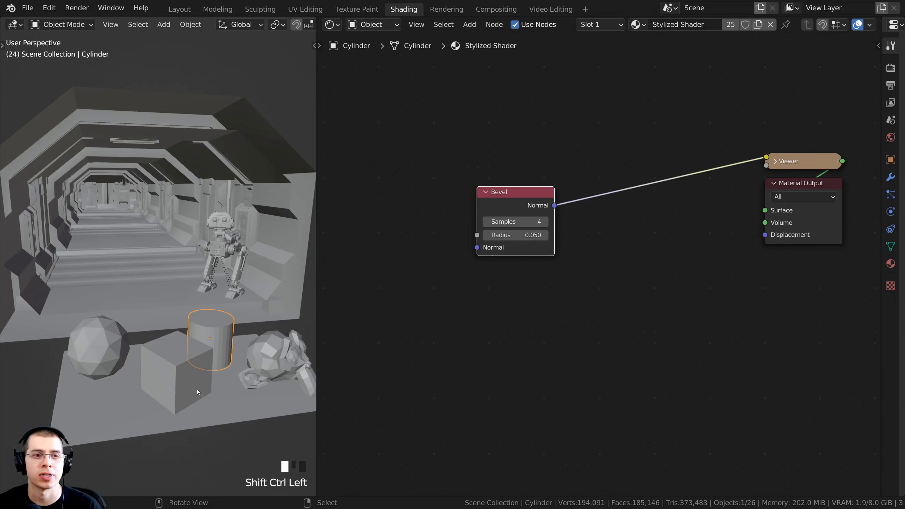
key("z")
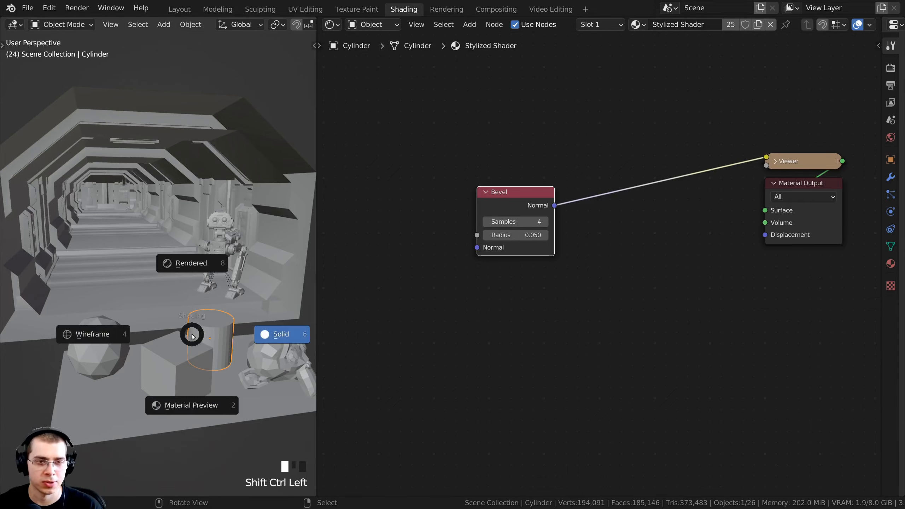
left_click(192, 265)
mouse_move(192, 265)
middle_mouse_down()
mouse_move(277, 234)
mouse_move(226, 254)
mouse_move(280, 246)
middle_mouse_up()
middle_click_drag(574, 225, 561, 228, "shift")
scroll(561, 228, "up", 1)
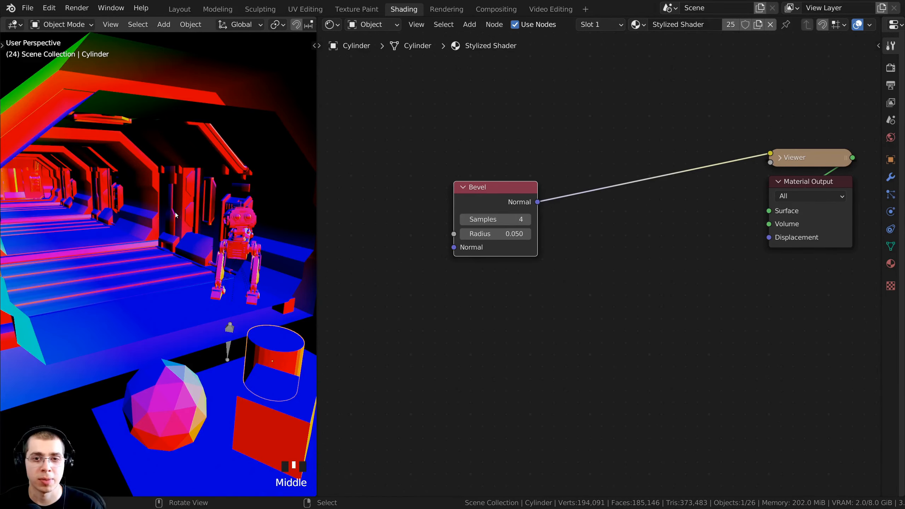
- Examine the normal colours on the robot, corridor, icosphere and cube from several angles
middle_click_drag(176, 215, 118, 209)
scroll(118, 209, "up", 3)
scroll(121, 221, "down", 2)
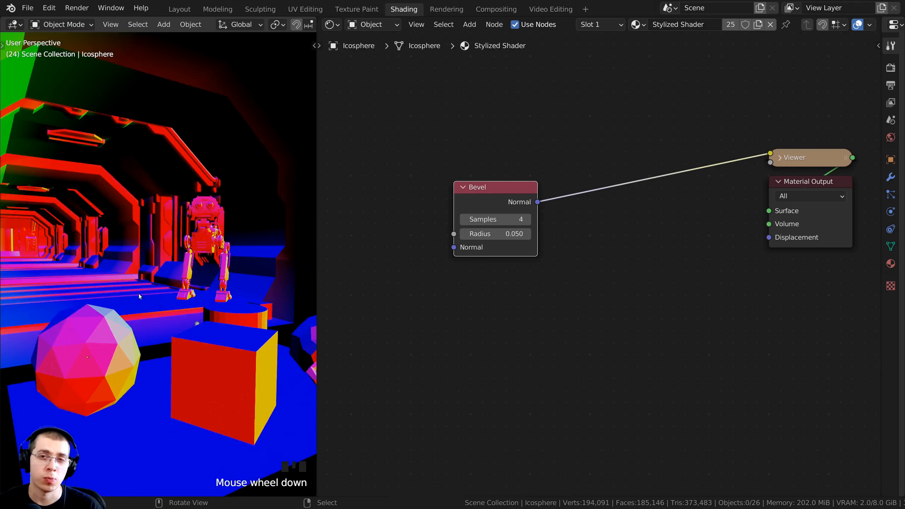
middle_click_drag(139, 297, 123, 300)
middle_click_drag(123, 300, 122, 307, "shift")
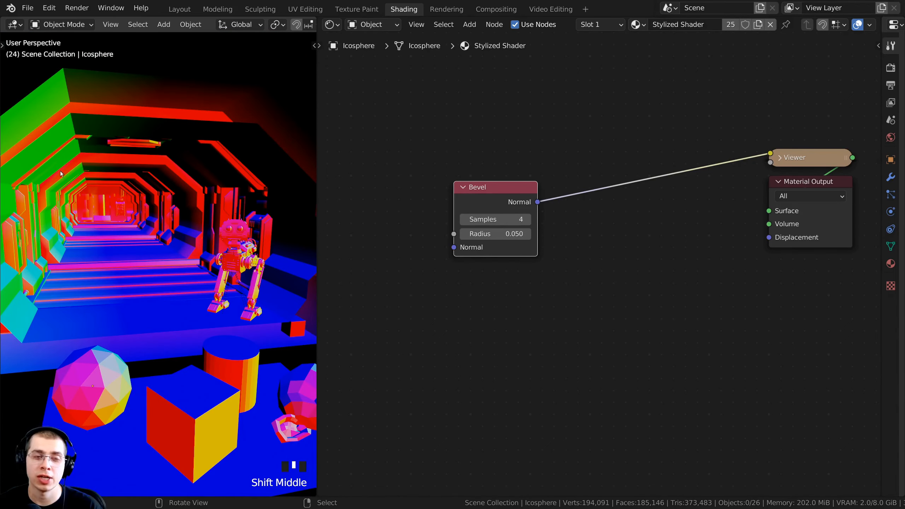
scroll(204, 331, "up", 3)
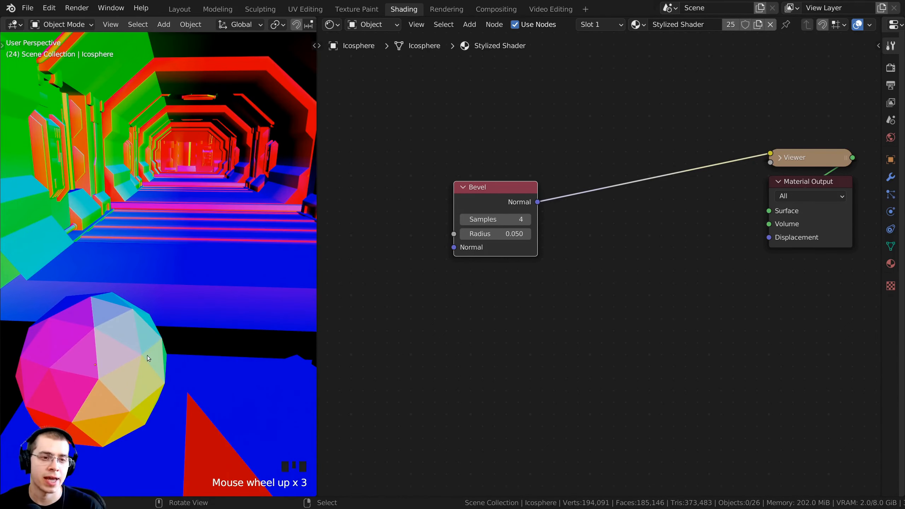
middle_click_drag(168, 303, 94, 368, "shift")
scroll(186, 309, "down", 3)
scroll(109, 305, "up", 1)
middle_click_drag(109, 305, 169, 203)
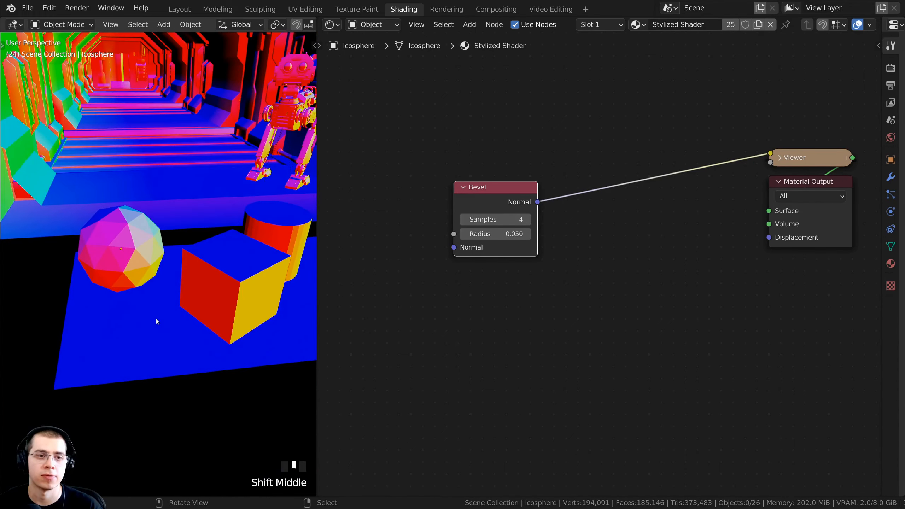
- Select the ground plane and the corridor in turn to compare the colours of their upward-facing surfaces
left_click(157, 319)
middle_click_drag(95, 194, 89, 236, "shift")
right_click(91, 207)
middle_click_drag(125, 320, 110, 385, "shift")
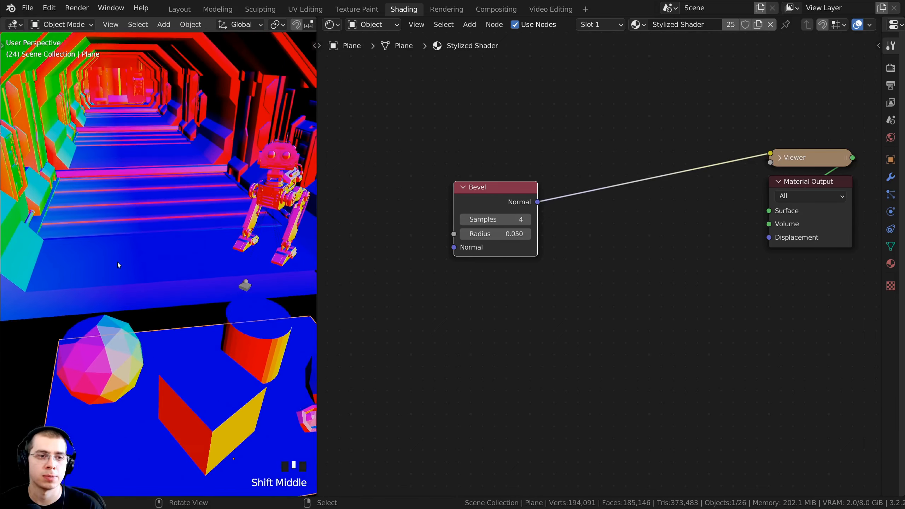
right_click(74, 250)
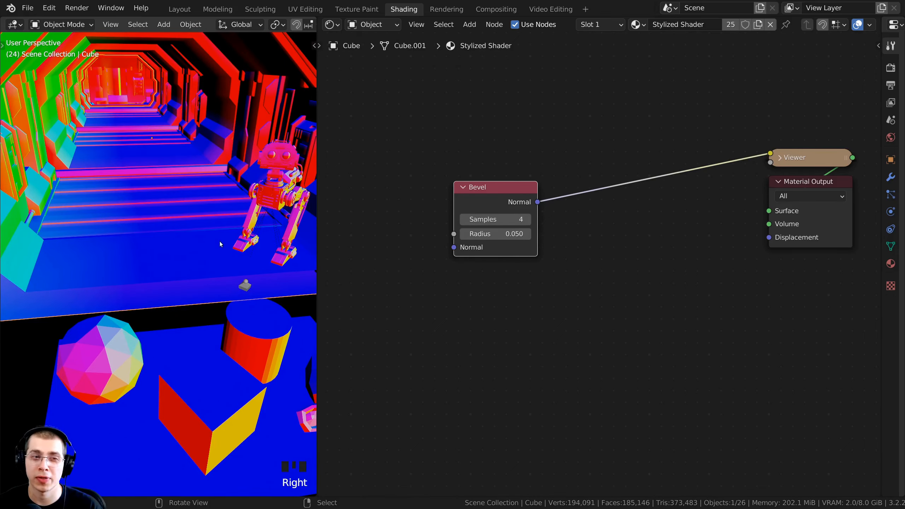
middle_click_drag(148, 283, 201, 436)
right_click(201, 435)
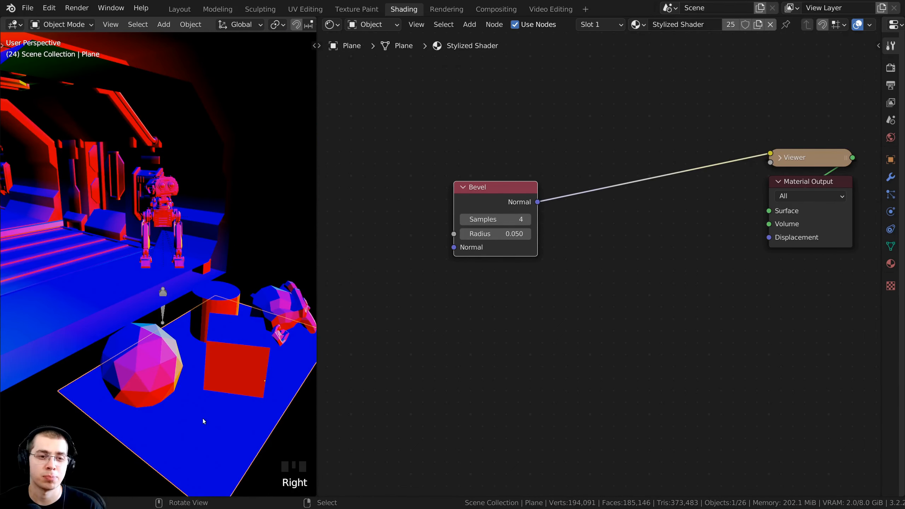
- Try rotating the cylinder and the icosphere freely to examine how the normal colours follow each face's direction
middle_click_drag(180, 235, 121, 204)
middle_click_drag(121, 203, 89, 193, "shift")
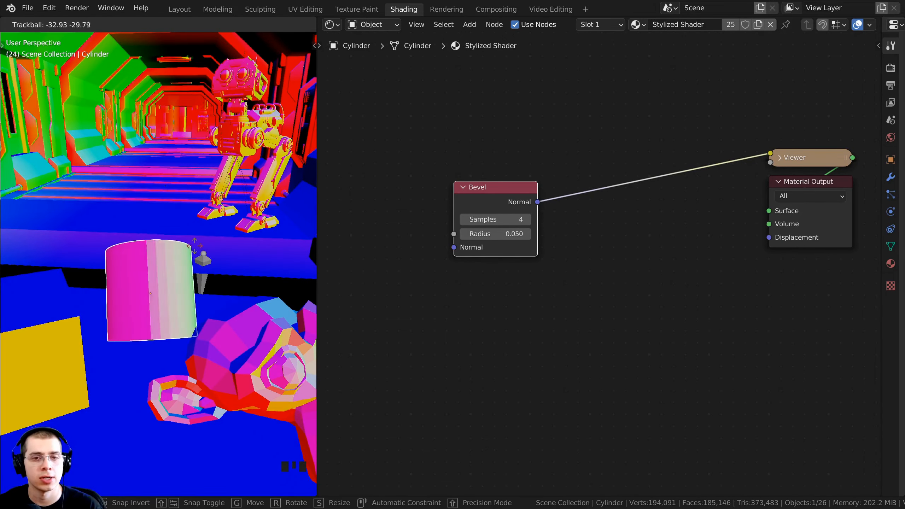
key("Escape")
scroll(582, 238, "down", 2)
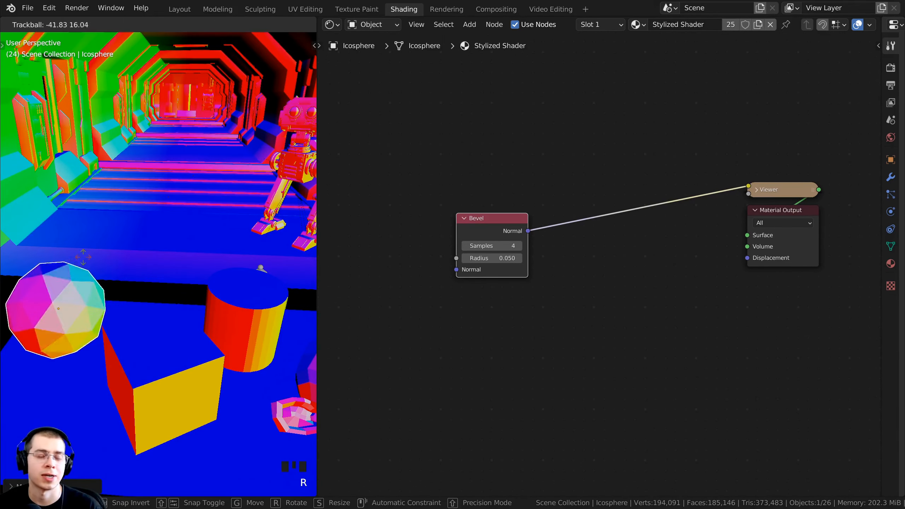
left_click(96, 269)
- Insert a ColorRamp node between the Bevel node's Normal output and the Viewer
key("shift+a")
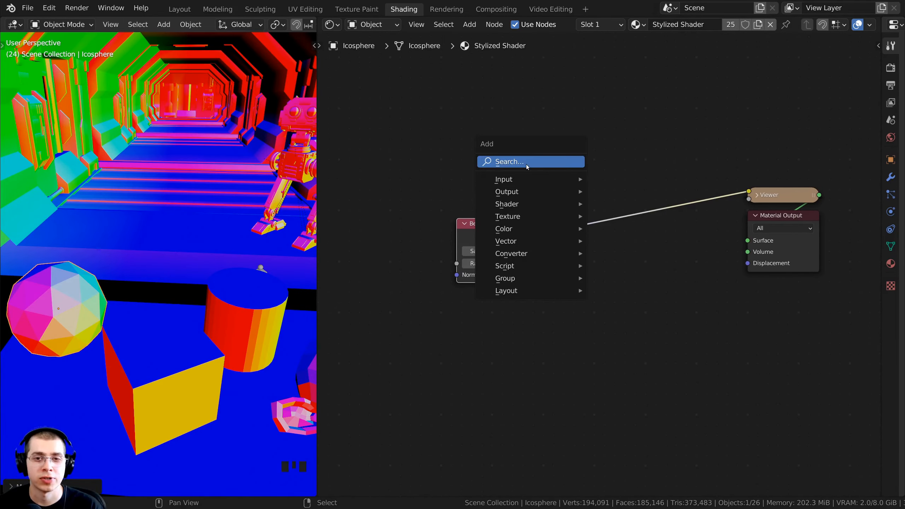
left_click(532, 162)
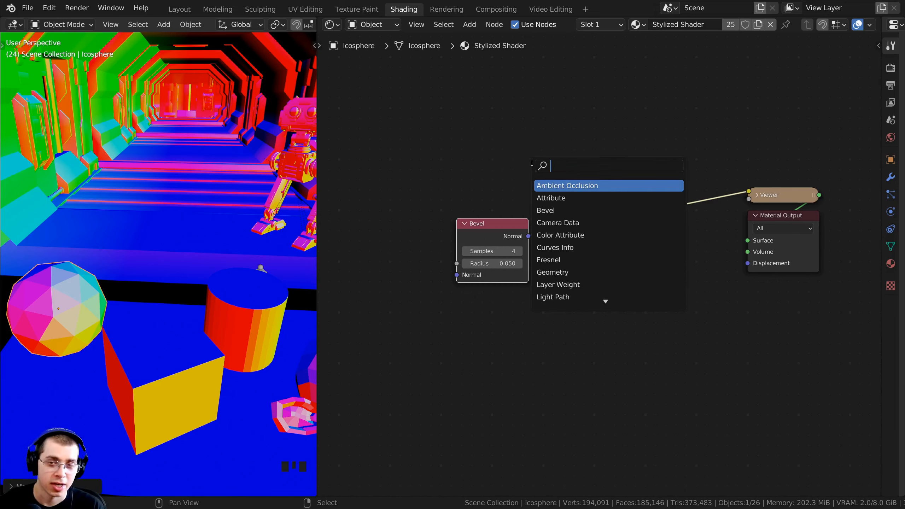
type("col")
left_click(544, 184)
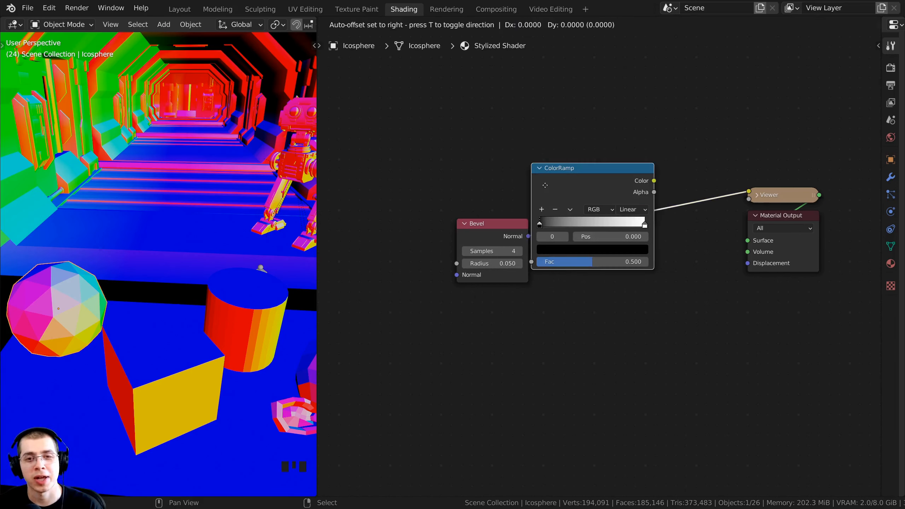
left_click(566, 236)
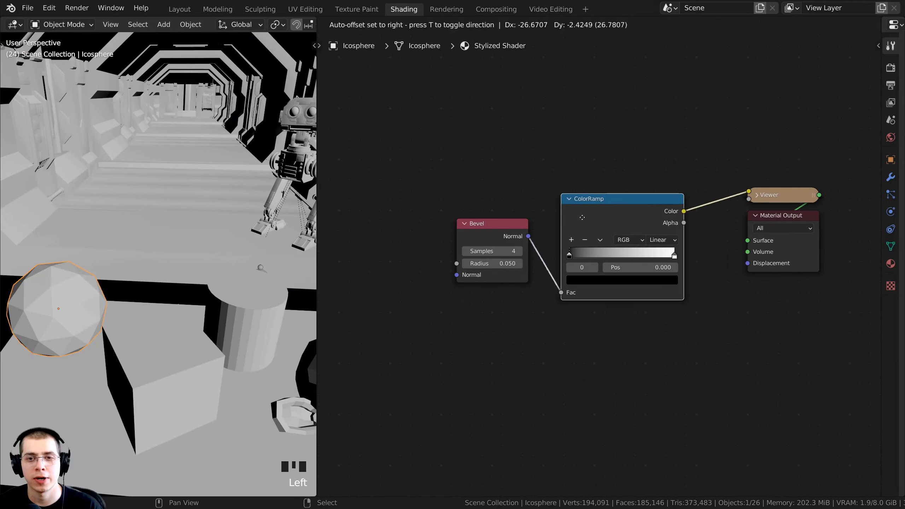
- Select the robot's head and frame it to examine its smooth black-to-white shading up close
scroll(174, 262, "down", 2)
middle_click_drag(174, 262, 178, 231)
scroll(194, 277, "up", 2)
right_click(152, 172)
key("KP_Decimal")
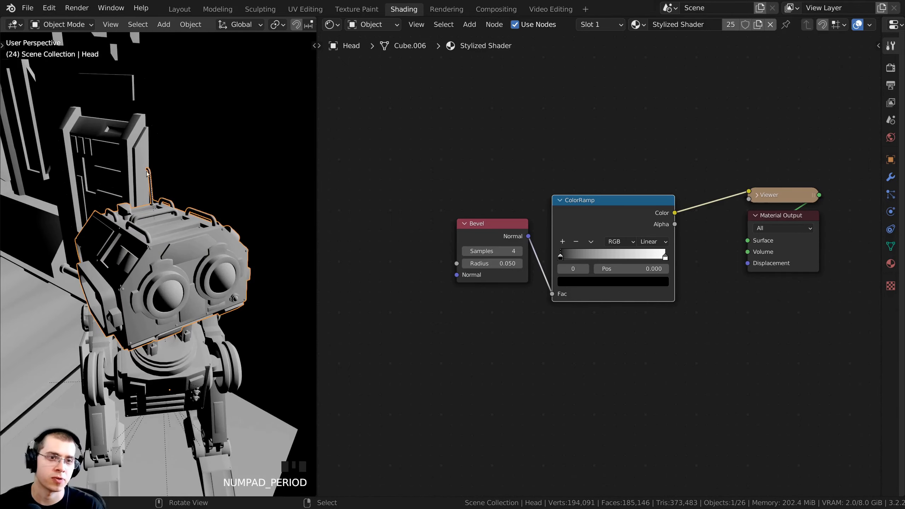
scroll(163, 185, "up", 2)
middle_click_drag(158, 214, 188, 242)
scroll(159, 249, "up", 1)
scroll(598, 264, "up", 2)
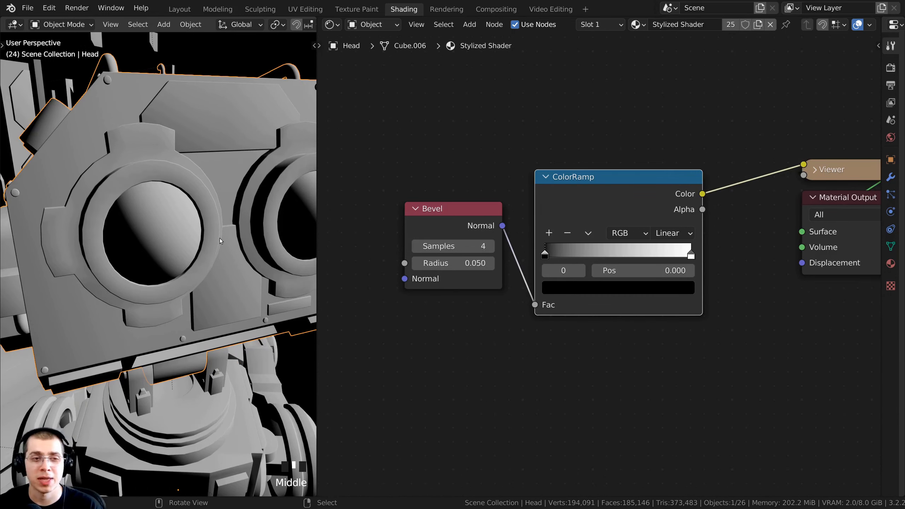
- Set the ColorRamp's interpolation to Constant
left_click(673, 233)
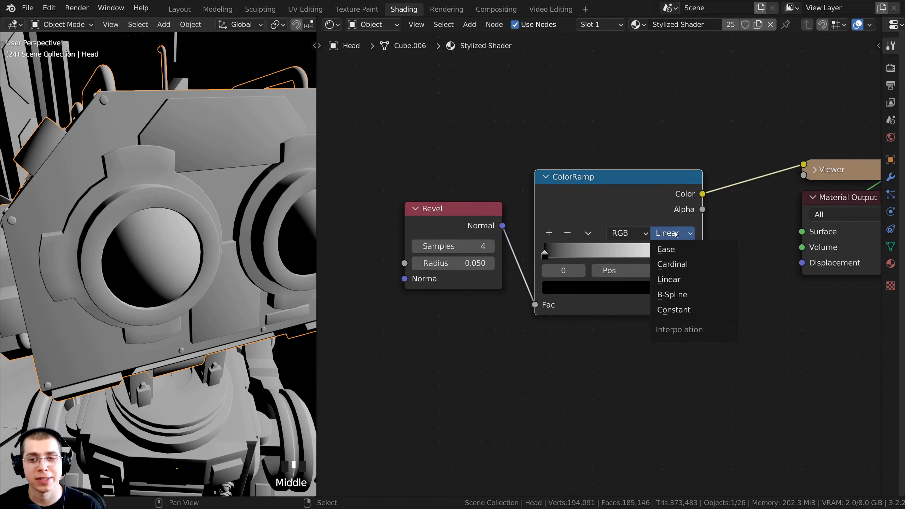
left_click(673, 309)
middle_click_drag(161, 269, 227, 213)
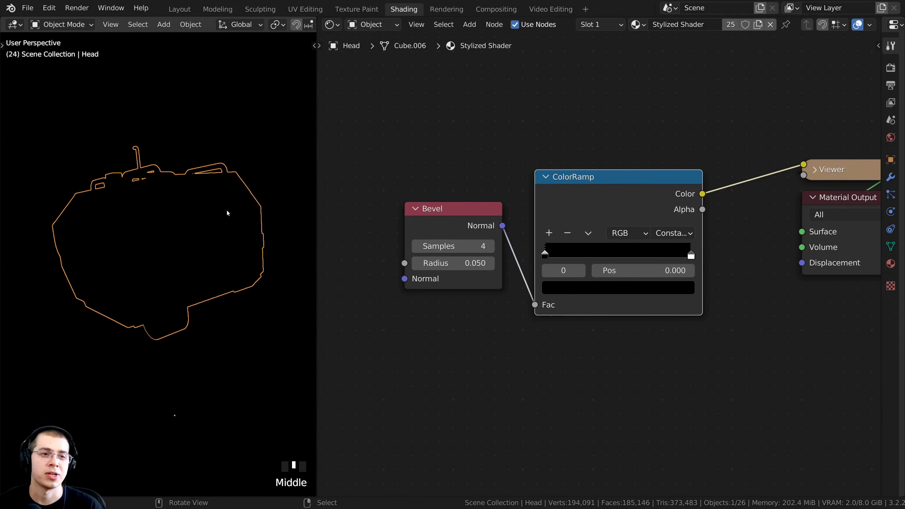
- Move the ColorRamp's white stop to position 0.470, checking the hard-edged shading on the robot
scroll(644, 252, "up", 2)
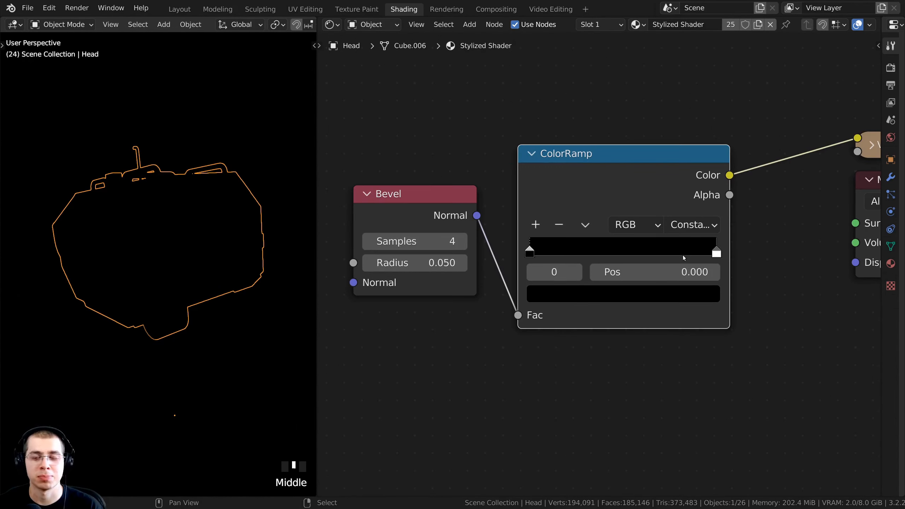
left_click(716, 252)
mouse_move(716, 252)
left_mouse_down()
mouse_move(575, 259)
mouse_move(550, 248)
mouse_move(560, 248)
left_mouse_up()
middle_click_drag(156, 246, 180, 247)
scroll(547, 288, "up", 2)
scroll(526, 262, "up", 1)
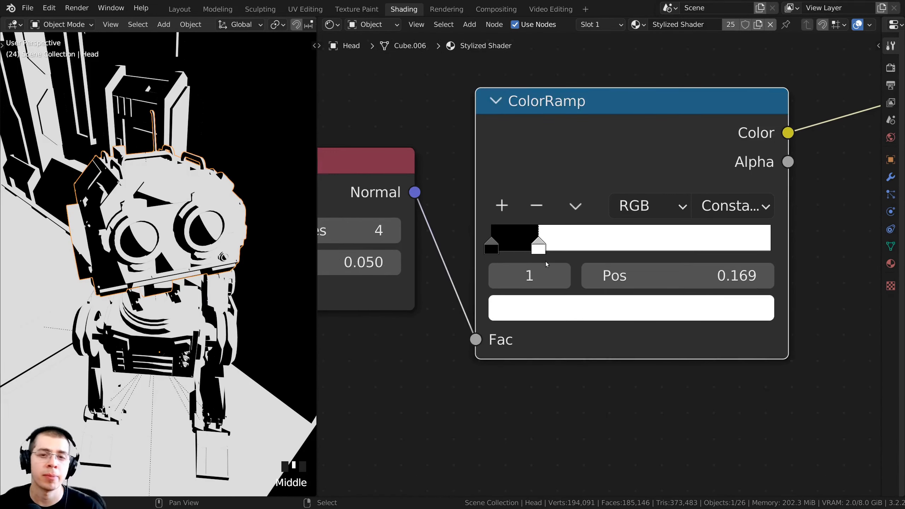
left_click_drag(550, 246, 626, 242)
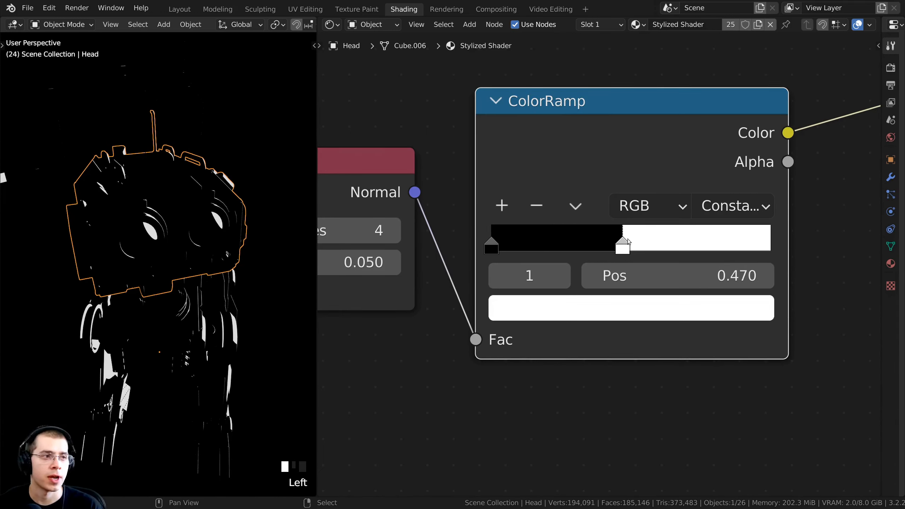
- Add a colour stop at position 0.231 between the black and white stops and set its colour to grey, value 0.194
left_click(558, 239, "ctrl")
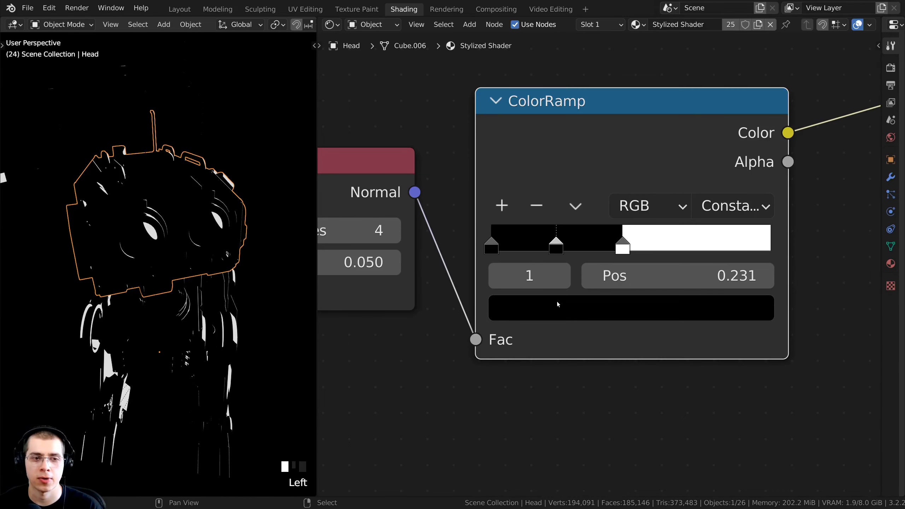
scroll(609, 274, "down", 1)
scroll(570, 338, "up", 1)
left_click(550, 399)
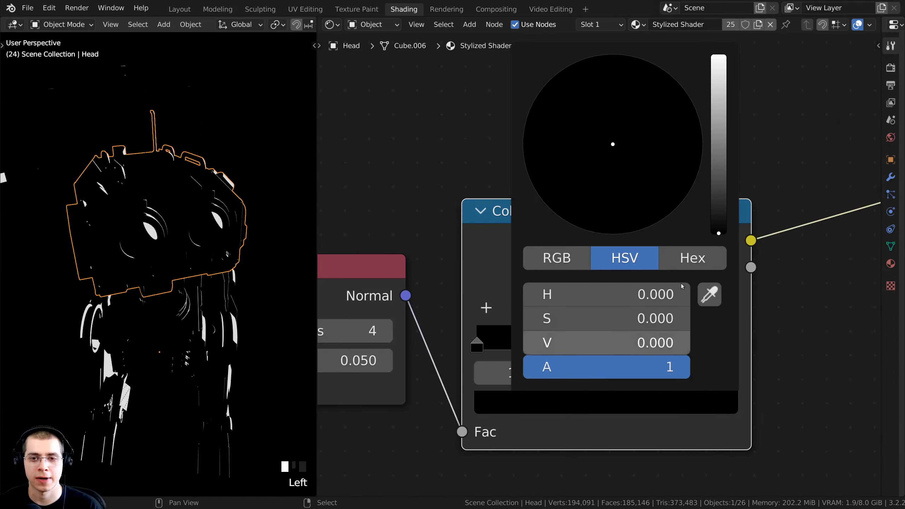
left_click_drag(713, 221, 719, 142)
scroll(554, 271, "down", 1, "shift")
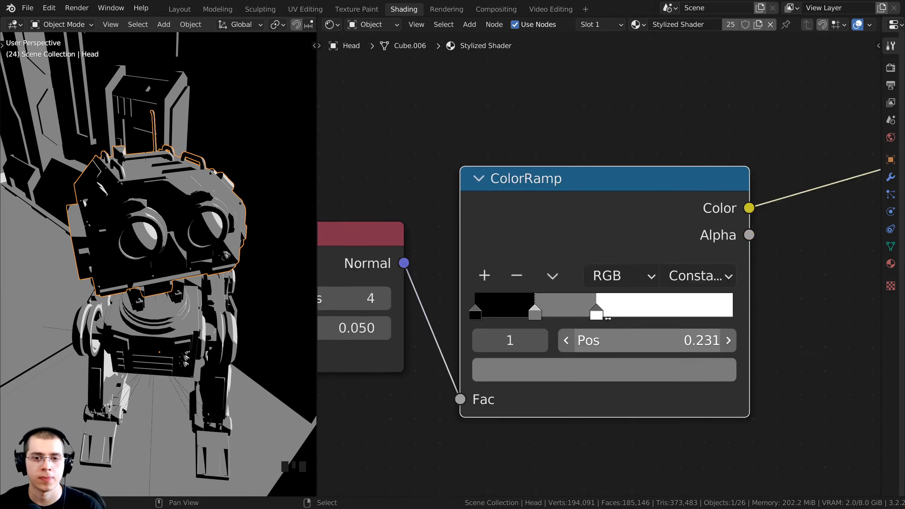
- Add a stop at position 0.345 between the grey and white stops and set its colour to light grey, value 0.570
scroll(554, 272, "up", 1)
left_click(565, 271, "ctrl")
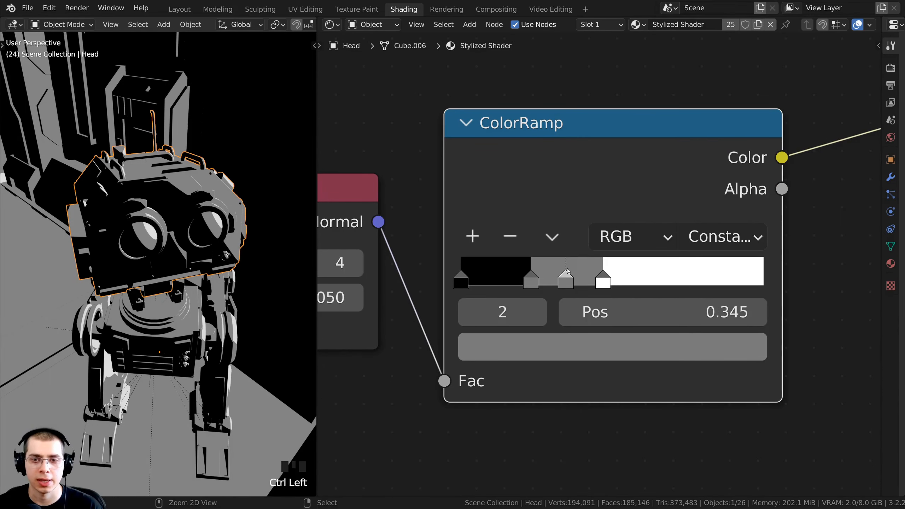
scroll(569, 371, "down", 1)
left_click(573, 361)
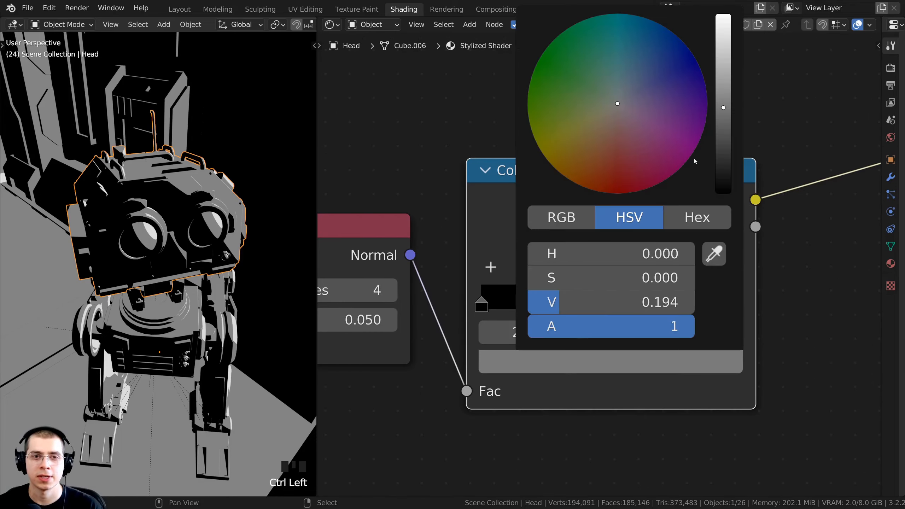
left_click_drag(722, 107, 723, 62)
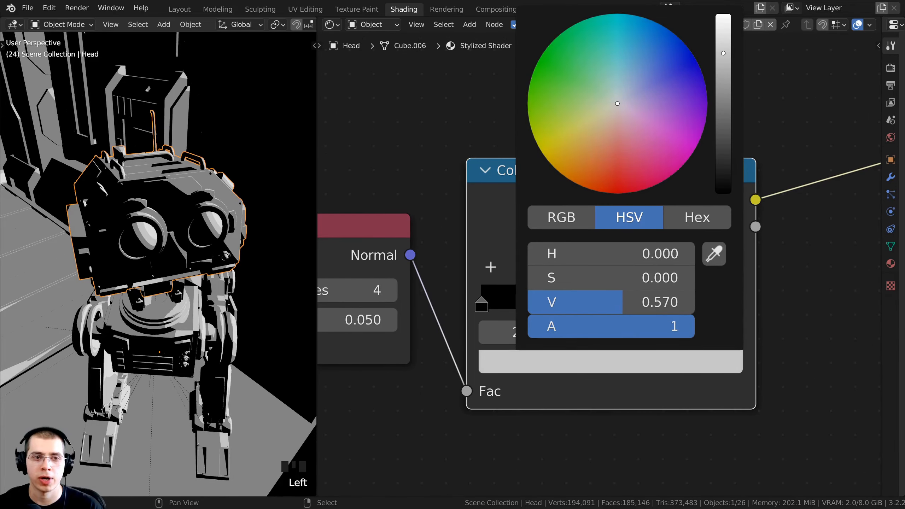
- Add a stop at about position 0.12 beside the black stop and set its colour to dark grey, value 0.077
scroll(233, 218, "up", 2)
scroll(153, 253, "up", 1)
middle_click_drag(153, 253, 171, 248, "shift")
scroll(180, 215, "up", 1)
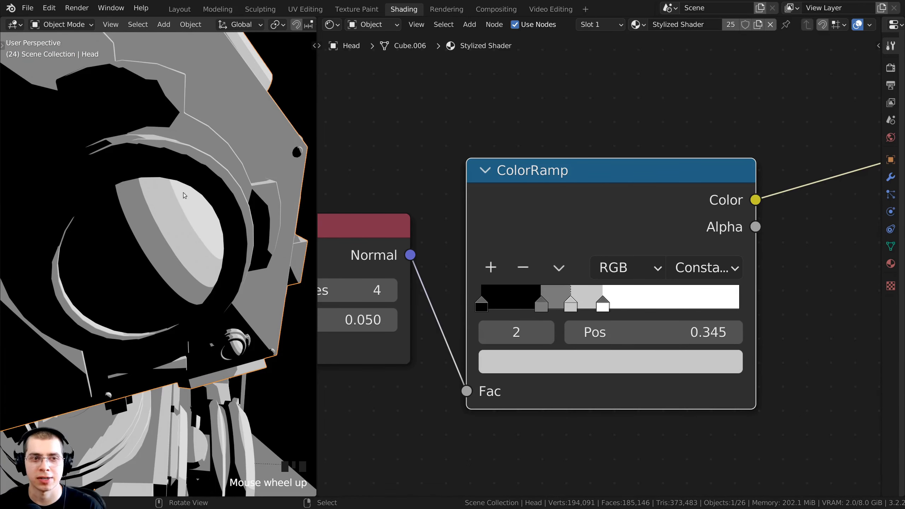
scroll(516, 307, "up", 1)
left_click(514, 310, "ctrl")
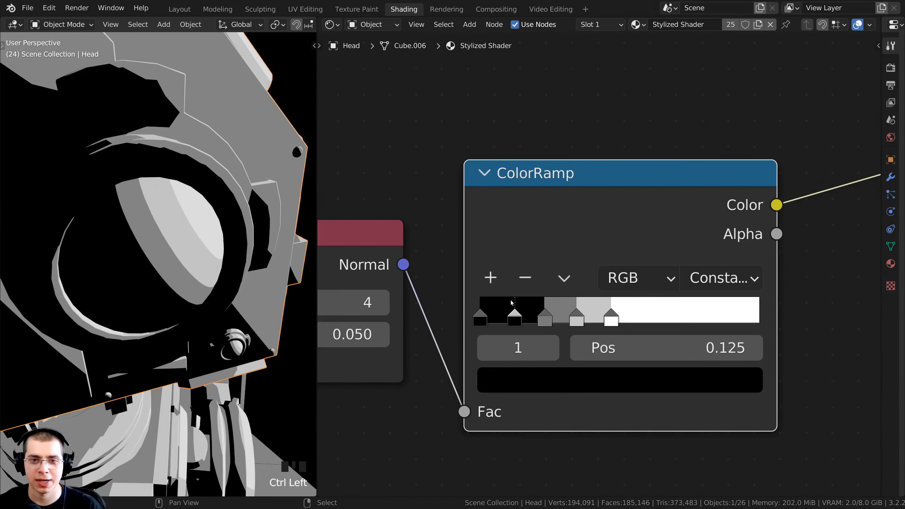
scroll(516, 381, "down", 1)
left_click(541, 369)
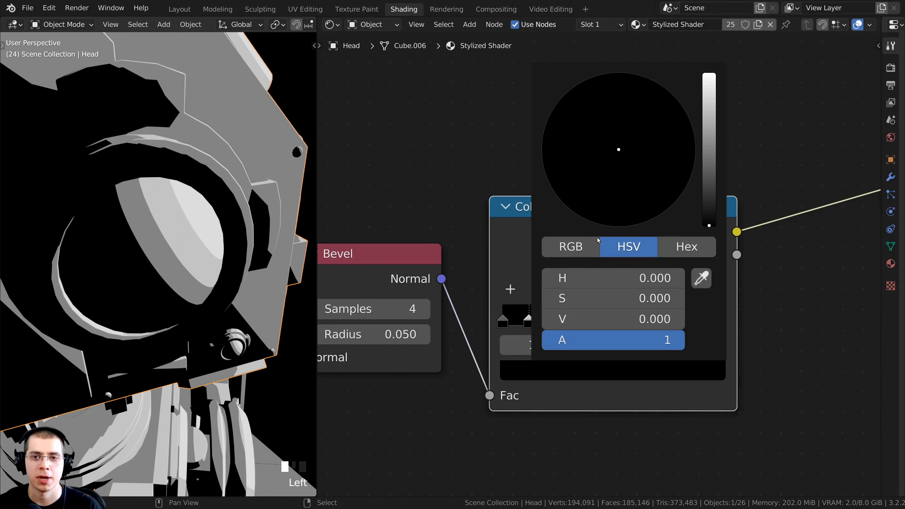
left_click_drag(707, 214, 709, 182)
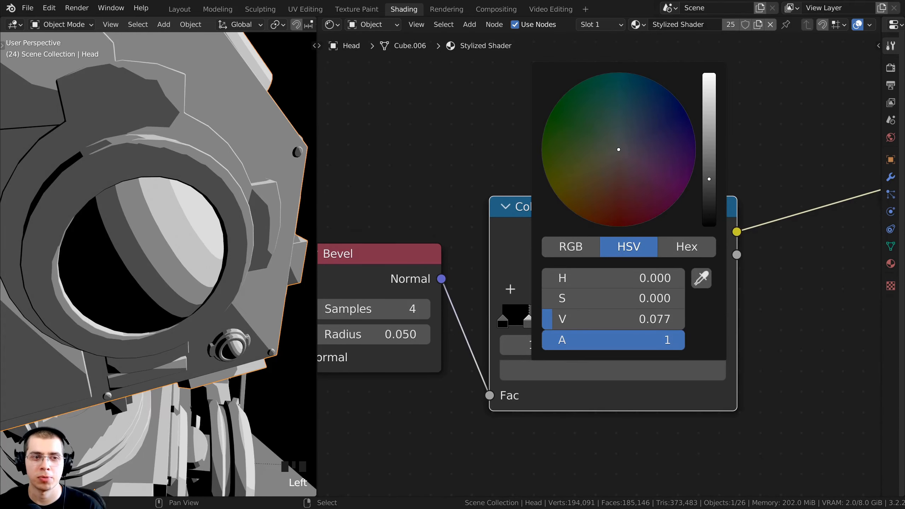
- Rotate the Suzanne monkey head around the global Z axis to check how its shading bands respond
scroll(262, 288, "down", 4)
middle_click_drag(261, 288, 203, 281)
scroll(203, 281, "down", 3)
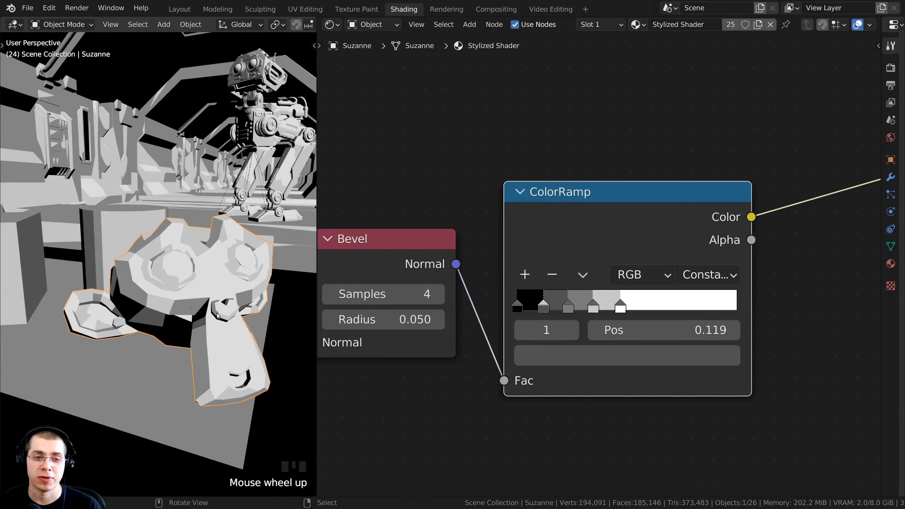
key("r")
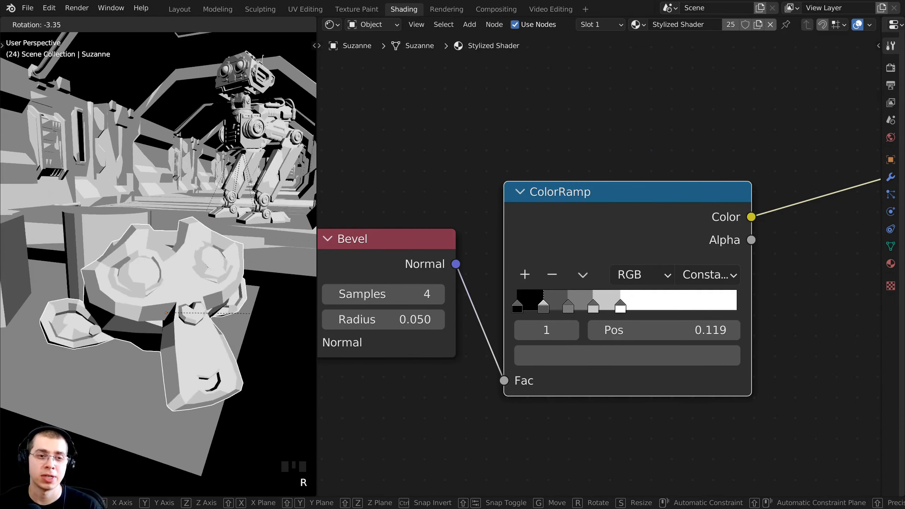
key("z")
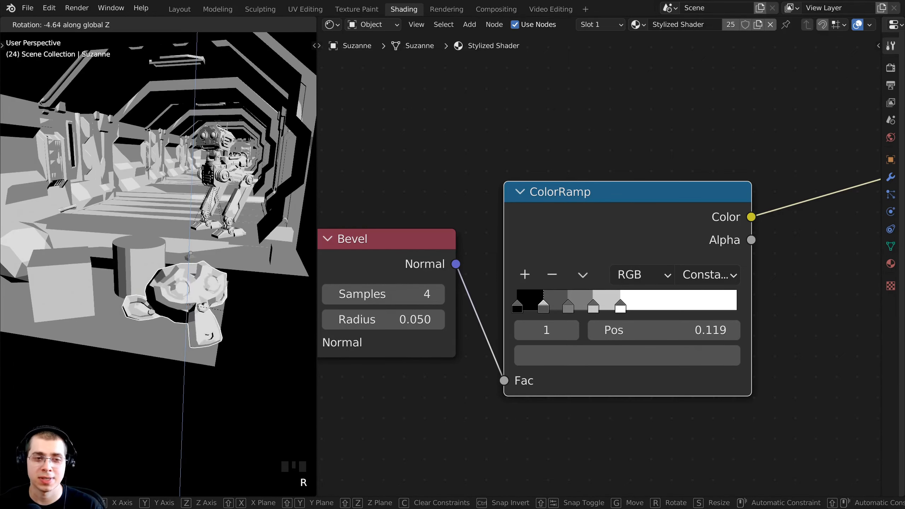
left_click(162, 259)
- Select the cube, the cylinder and other objects in turn to compare the shading bands on their faces
middle_click_drag(162, 260, 287, 140)
scroll(186, 253, "down", 3)
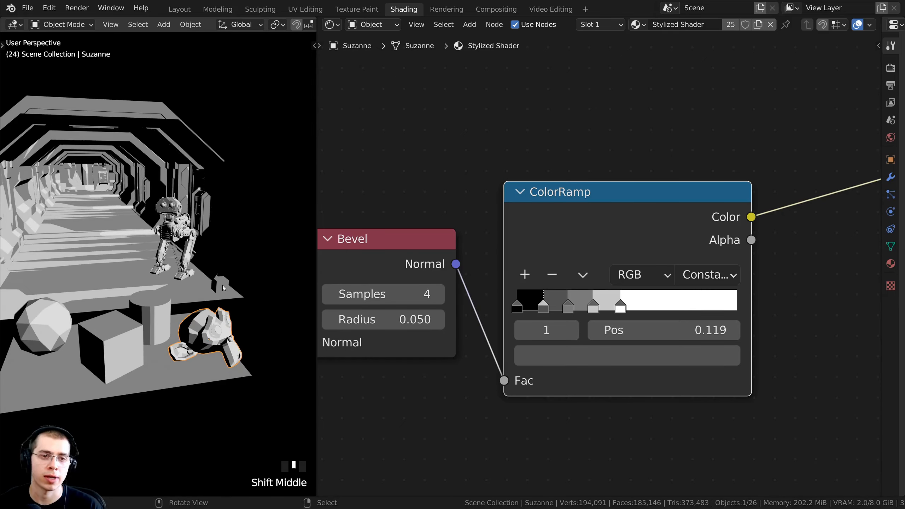
middle_click_drag(195, 288, 193, 215, "shift")
scroll(193, 214, "up", 2)
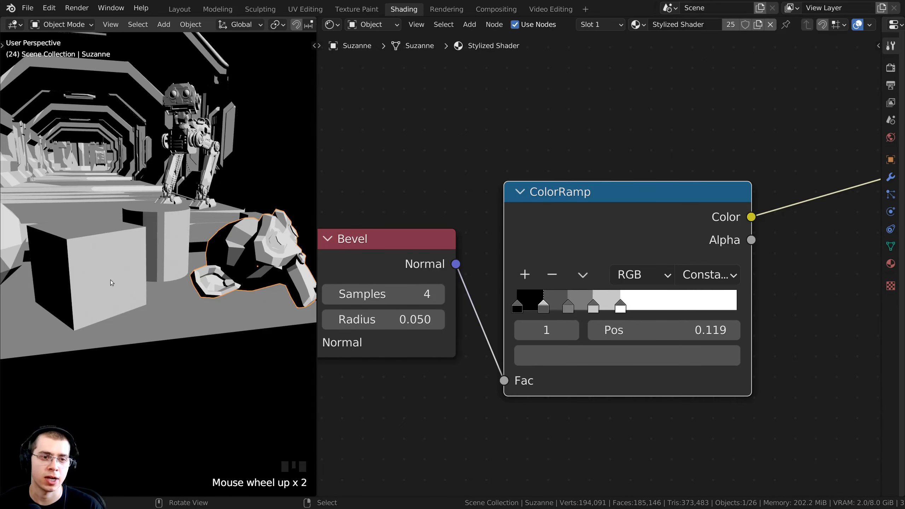
right_click(111, 280)
right_click(169, 254)
middle_click_drag(169, 255, 144, 242)
right_click(224, 259)
right_click(122, 276)
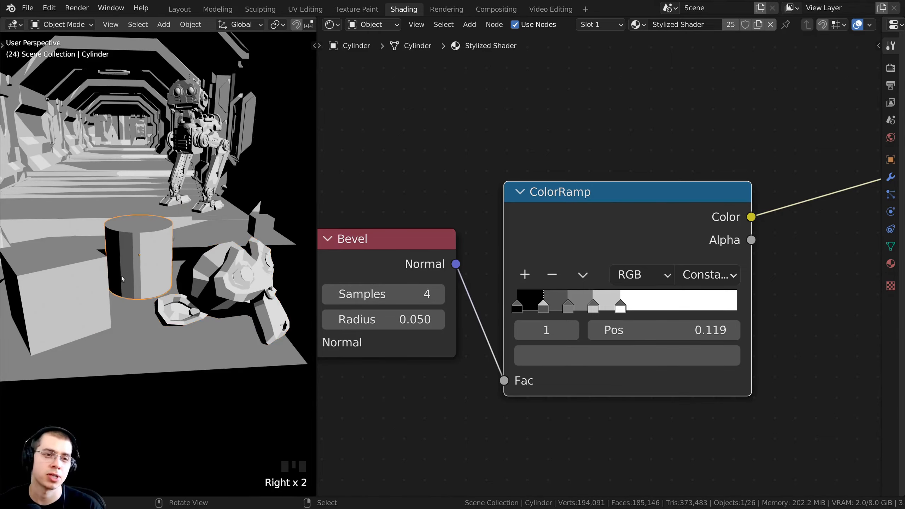
- Select Suzanne again and rotate it around the global Z axis with the Bevel normals still connected
right_click(210, 250)
middle_click_drag(210, 249, 216, 335, "shift")
key("r")
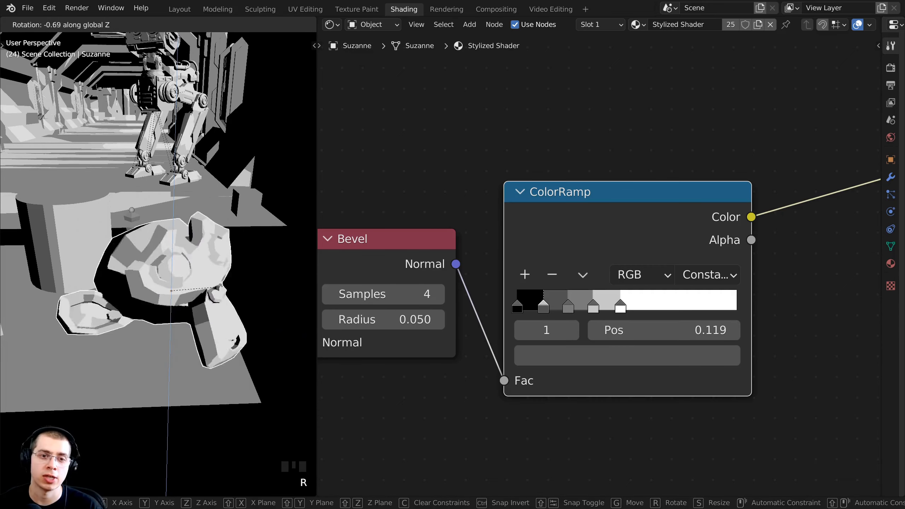
key("Return")
- Add a Texture Coordinate node above the Bevel node
scroll(495, 228, "down", 2)
middle_click_drag(440, 218, 496, 228)
scroll(497, 176, "up", 1)
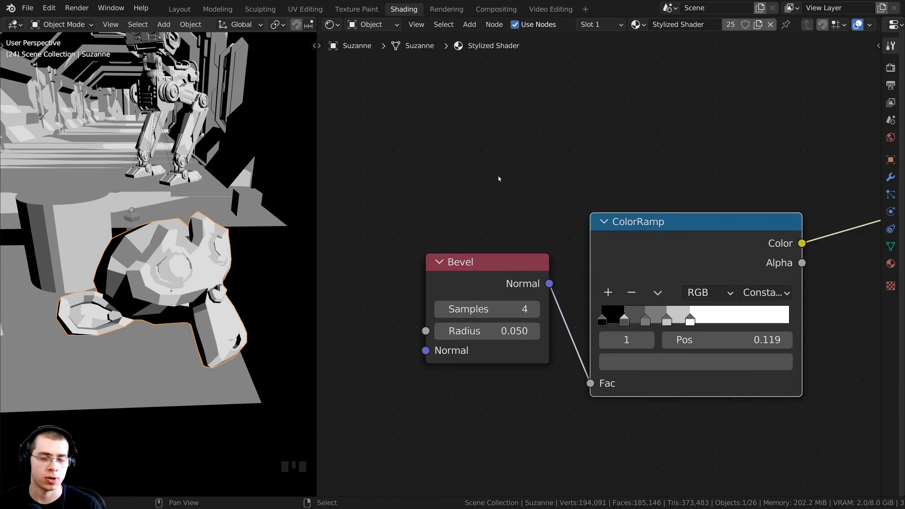
key("shift+a")
left_click(431, 159)
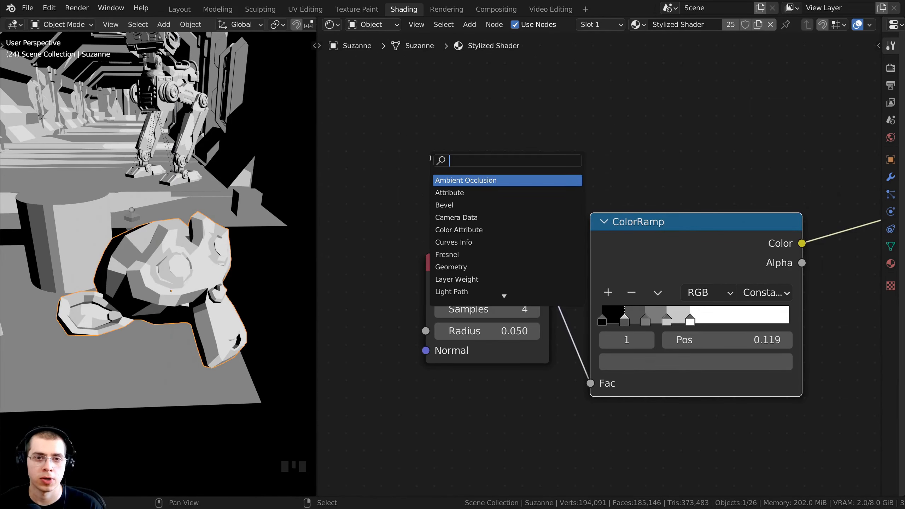
type("texture")
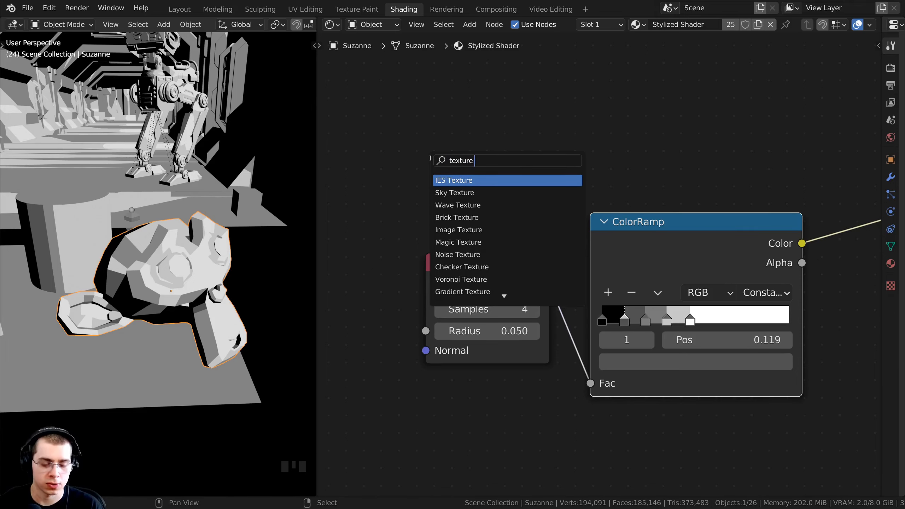
type(" c")
left_click(464, 180)
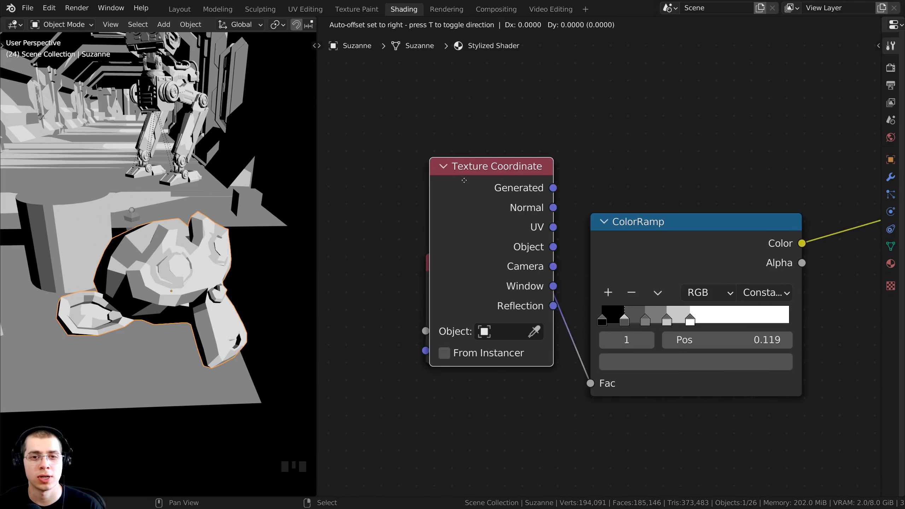
scroll(466, 191, "down", 3)
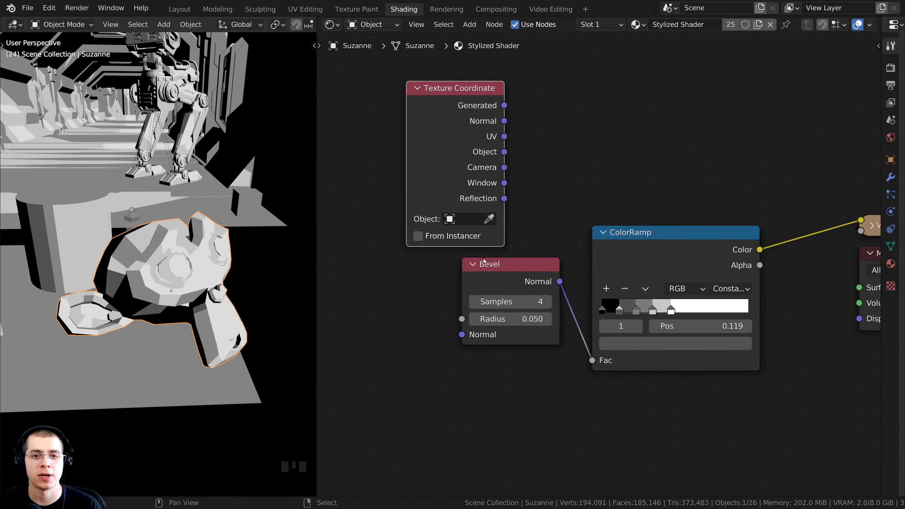
- Arrange the Bevel and Texture Coordinate nodes and connect the Texture Coordinate's Normal output to the ColorRamp's Fac input
left_click_drag(483, 262, 444, 283)
left_click_drag(416, 110, 419, 115)
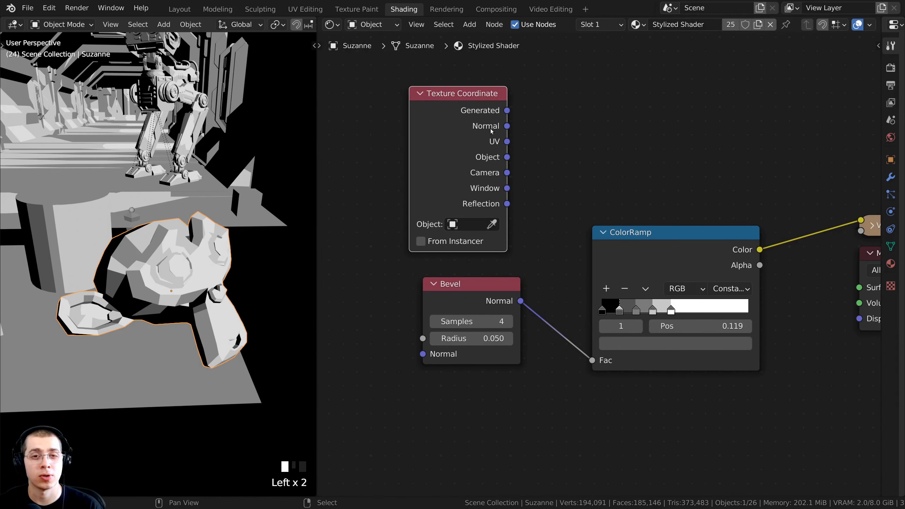
left_click_drag(507, 126, 527, 105)
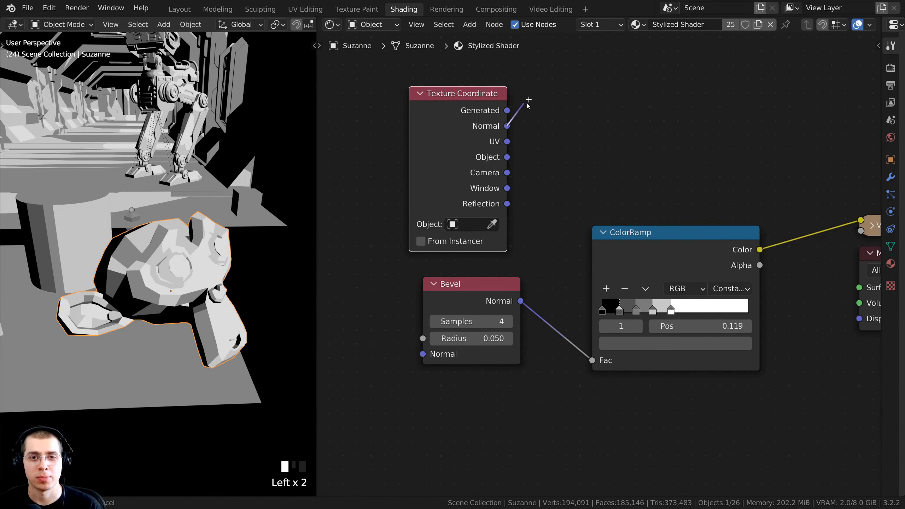
left_click_drag(594, 361, 592, 359)
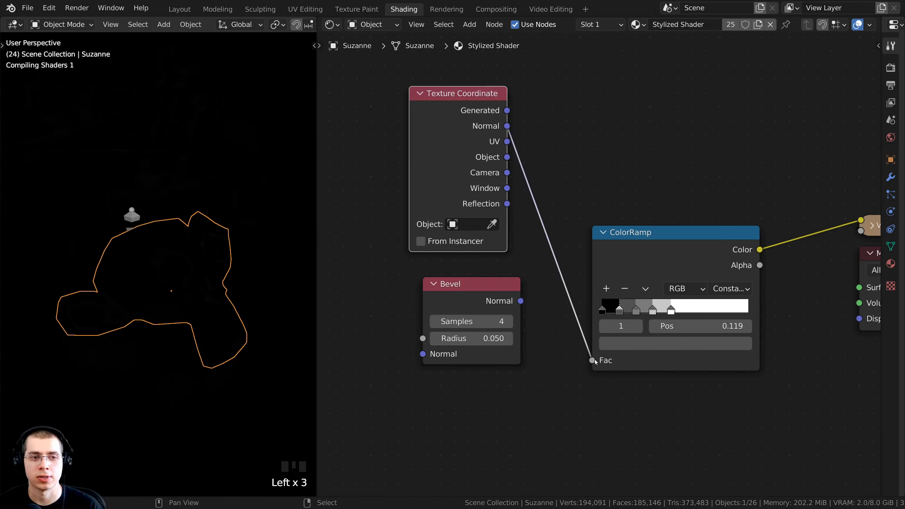
- Rotate Suzanne about -121° around the global Z axis with the Texture Coordinate normals connected
scroll(185, 173, "down", 2)
middle_click_drag(186, 173, 214, 178)
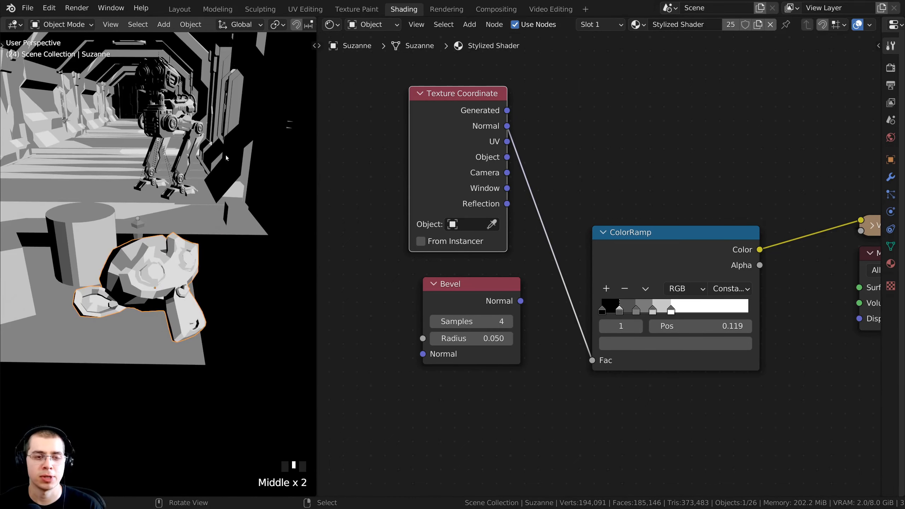
scroll(213, 178, "up", 2)
key("r")
key("z")
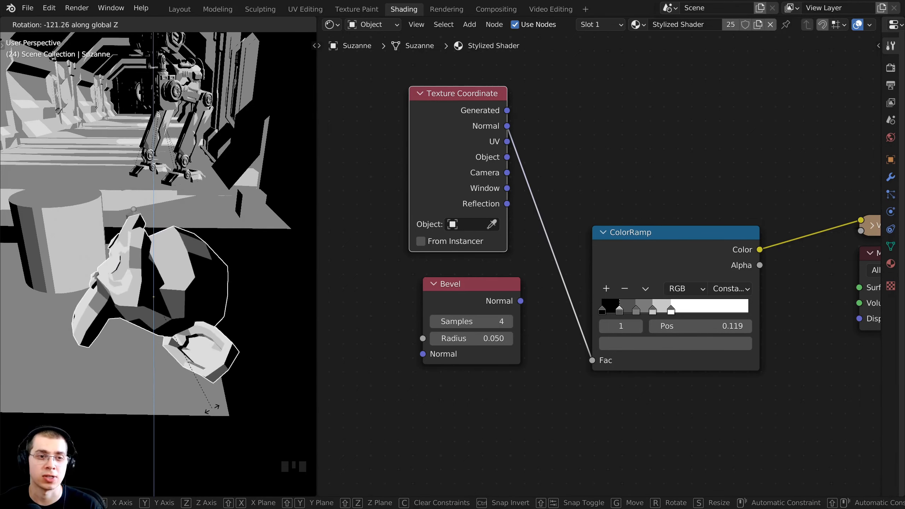
left_click(213, 404)
- Rotate Suzanne around the global Z axis again and check how the shading bands follow the head
middle_click_drag(212, 403, 213, 309, "shift")
key("r")
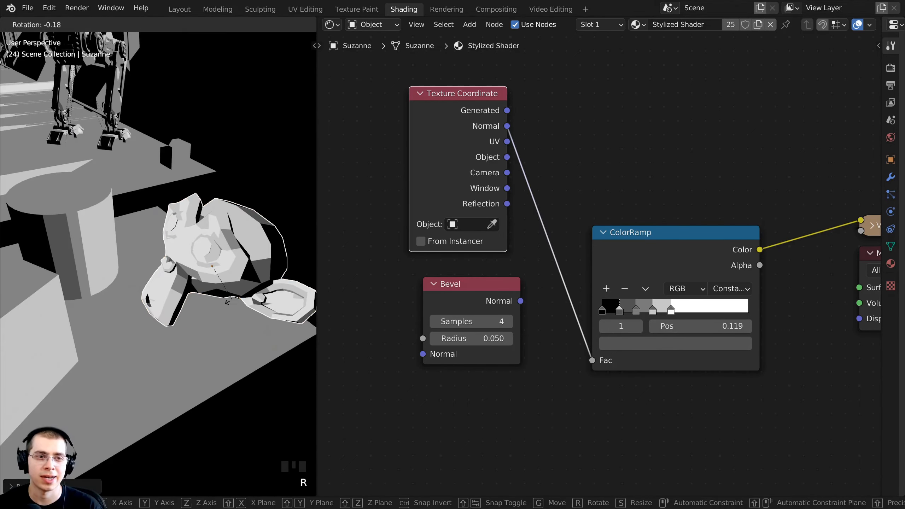
key("z")
left_click(218, 310)
middle_click_drag(211, 266, 184, 214)
scroll(224, 247, "up", 2)
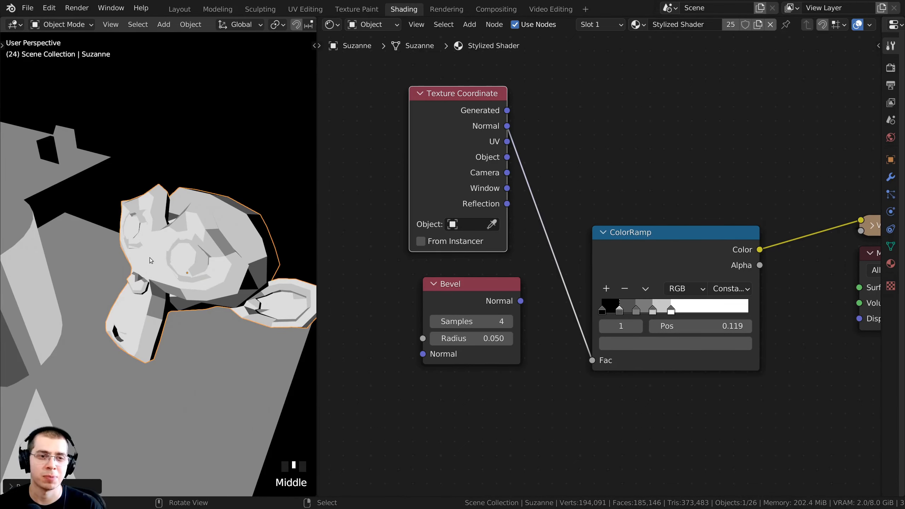
middle_click_drag(149, 261, 185, 274)
right_click(81, 334)
right_click(226, 296)
middle_click_drag(227, 295, 209, 208)
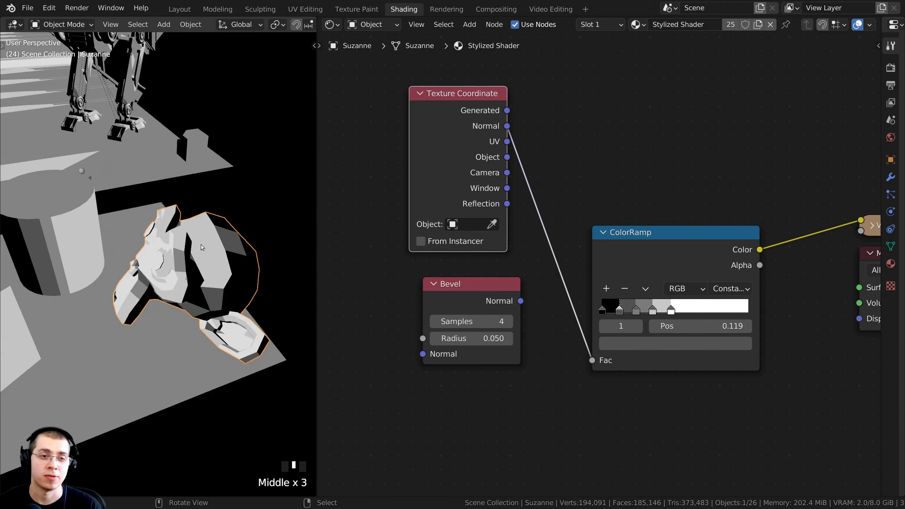
scroll(209, 208, "up", 1)
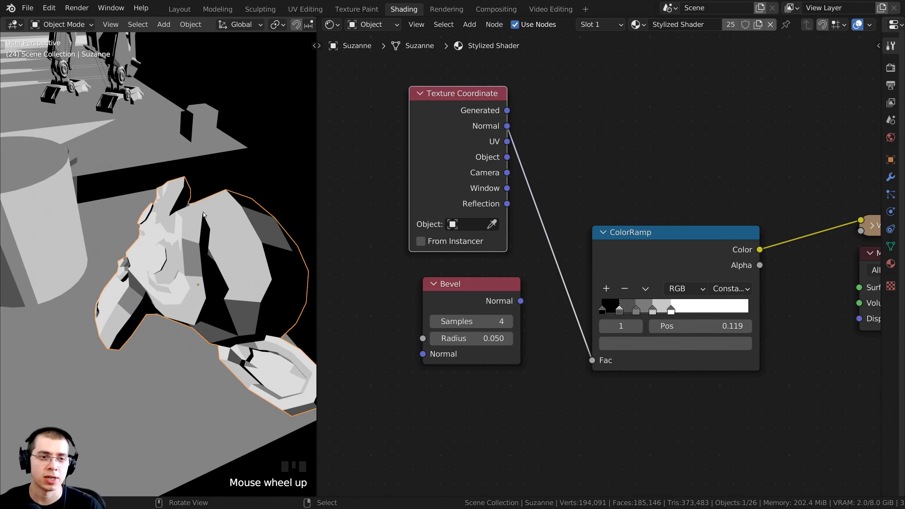
- Apply Suzanne's rotation and compare the shading bands on the head
key("ctrl+a")
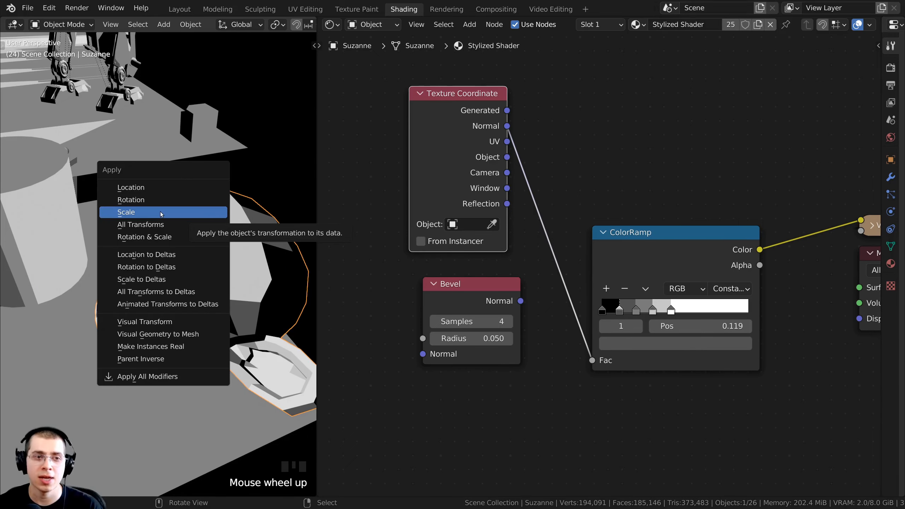
left_click(129, 203)
middle_click_drag(129, 268, 161, 239)
scroll(207, 250, "down", 3)
scroll(145, 139, "down", 2)
scroll(161, 239, "up", 2)
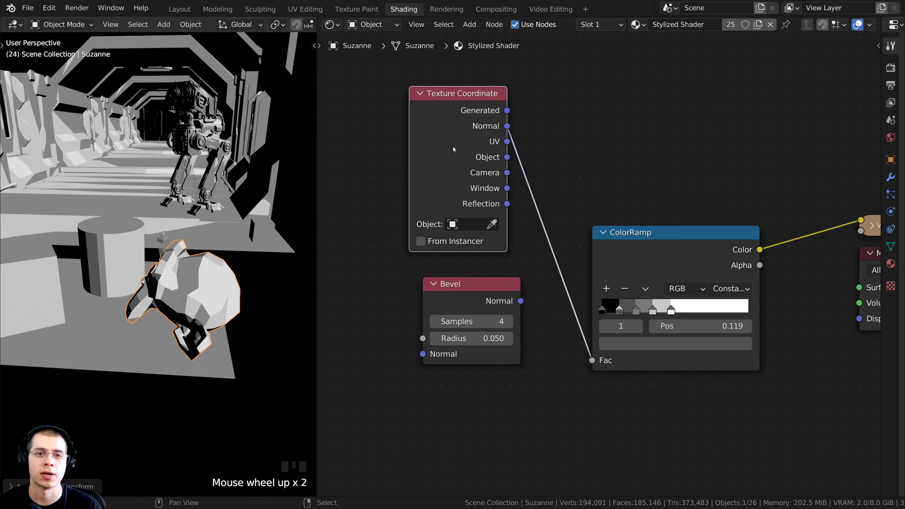
- Move the Texture Coordinate node closer to the Bevel node, reconnect Bevel's Normal output to the ColorRamp's Fac, and rotate Suzanne around global Z
left_click_drag(453, 149, 492, 170)
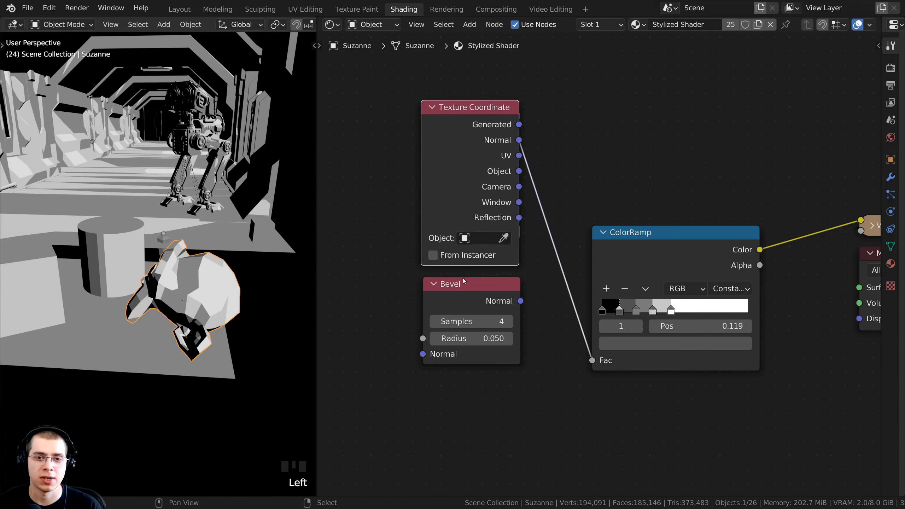
left_click(474, 292)
left_click_drag(520, 301, 525, 256)
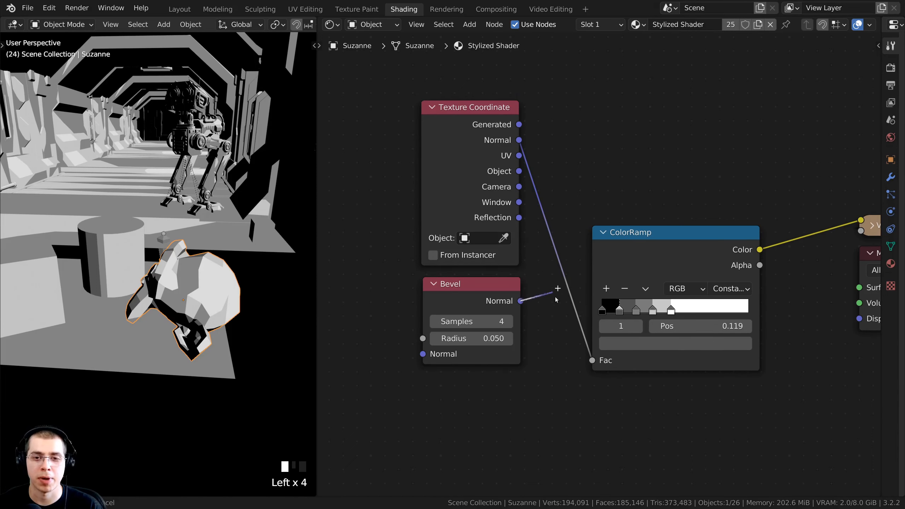
left_click_drag(592, 359, 593, 360)
key("r")
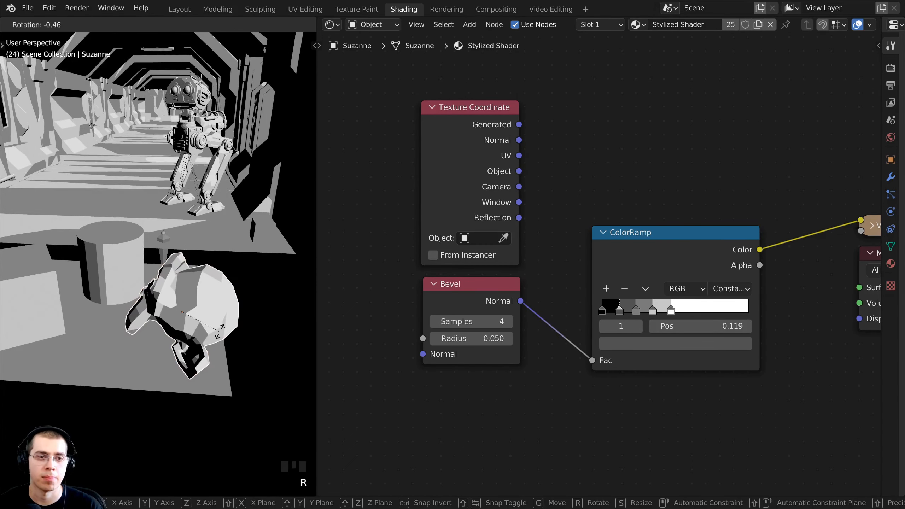
key("z")
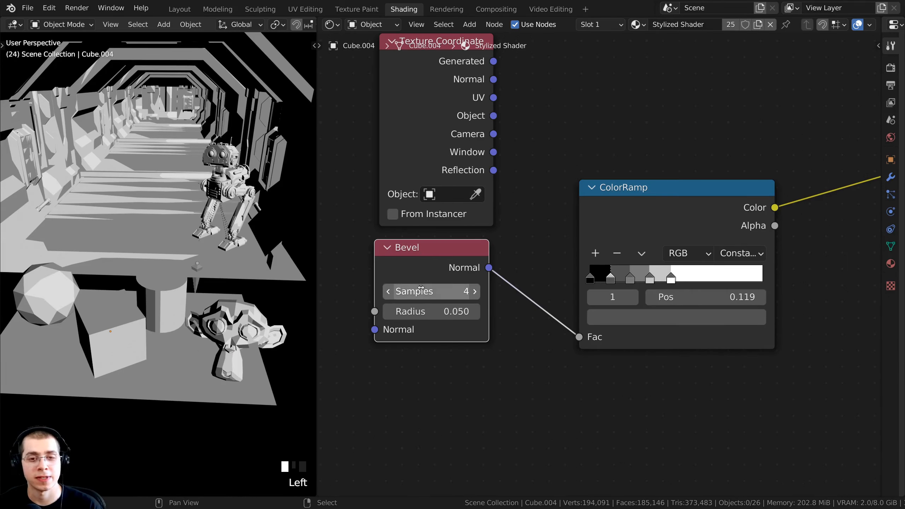
- Set the Bevel node's Samples to 2 and its Radius to 0
middle_click_drag(420, 288, 446, 279)
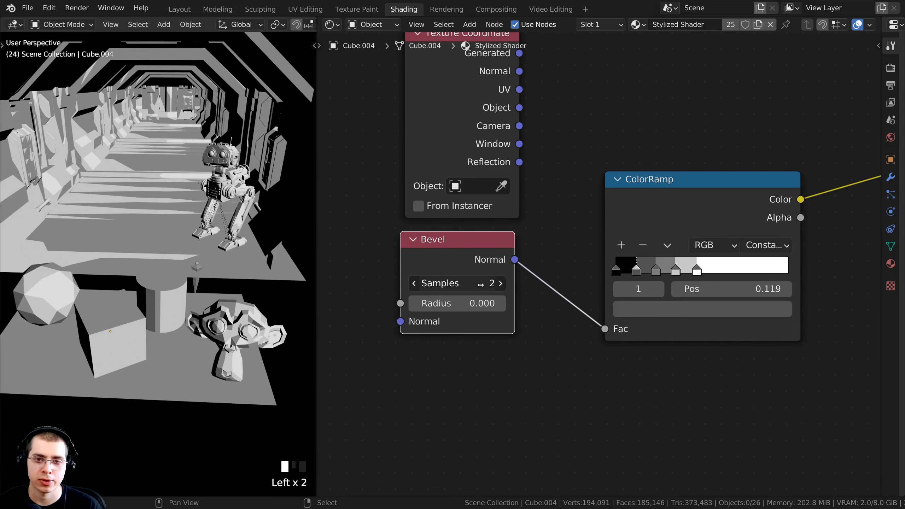
scroll(468, 264, "down", 2)
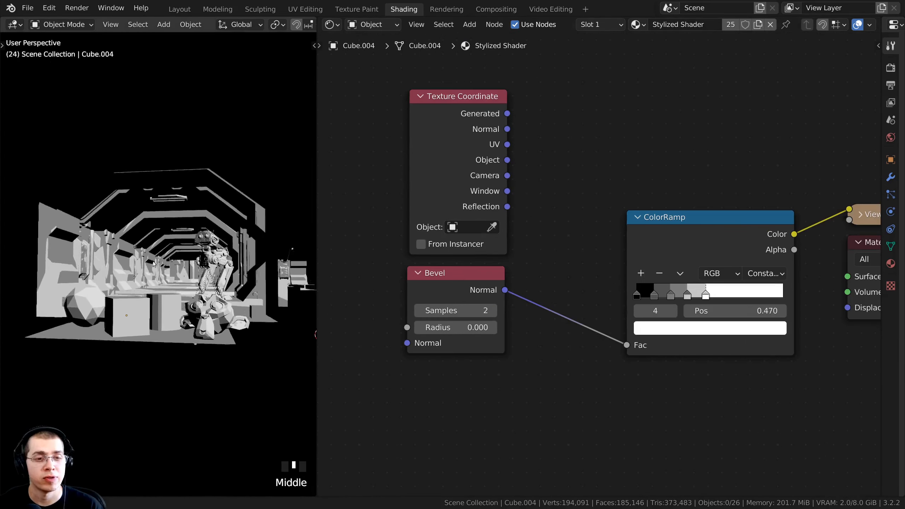
scroll(190, 209, "up", 3)
middle_click_drag(185, 213, 190, 208, "shift")
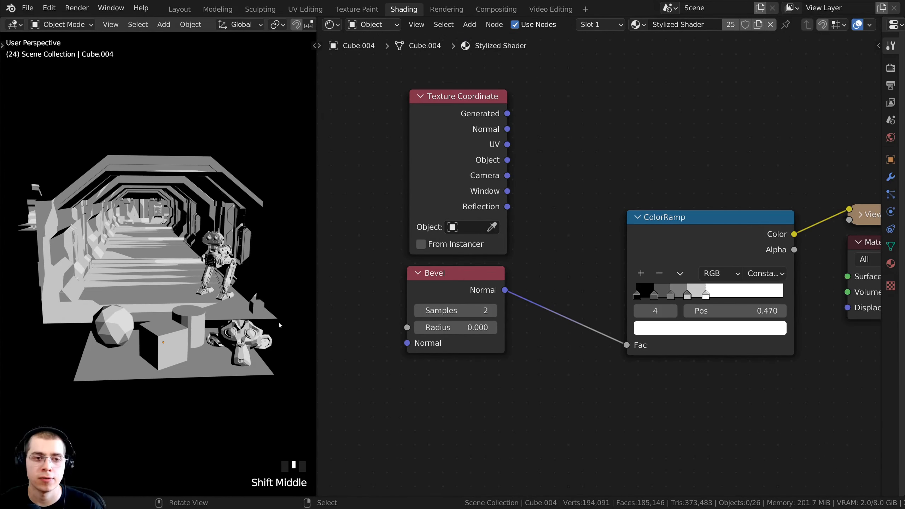
- Add a Mapping node on the link between the Bevel node and the ColorRamp
key("shift+a")
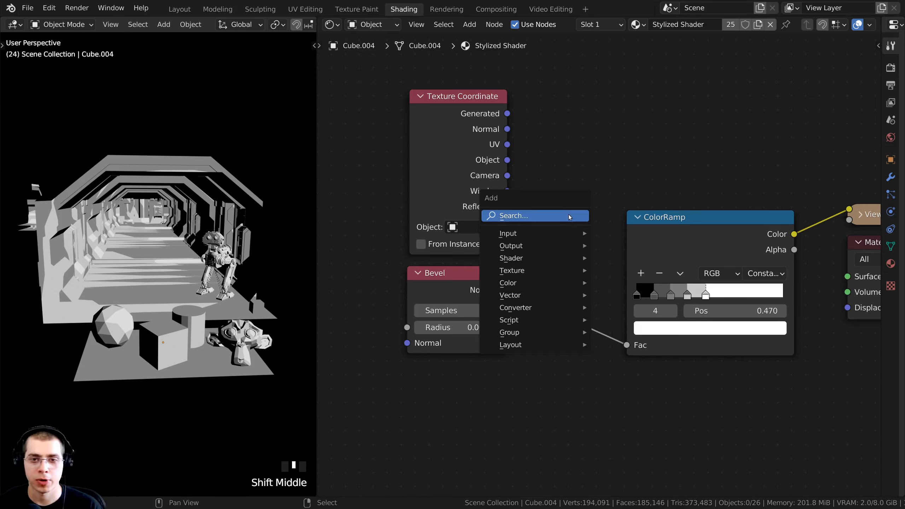
left_click(541, 217)
type("map")
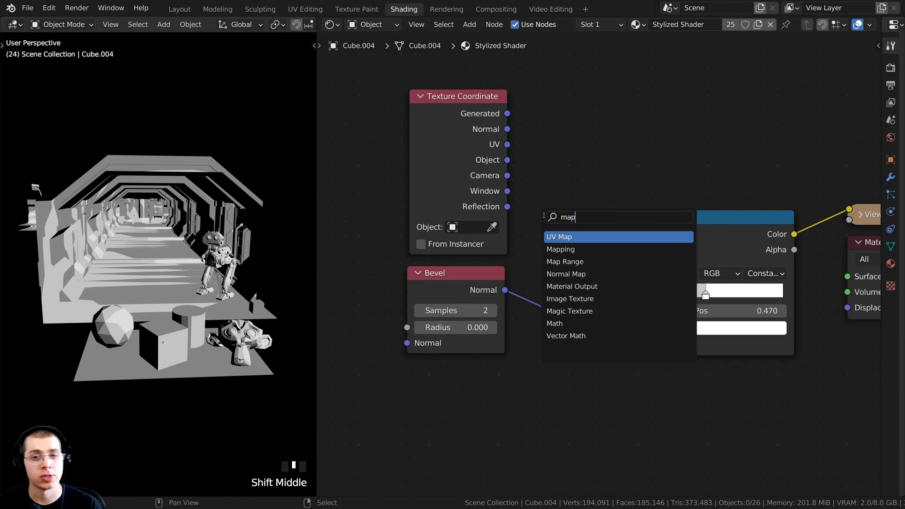
left_click(560, 250)
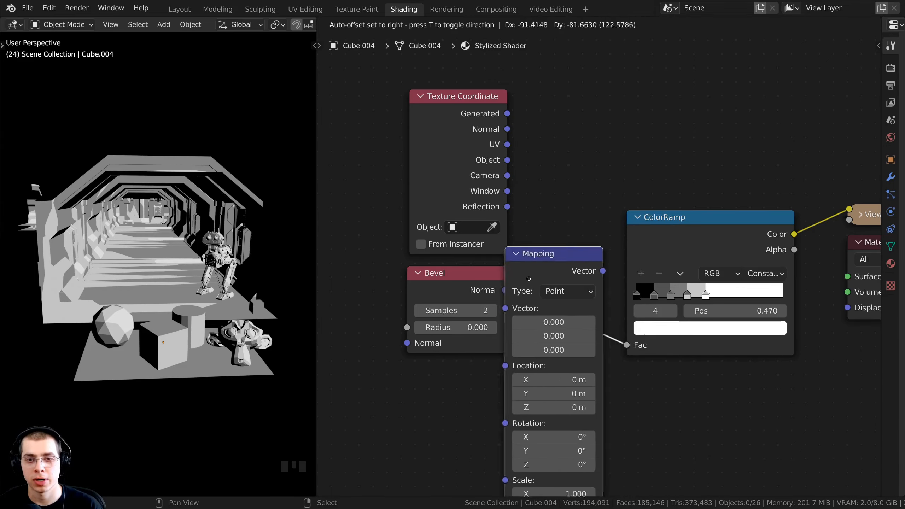
left_click(581, 256)
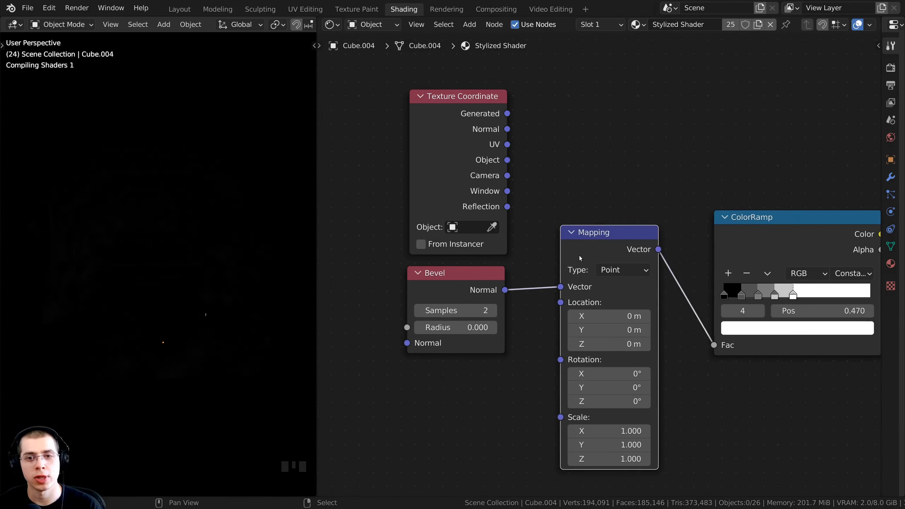
left_click_drag(591, 253, 591, 239)
- Try a Z rotation of 121° on the Mapping node to turn the lighting direction
scroll(580, 285, "down", 1)
middle_click_drag(580, 290, 561, 248)
middle_click_drag(182, 287, 164, 287)
scroll(161, 285, "up", 2)
scroll(162, 285, "down", 1)
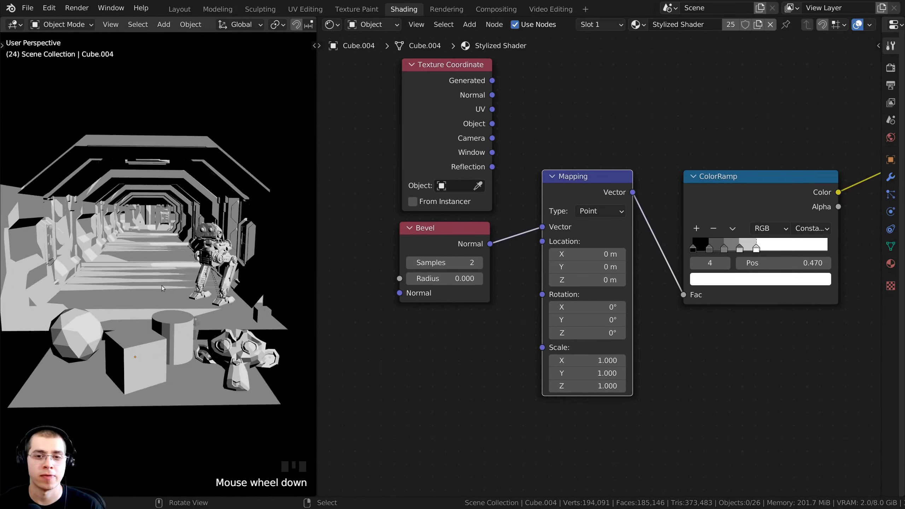
scroll(559, 274, "up", 1)
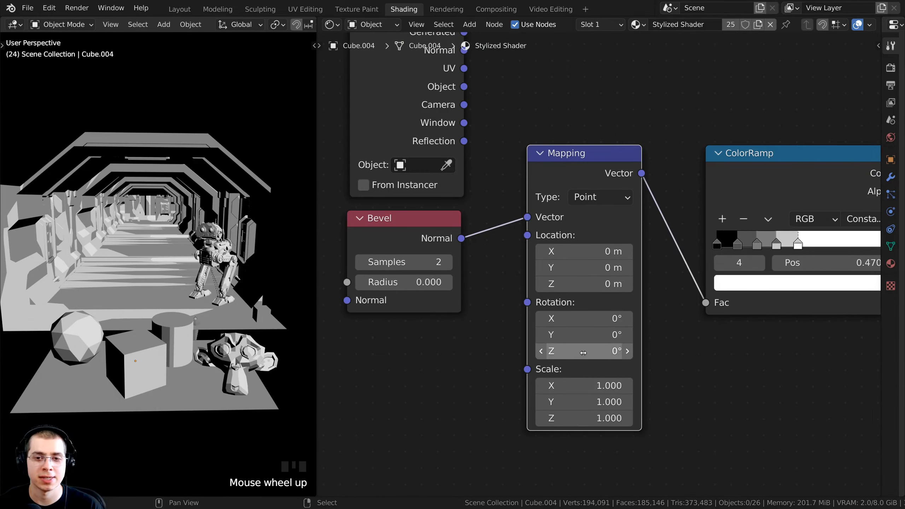
left_click_drag(584, 350, 625, 351)
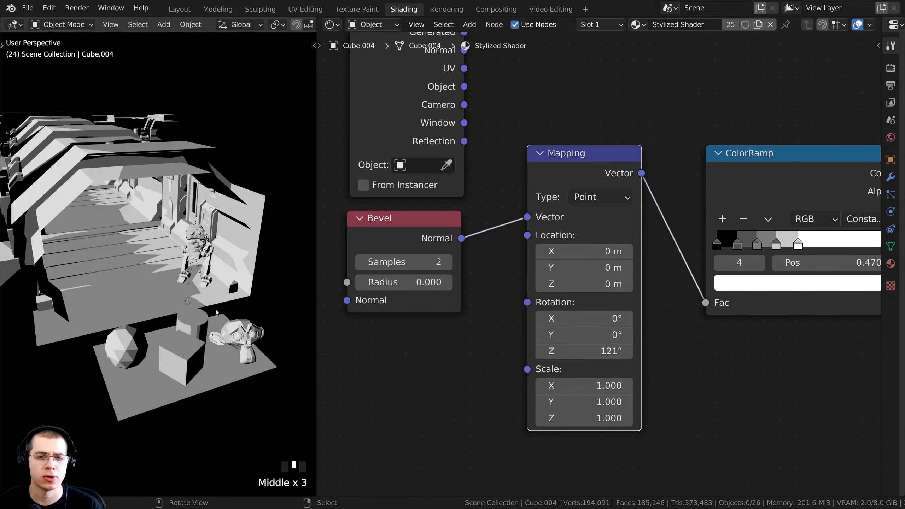
middle_click_drag(215, 312, 231, 309)
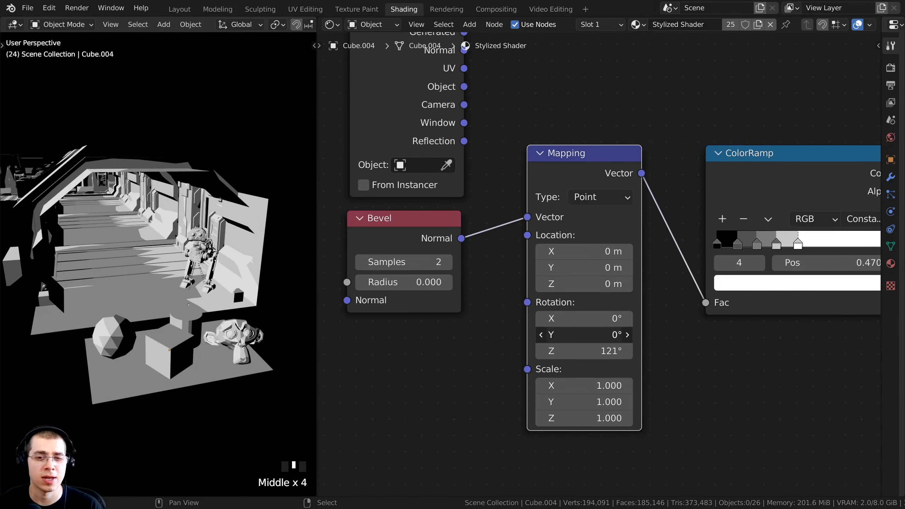
- Try tilting the lighting with the Mapping node's Y rotation at about -9.7° and its X rotation
mouse_move(584, 335)
left_mouse_down()
mouse_move(597, 335)
mouse_move(574, 335)
left_mouse_up()
mouse_move(584, 319)
left_mouse_down()
mouse_move(594, 319)
mouse_move(574, 319)
mouse_move(597, 335)
left_mouse_up()
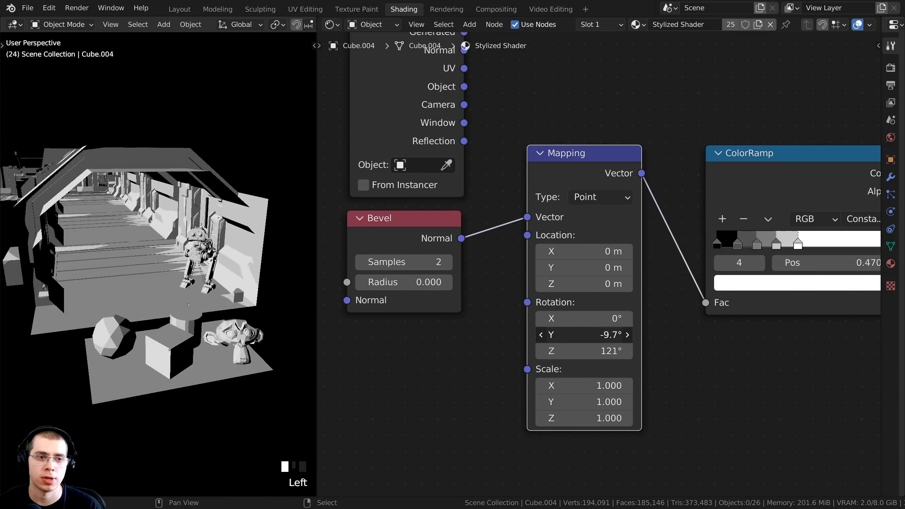
scroll(239, 329, "up", 3)
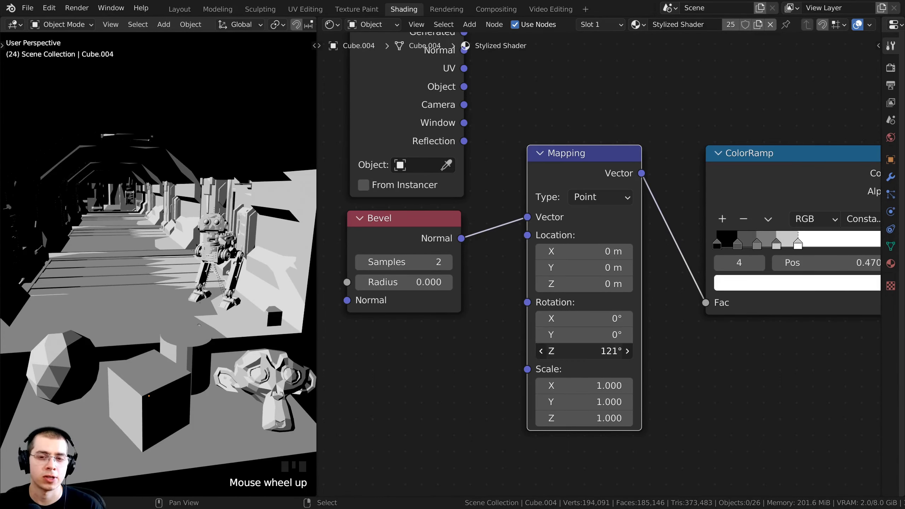
- Set the Mapping node's Z rotation to 420° and check the shading on the robot
mouse_move(584, 351)
left_mouse_down()
mouse_move(597, 351)
mouse_move(542, 351)
mouse_move(574, 351)
left_mouse_up()
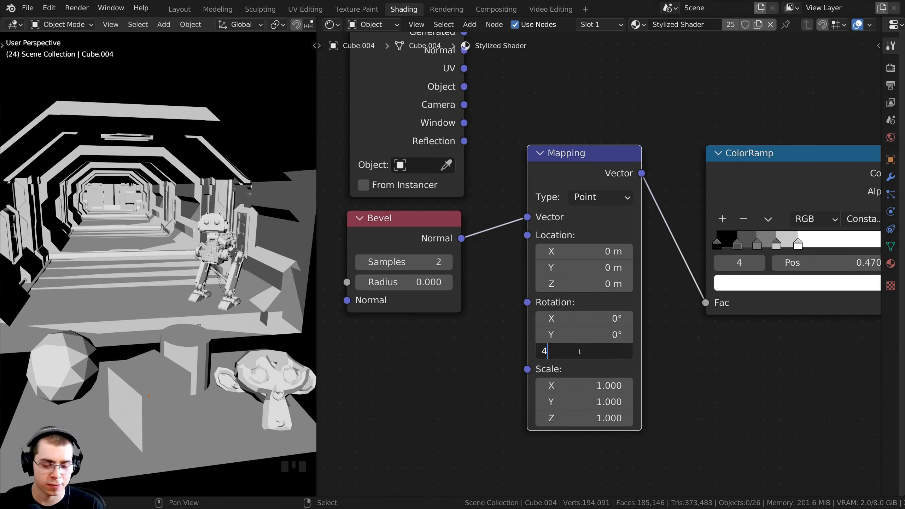
left_click(580, 351)
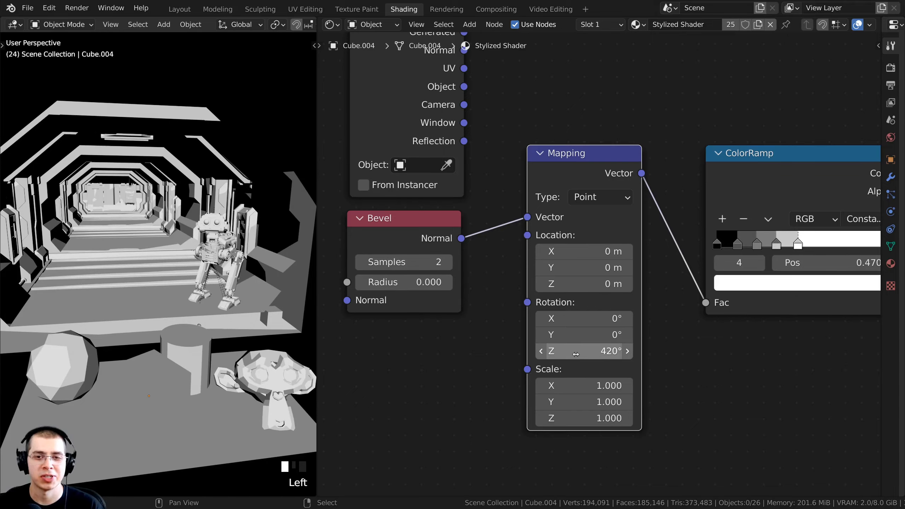
mouse_move(150, 342)
middle_mouse_down()
mouse_move(156, 346)
mouse_move(153, 333)
middle_mouse_up()
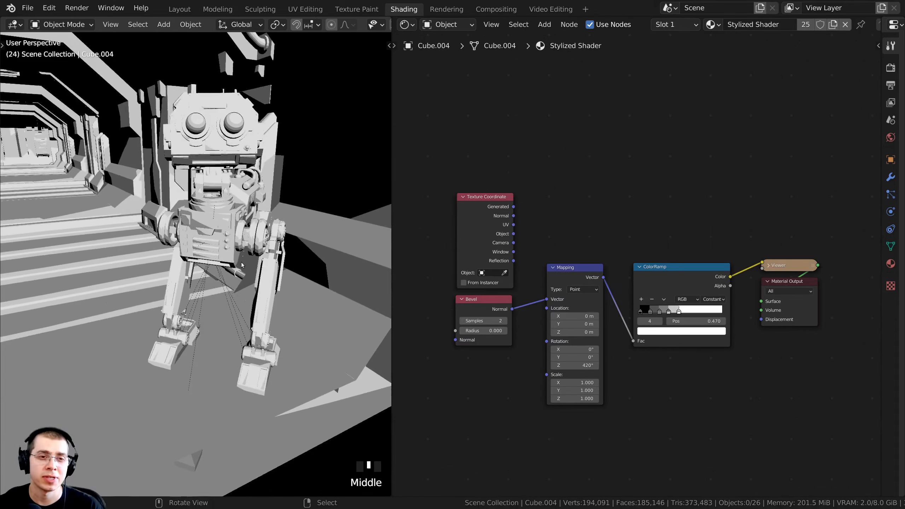
scroll(230, 327, "down", 2)
middle_click_drag(239, 327, 217, 281)
scroll(217, 281, "up", 2)
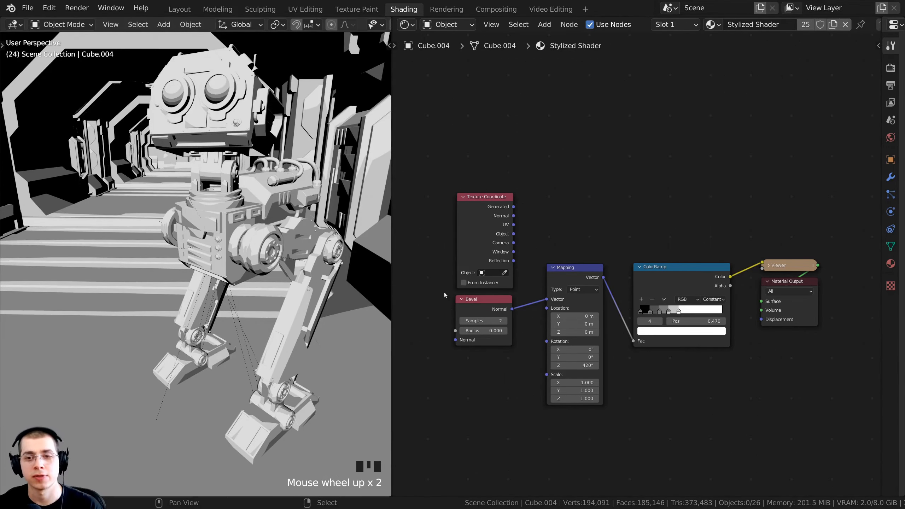
scroll(169, 230, "down", 4)
middle_click_drag(169, 231, 185, 286)
scroll(192, 325, "up", 1)
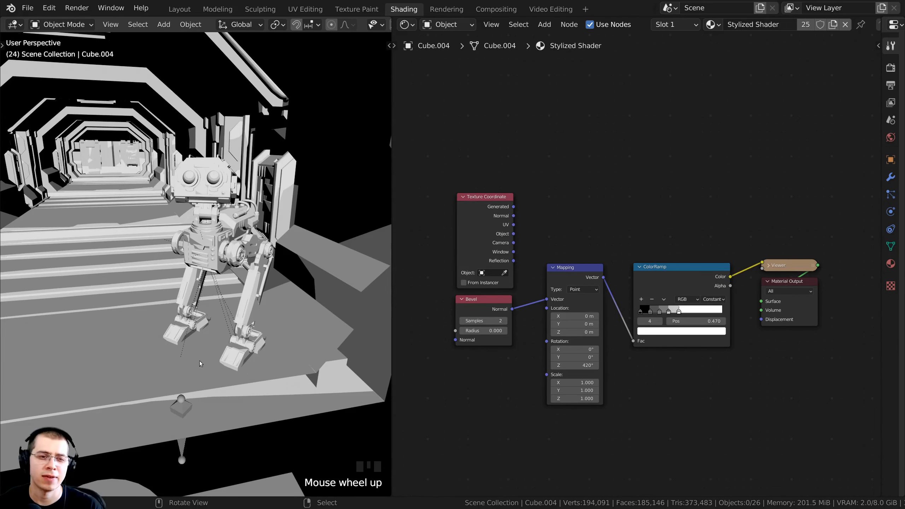
- Add an Ambient Occlusion node above the Mapping node
middle_click_drag(507, 217, 498, 230)
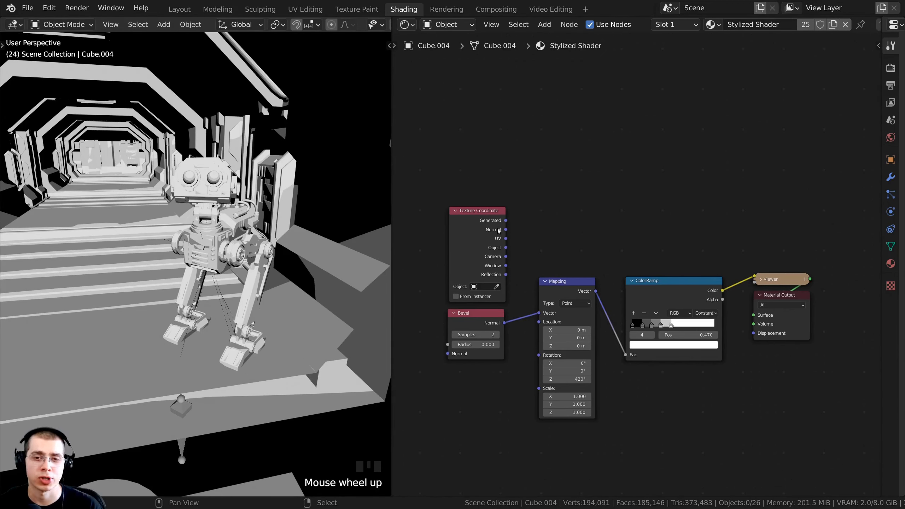
scroll(550, 204, "up", 1)
key("shift+a")
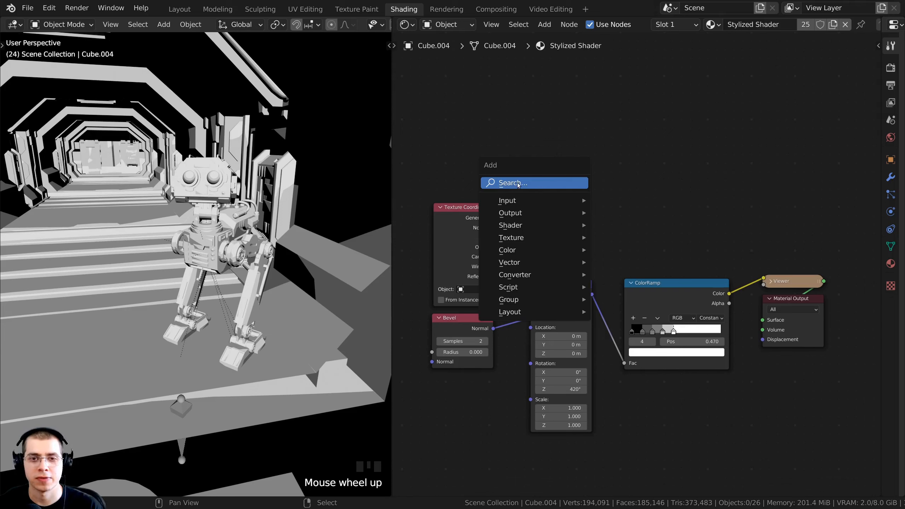
type("amb")
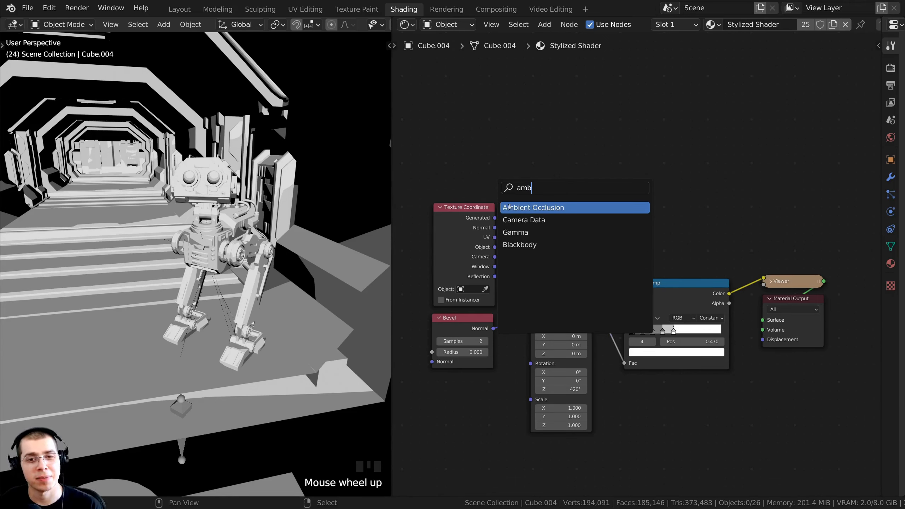
left_click(509, 207)
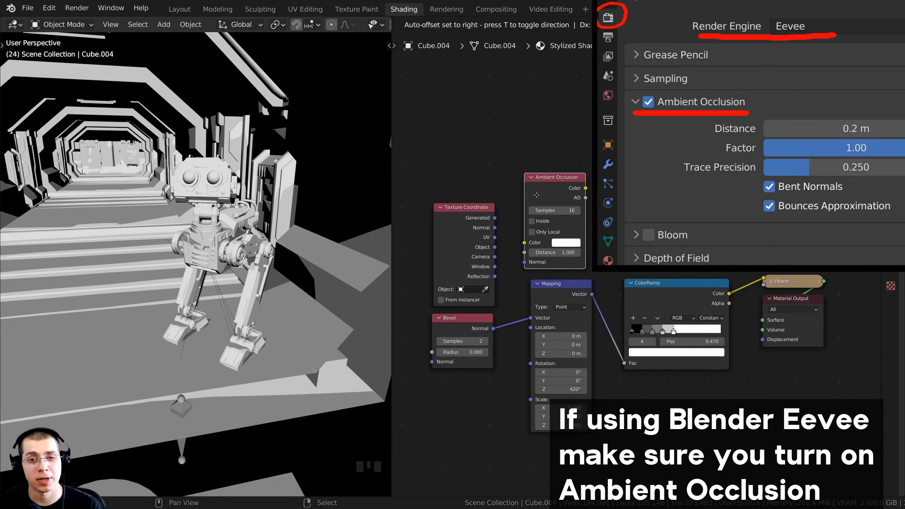
left_click(540, 197)
scroll(518, 242, "up", 2)
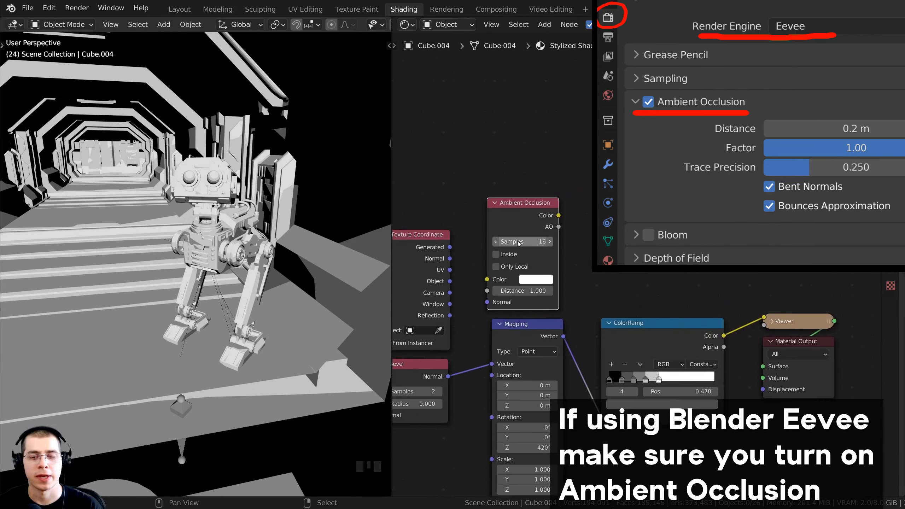
- Preview the Ambient Occlusion node's color output through the Viewer and examine the contact shading on the models
left_click(527, 216, "ctrl+shift")
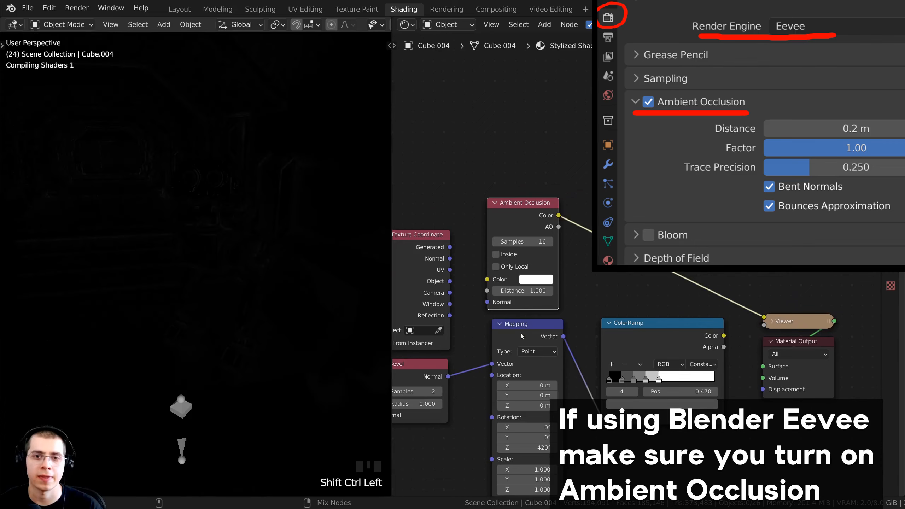
middle_click_drag(326, 290, 278, 277, "shift")
scroll(244, 249, "up", 6)
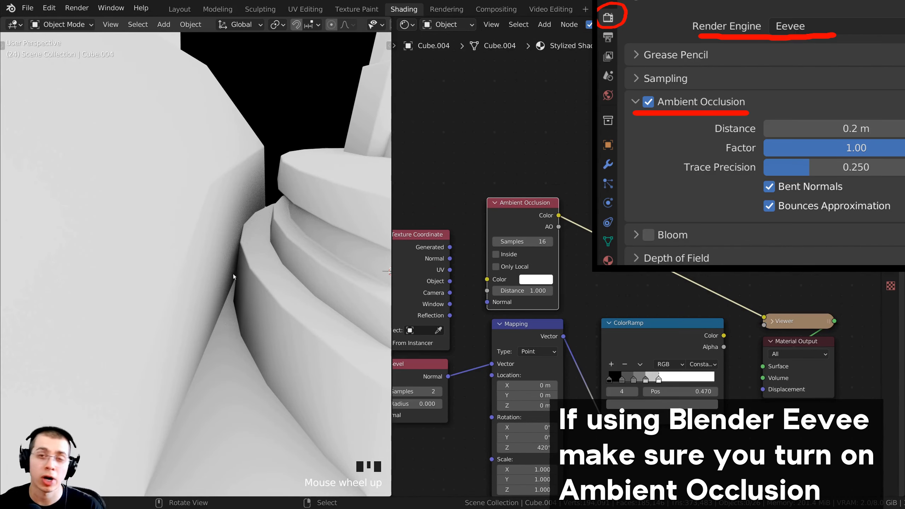
scroll(223, 278, "up", 1)
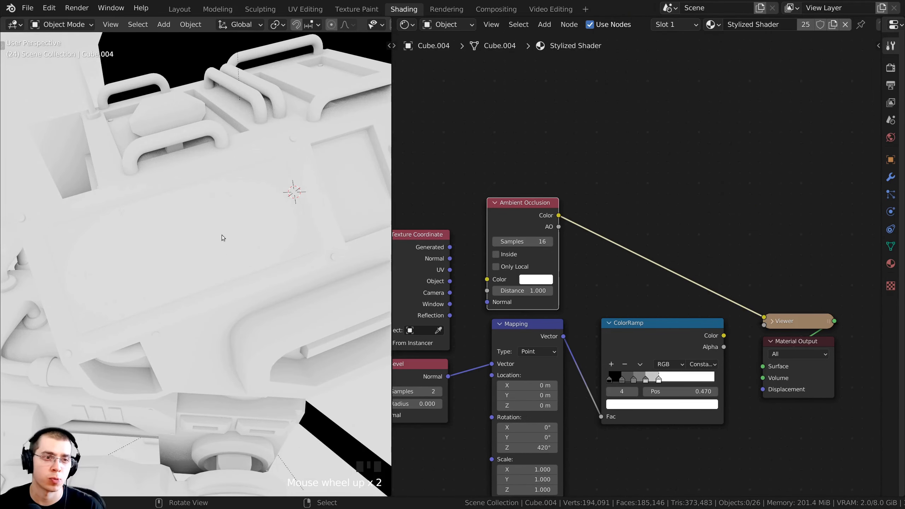
middle_click_drag(222, 237, 226, 225)
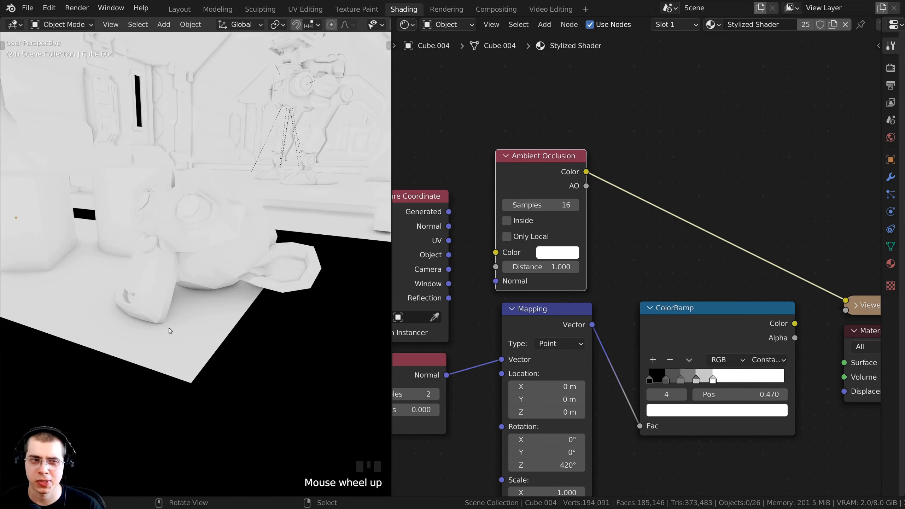
middle_click_drag(205, 268, 309, 311)
scroll(228, 271, "up", 2)
- Set the Ambient Occlusion node's distance to 18 and check the shading across the corridor and objects
left_click_drag(540, 267, 657, 267)
left_click(533, 267)
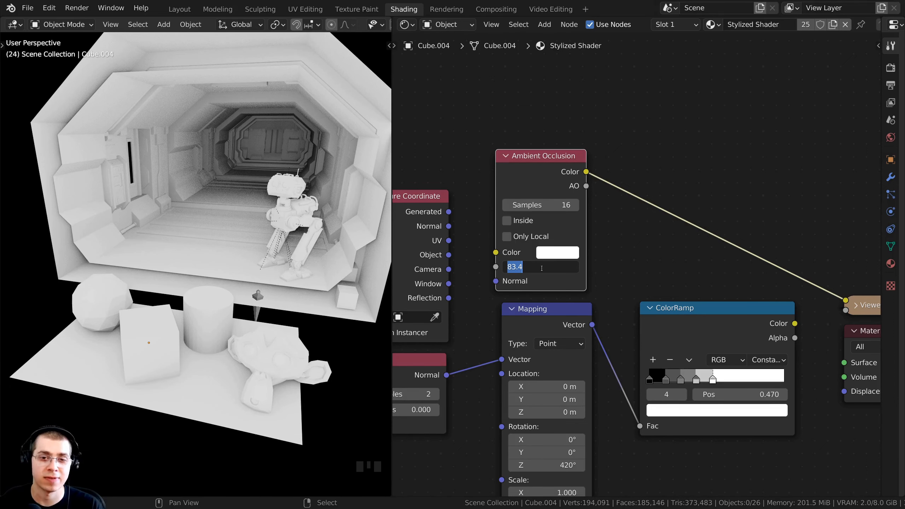
type("18")
key("Return")
middle_click_drag(167, 250, 210, 278)
scroll(616, 214, "up", 1)
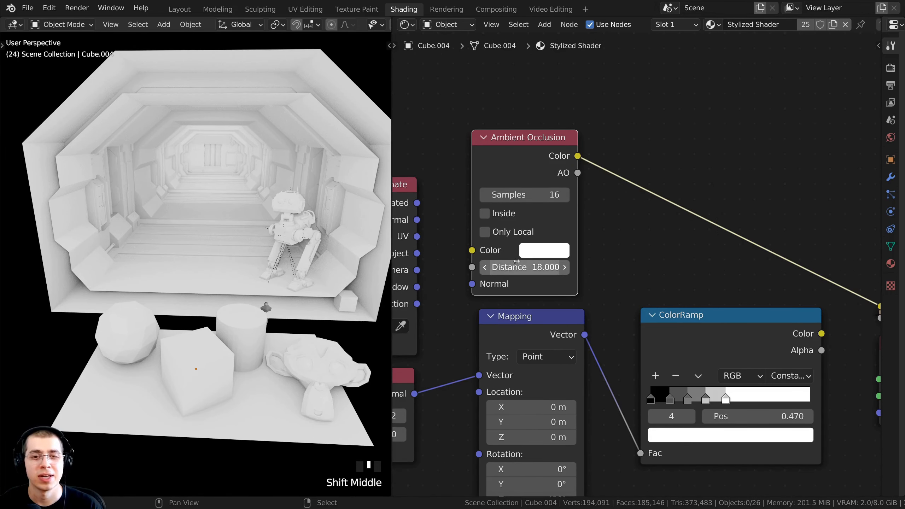
scroll(245, 269, "down", 1)
middle_click_drag(246, 269, 278, 264)
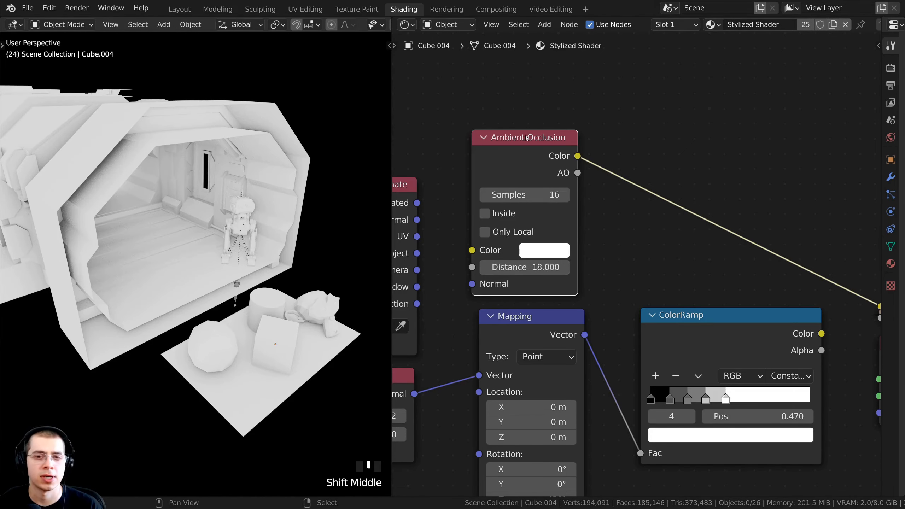
left_click_drag(526, 138, 530, 141)
middle_click_drag(232, 249, 281, 246)
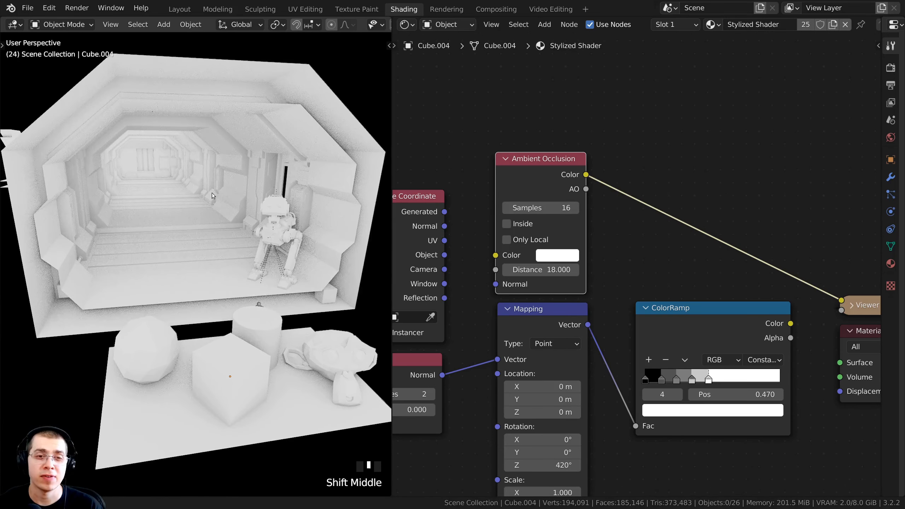
- Duplicate the existing ColorRamp and insert the copy between the Ambient Occlusion node and the Viewer
middle_click_drag(675, 146, 643, 154, "shift")
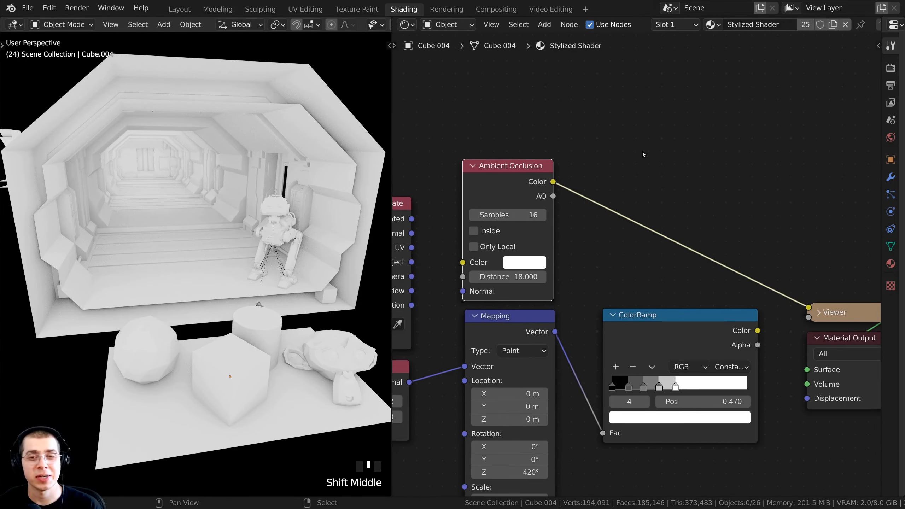
right_click(630, 321)
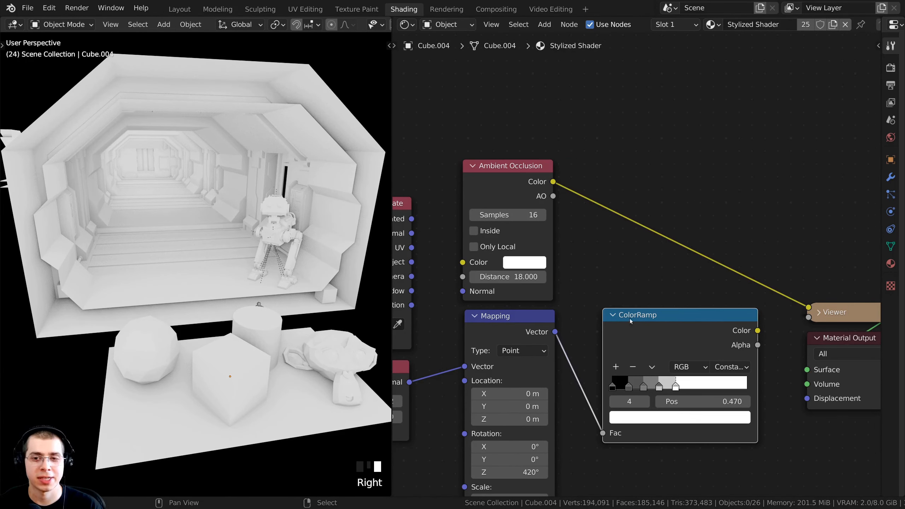
key("shift+d")
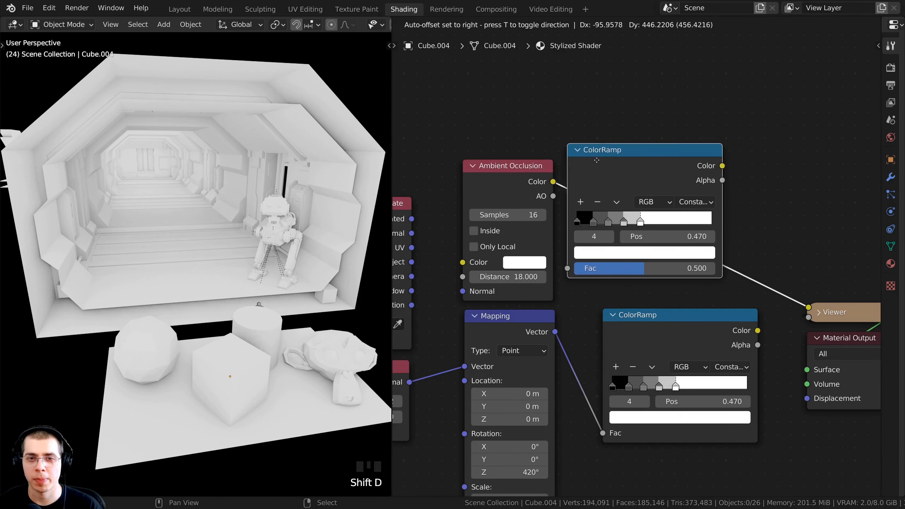
left_click(639, 173)
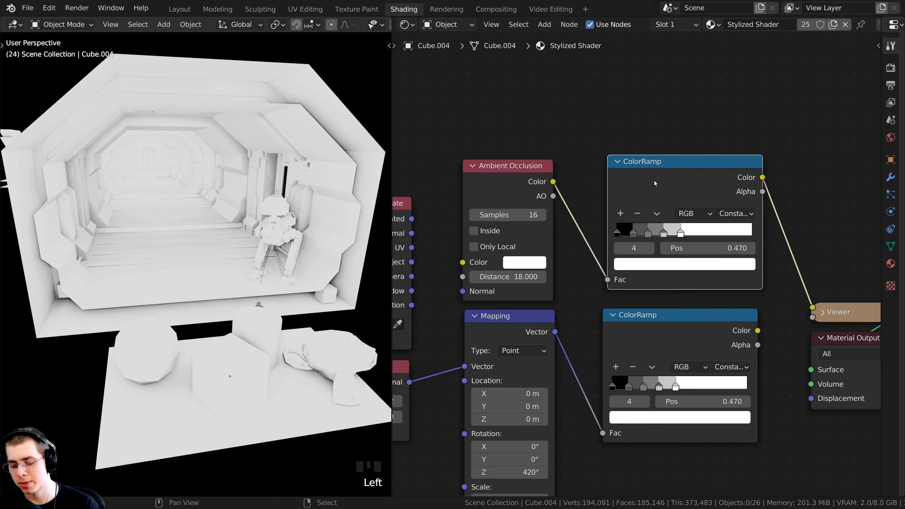
- Reset the duplicated ColorRamp to its default linear black-to-white gradient
key("BackSpace")
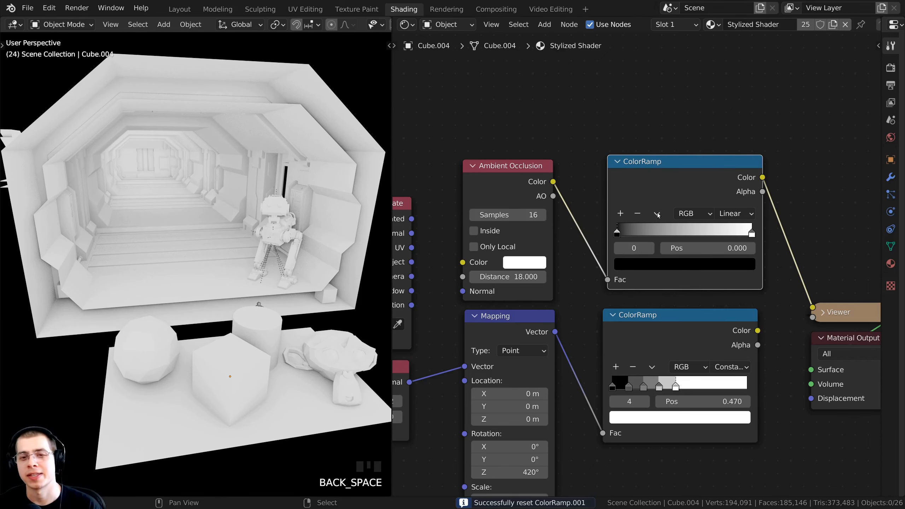
scroll(657, 214, "up", 2)
left_click(664, 195)
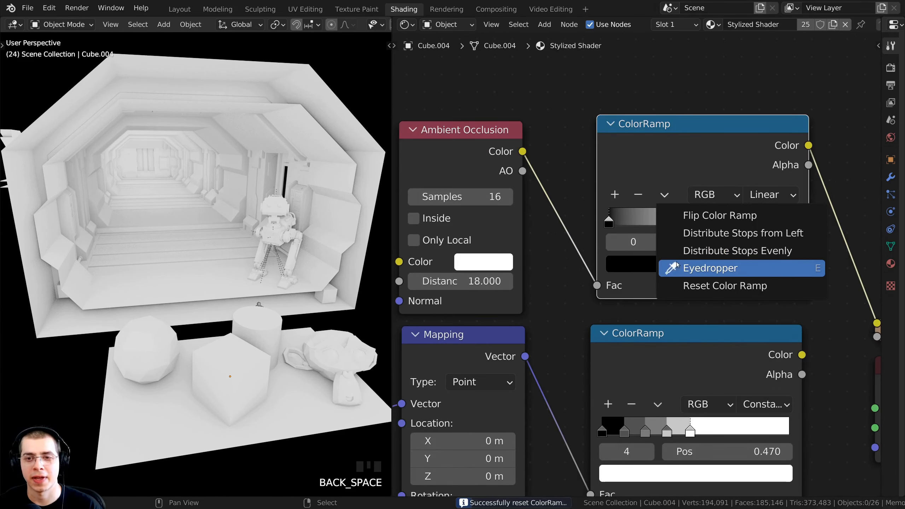
left_click(693, 285)
scroll(627, 221, "down", 2)
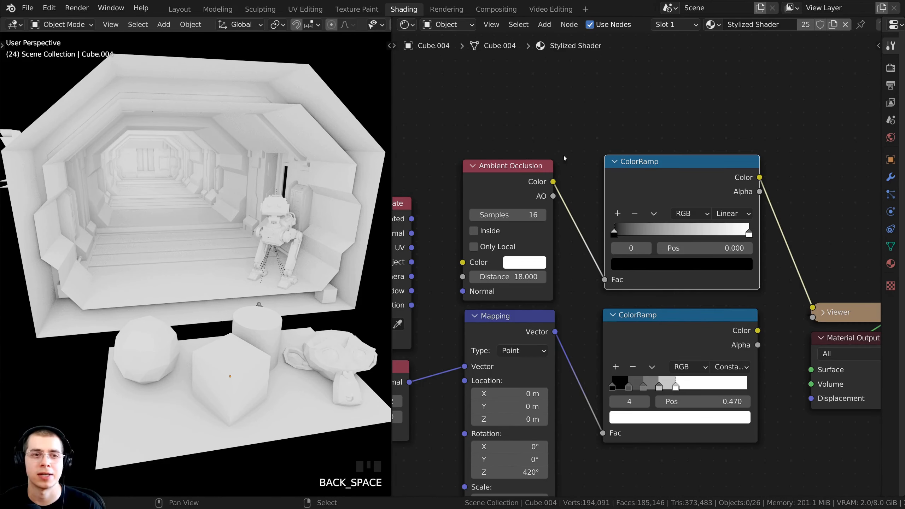
- Strengthen the occlusion contrast by moving the upper ColorRamp's black stop to 0.244 and its white stop inward to 0.784
scroll(627, 228, "up", 2)
left_click_drag(604, 215, 645, 218)
left_click_drag(818, 216, 766, 216)
mouse_move(643, 215)
left_mouse_down()
mouse_move(657, 215)
mouse_move(646, 216)
left_mouse_up()
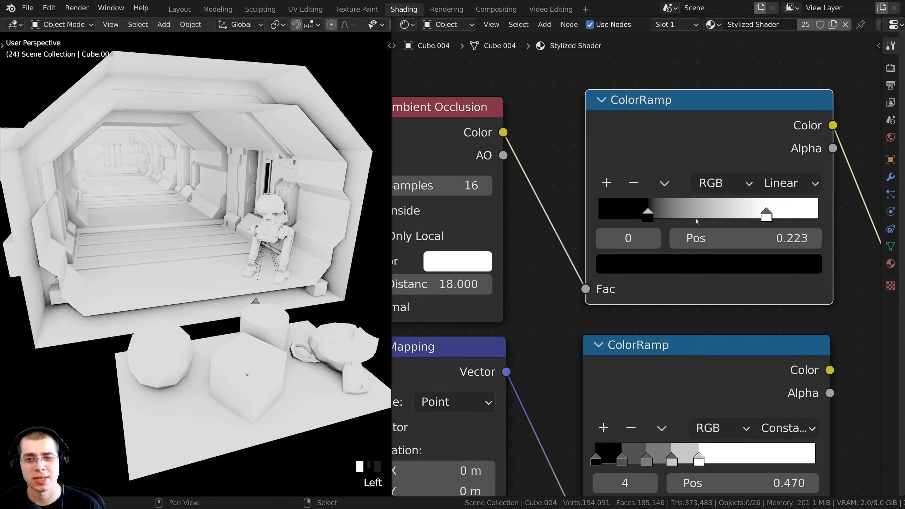
left_click_drag(756, 216, 749, 216)
left_click(648, 214)
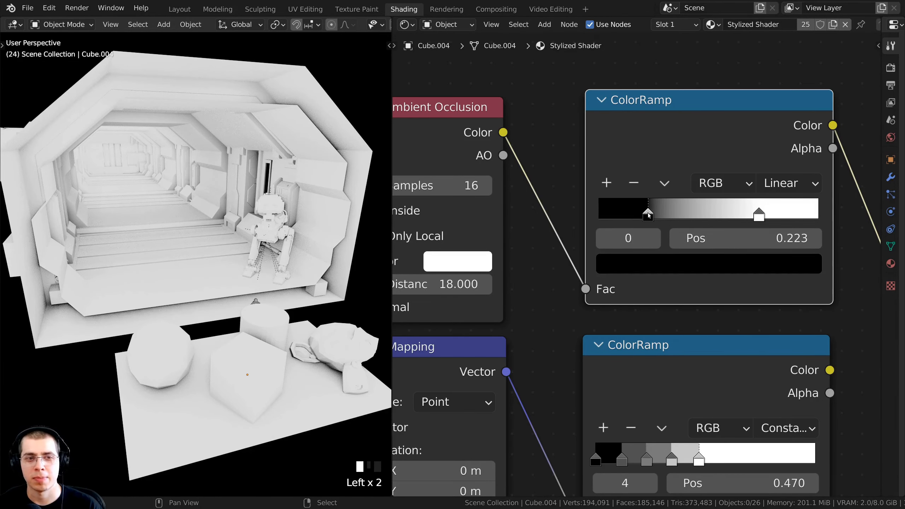
mouse_move(647, 213)
left_mouse_down()
mouse_move(637, 215)
mouse_move(649, 218)
left_mouse_up()
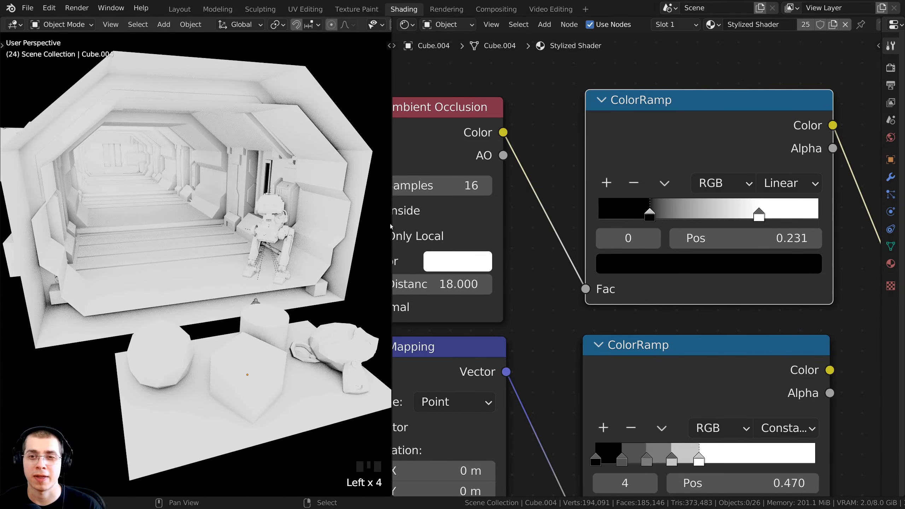
middle_click_drag(273, 211, 250, 196)
middle_click_drag(249, 196, 199, 221, "shift")
left_click_drag(647, 213, 651, 216)
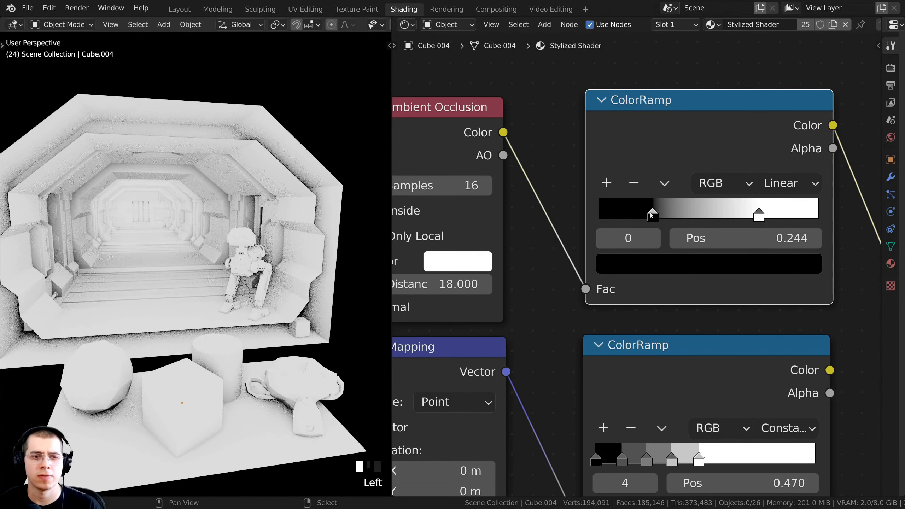
left_click_drag(759, 213, 755, 213)
mouse_move(150, 260)
middle_mouse_down()
mouse_move(173, 263)
mouse_move(160, 262)
middle_mouse_up()
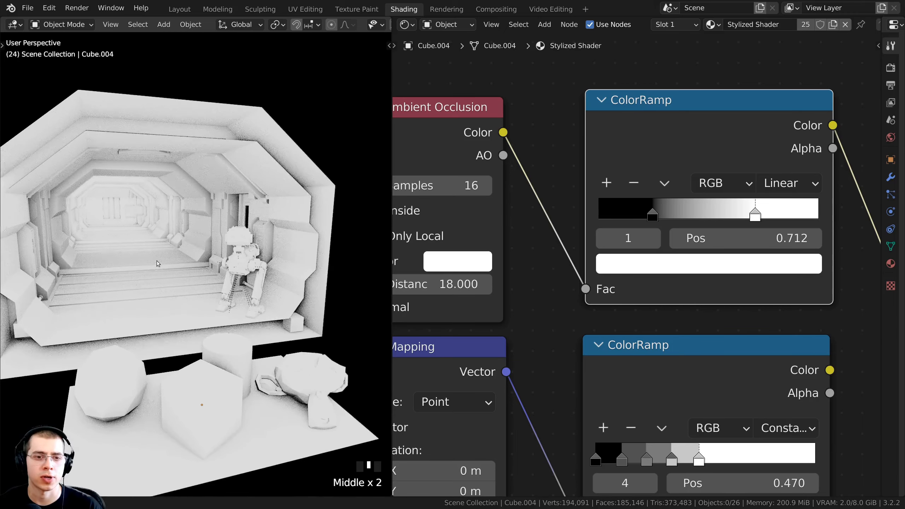
- Examine the occlusion shading around the monkey head and compare the previews of the two ColorRamps
scroll(198, 316, "down", 2)
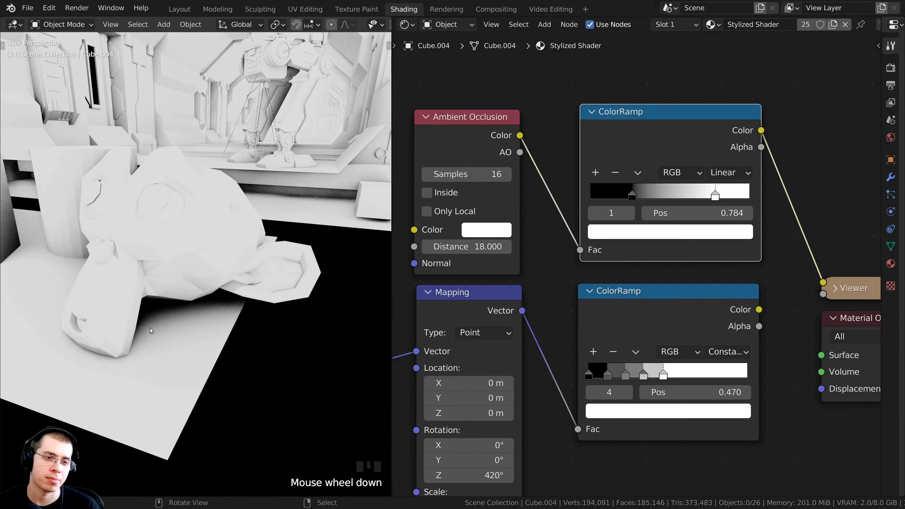
middle_click_drag(198, 298, 202, 286, "ctrl")
scroll(152, 348, "down", 2)
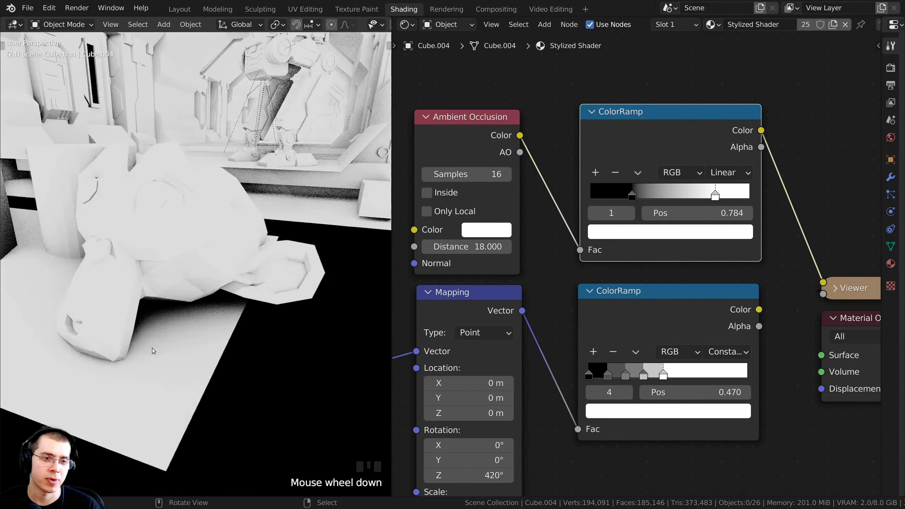
middle_click_drag(152, 348, 198, 316)
scroll(240, 256, "down", 1)
scroll(183, 282, "down", 2)
middle_click_drag(198, 317, 195, 315)
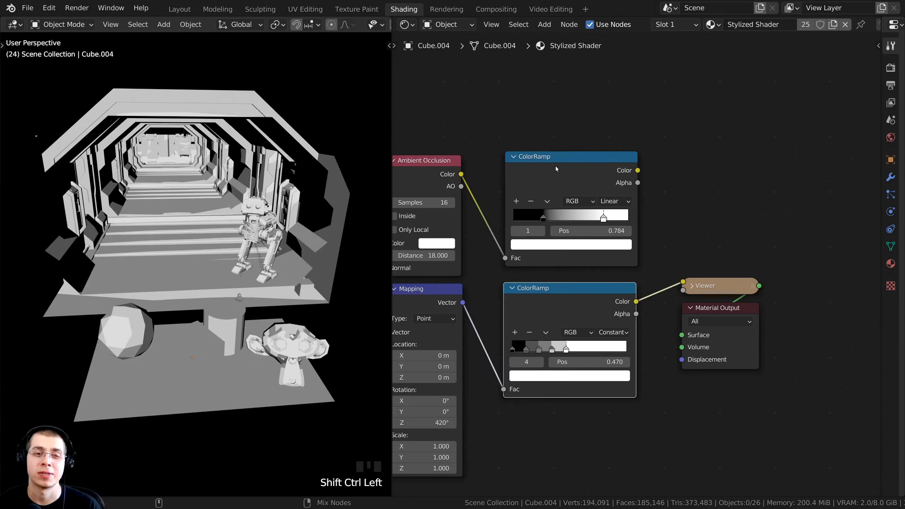
left_click(556, 166, "ctrl+shift")
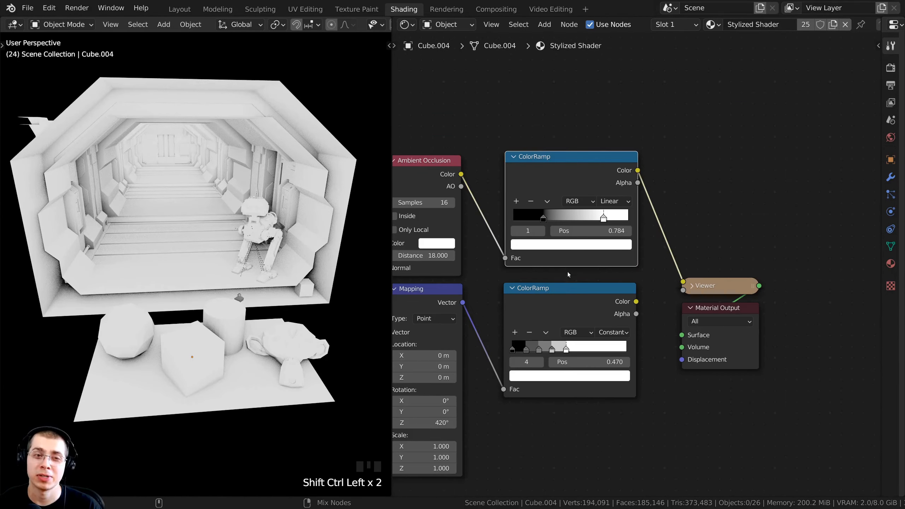
left_click(568, 292, "ctrl+shift")
left_click(566, 181, "ctrl+shift")
left_click(566, 294, "ctrl+shift")
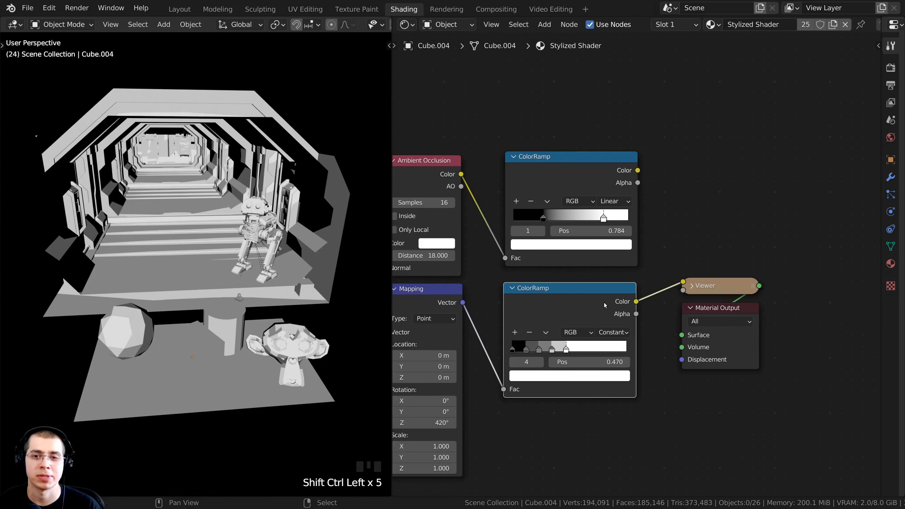
- Combine the color outputs of both ColorRamps with a Mix node, then expand it and place it before the Viewer
left_click(499, 294)
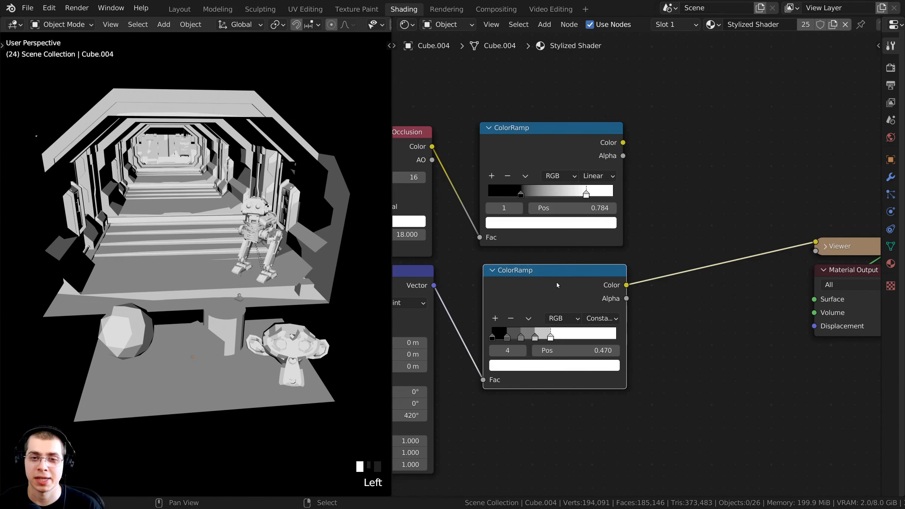
left_click(527, 157, "shift")
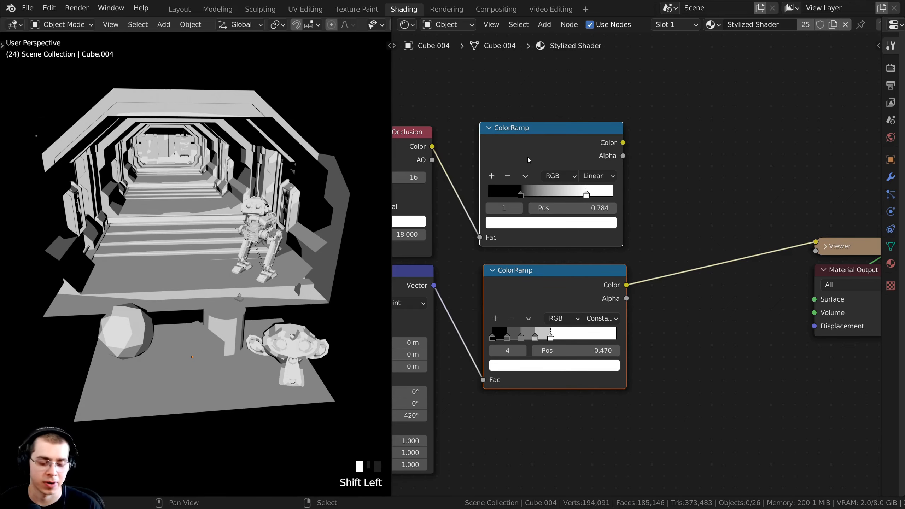
key("ctrl+0")
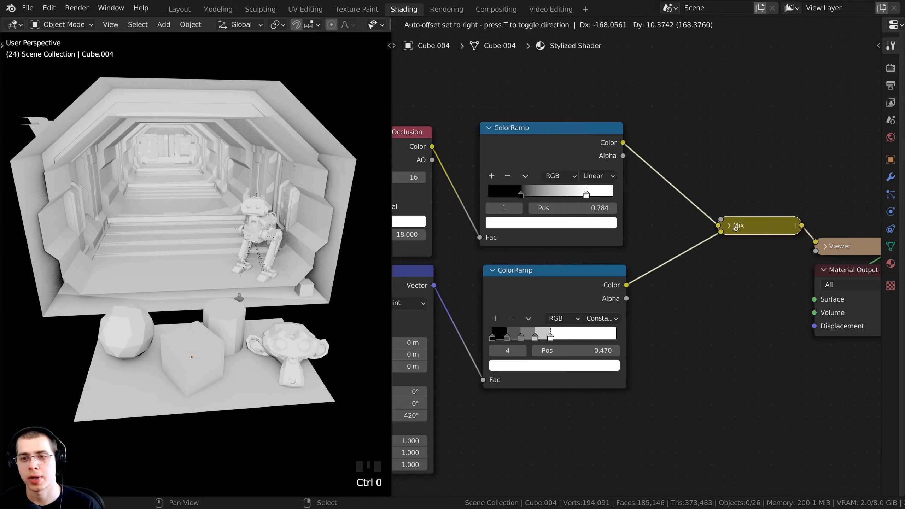
left_click(705, 231)
left_click(686, 223)
left_click_drag(686, 249, 684, 231)
mouse_move(267, 280)
middle_mouse_down()
mouse_move(260, 260)
mouse_move(274, 276)
middle_mouse_up()
scroll(274, 276, "up", 1)
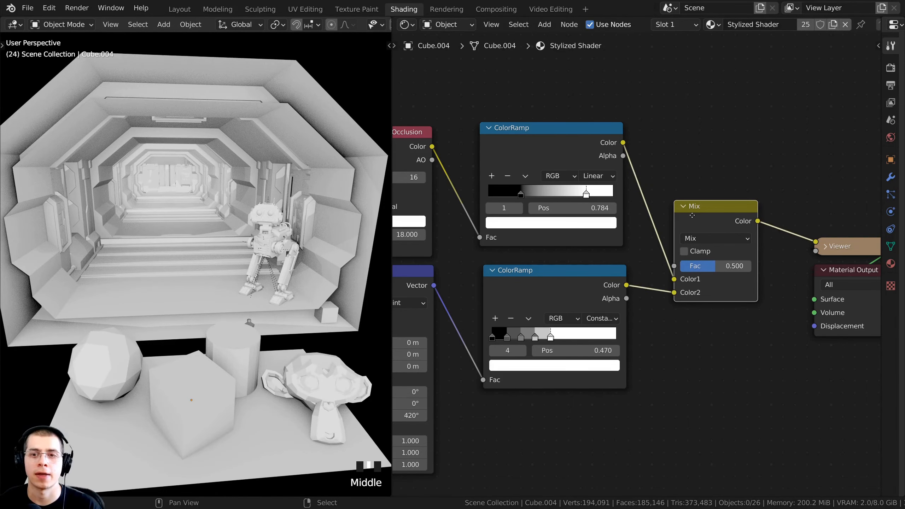
left_click_drag(693, 214, 692, 195)
- Set the Mix node's factor to 0.931 so the constant ColorRamp dominates the occlusion ramp
scroll(570, 153, "up", 2)
middle_click_drag(570, 153, 536, 132)
left_click(526, 127)
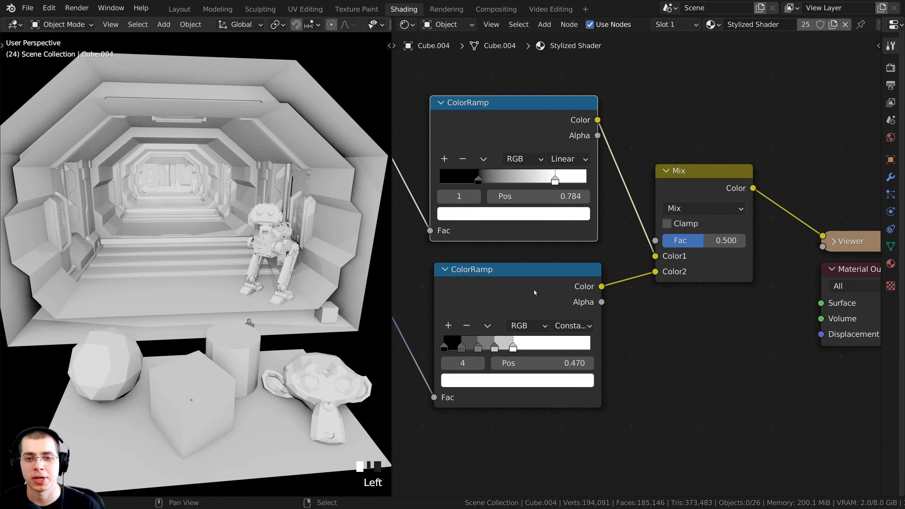
left_click(506, 295)
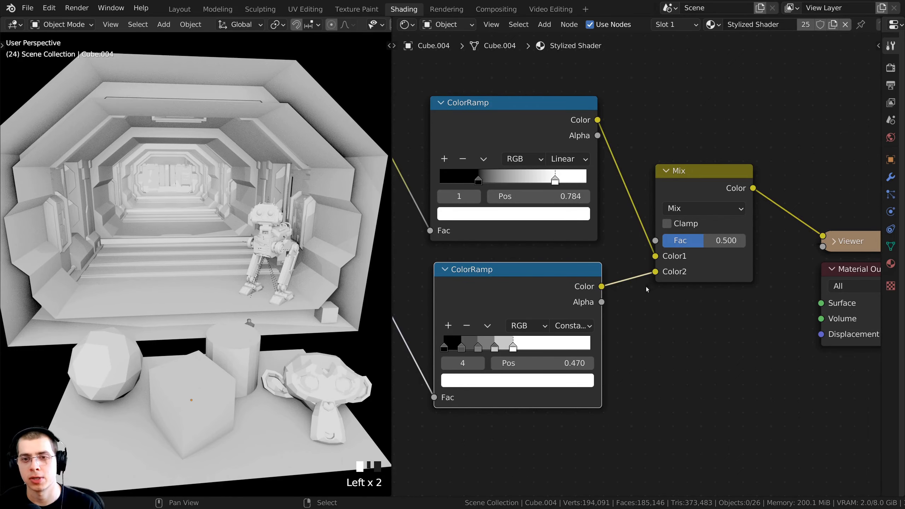
scroll(646, 290, "up", 1)
left_click_drag(682, 254, 704, 254)
left_click(713, 253)
scroll(714, 253, "up", 1)
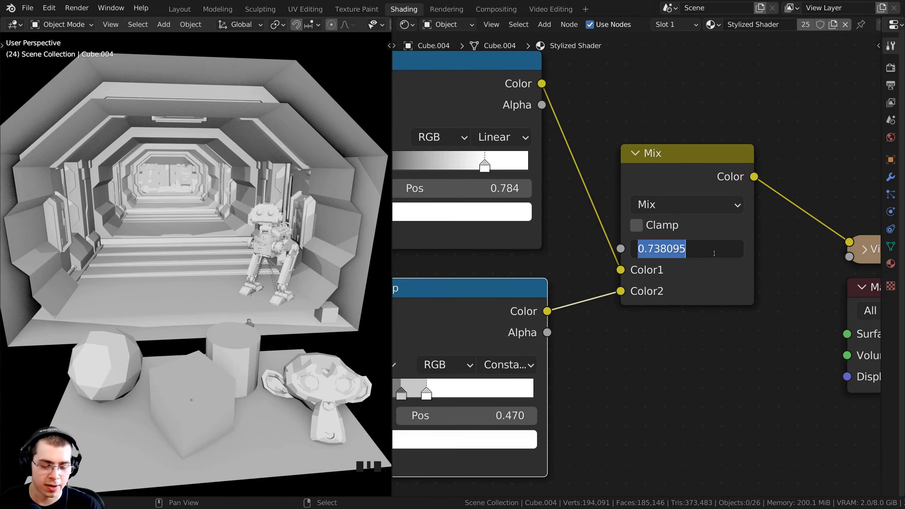
type(".931")
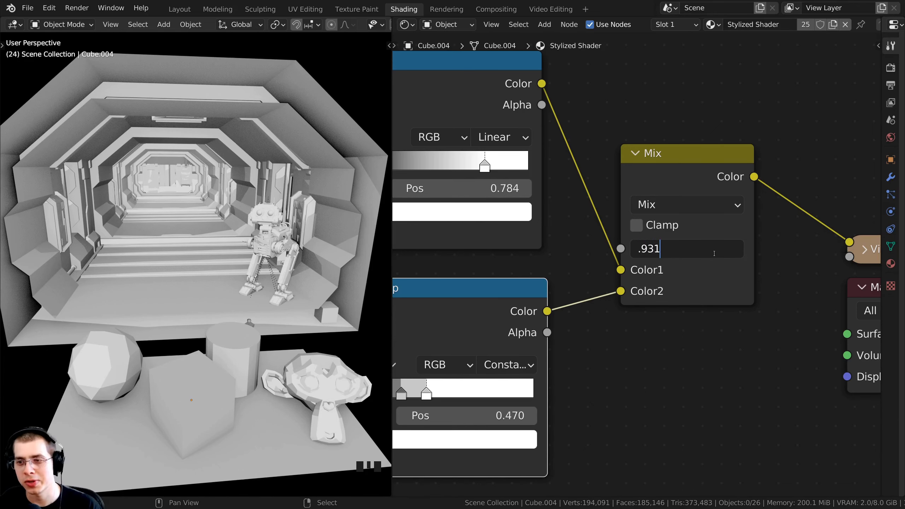
key("Return")
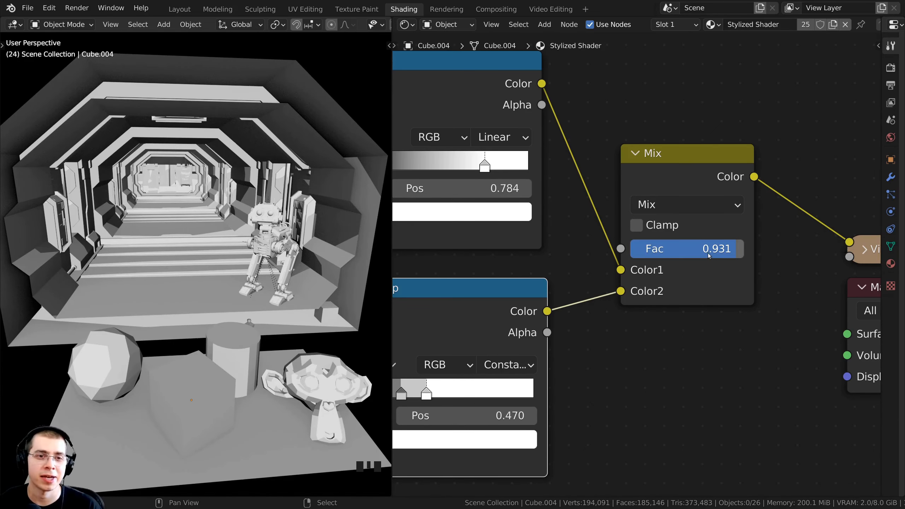
- Compare the shading at Mix factor 1.000 and from the lower ColorRamp alone with the output of the Mix node
left_click_drag(709, 255, 738, 254)
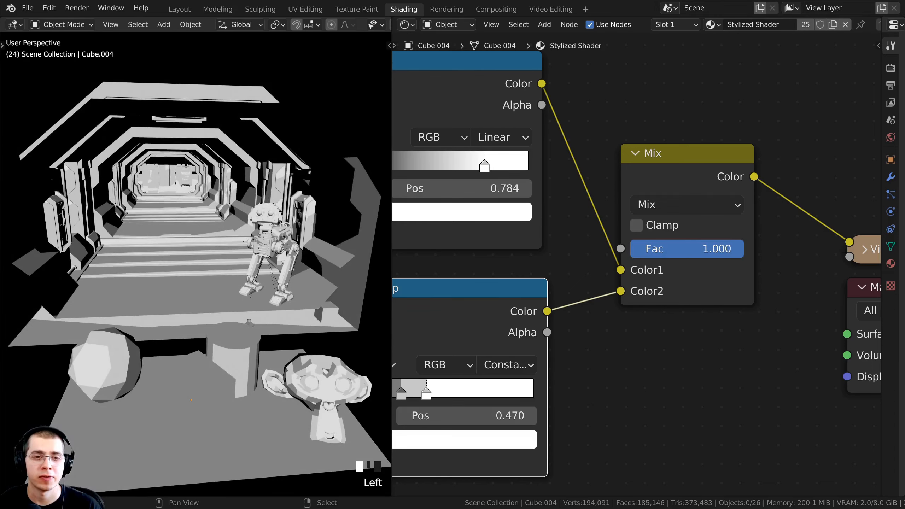
right_click(642, 258)
scroll(499, 324, "down", 5)
middle_click_drag(463, 323, 571, 287)
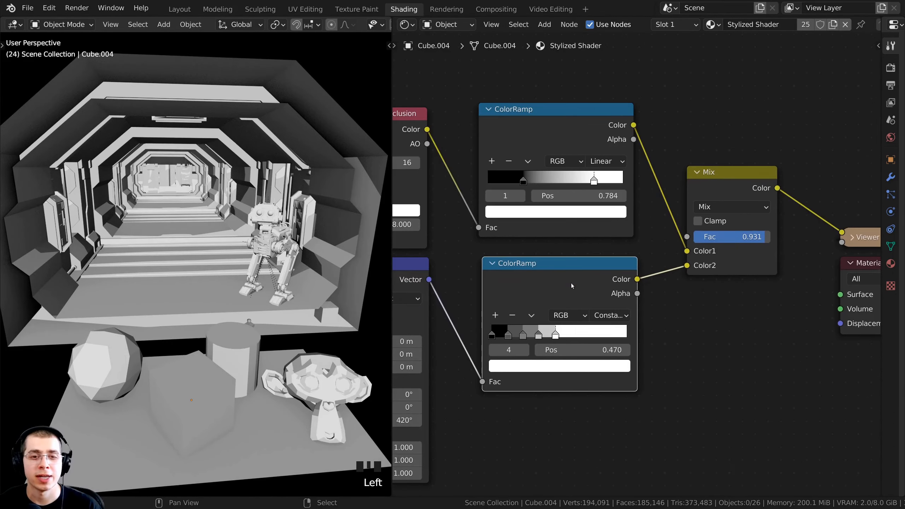
left_click(572, 287, "ctrl+shift")
left_click(724, 190, "ctrl+shift")
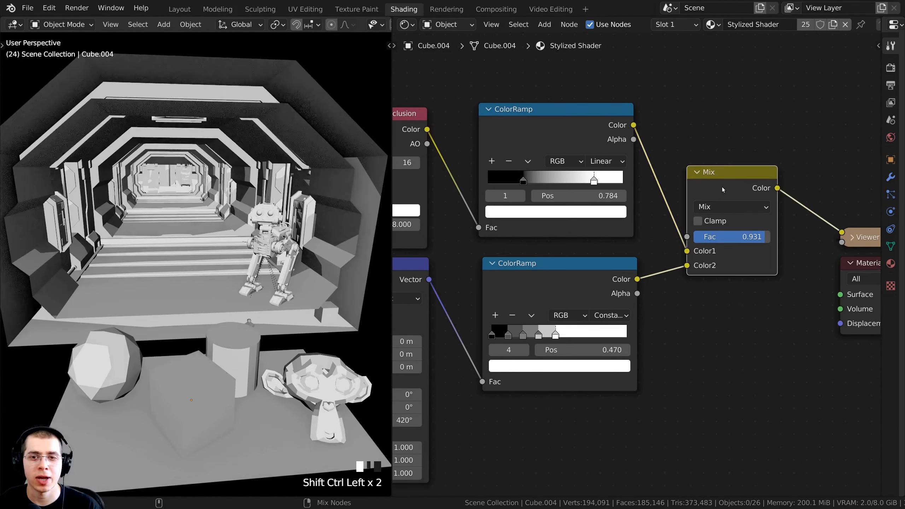
- Darken the occlusion by moving the upper ColorRamp's black stop further inward and its white stop to about 0.771
left_click_drag(539, 150, 540, 147)
middle_click_drag(235, 232, 255, 175)
scroll(221, 218, "up", 4)
scroll(243, 217, "up", 2)
scroll(255, 228, "up", 2)
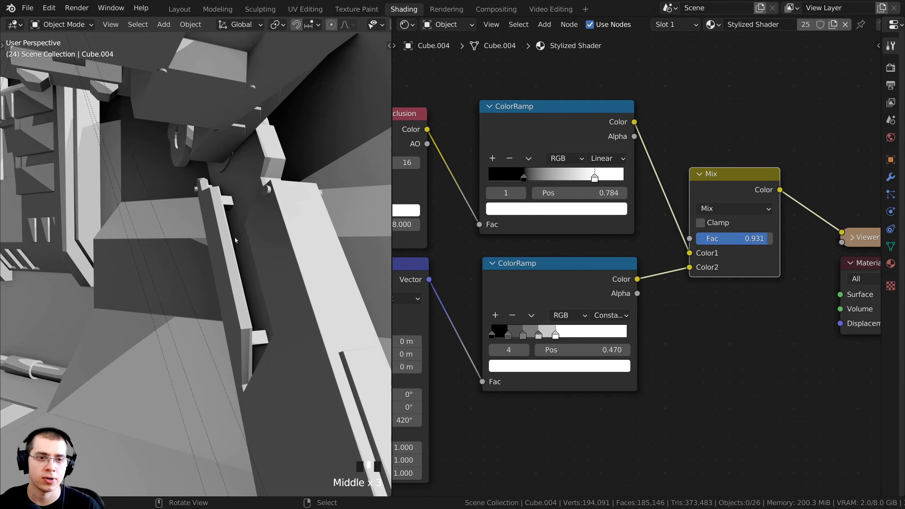
scroll(255, 173, "up", 1)
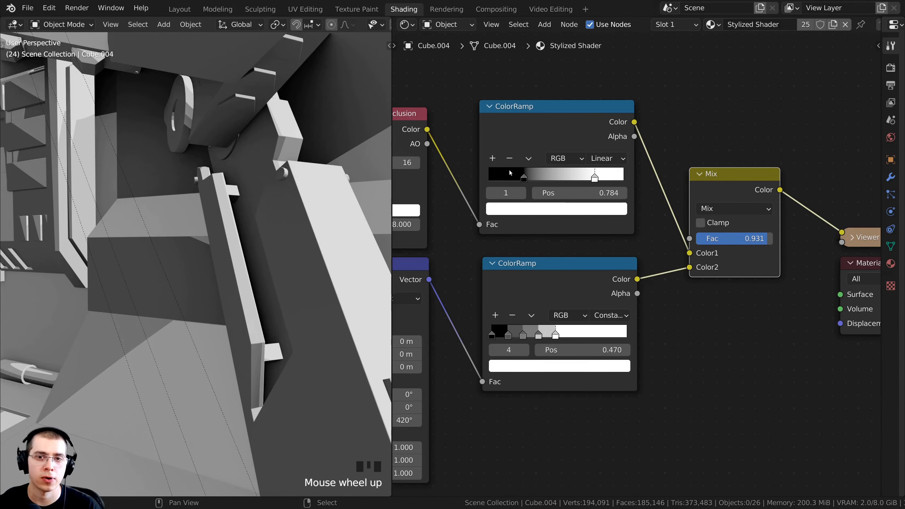
left_click_drag(524, 178, 534, 178)
left_click_drag(594, 179, 593, 178)
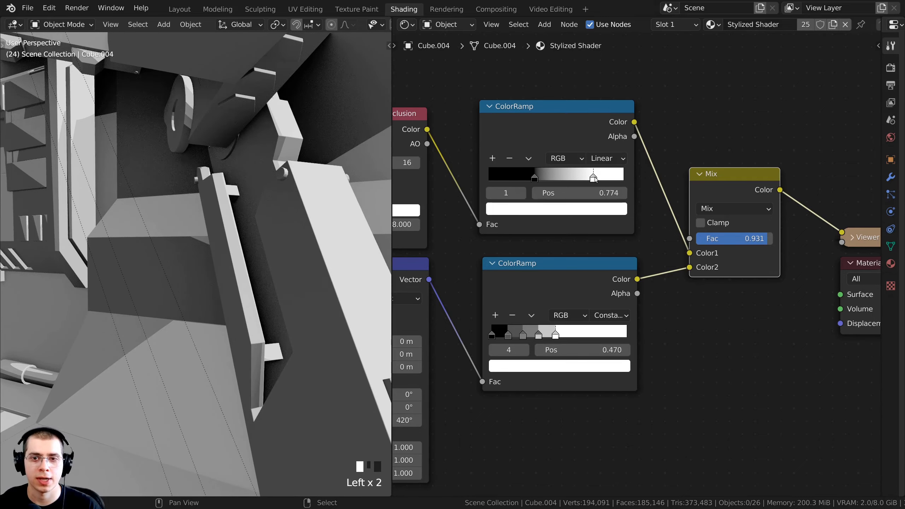
left_click(575, 145)
- Split the Shader Editor into two stacked areas and turn the upper one into a Geometry Node Editor
scroll(168, 267, "down", 5)
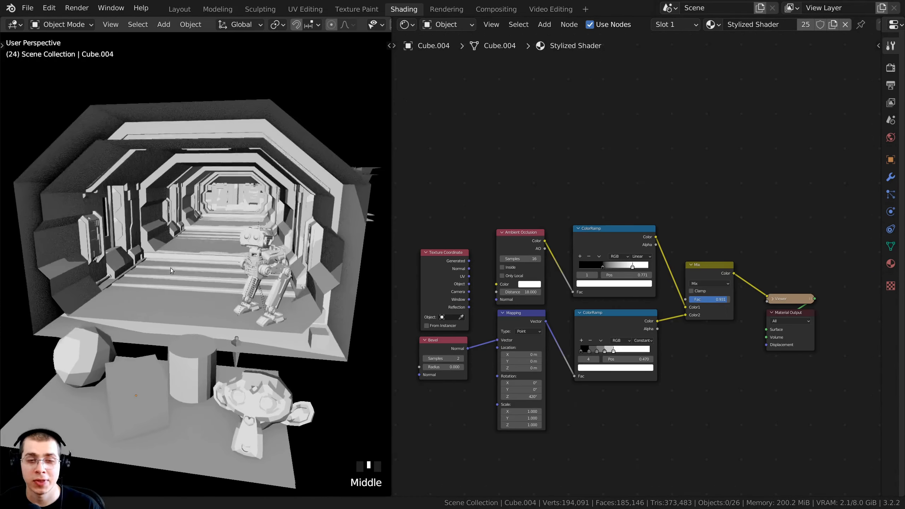
mouse_move(170, 267)
middle_mouse_down()
mouse_move(151, 260)
mouse_move(169, 254)
middle_mouse_up()
scroll(172, 303, "up", 1)
middle_click_drag(172, 309, 187, 309, "shift")
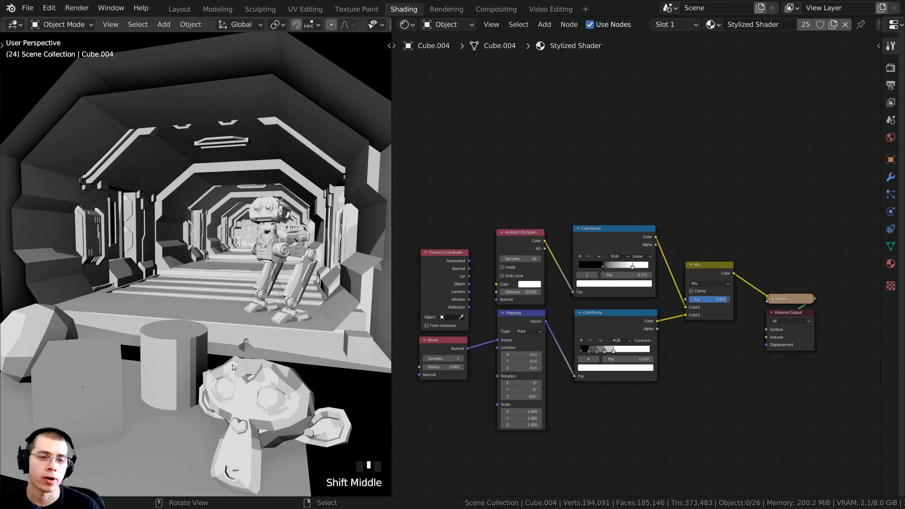
middle_click_drag(245, 307, 273, 189)
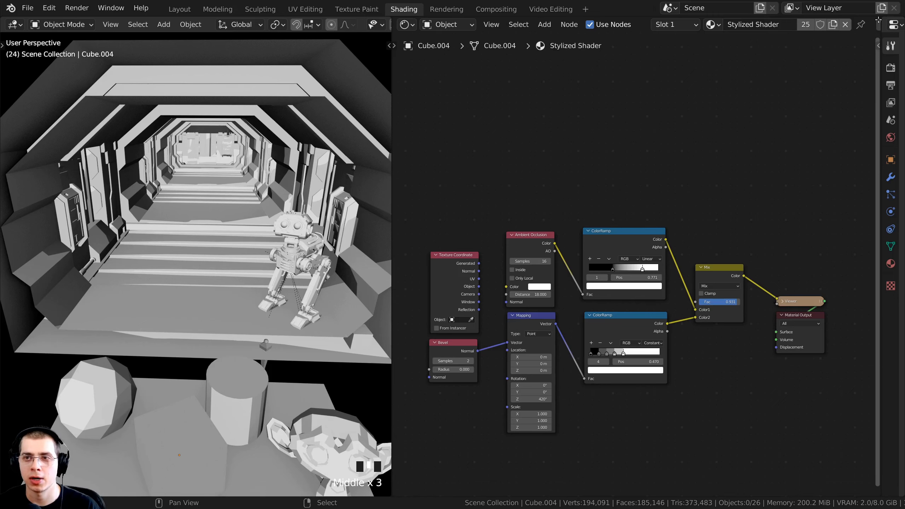
left_click_drag(877, 28, 827, 287)
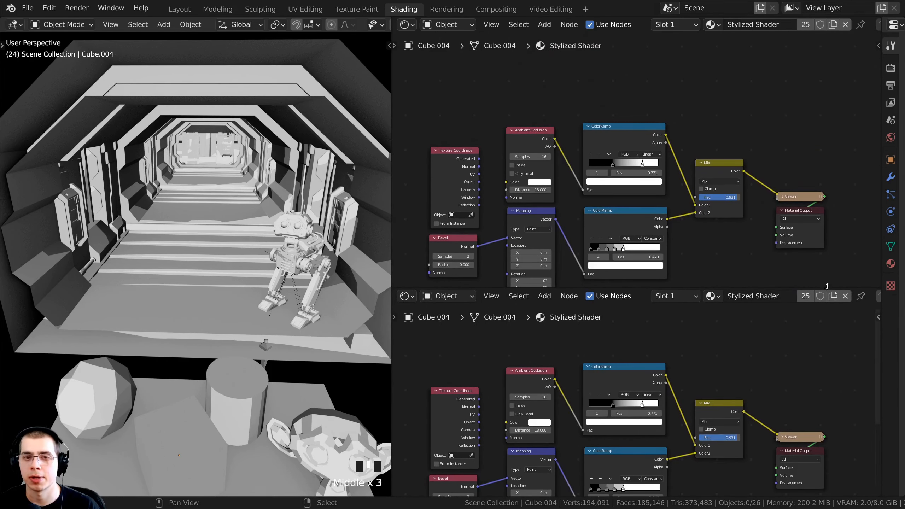
key("Home")
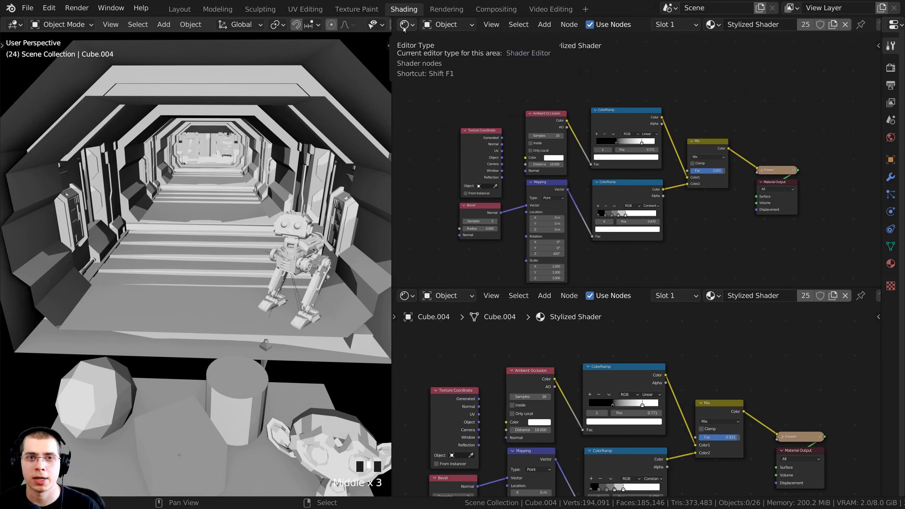
left_click(403, 26)
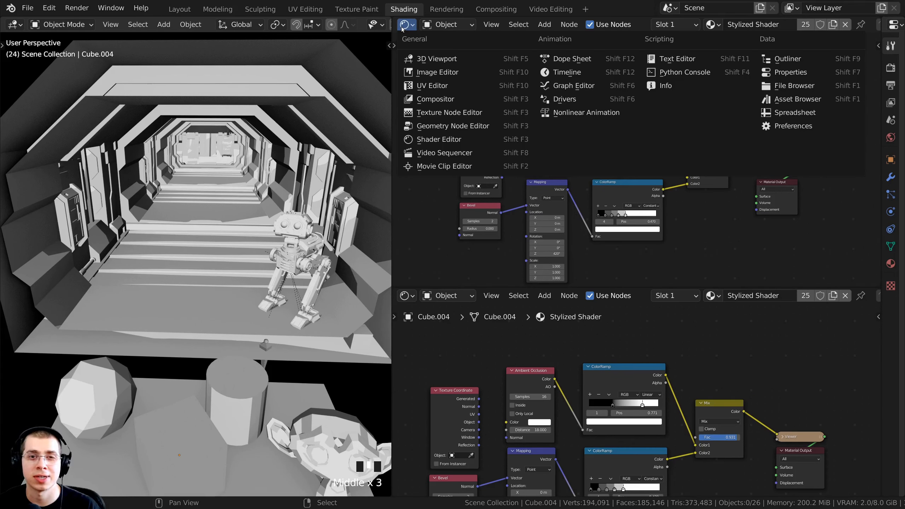
left_click(441, 129)
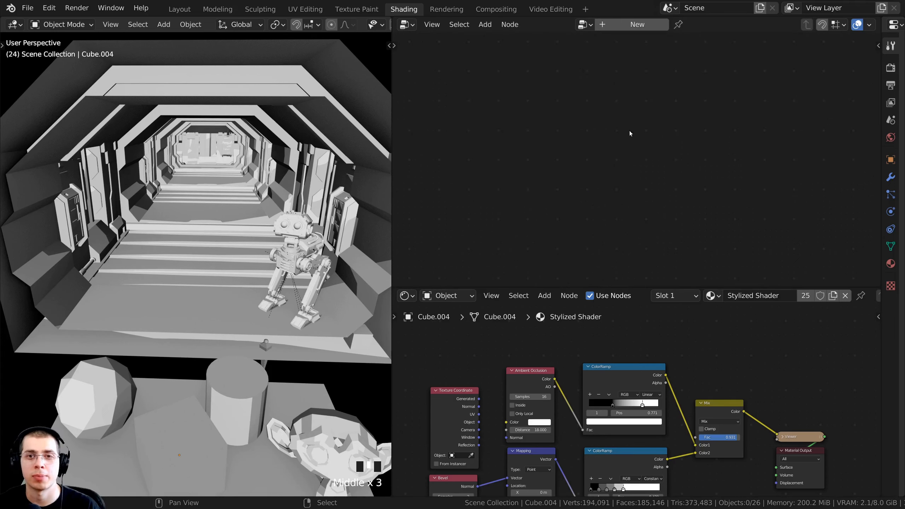
- Select the corridor object, create a new geometry node tree on it and name the tree Wireframe
right_click(226, 108)
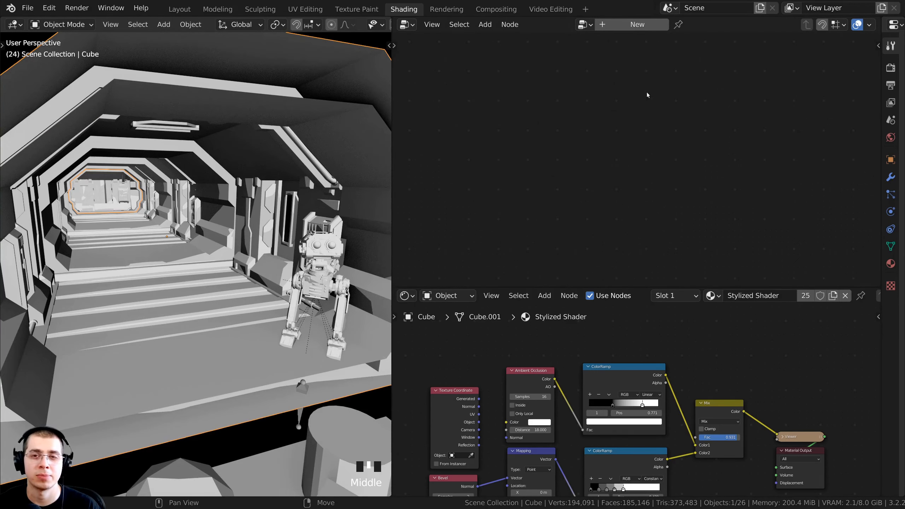
left_click(611, 26)
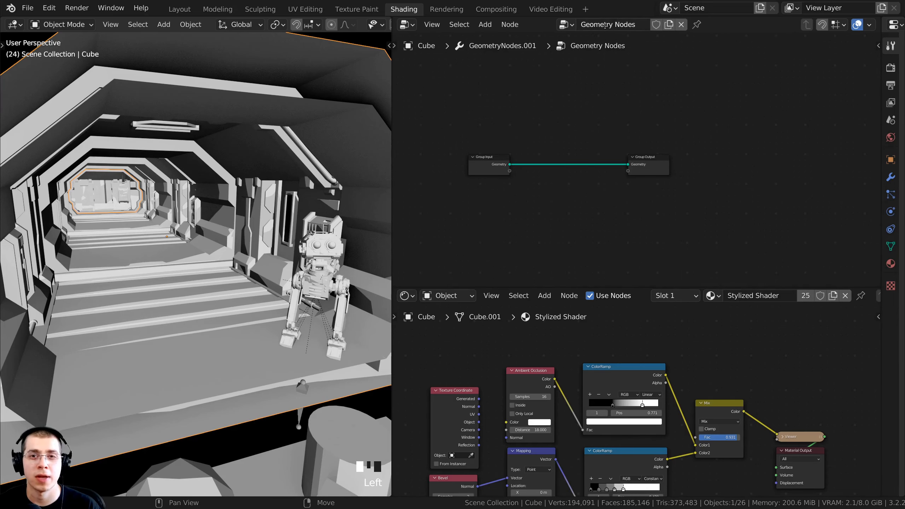
double_click(613, 33)
type("Wirefra")
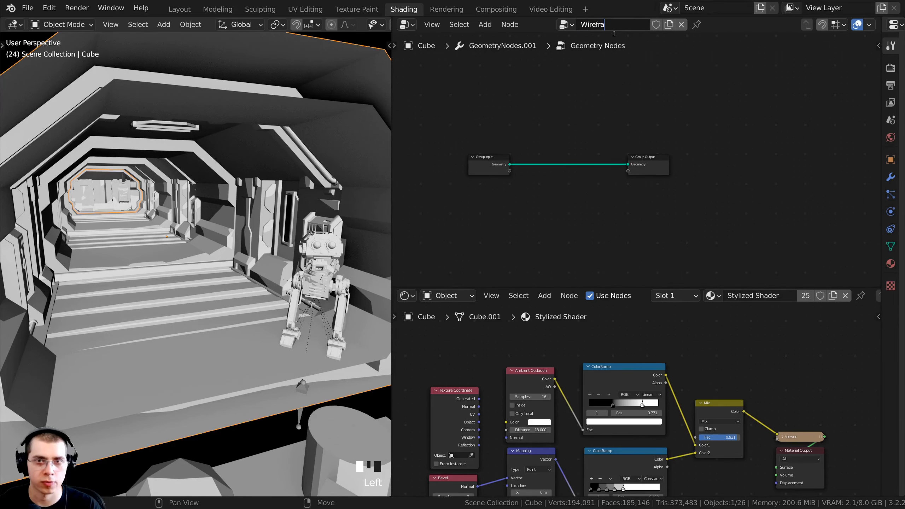
type("me")
key("Return")
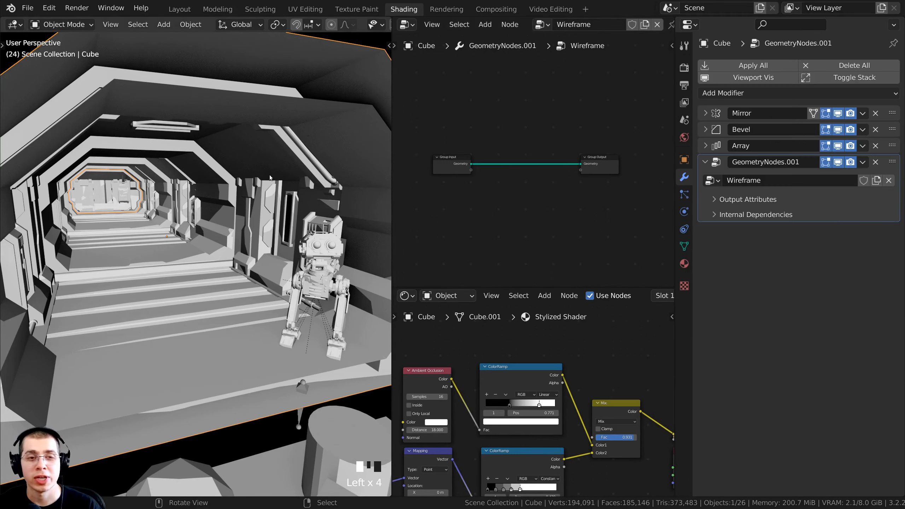
- Enlarge the node editors by shrinking the Properties editor and narrowing the 3D viewport
middle_click_drag(228, 228, 258, 223)
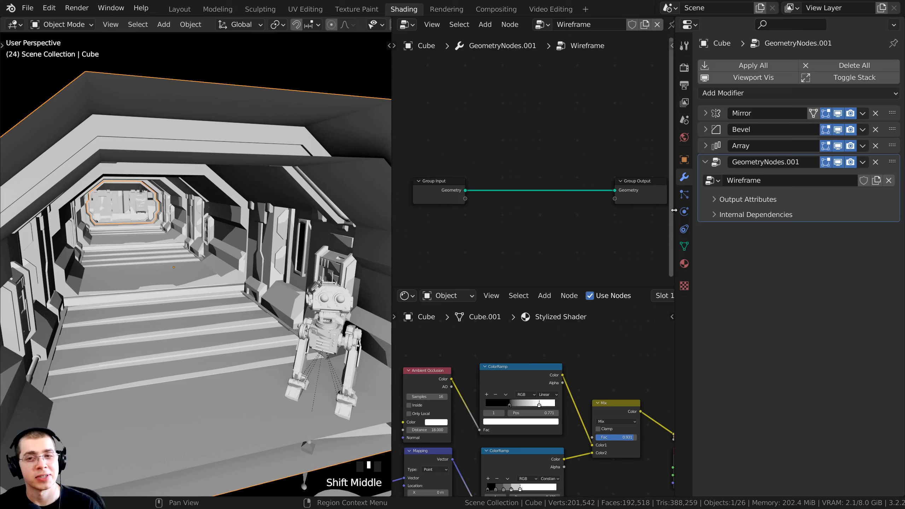
left_click_drag(674, 210, 887, 227)
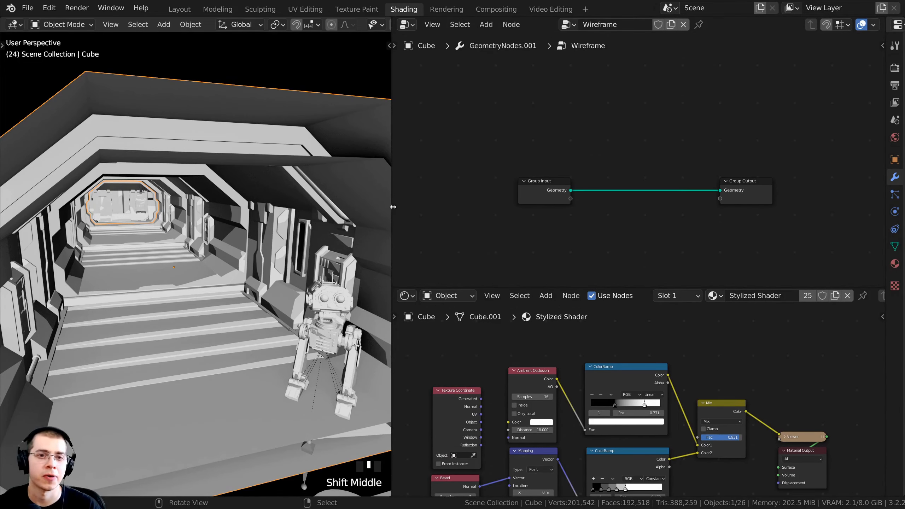
left_click_drag(392, 207, 375, 205)
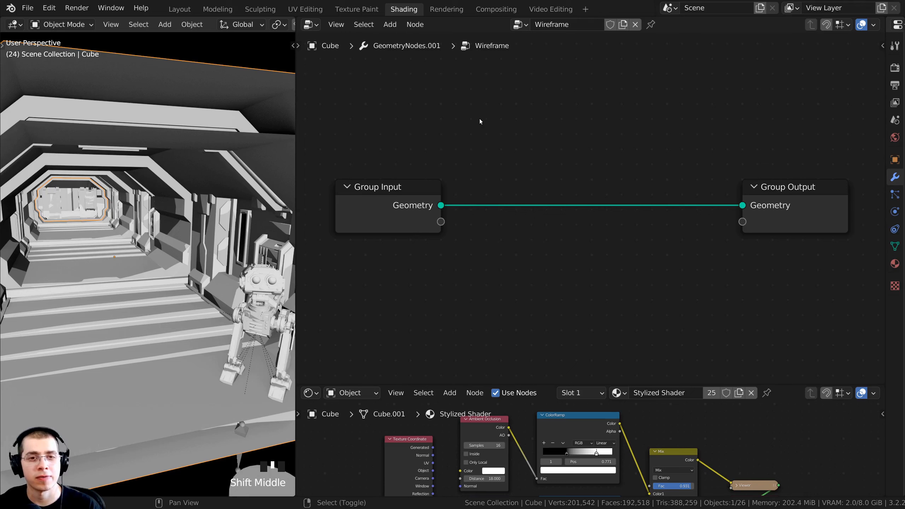
- Insert a Mesh to Curve node between the Group Input and Group Output nodes
key("shift+a")
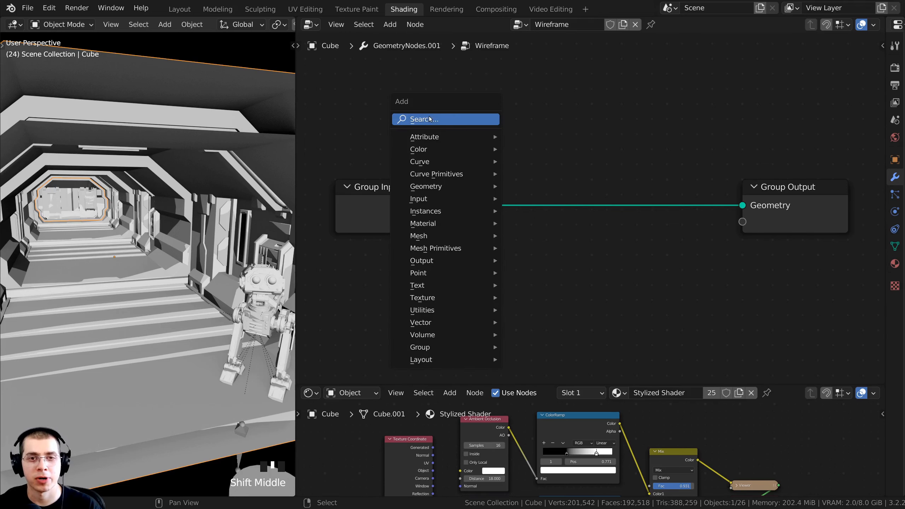
left_click(429, 118)
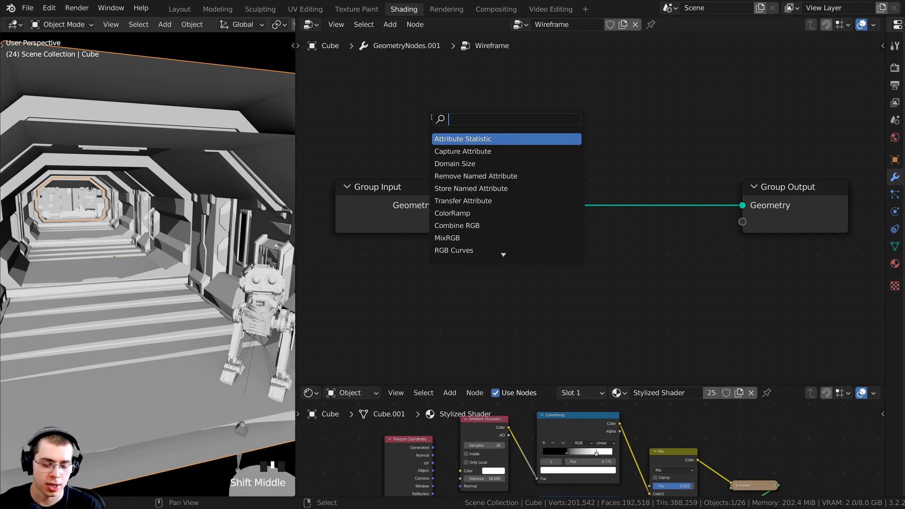
type("mesh")
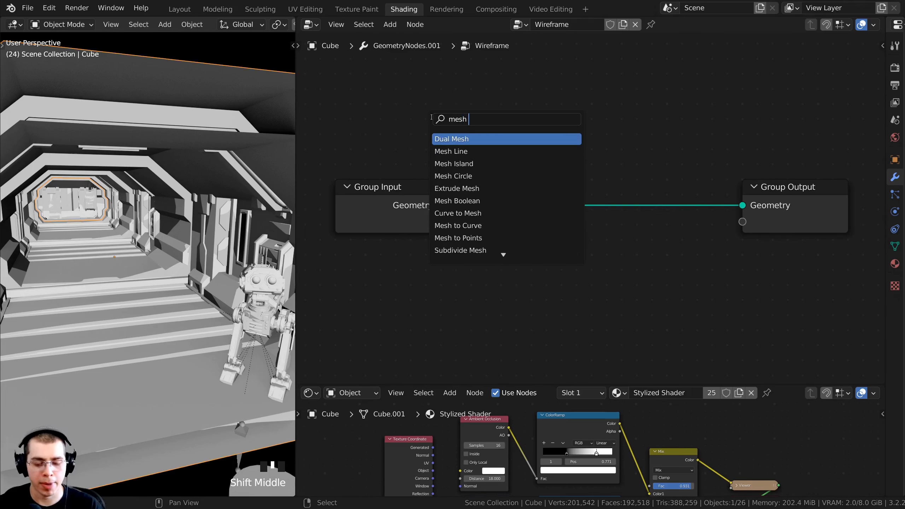
type(" to")
key("Return")
left_click(509, 186)
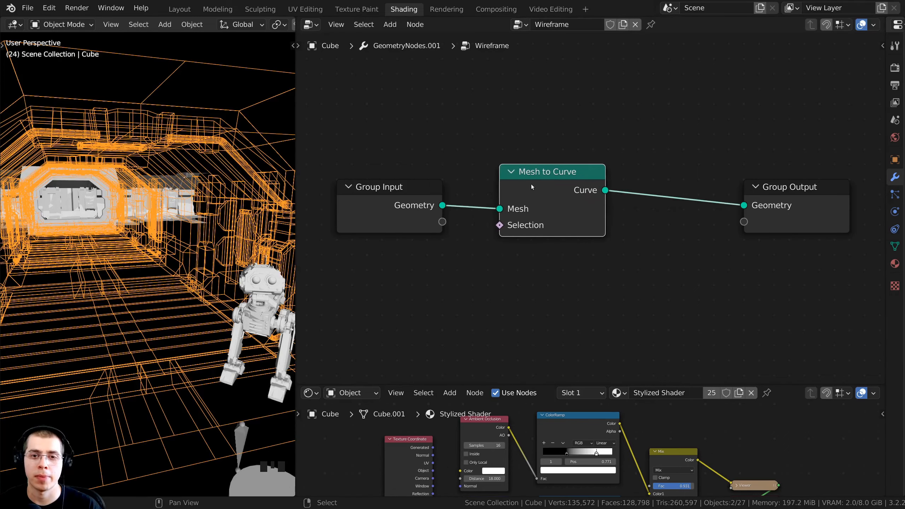
- Space out the Mesh to Curve and Group Output nodes to leave room for another node between them
left_click_drag(532, 186, 521, 184)
middle_click_drag(111, 242, 78, 302)
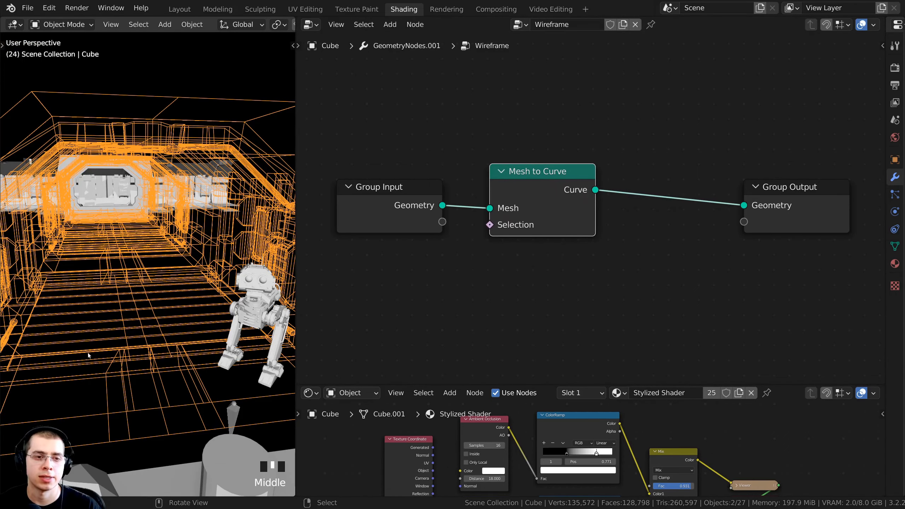
scroll(216, 224, "up", 2)
left_click_drag(574, 186, 559, 190)
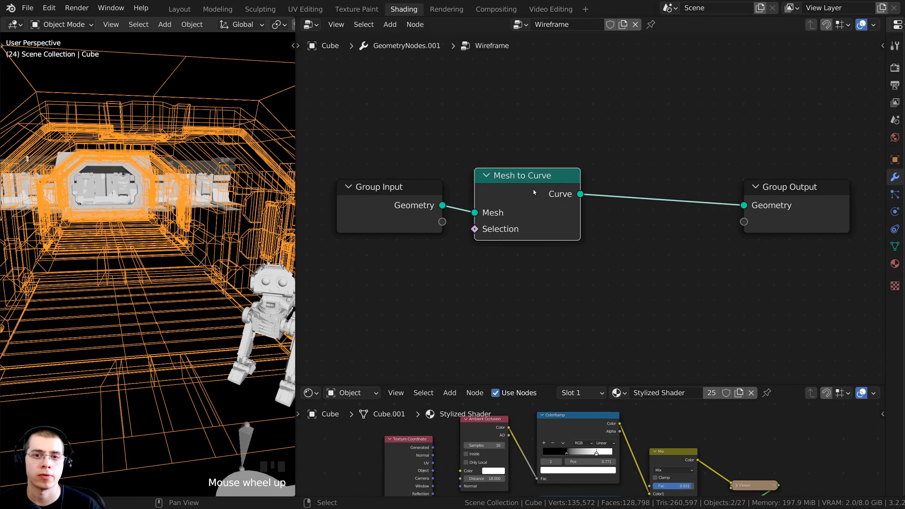
middle_click_drag(473, 189, 467, 193)
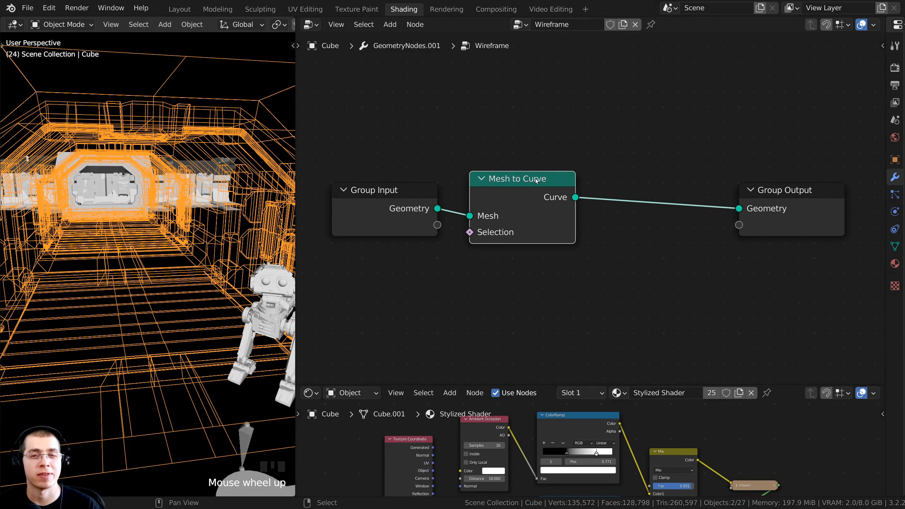
left_click_drag(539, 178, 538, 179)
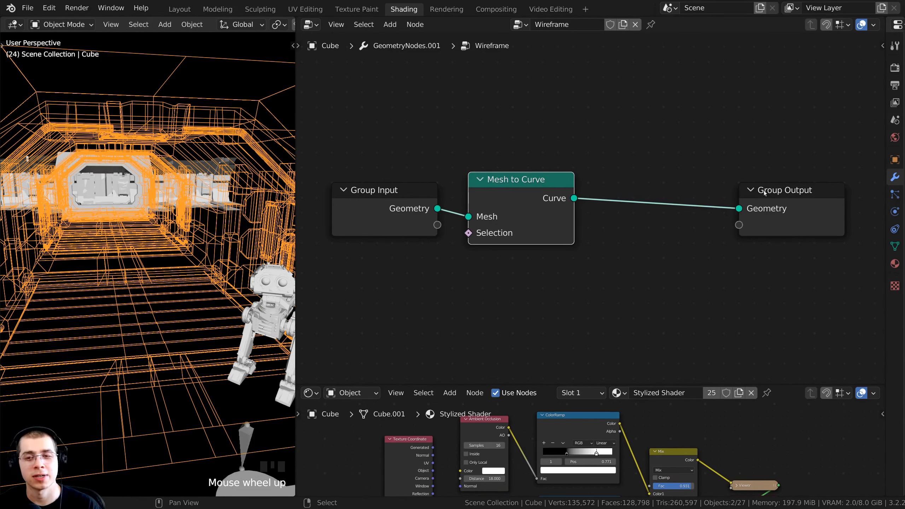
left_click_drag(764, 193, 778, 192)
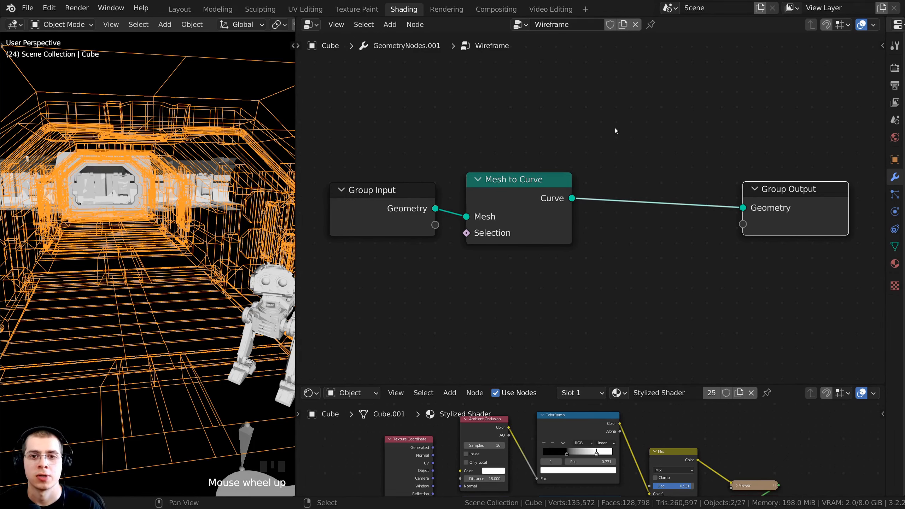
- Insert a Curve to Mesh node between Mesh to Curve and Group Output
key("shift+a")
left_click(598, 126)
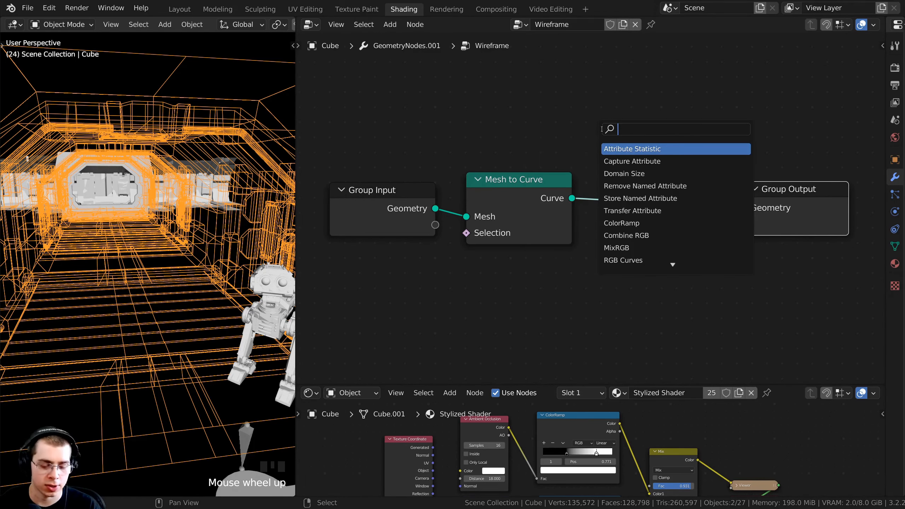
type("curve")
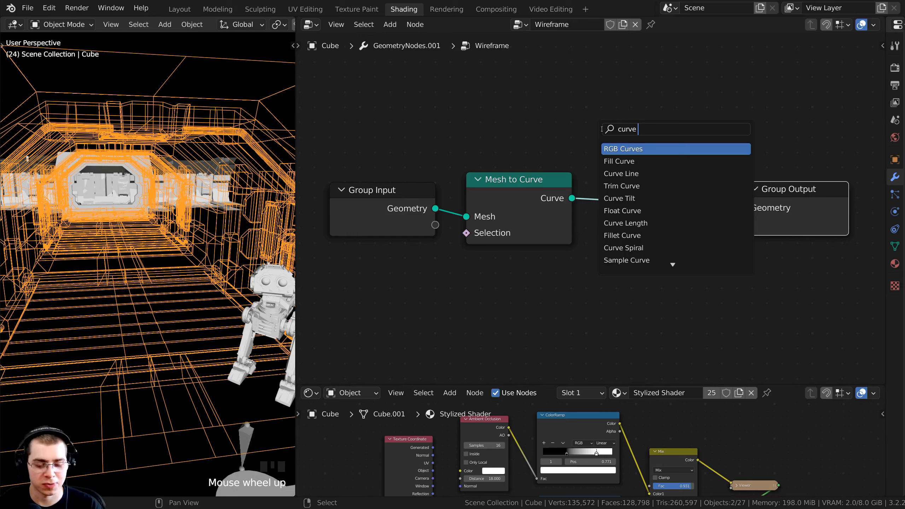
type(" to")
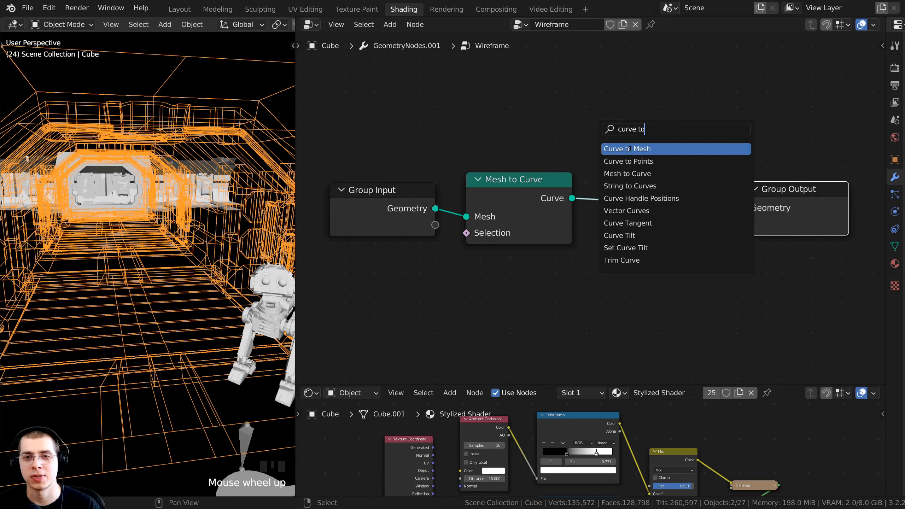
left_click(630, 148)
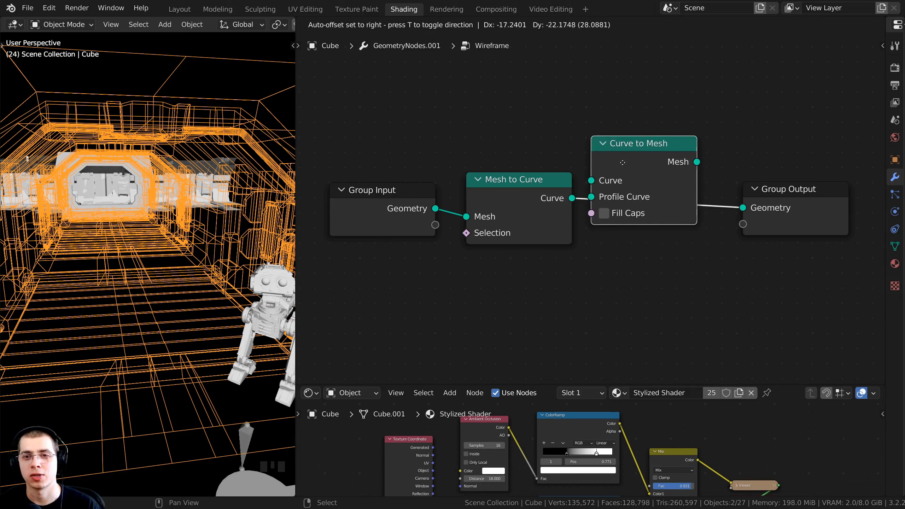
left_click(662, 200)
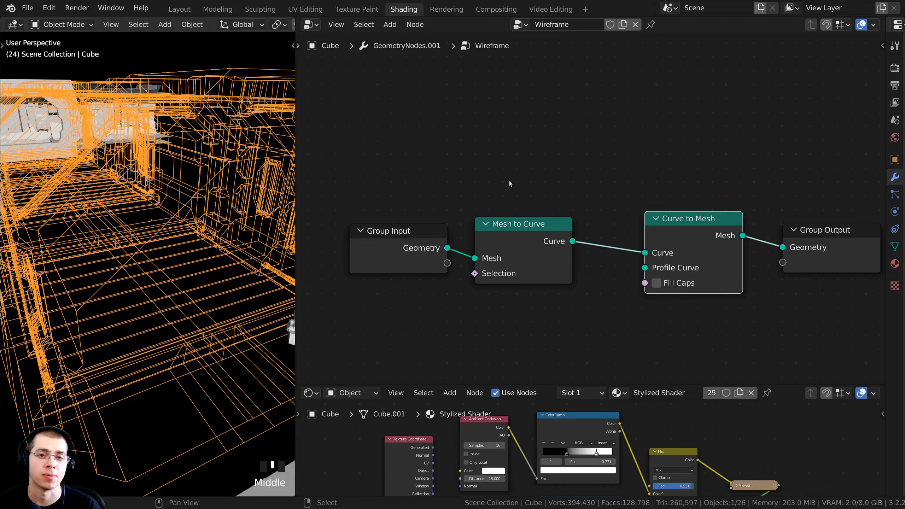
- Add a Curve Circle node and place it above the Mesh to Curve node
key("shift+a")
left_click(492, 136)
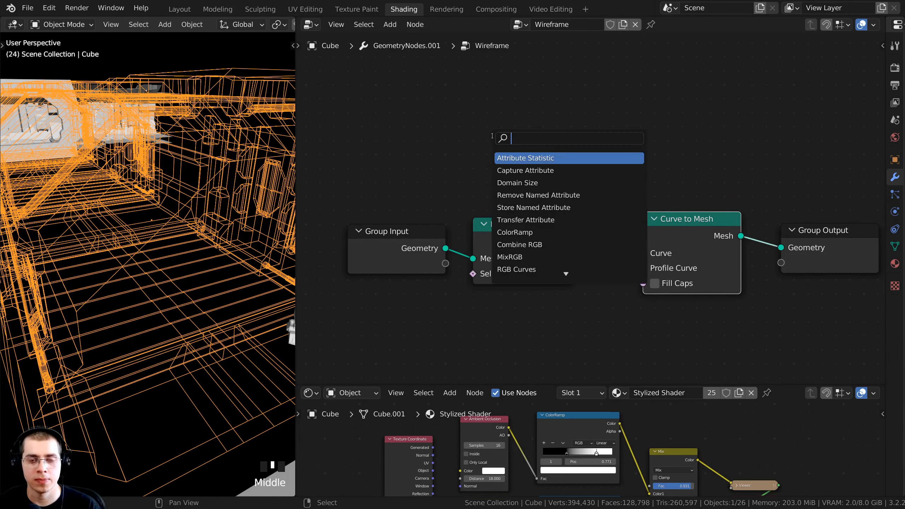
type("cirlc")
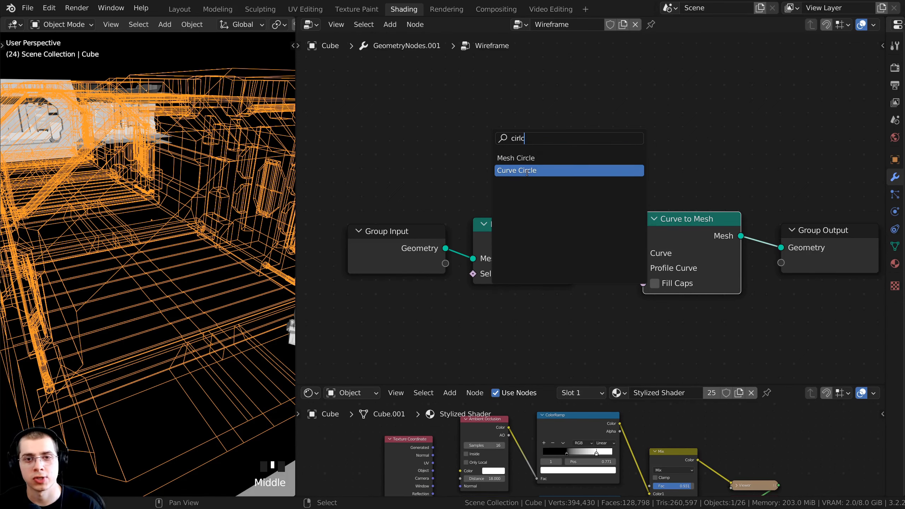
left_click(526, 171)
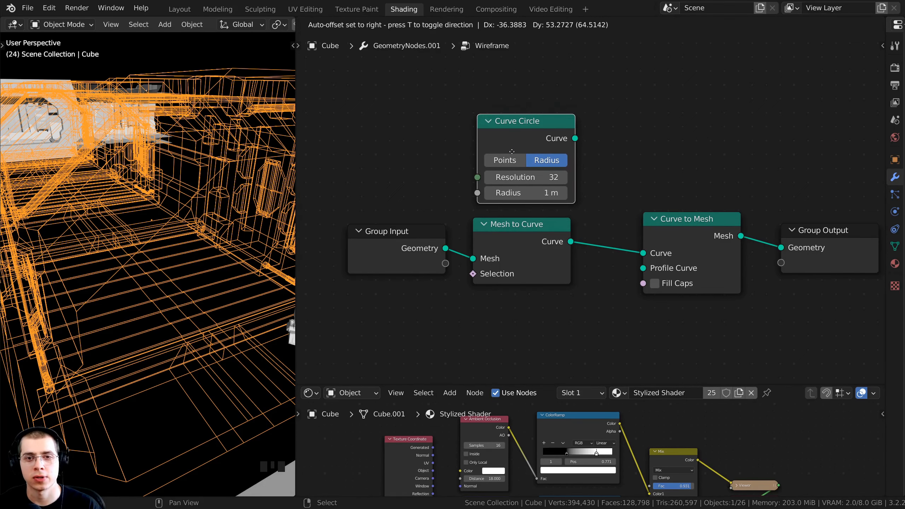
left_click(493, 235)
scroll(495, 214, "up", 1)
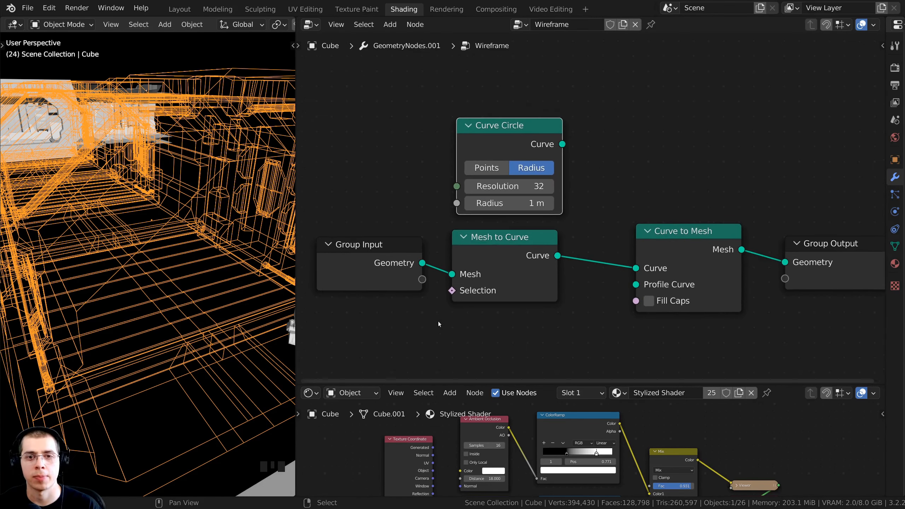
- Set the Curve Circle resolution to 6 and connect its Curve output to the Profile Curve input of Curve to Mesh
left_click(499, 187)
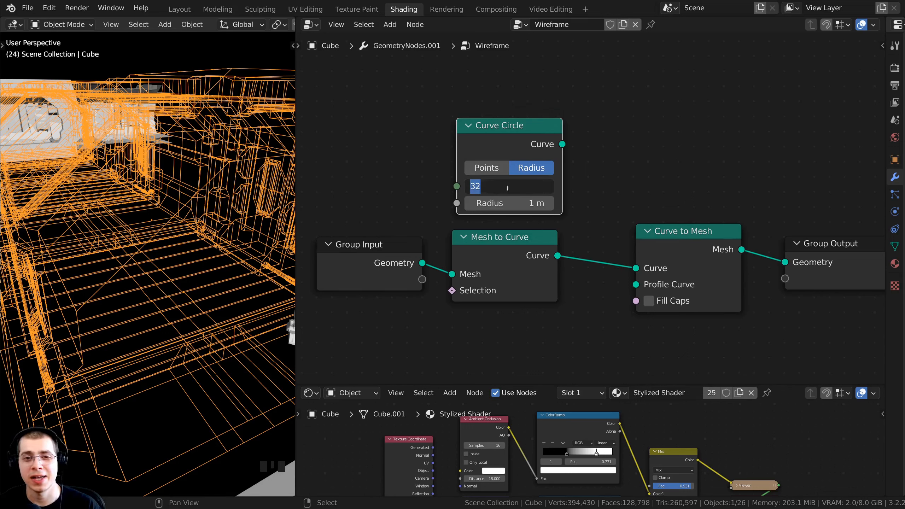
type("6")
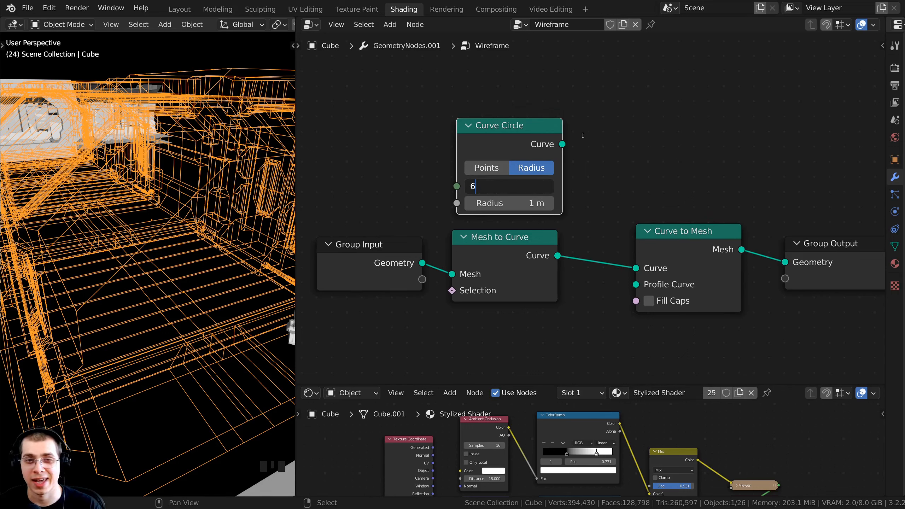
key("Return")
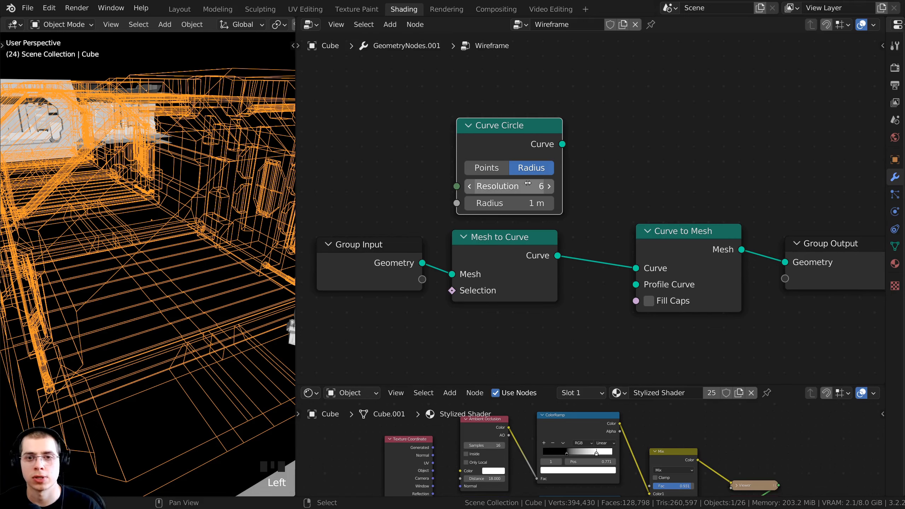
left_click_drag(562, 144, 635, 284)
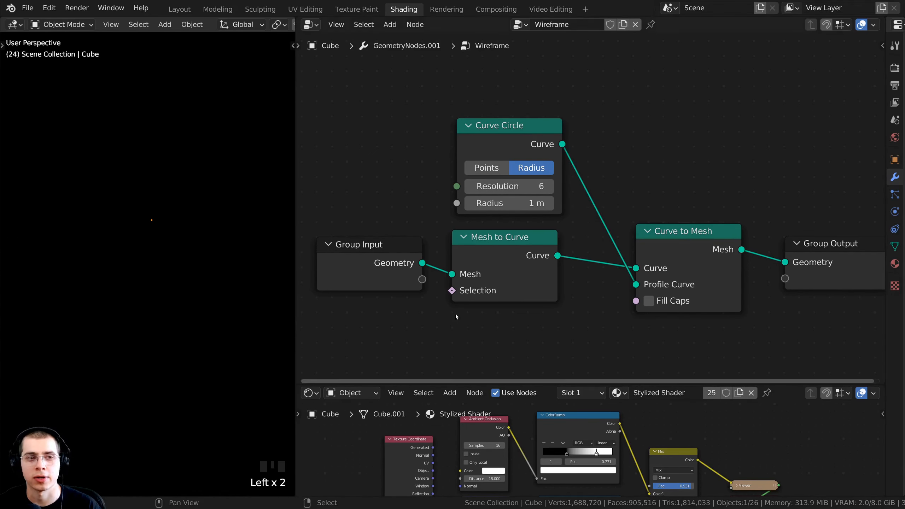
- Set the Curve Circle radius to 0.002 m to thin the wires and inspect them up close in the viewport
scroll(175, 256, "down", 4)
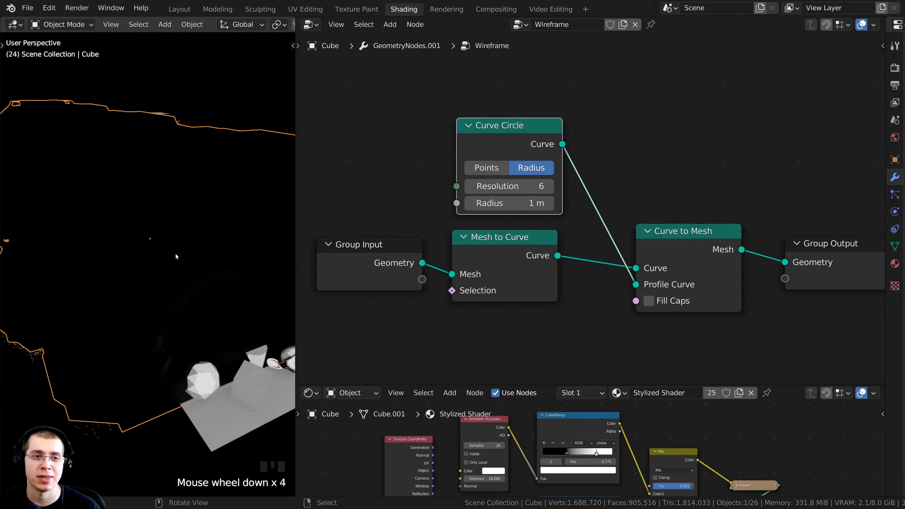
middle_click_drag(174, 247, 272, 225)
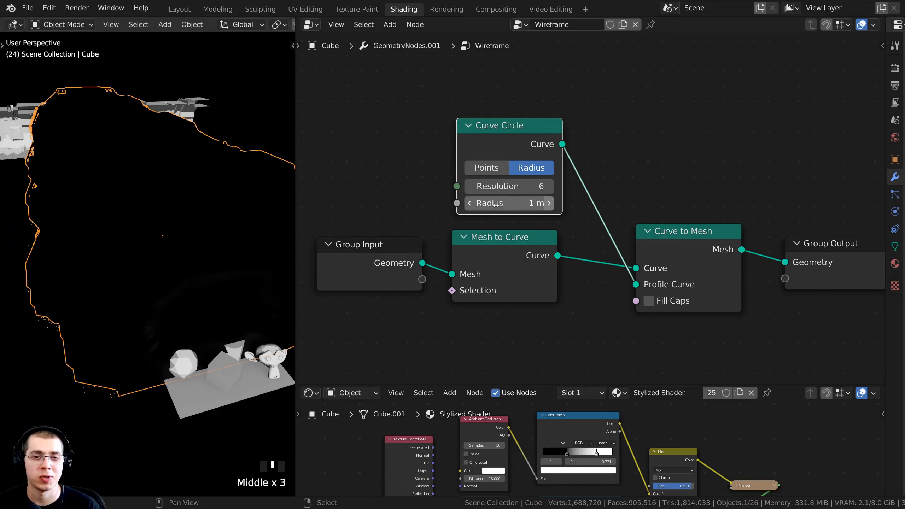
left_click(503, 203)
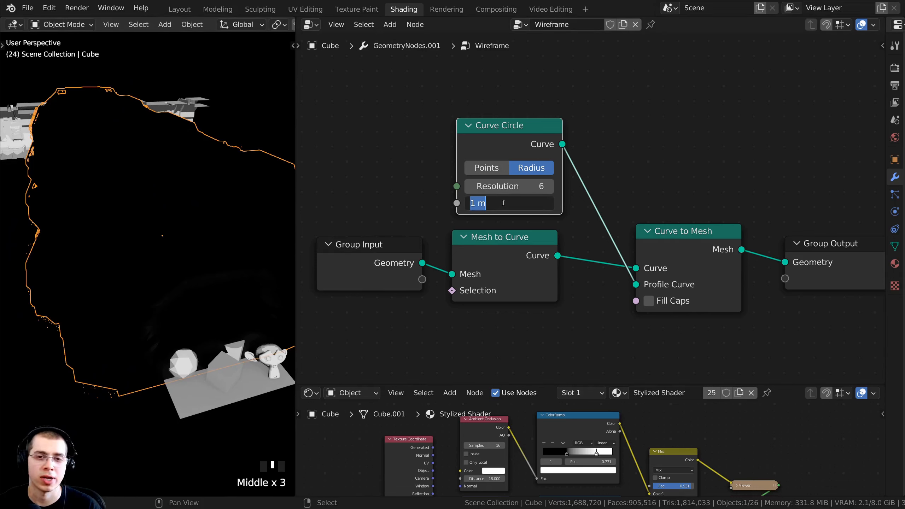
type(".002")
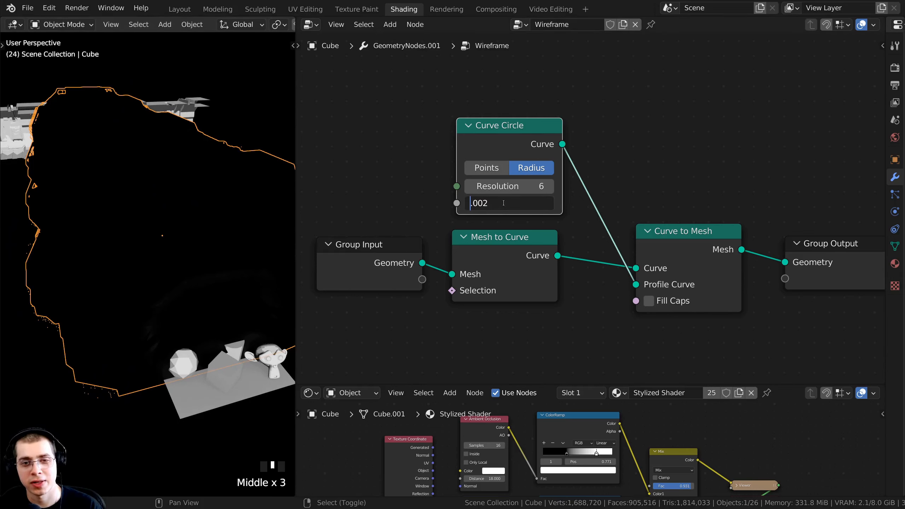
key("shift+Right")
key("shift+Right")
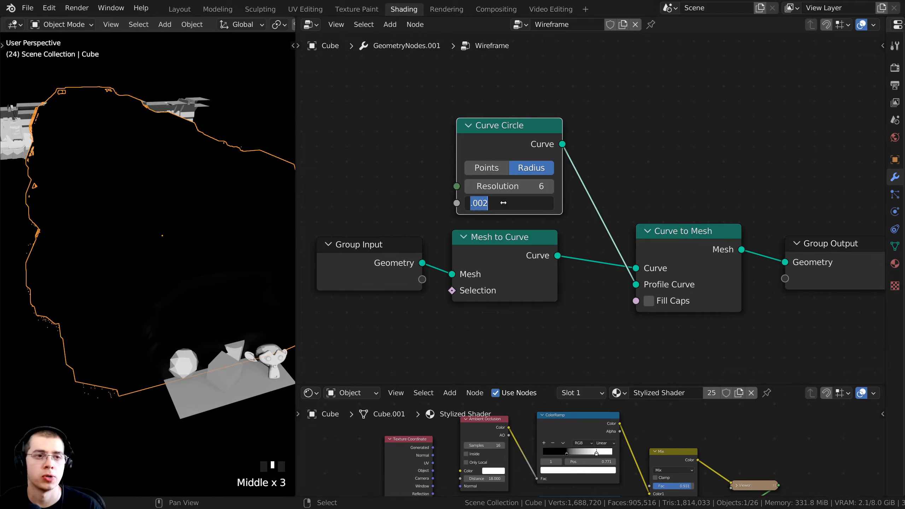
key("Return")
middle_click_drag(146, 259, 165, 247)
scroll(154, 255, "up", 3)
scroll(154, 254, "up", 2)
scroll(165, 247, "up", 3)
left_click(180, 254)
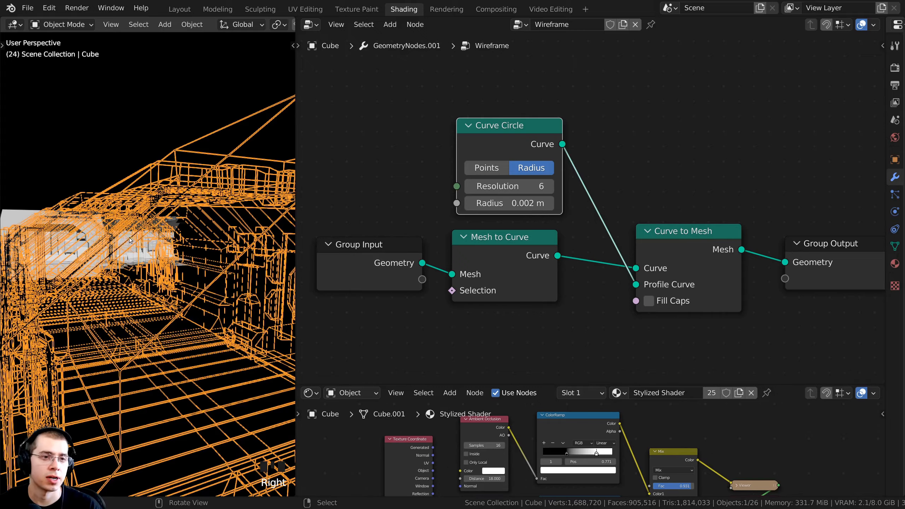
scroll(194, 261, "up", 2)
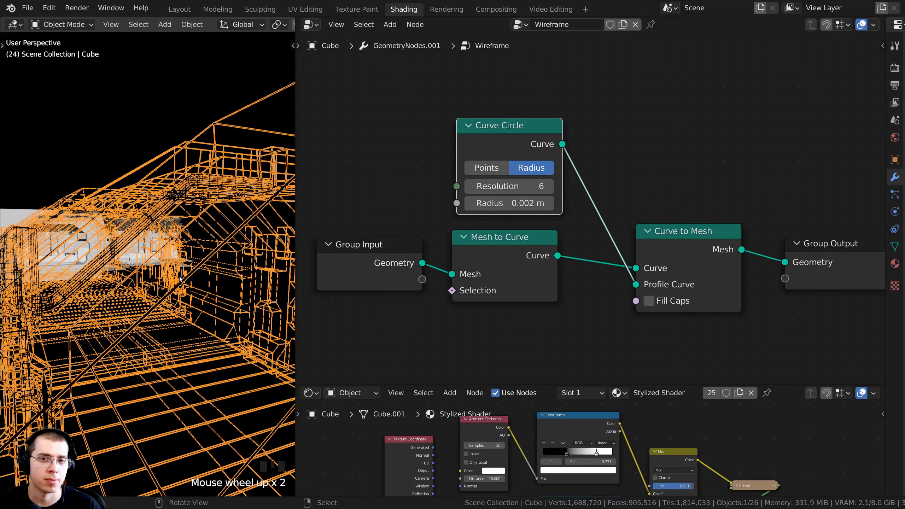
- Try a larger radius on the Curve Circle node, and restore it to 0.002 m
middle_click_drag(180, 279, 164, 262, "shift")
left_click_drag(520, 204, 513, 204, "shift")
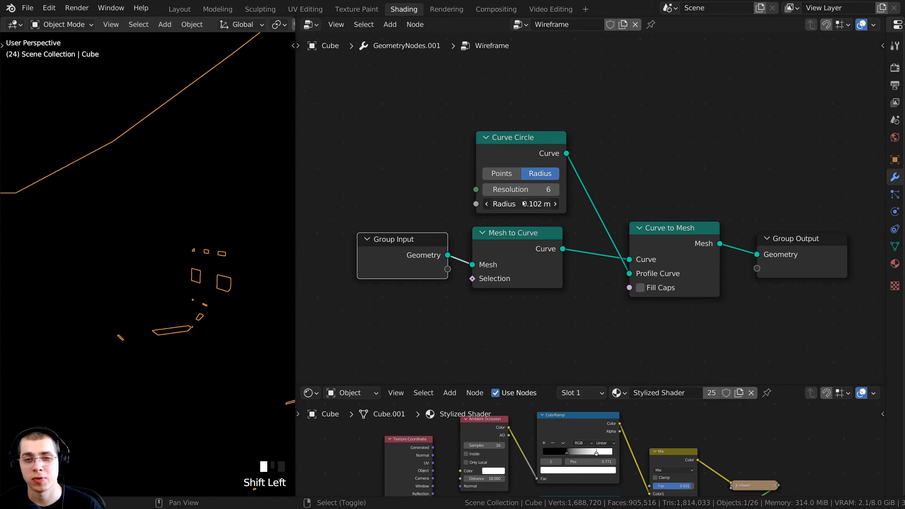
left_click_drag(519, 204, 521, 204, "shift")
scroll(260, 274, "down", 1)
middle_click_drag(261, 274, 288, 255, "shift")
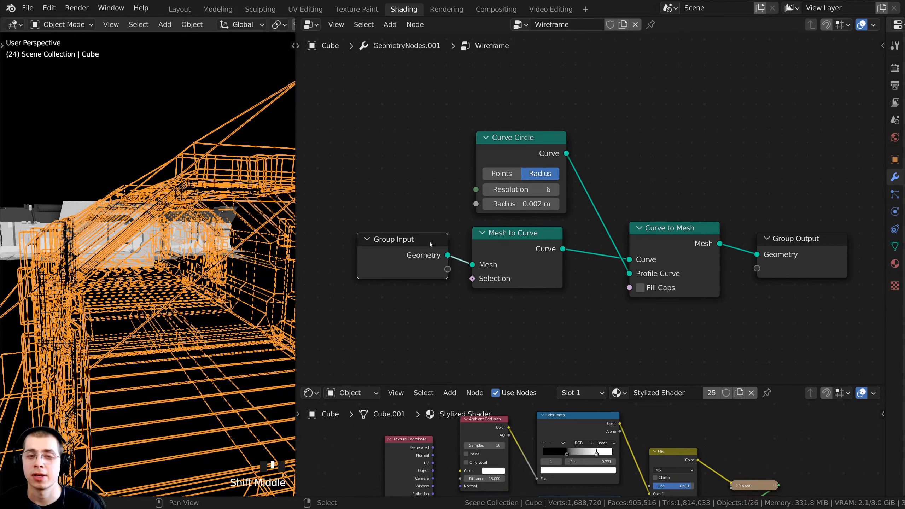
scroll(530, 230, "down", 2)
middle_click_drag(171, 246, 139, 278)
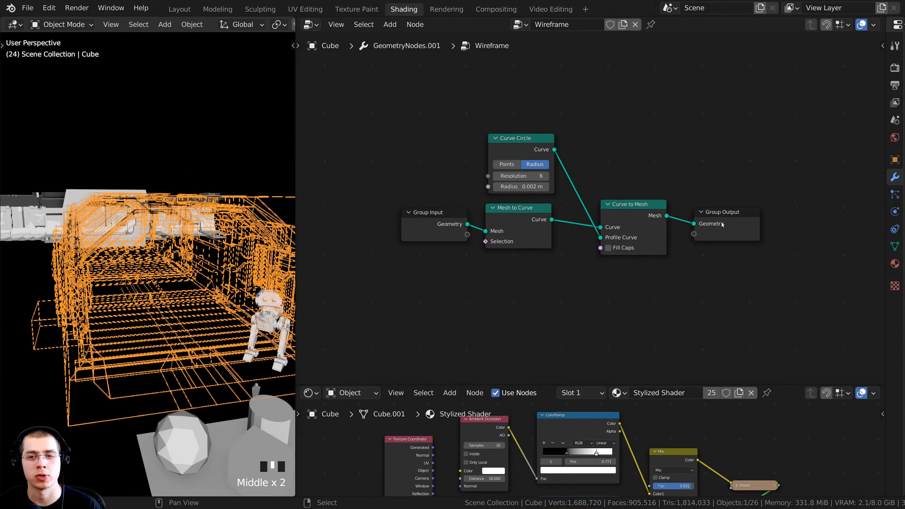
- Add a Join Geometry node between the Curve to Mesh and Group Output nodes
middle_click_drag(530, 258, 521, 265)
key("shift+a")
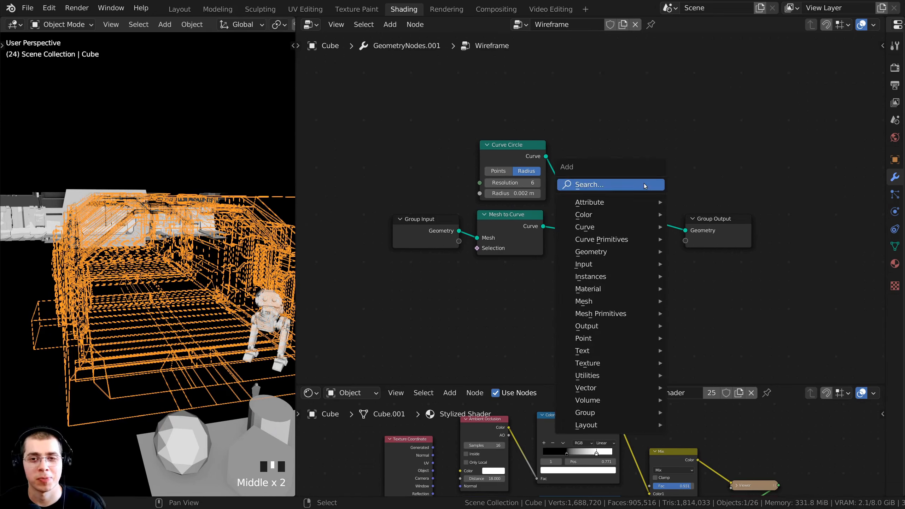
left_click(645, 185)
type("join")
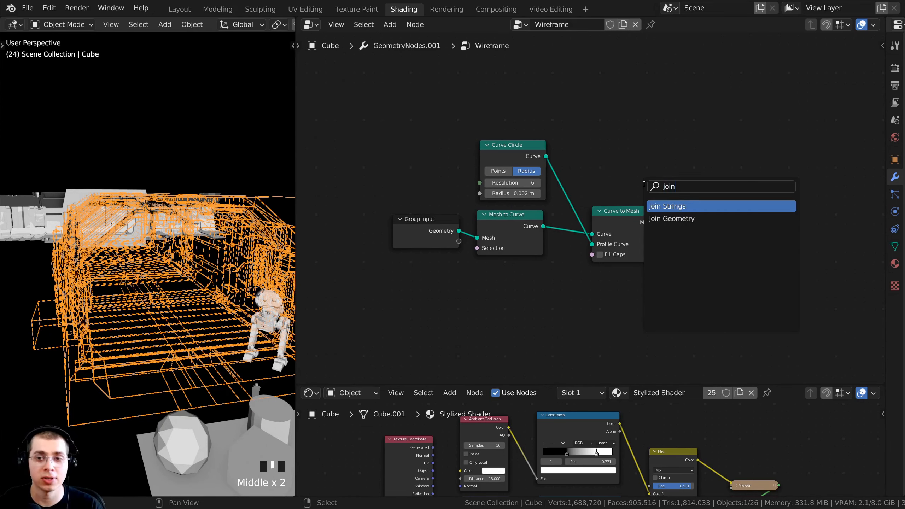
left_click(662, 218)
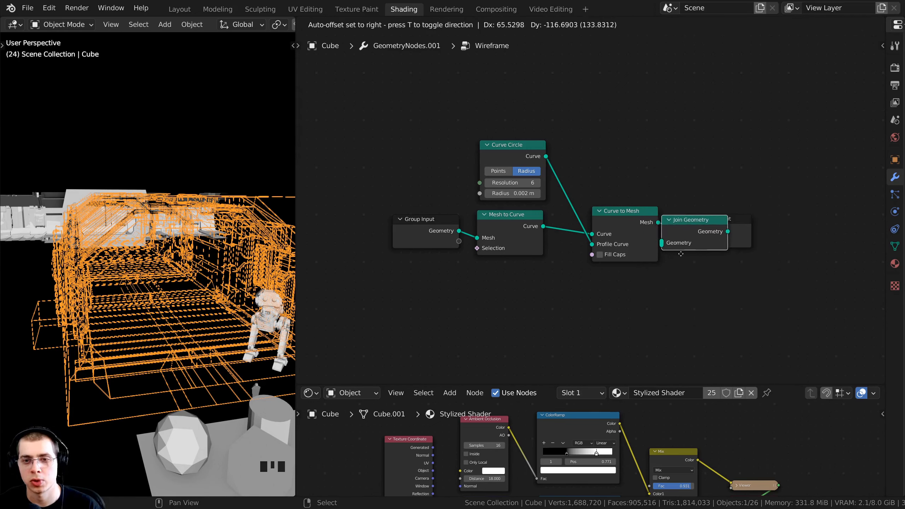
left_click(709, 263)
- Space out the output nodes and link the Group Input geometry to the Join Geometry node's input
left_click_drag(812, 229, 820, 246)
left_click_drag(728, 229, 735, 241)
left_click_drag(434, 229, 704, 257)
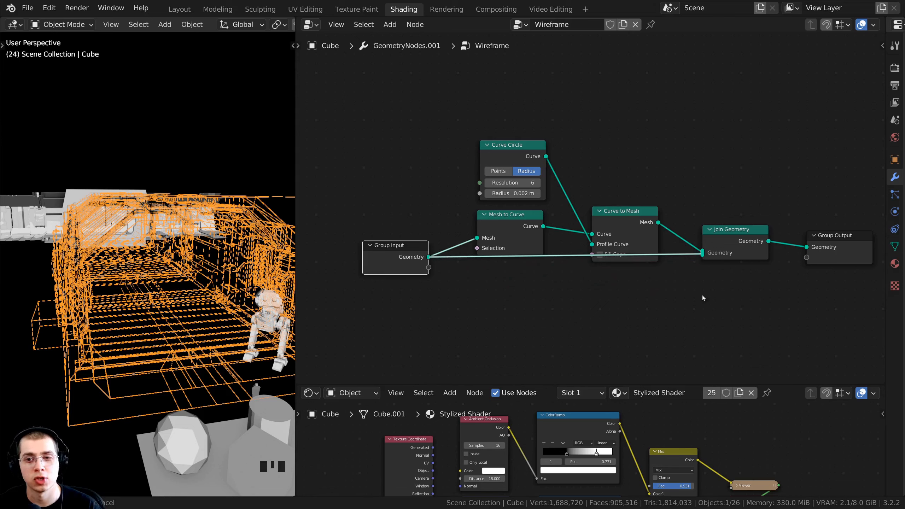
- Rearrange the geometry nodes so the curve nodes sit above the direct Group Input to Join Geometry link
left_click_drag(442, 93, 501, 136)
left_click_drag(423, 72, 624, 207)
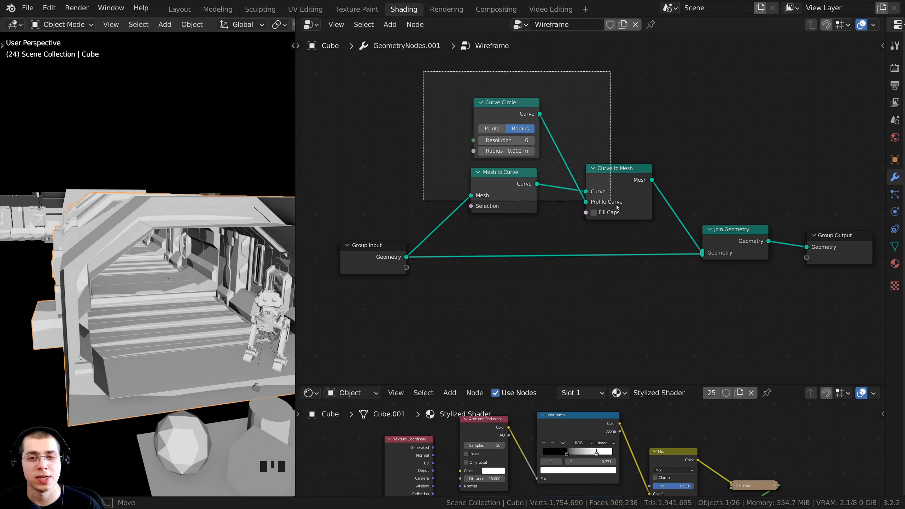
left_click_drag(628, 179, 638, 181)
mouse_move(398, 264)
left_mouse_down()
mouse_move(375, 248)
mouse_move(402, 260)
left_mouse_up()
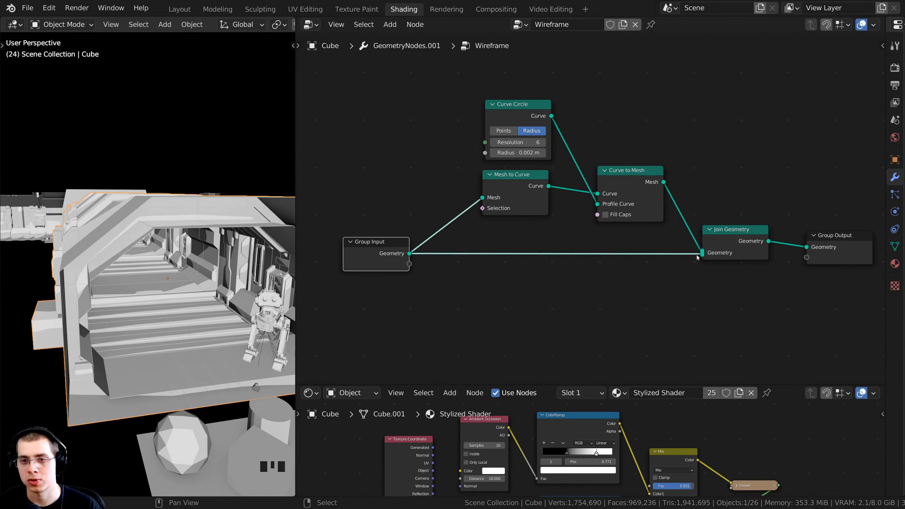
left_click_drag(713, 256, 710, 254)
left_click_drag(834, 250, 824, 246)
- Examine the edge lines on the corridor model and enlarge the shader editor area
middle_click_drag(104, 339, 140, 150, "shift")
scroll(137, 315, "up", 2)
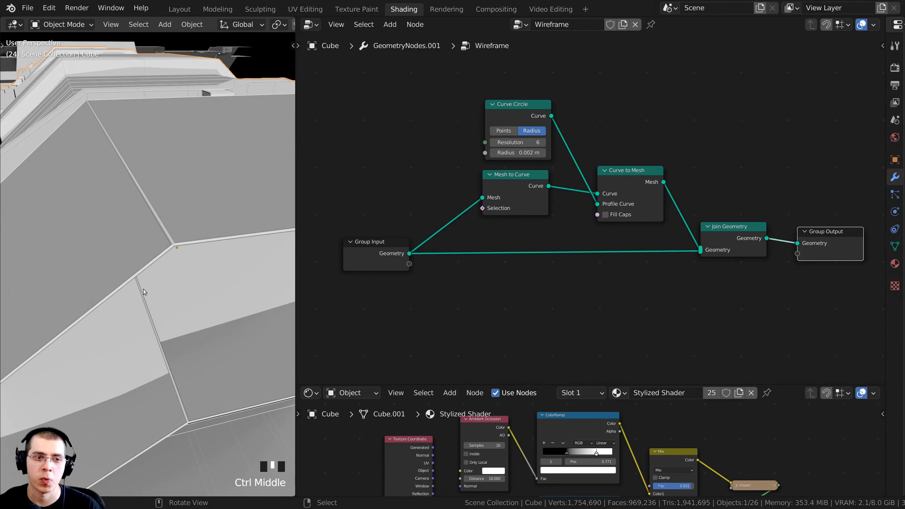
middle_click_drag(143, 289, 157, 262)
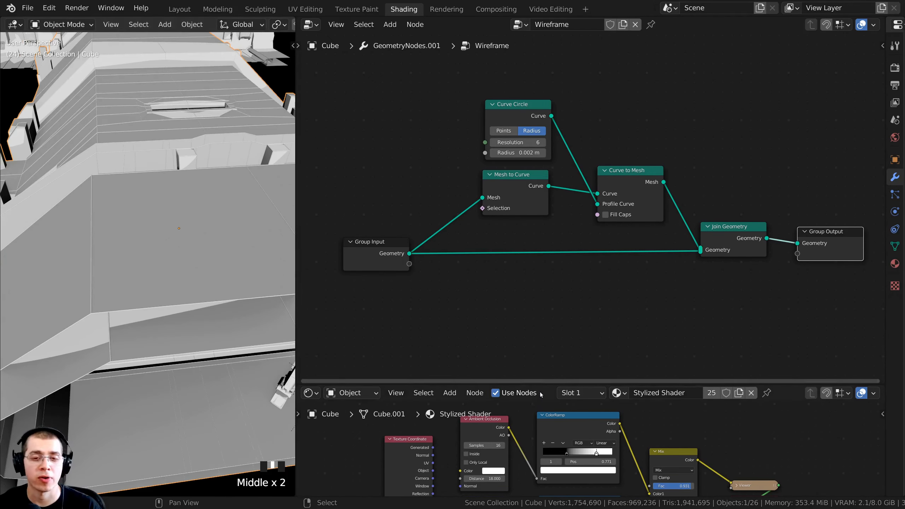
left_click_drag(534, 384, 534, 348)
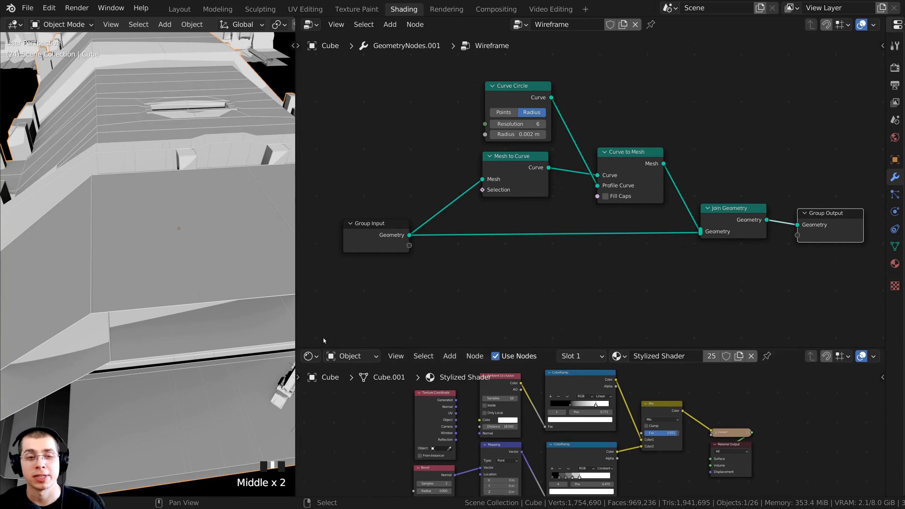
scroll(142, 250, "down", 2)
middle_click_drag(142, 250, 129, 264)
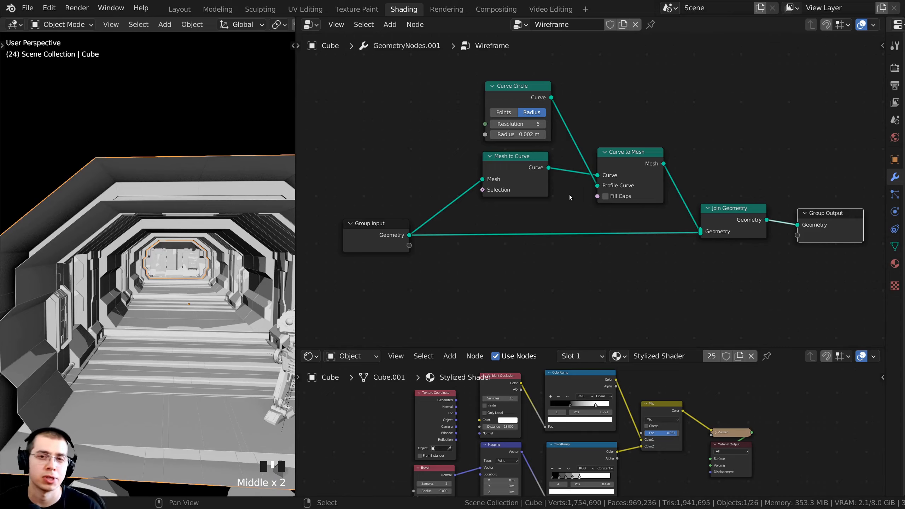
middle_click_drag(629, 204, 628, 210)
- Select the small cube on the corridor floor beside the robot
scroll(197, 284, "up", 3)
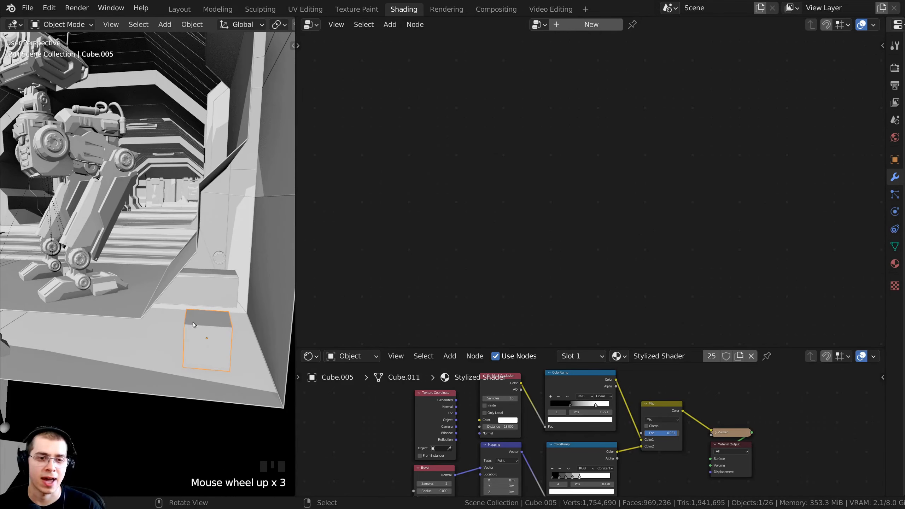
scroll(171, 286, "down", 2)
middle_click_drag(184, 295, 145, 251)
scroll(159, 328, "down", 2)
key("shift+a")
mouse_move(146, 252)
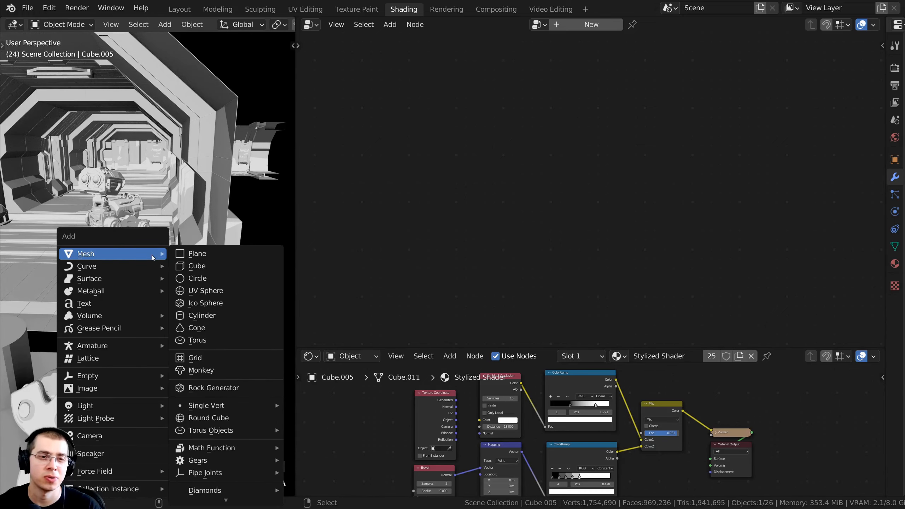
left_click(195, 270)
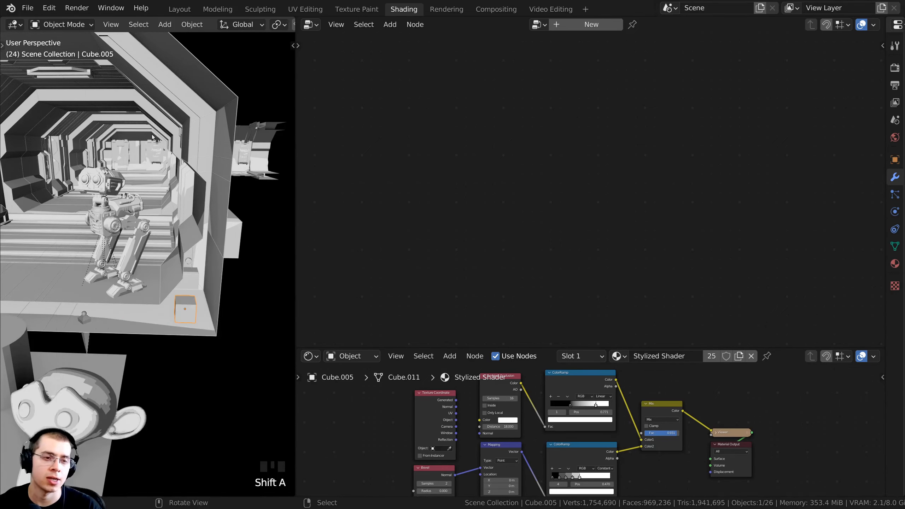
middle_click_drag(196, 269, 166, 280)
key("g")
left_click(192, 314)
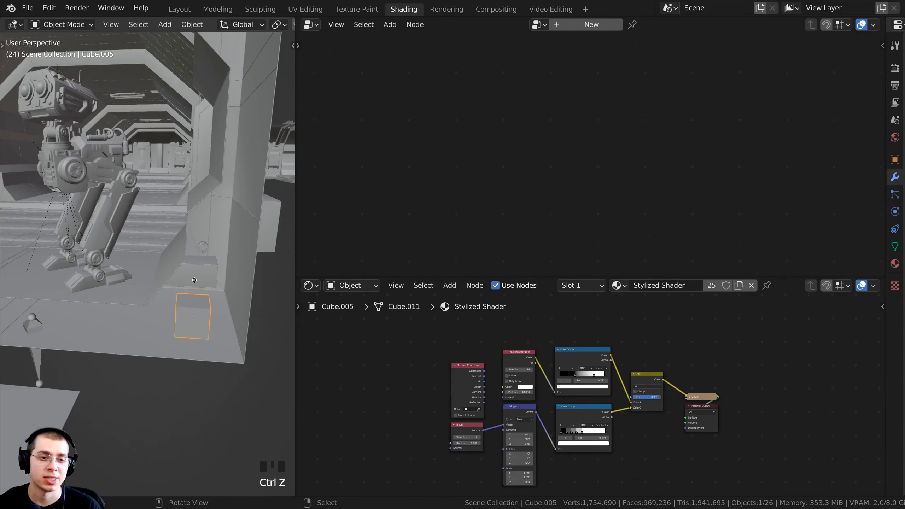
- Replace the small cube's Stylized Shader with a new material named Wireframe
left_click(752, 286)
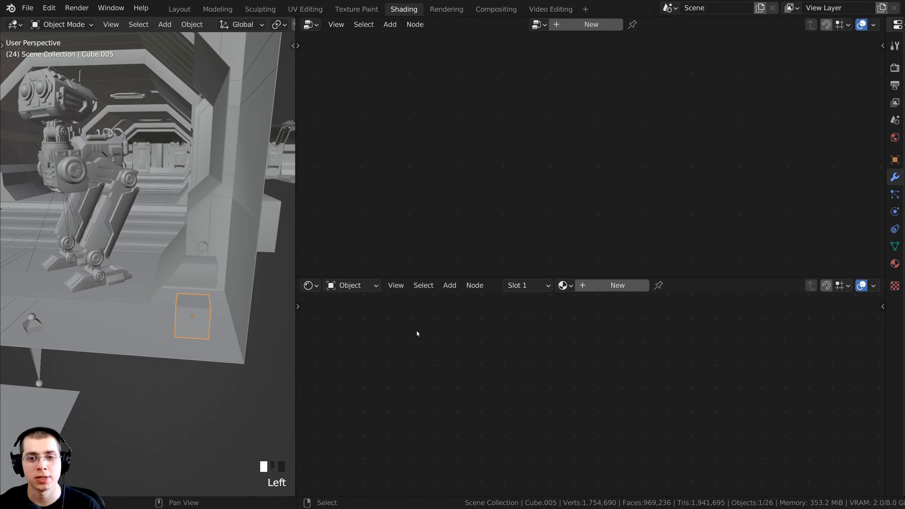
left_click(604, 286)
left_click(643, 285)
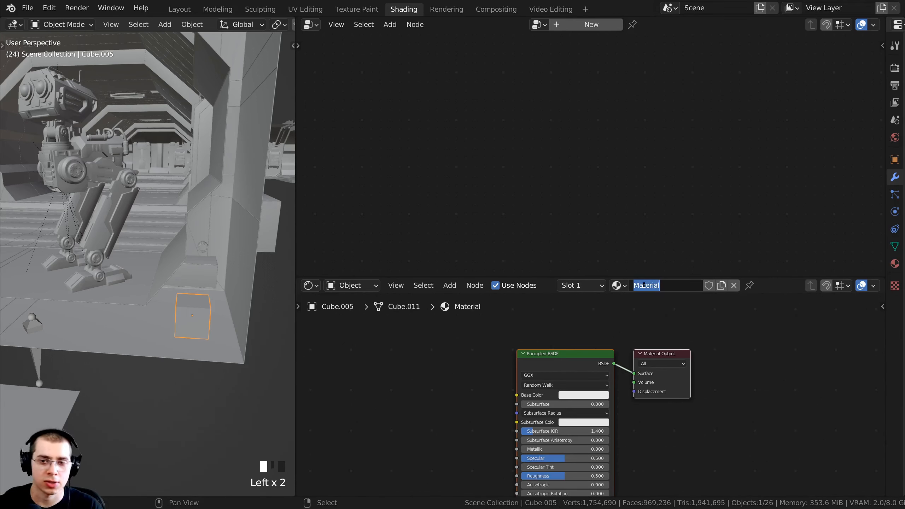
key("BackSpace")
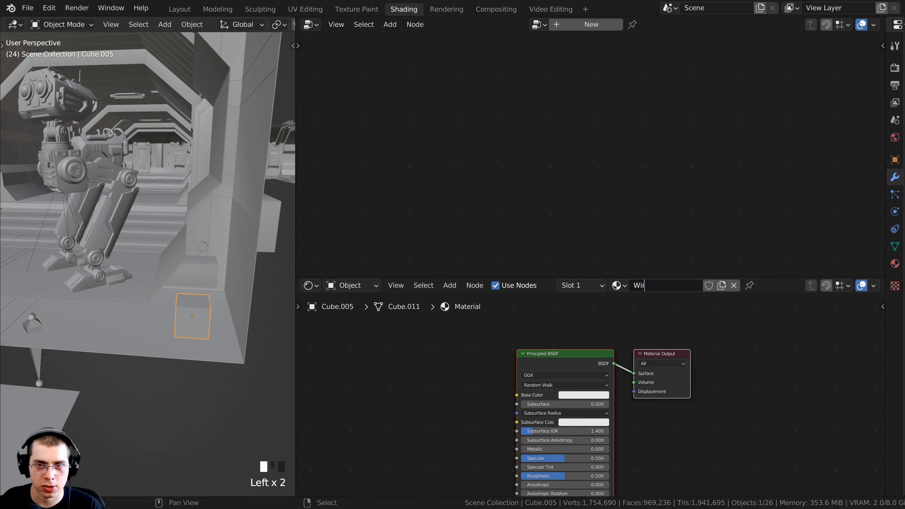
type("Wireframe")
key("Return")
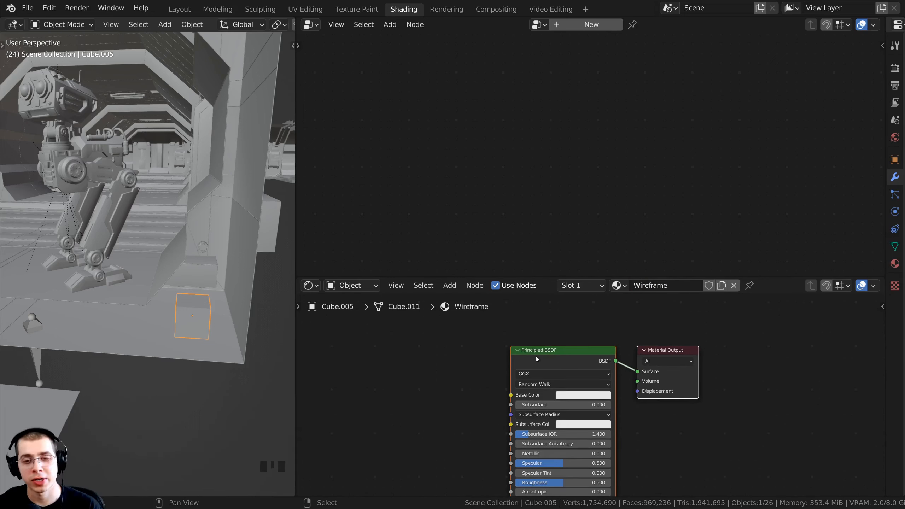
- Enlarge the shader editor and delete the Principled BSDF node from the Wireframe material
left_click(538, 356)
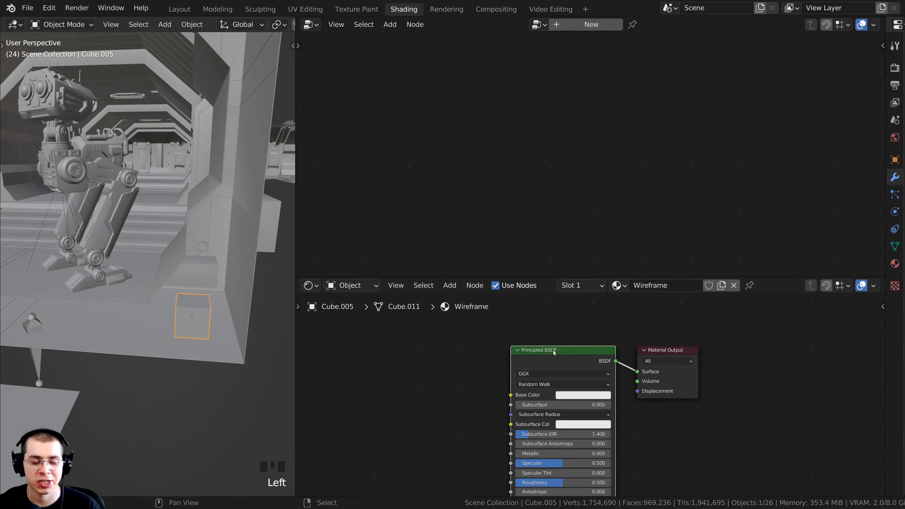
middle_click_drag(554, 352, 566, 330)
left_click_drag(553, 278, 570, 191)
key("x")
- Add an RGB node and link its Color to the Surface input of the Material Output
middle_click_drag(521, 268, 524, 314)
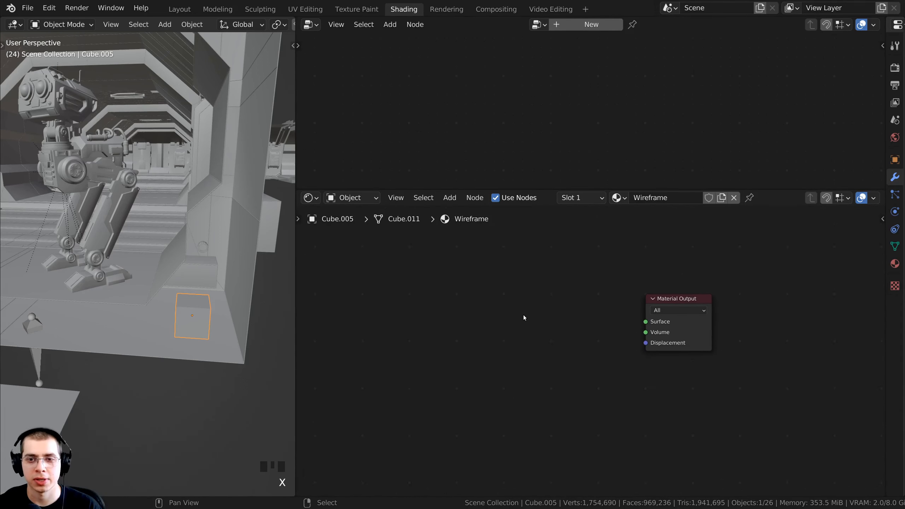
scroll(518, 287, "up", 1)
key("shift+a")
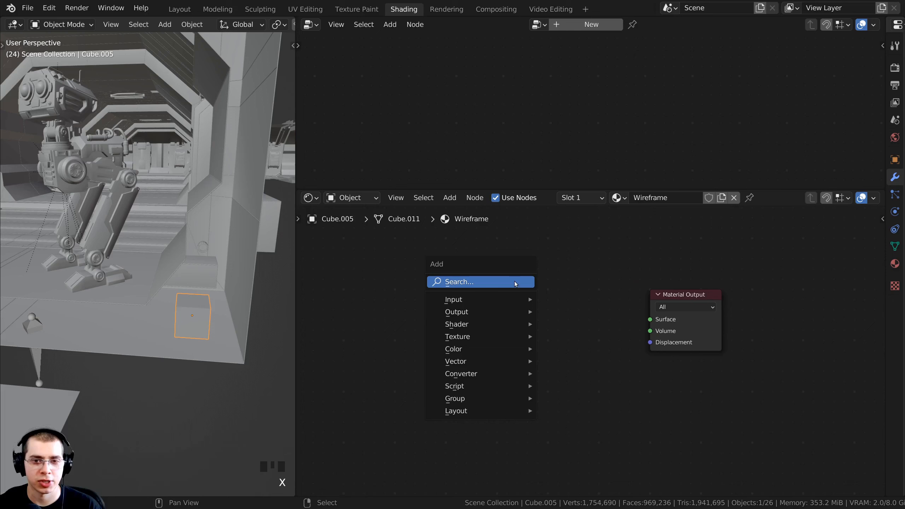
left_click(472, 282)
type("r")
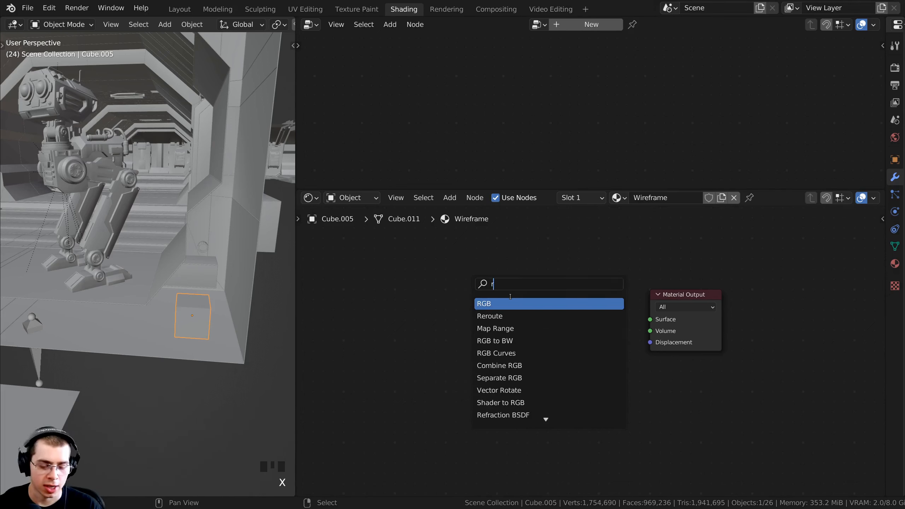
type("gb")
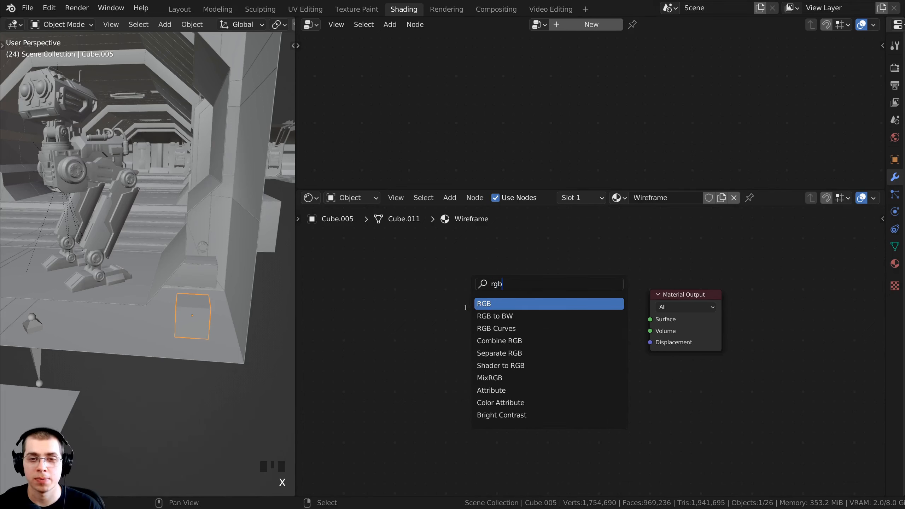
left_click(485, 304)
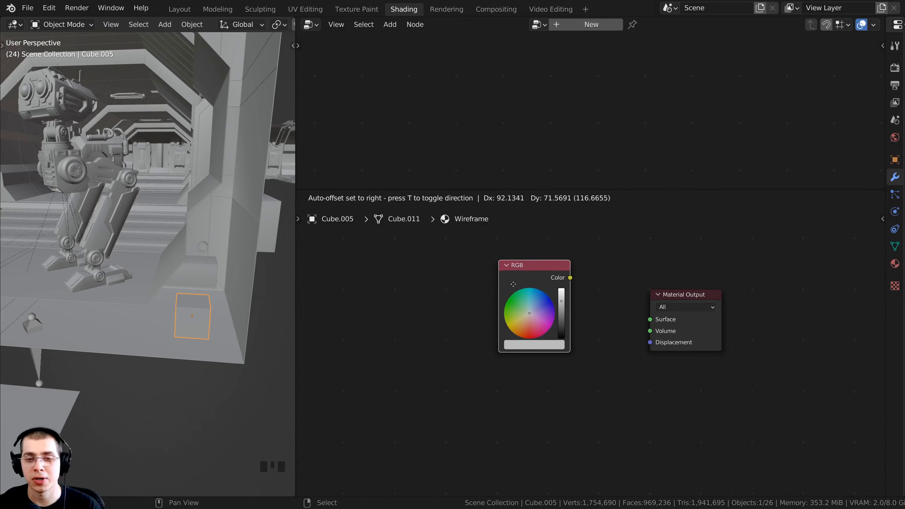
left_click(516, 302)
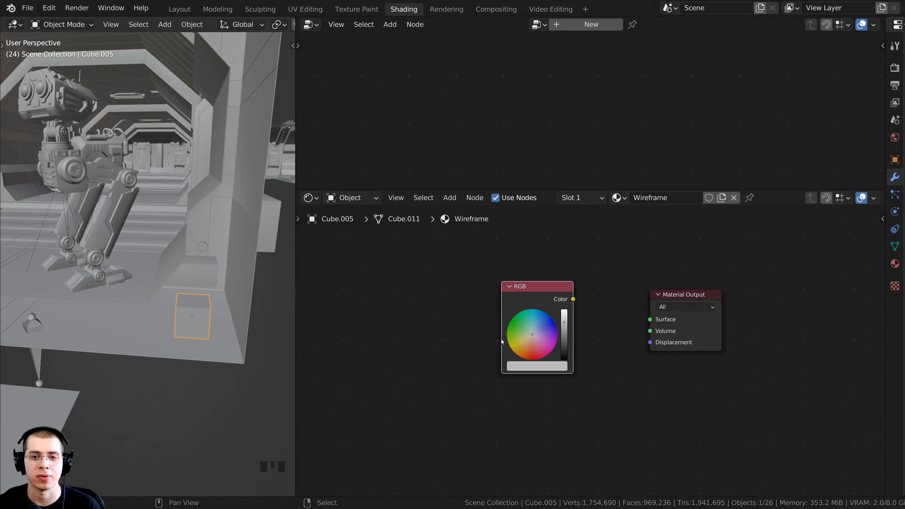
mouse_move(573, 299)
left_mouse_down()
mouse_move(569, 278)
mouse_move(630, 247)
mouse_move(651, 321)
left_mouse_up()
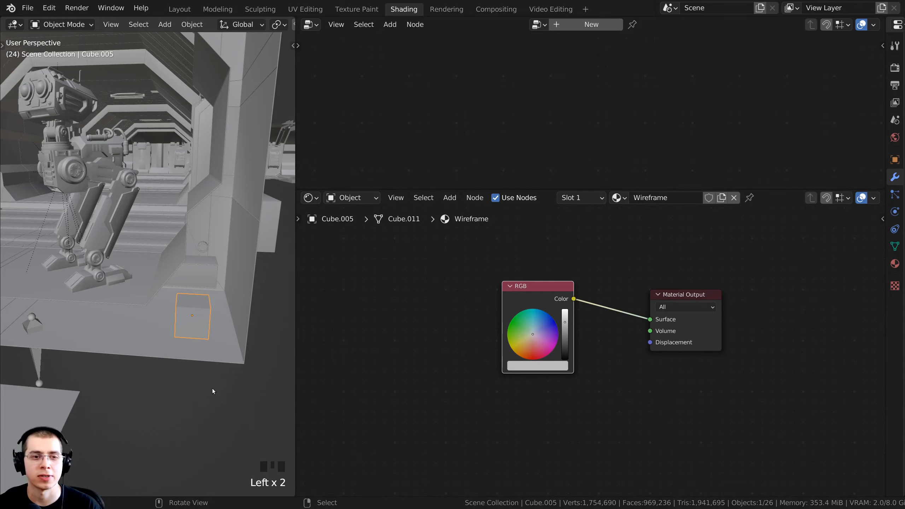
- Switch the viewport to rendered shading and darken the RGB node's colour to black
middle_click_drag(212, 388, 190, 358)
key("z")
mouse_move(191, 250)
middle_mouse_down()
mouse_move(207, 268)
mouse_move(196, 264)
middle_mouse_up()
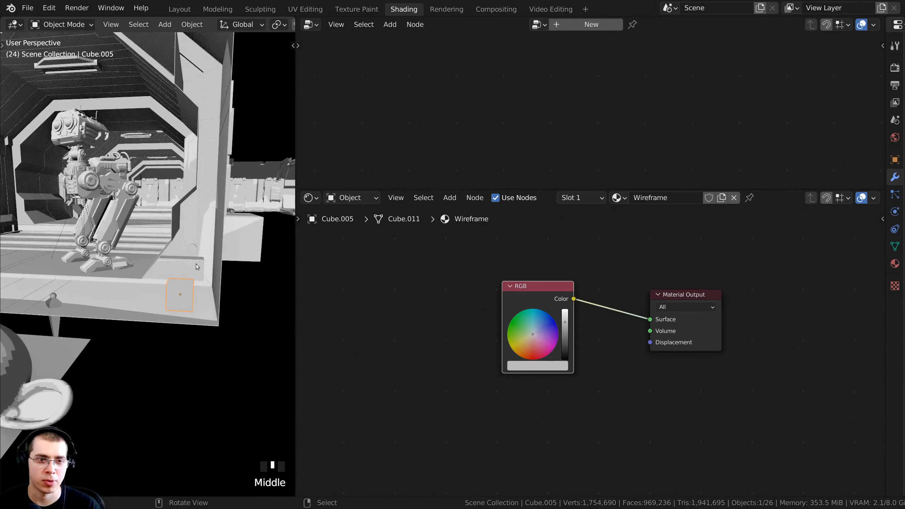
scroll(195, 263, "up", 1)
left_click_drag(560, 335, 558, 357)
scroll(587, 351, "up", 2)
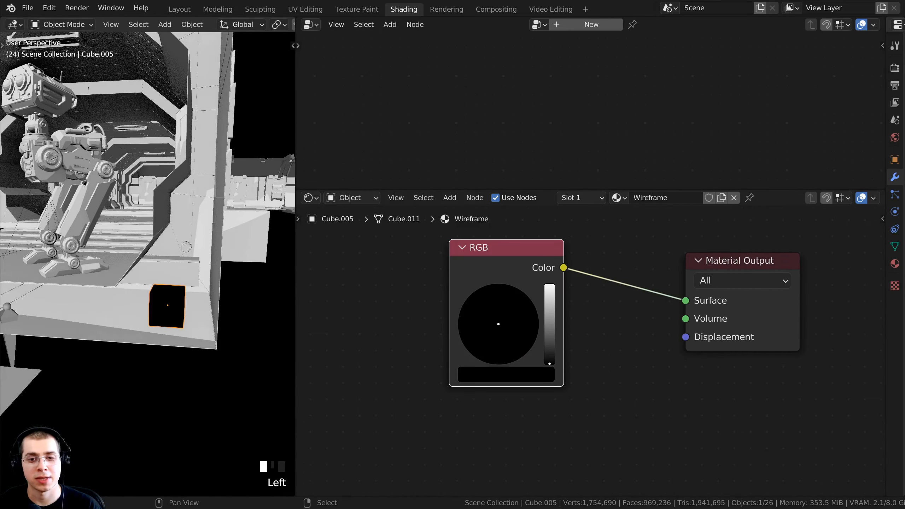
- Move the RGB node closer to the Material Output and label it Wireframe Color
left_click_drag(495, 255, 546, 283)
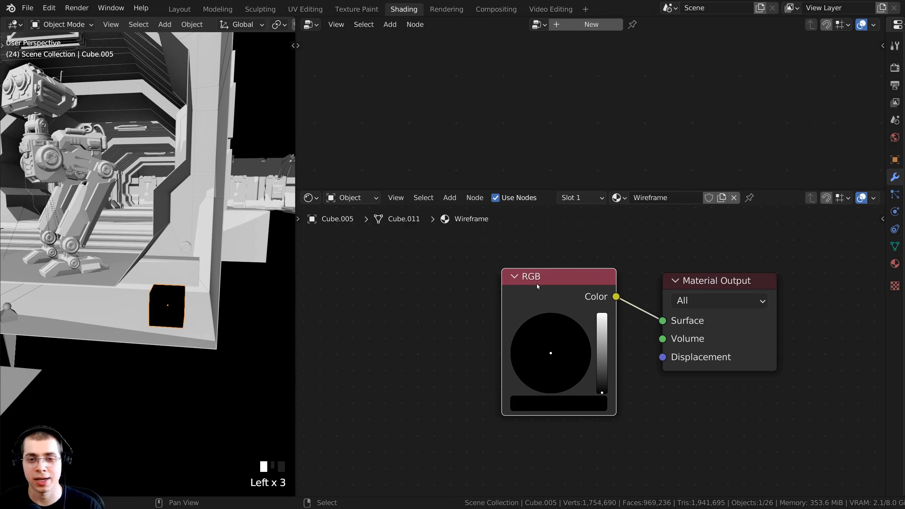
key("F2")
type("Wi")
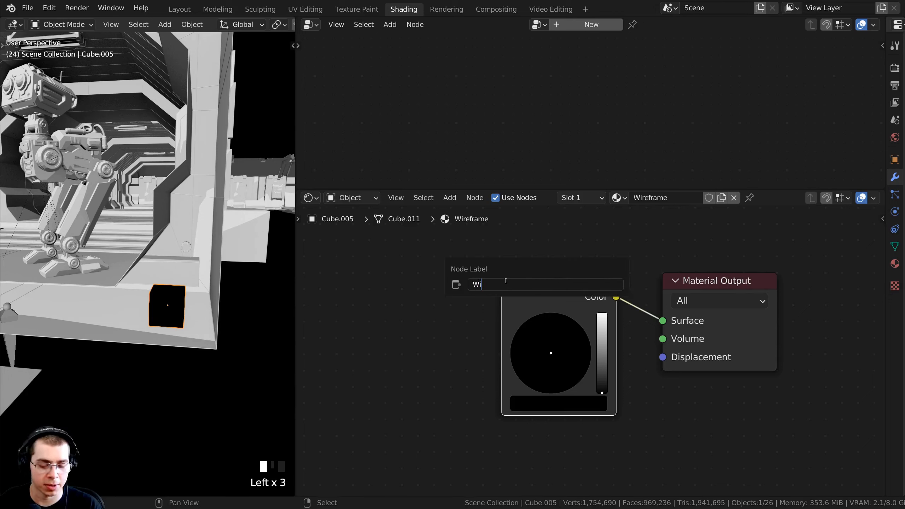
type("reframe Color")
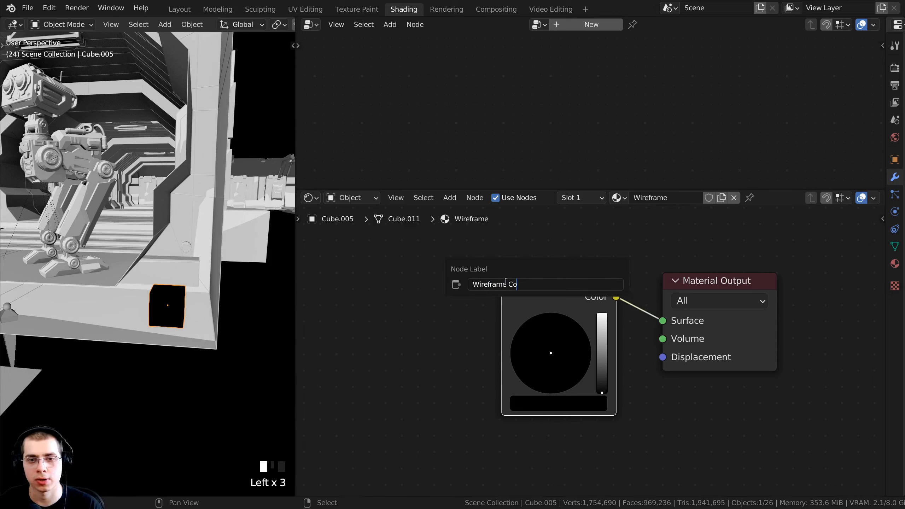
key("Return")
left_click_drag(541, 283, 549, 283)
middle_click_drag(143, 250, 33, 240)
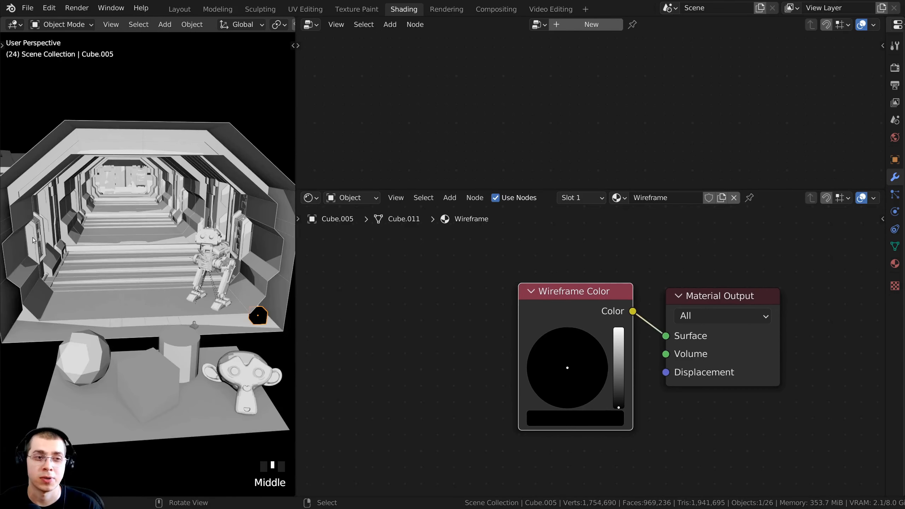
- Select the corridor mesh and enlarge the geometry node editor above the shader editor to show the Wireframe node tree
right_click(31, 238)
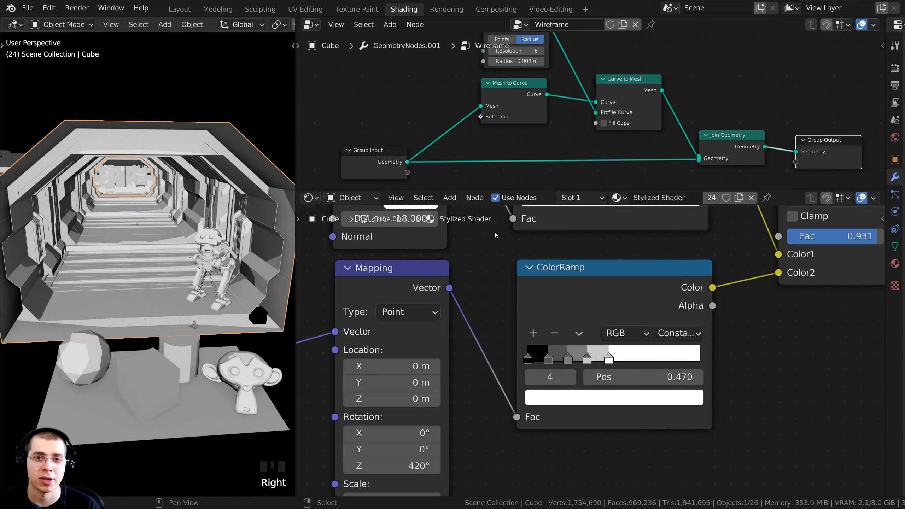
left_click_drag(486, 189, 487, 345)
scroll(568, 150, "down", 1)
middle_click_drag(568, 150, 543, 159)
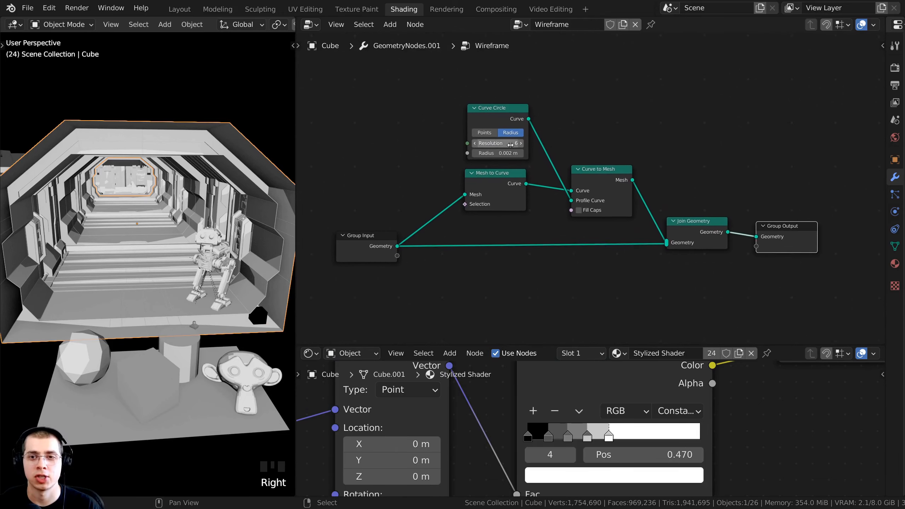
middle_click_drag(211, 231, 148, 160)
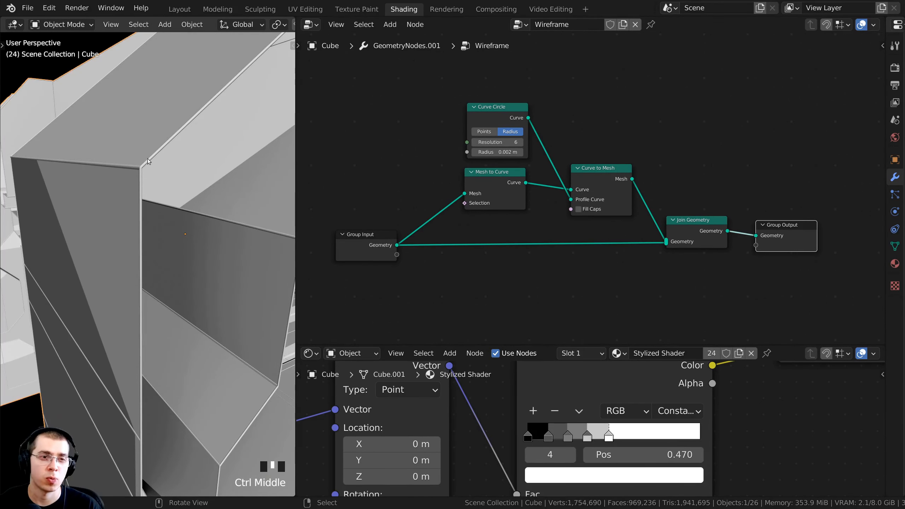
scroll(565, 392, "down", 4)
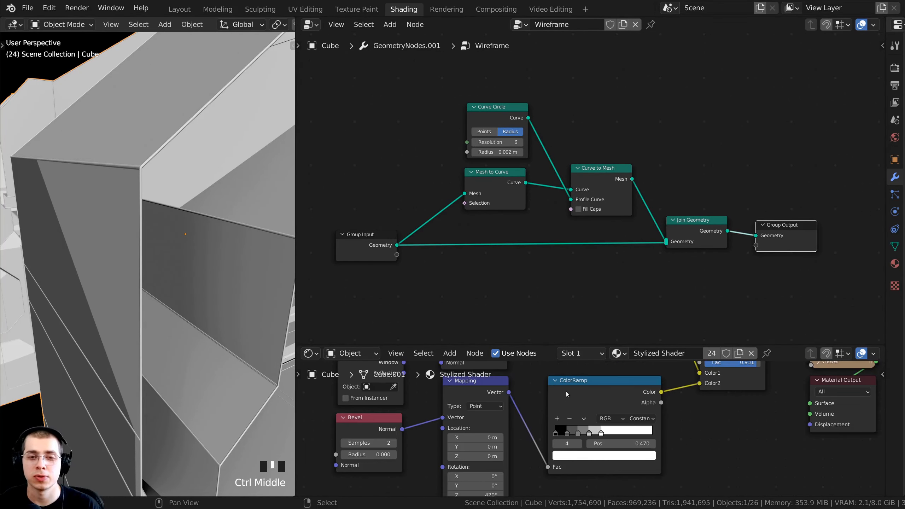
middle_click_drag(419, 366, 408, 391)
scroll(587, 224, "up", 2)
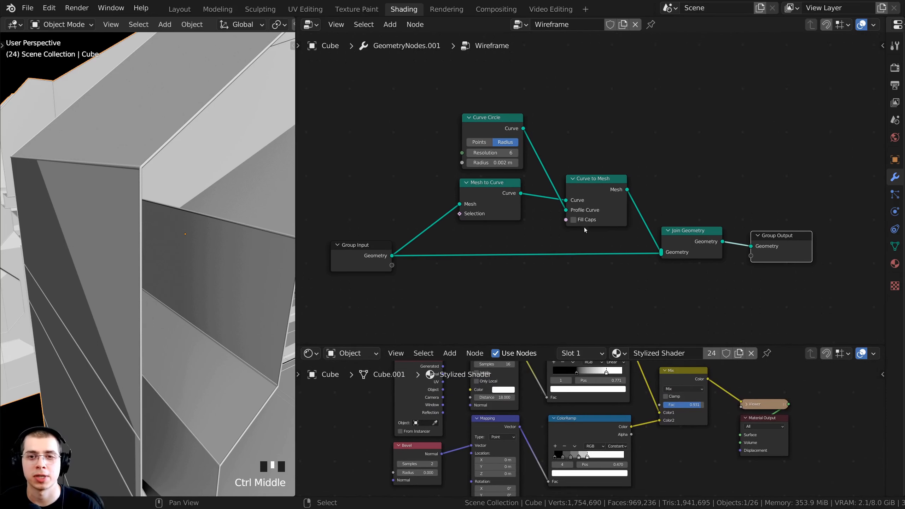
- Make room after the Curve to Mesh node and insert a Set Material node between it and Join Geometry
left_click_drag(607, 220, 585, 214)
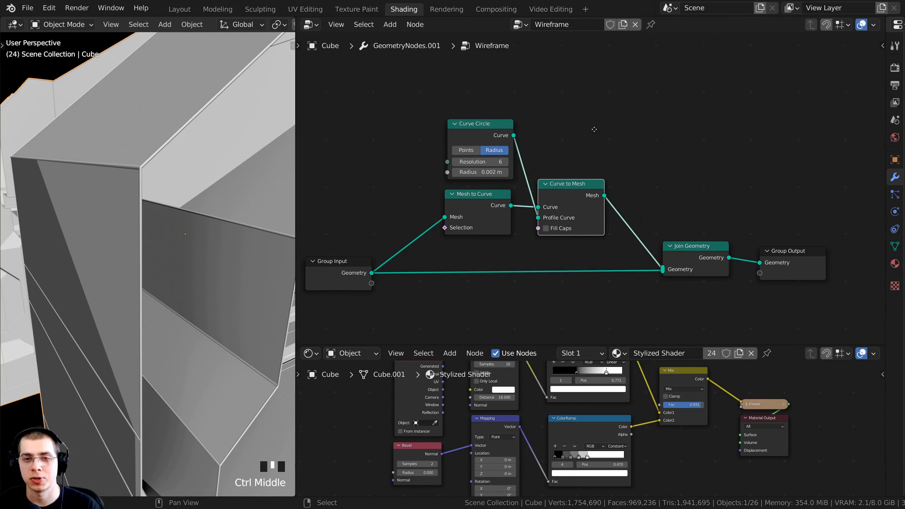
key("shift+a")
left_click(587, 124)
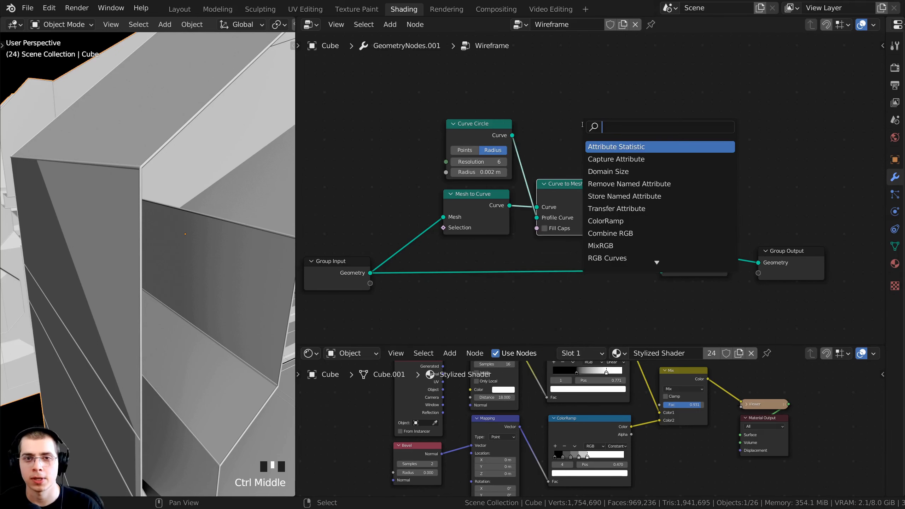
type("set ma")
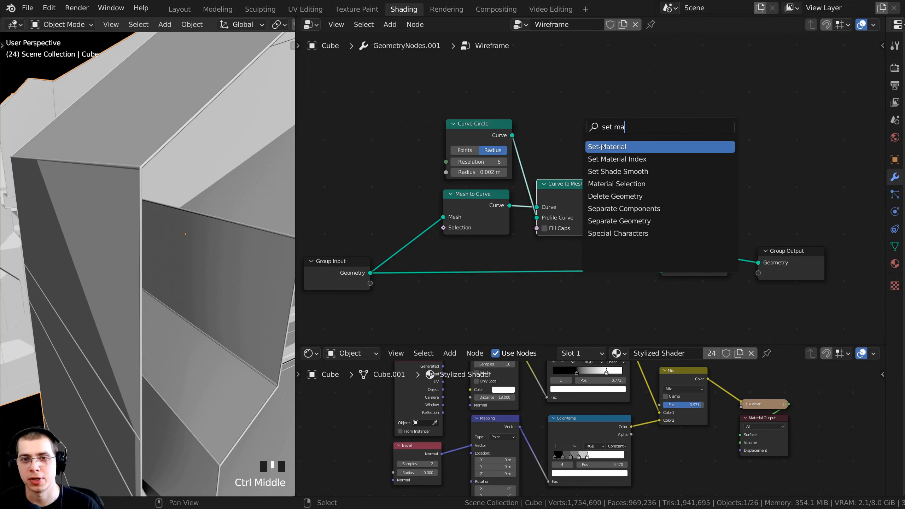
left_click(601, 147)
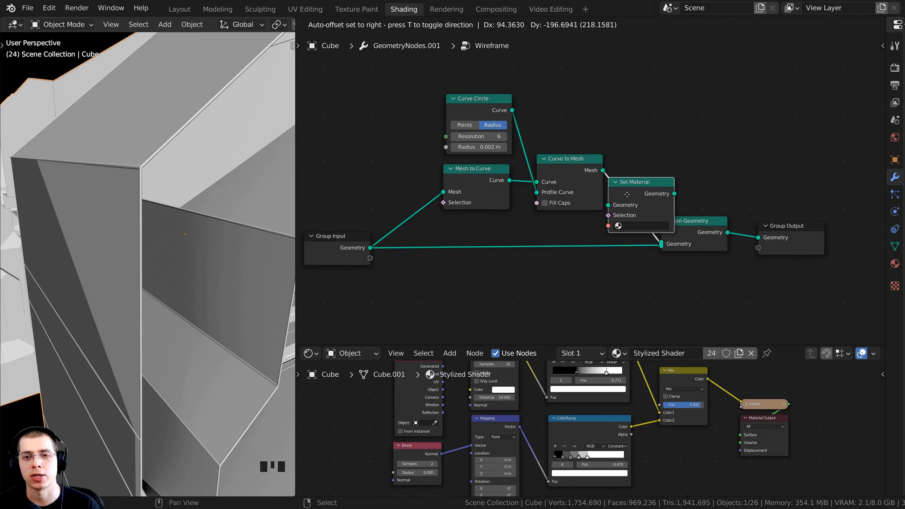
left_click(613, 200)
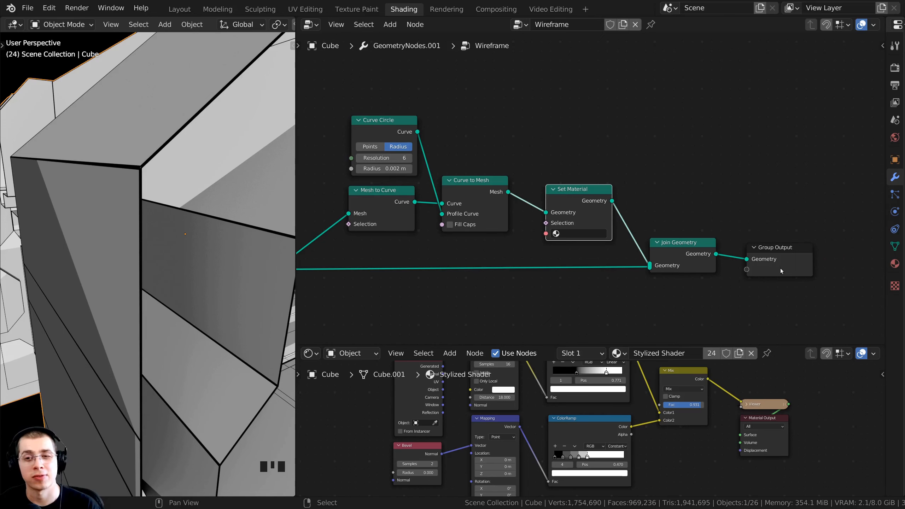
- Reposition the Curve to Mesh and Set Material nodes to tidy the spacing in the Wireframe node tree
scroll(130, 156, "down", 2)
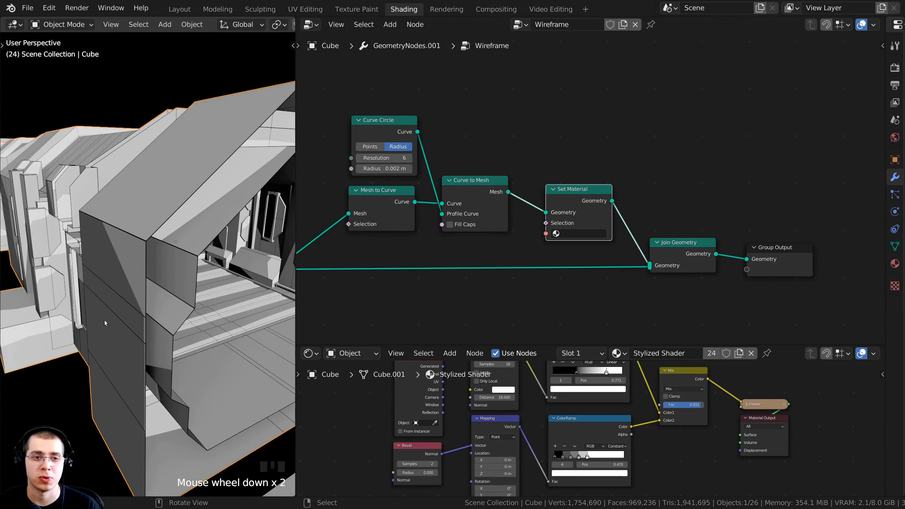
middle_click_drag(129, 242, 123, 240)
scroll(539, 202, "up", 1)
middle_click_drag(539, 202, 546, 189)
left_click_drag(461, 176, 473, 171)
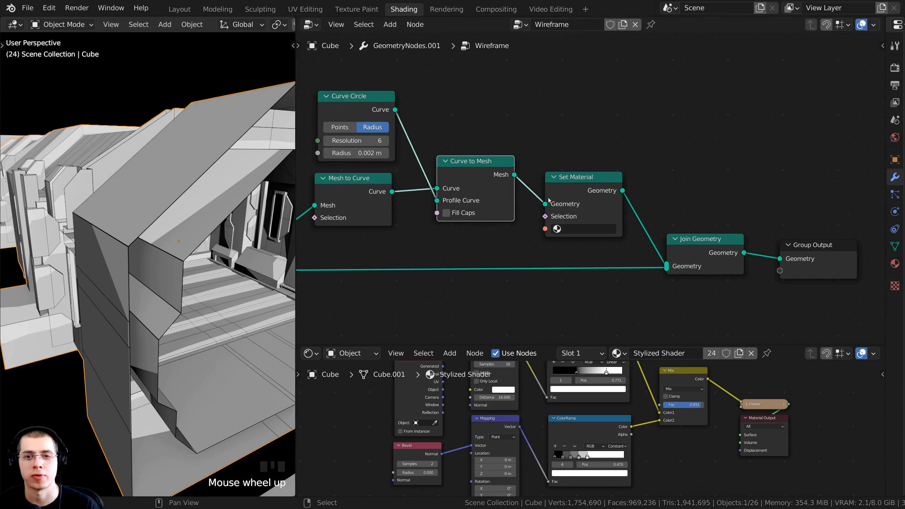
left_click_drag(568, 178, 567, 173)
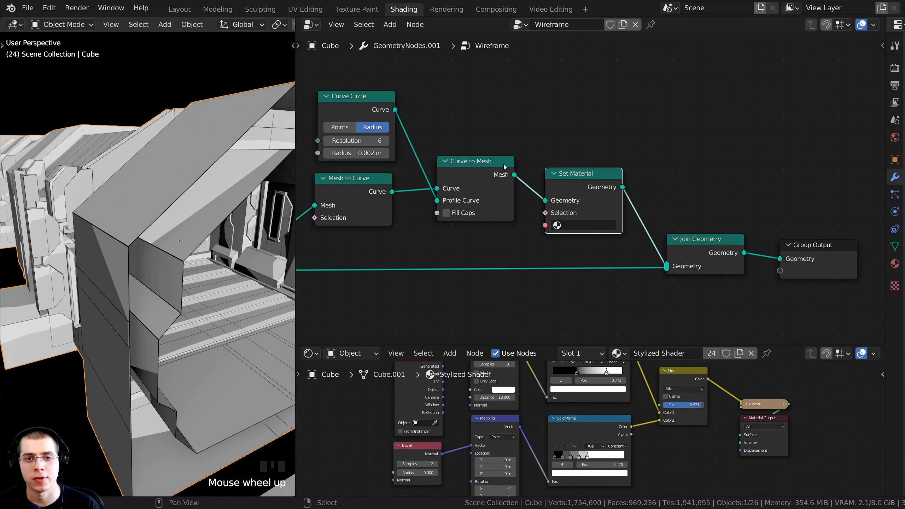
scroll(519, 322, "up", 1)
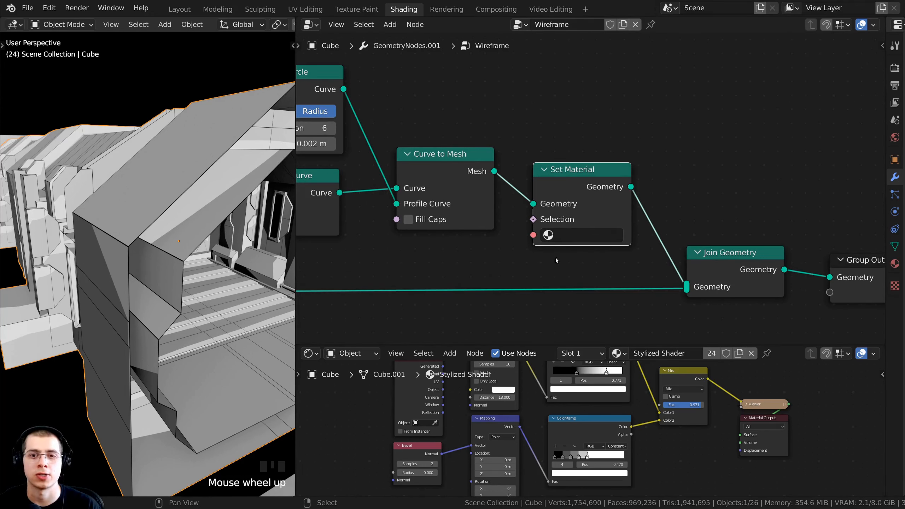
- Assign the Wireframe material in the Set Material node and shift the node slightly towards Join Geometry
left_click(567, 235)
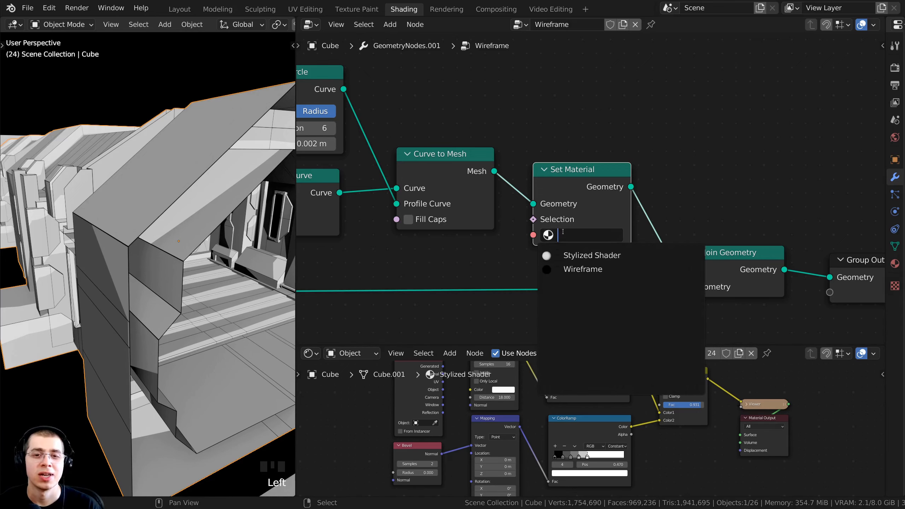
left_click(567, 271)
middle_click_drag(180, 212, 167, 218)
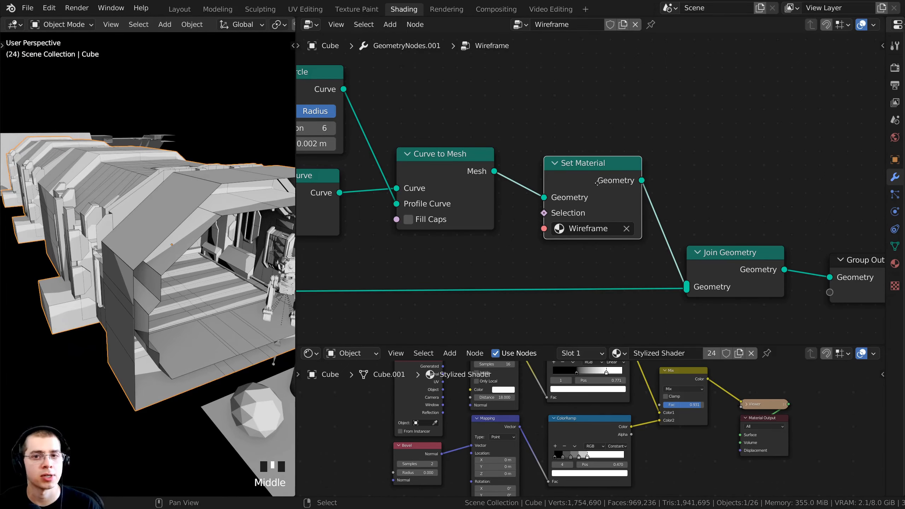
left_click_drag(591, 236, 593, 229)
scroll(641, 232, "down", 3)
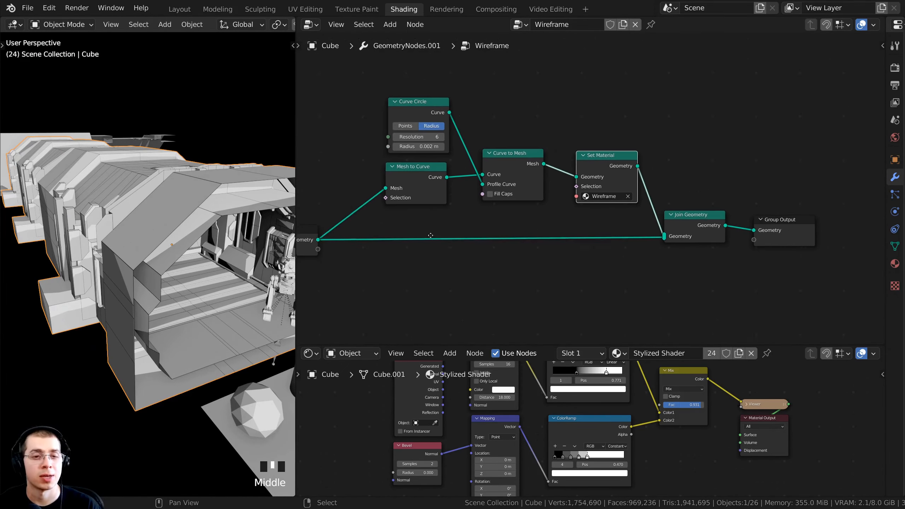
middle_click_drag(696, 231, 725, 235)
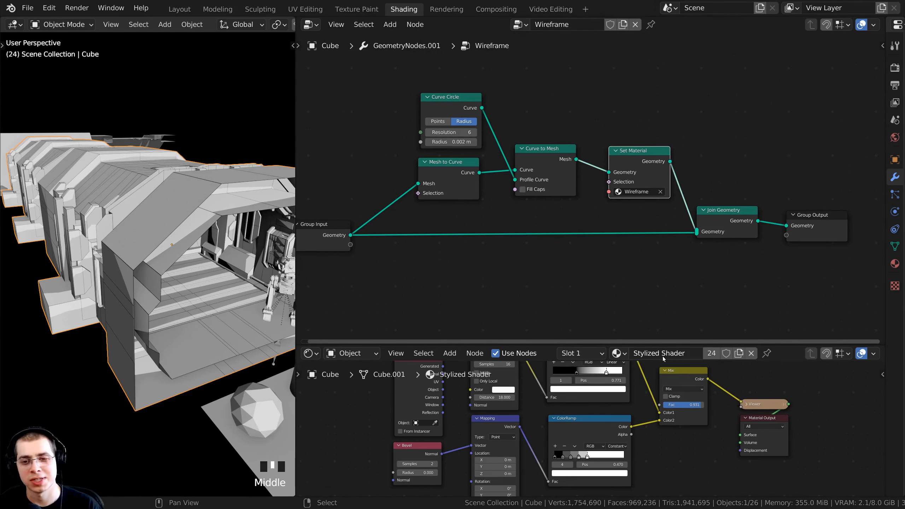
- Select all objects in the scene while keeping the corridor mesh as the active object
middle_click_drag(214, 250, 118, 249, "shift")
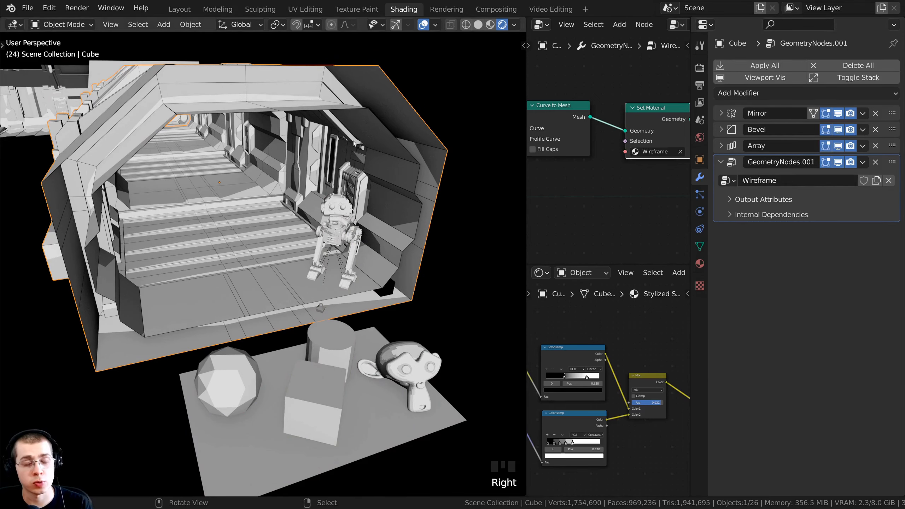
middle_click_drag(392, 278, 390, 207)
key("alt+a")
key("a")
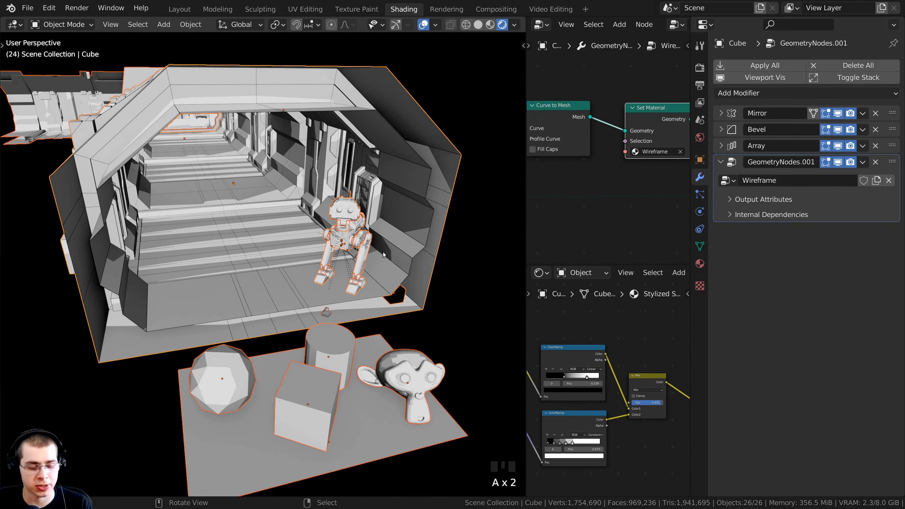
scroll(441, 216, "up", 2)
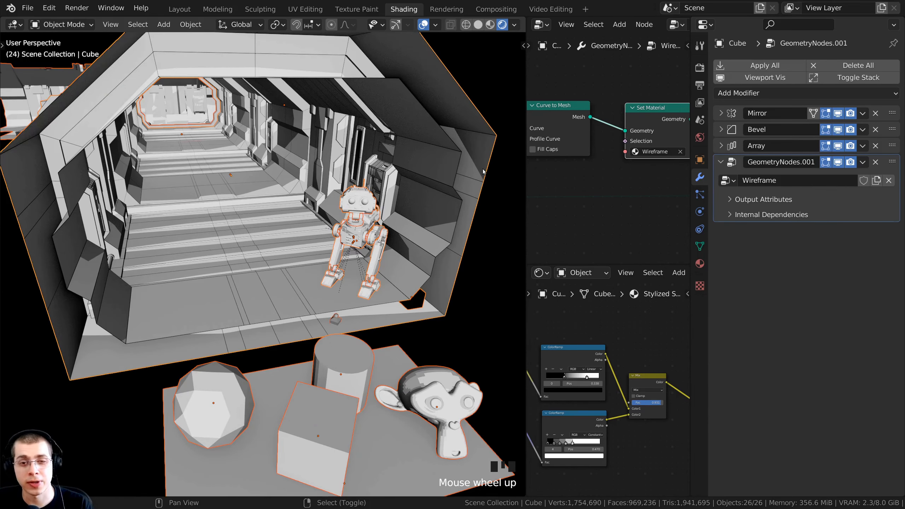
right_click(476, 182, "shift")
right_click(483, 178, "shift")
middle_click_drag(483, 179, 294, 137, "shift")
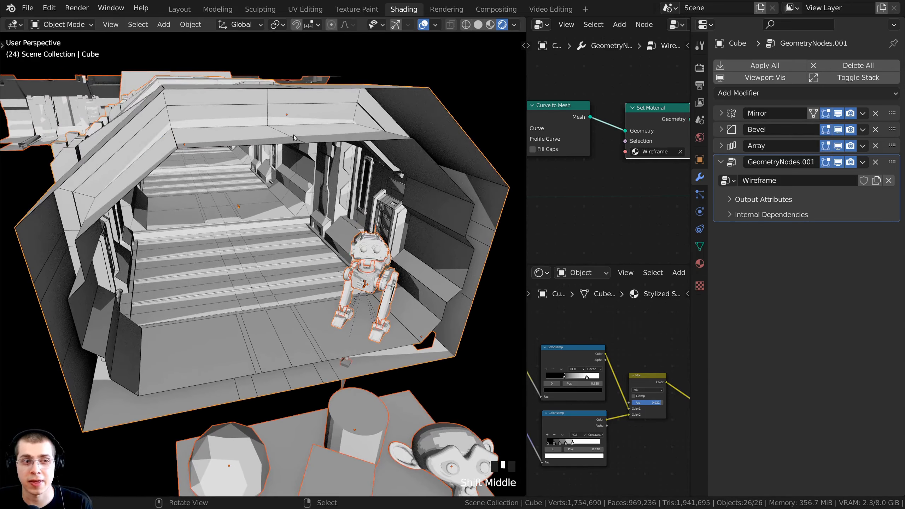
- Copy the corridor's GeometryNodes.001 modifier to all selected objects
middle_click_drag(159, 180, 250, 193)
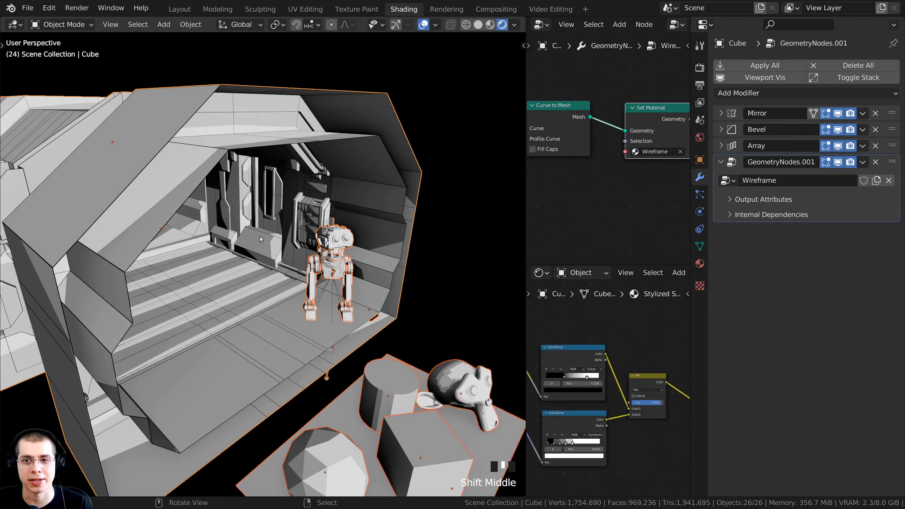
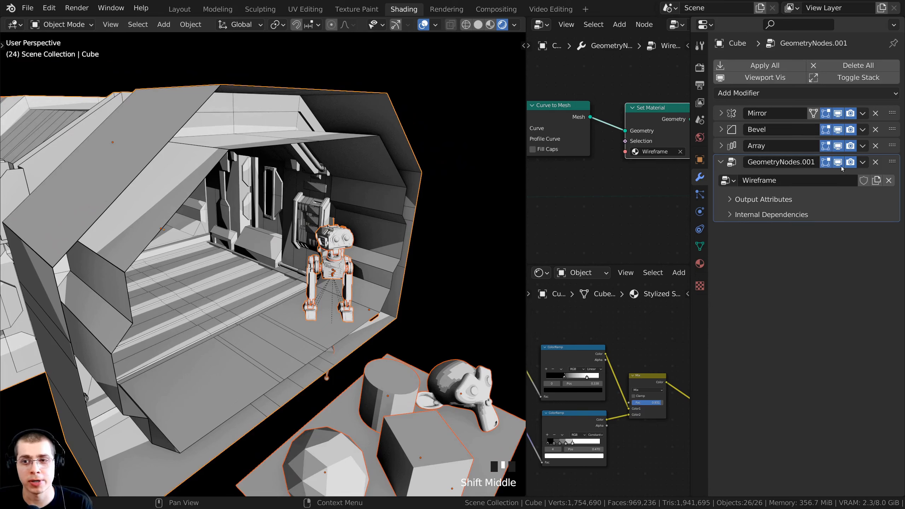
left_click(862, 163)
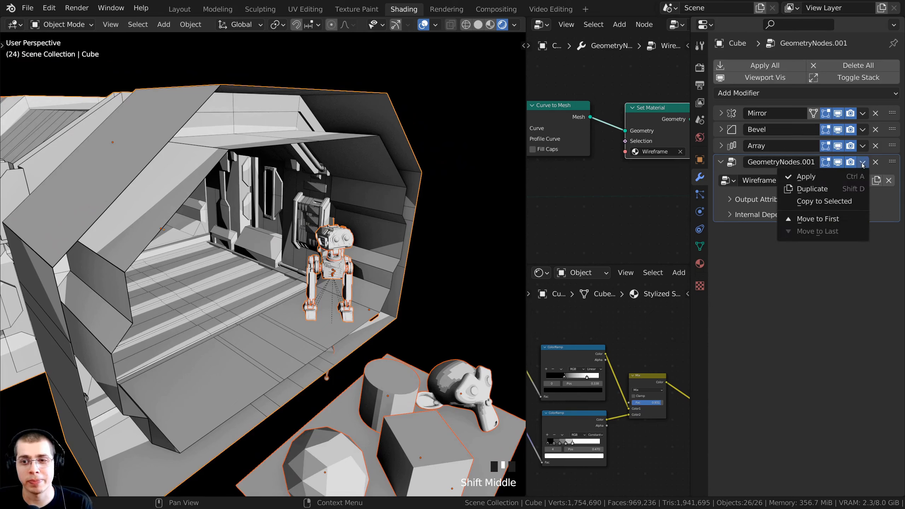
left_click(822, 202)
- Select the cube and the monkey head in turn to inspect the wireframe modifier copied to them
middle_click_drag(303, 267, 392, 392, "shift")
right_click(392, 392)
right_click(392, 362)
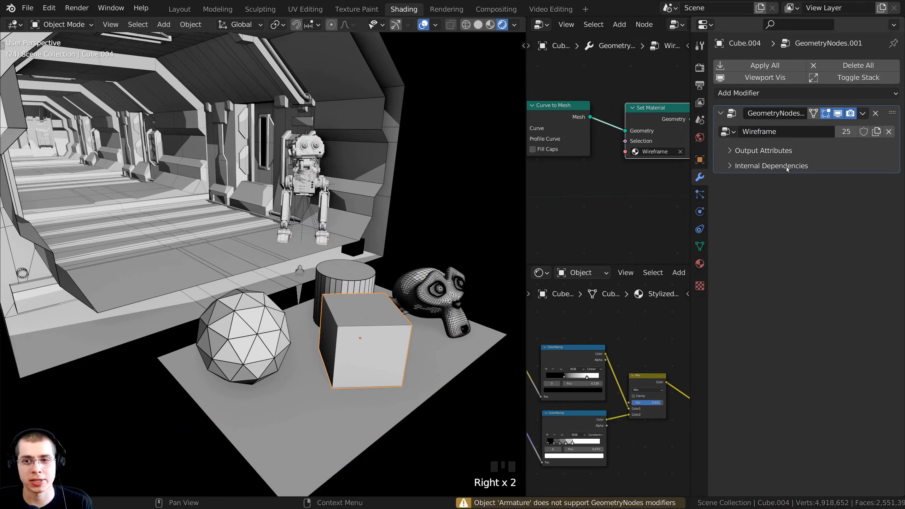
middle_click_drag(356, 267, 377, 292)
right_click(410, 296)
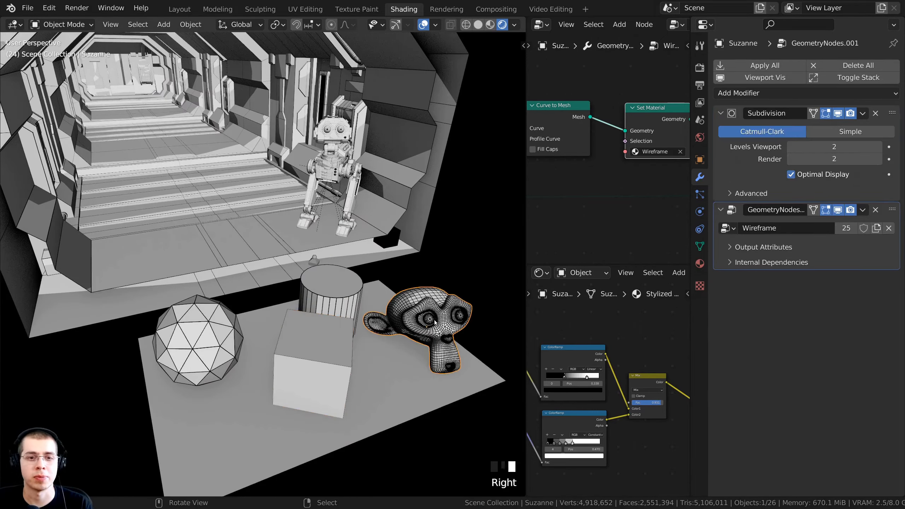
scroll(419, 337, "up", 2)
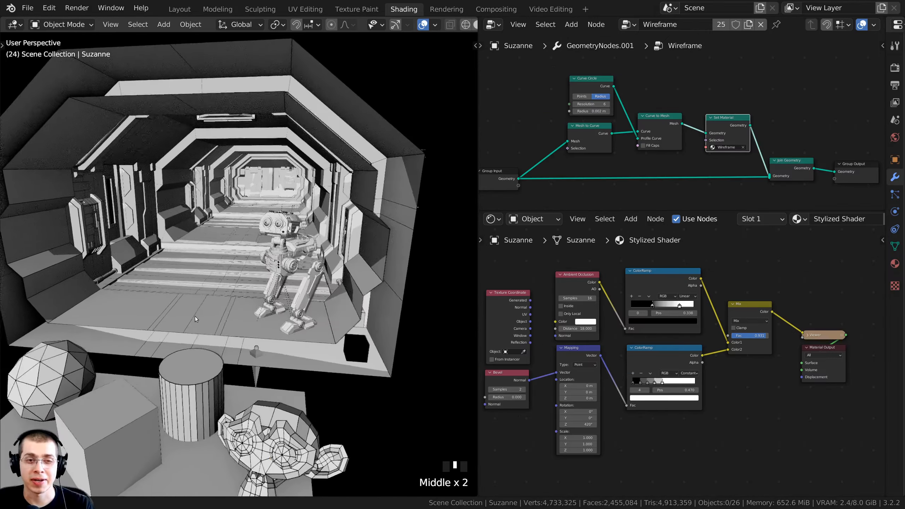
- Examine the wireframe lines on the corridor, robot and props together with the Stylized Shader node setup
middle_click_drag(195, 316, 215, 283)
scroll(713, 305, "up", 1)
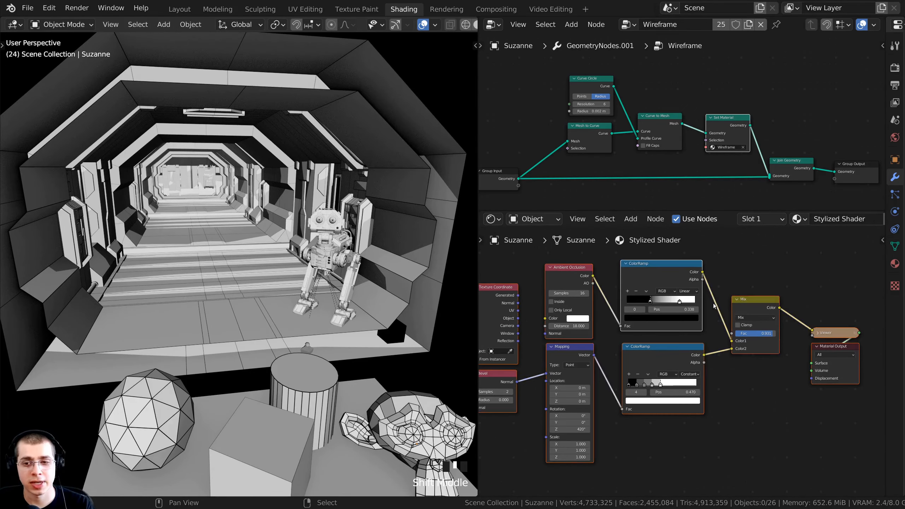
scroll(735, 426, "down", 1)
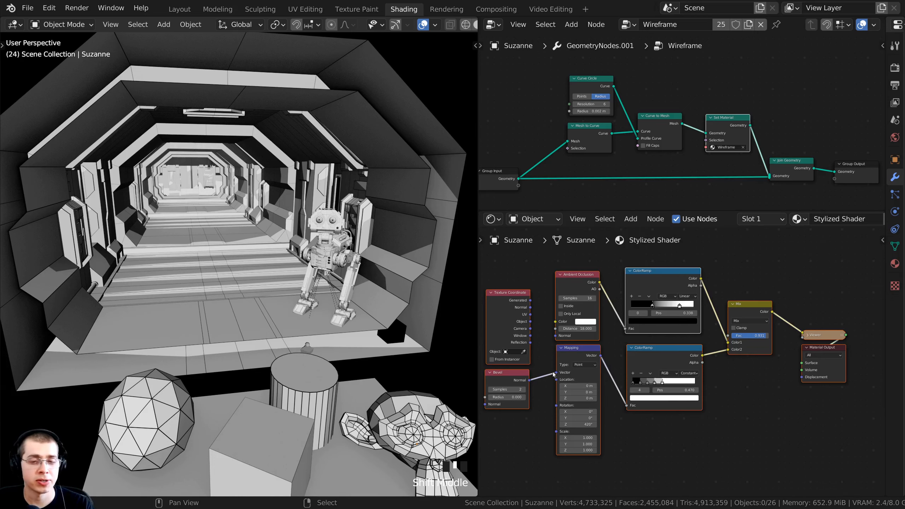
scroll(607, 370, "up", 1)
scroll(618, 364, "down", 1)
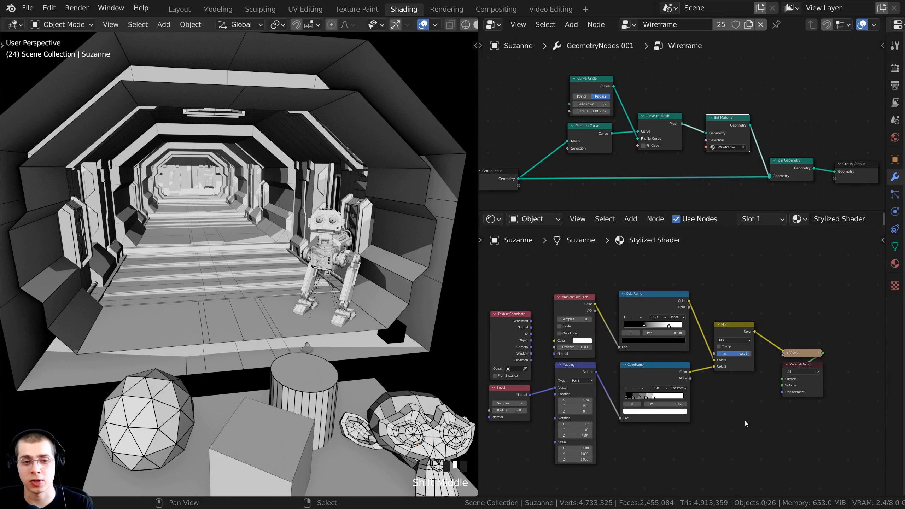
scroll(284, 263, "down", 3)
middle_click_drag(285, 263, 342, 249)
scroll(636, 328, "up", 1)
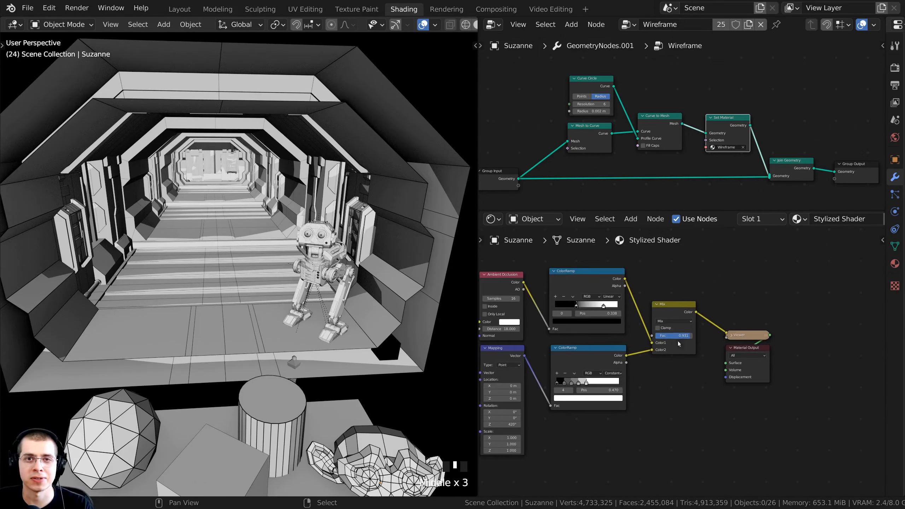
middle_click_drag(424, 289, 426, 302, "shift")
- Widen the node editors and box-select all Stylized Shader nodes except the Viewer and Material Output
left_click_drag(477, 284, 369, 285)
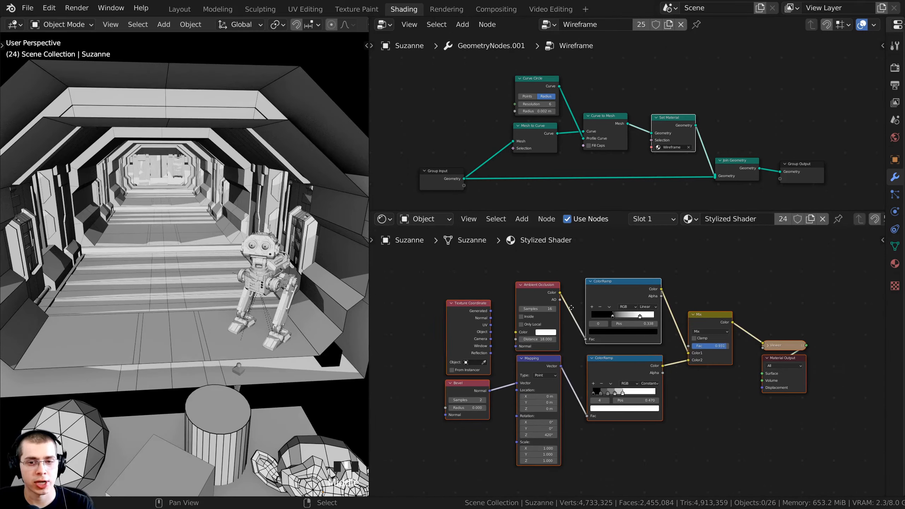
left_click(580, 335)
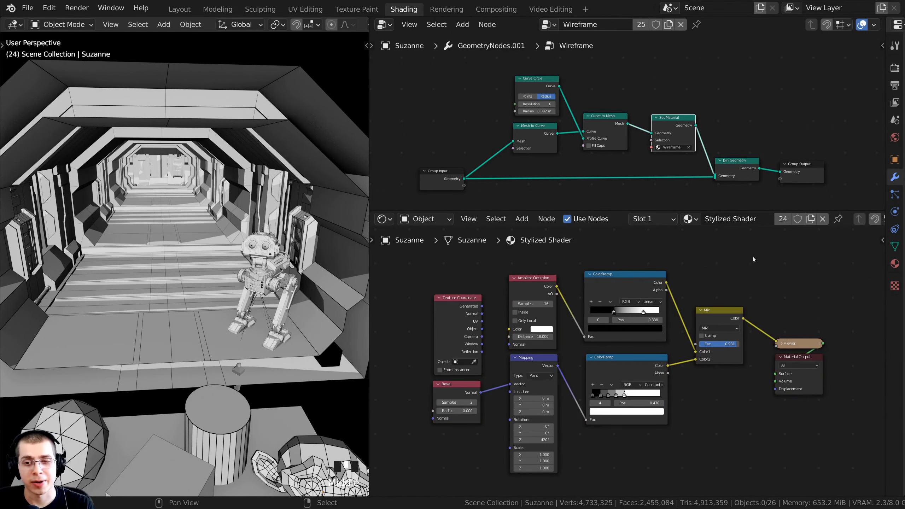
key("b")
left_click_drag(754, 241, 391, 471)
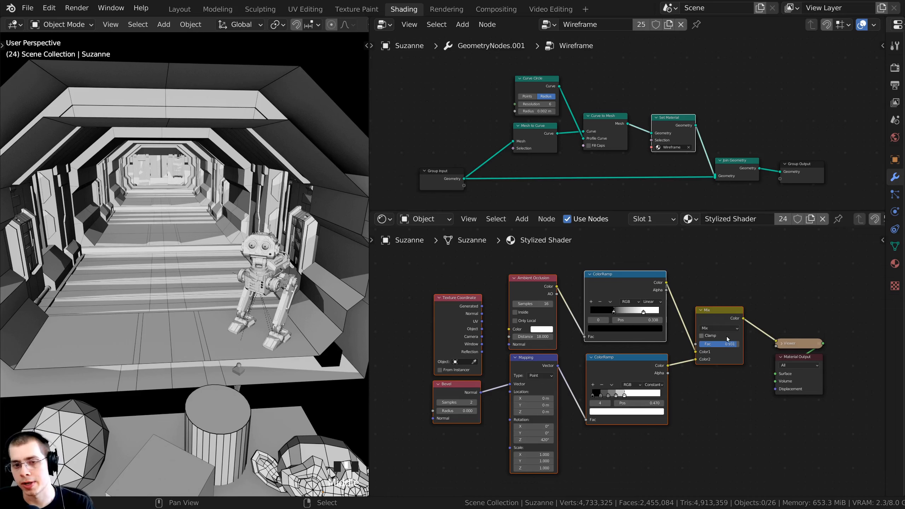
- Combine the selected shader nodes into one node group, inspect its contents and return to the main material tree
middle_click_drag(727, 339, 731, 342)
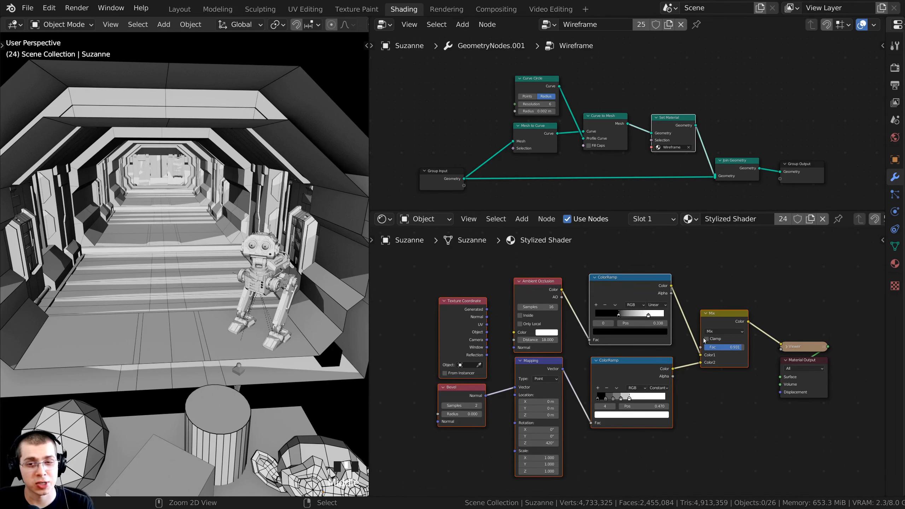
key("ctrl+g")
scroll(696, 349, "down", 2)
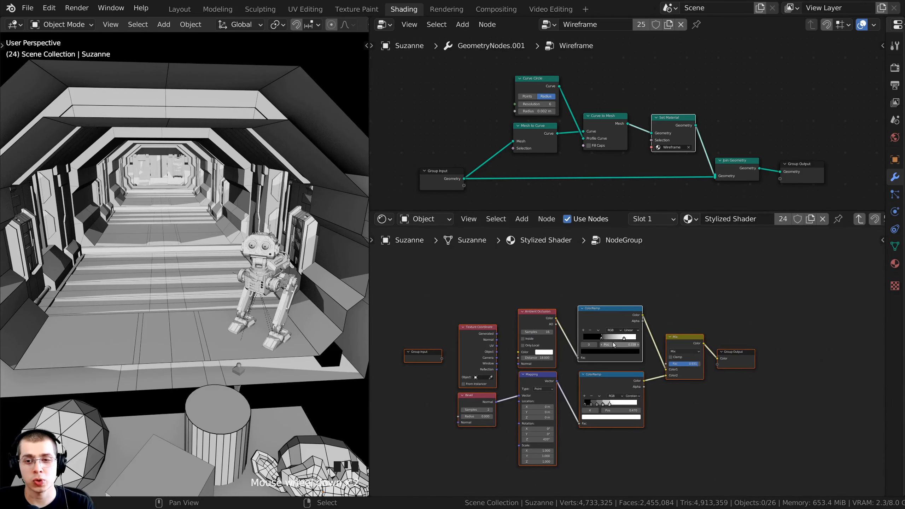
scroll(677, 367, "up", 3)
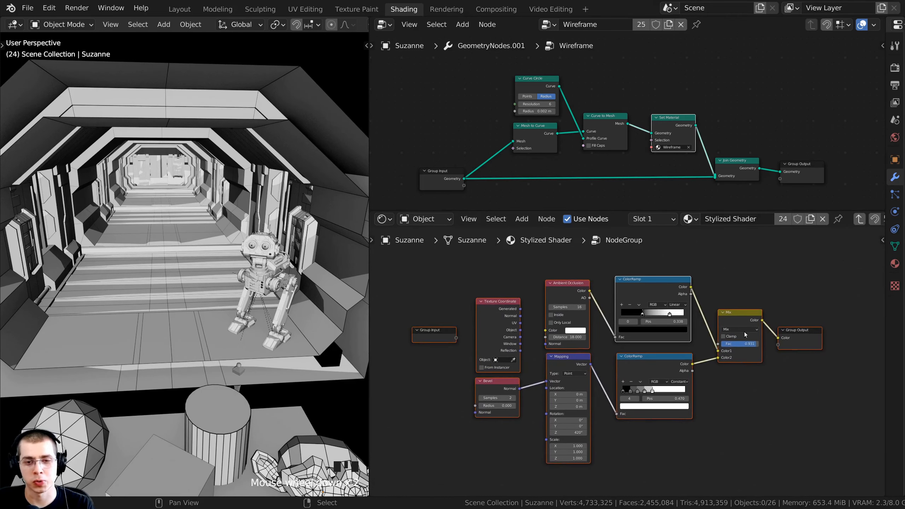
key("Tab")
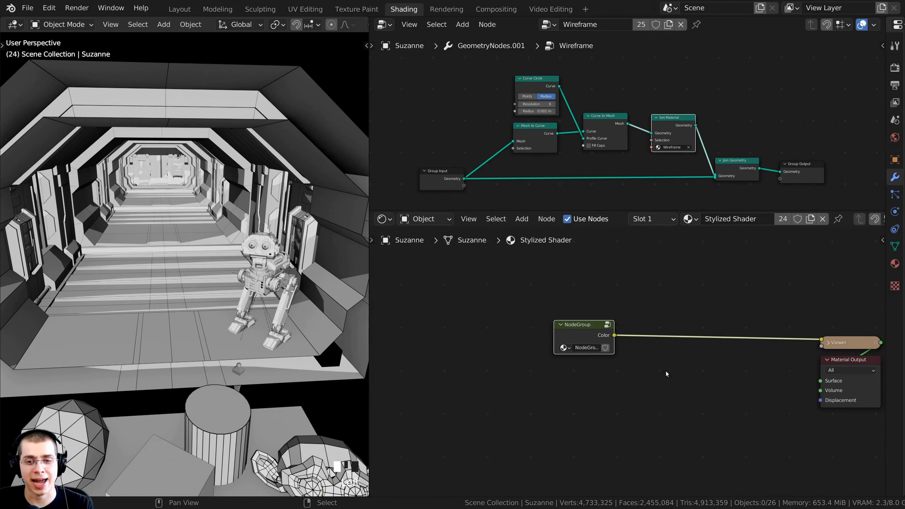
key("Tab")
key("Tab")
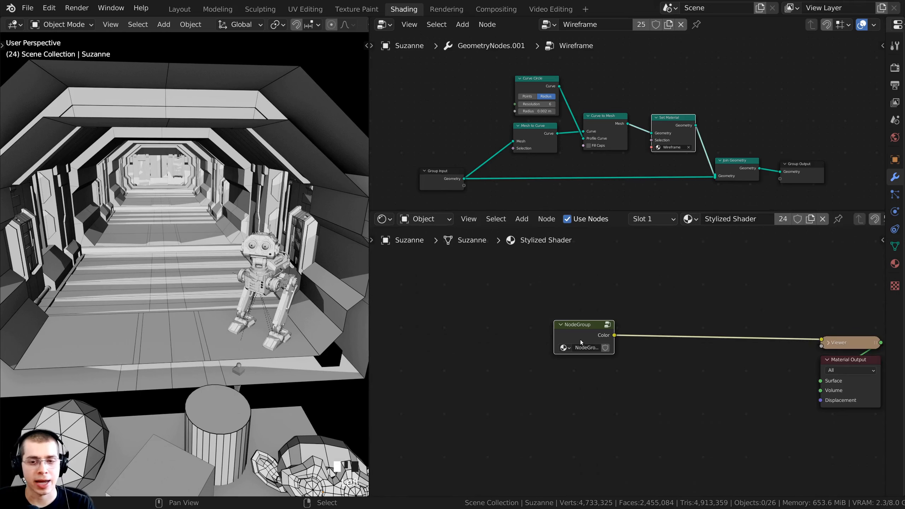
- Label the new node group "Stylized Shader"
scroll(578, 330, "up", 4)
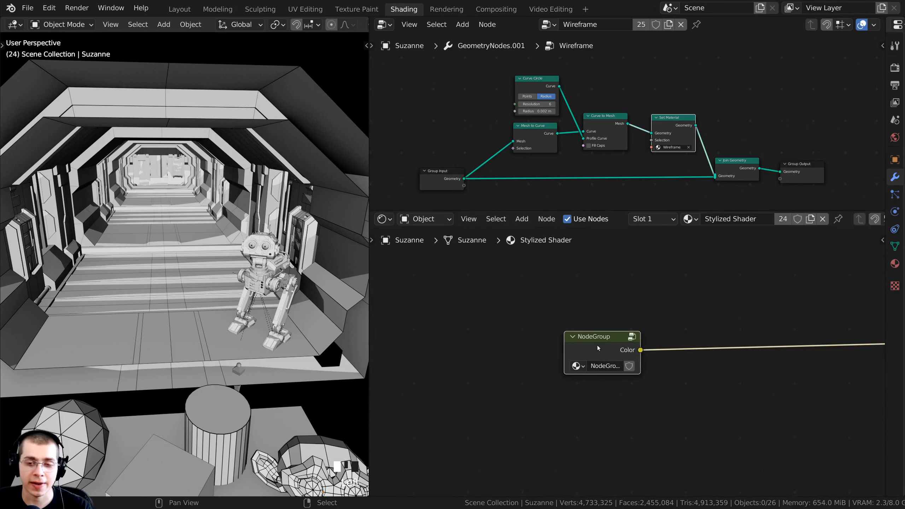
left_click_drag(594, 336, 573, 337)
key("F2")
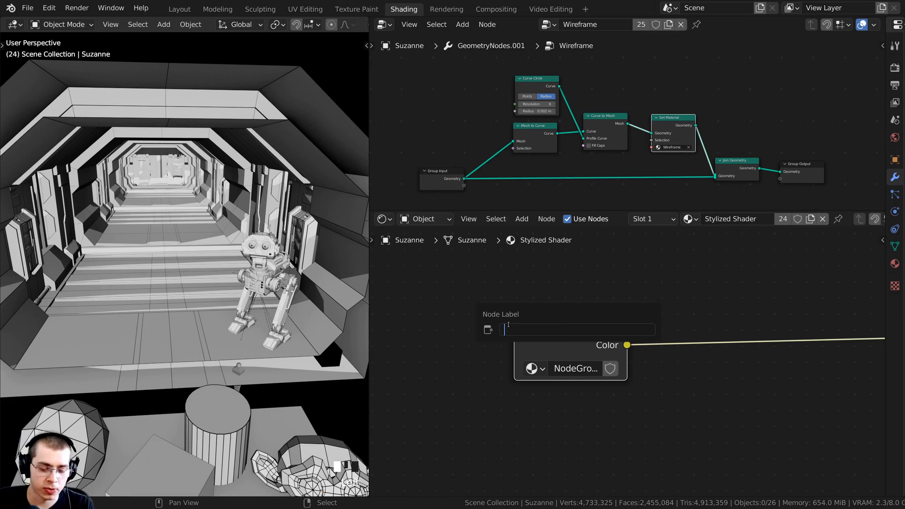
type("Styl")
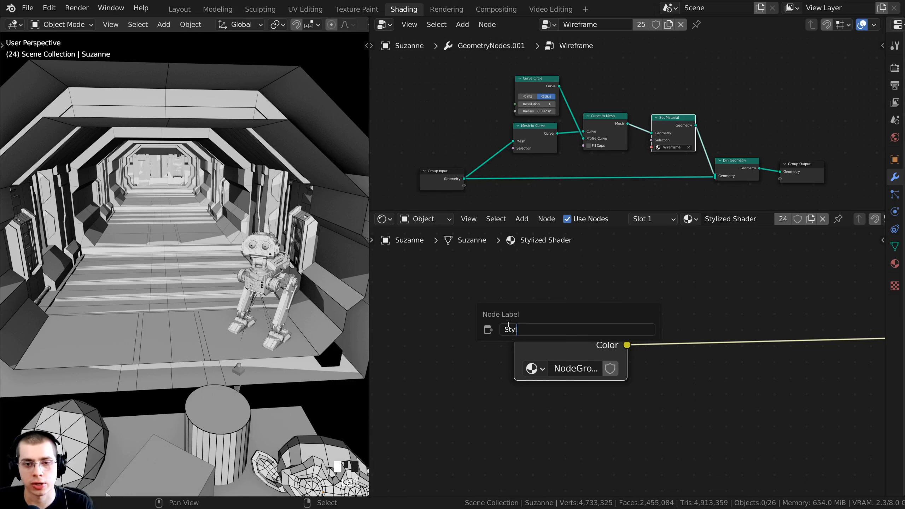
type("ized Shader")
key("Return")
scroll(534, 357, "down", 2)
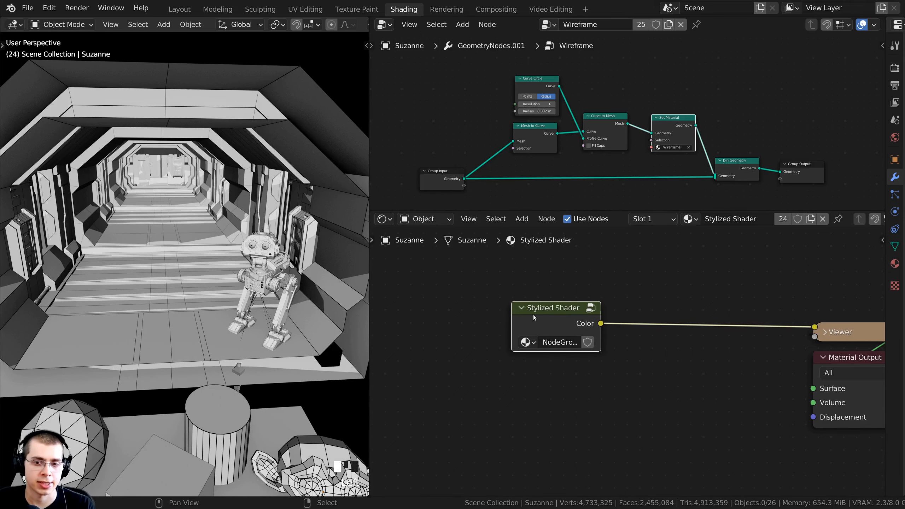
- Enter the Stylized Shader group and place its Group Input node directly below the Bevel node
left_click_drag(534, 317, 531, 315)
scroll(521, 313, "down", 1)
key("Tab")
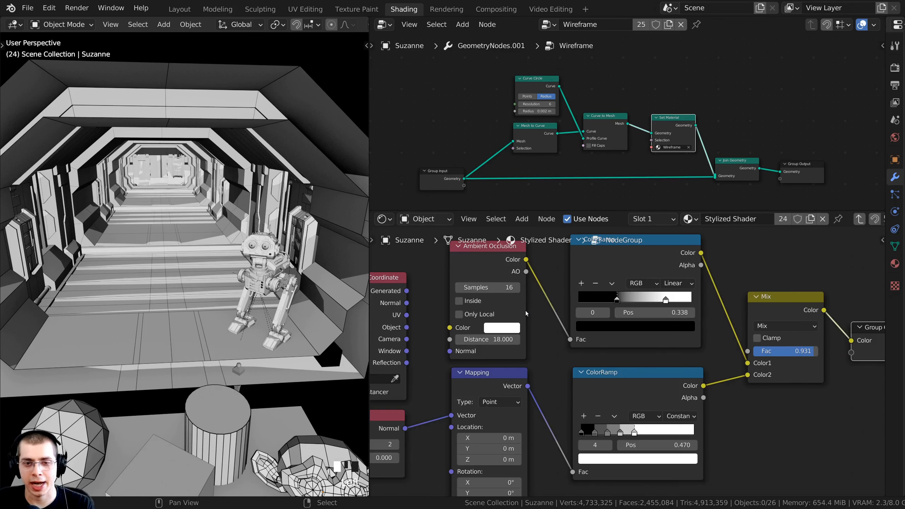
scroll(521, 313, "down", 2)
middle_click_drag(468, 393, 554, 353)
scroll(517, 325, "up", 1)
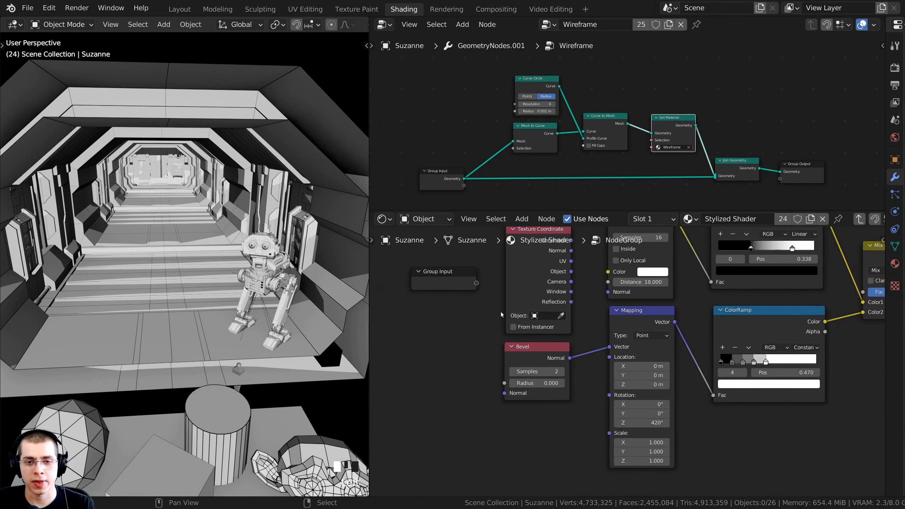
key("g")
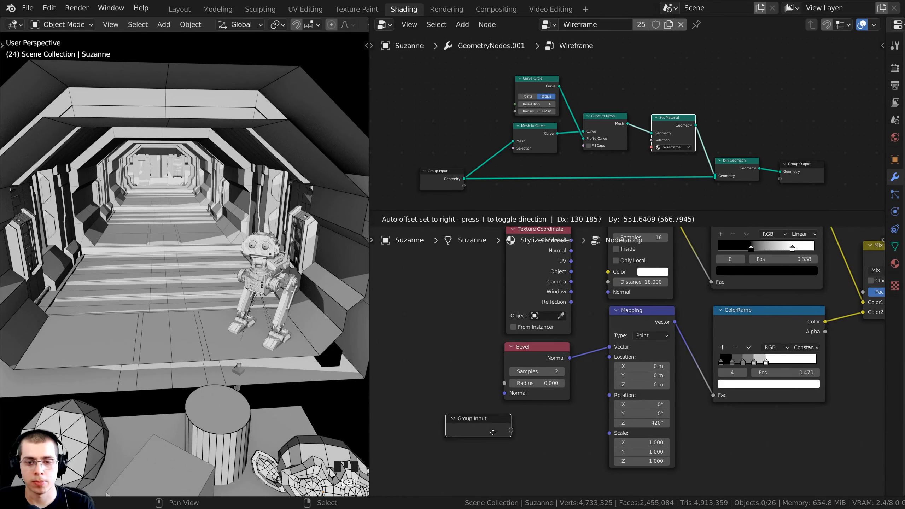
left_click_drag(513, 439, 535, 441)
scroll(534, 441, "up", 1)
middle_click_drag(535, 442, 512, 413)
left_click_drag(512, 413, 533, 396)
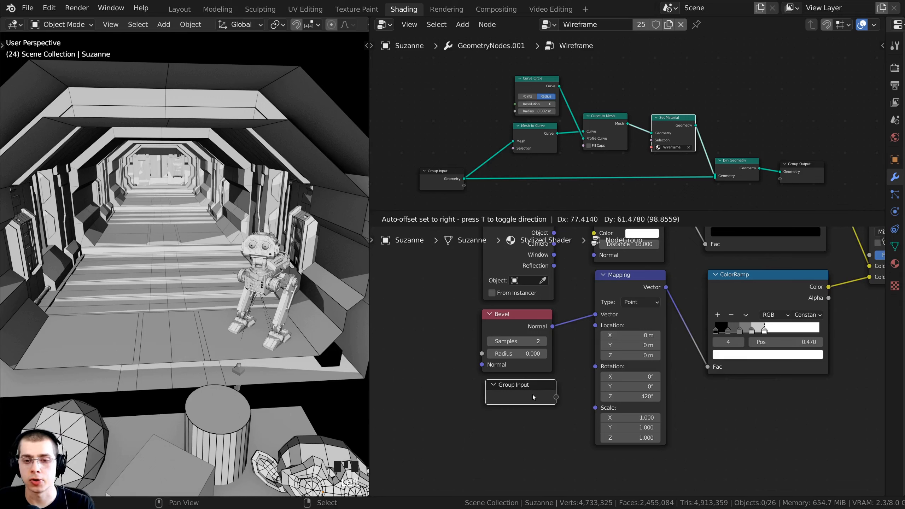
- Expose the Mapping node's Rotation by linking it to the empty Group Input socket, and leave the group
scroll(543, 397, "up", 1)
middle_click_drag(542, 397, 538, 377)
scroll(532, 381, "up", 1)
left_click_drag(593, 344, 548, 378)
middle_click_drag(604, 295, 603, 326)
key("Tab")
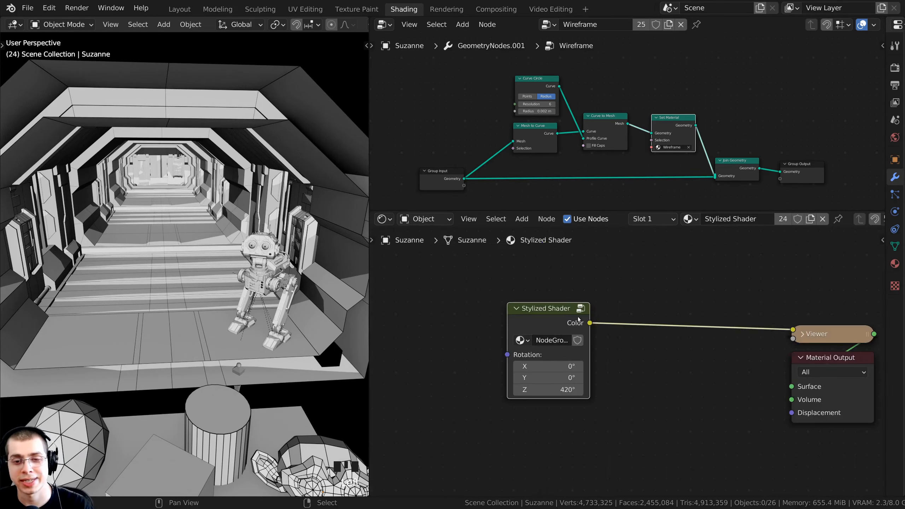
- Compare the Rotation values on the Stylized Shader group node with the Rotation link on the Mapping node inside
middle_click_drag(532, 328, 545, 295)
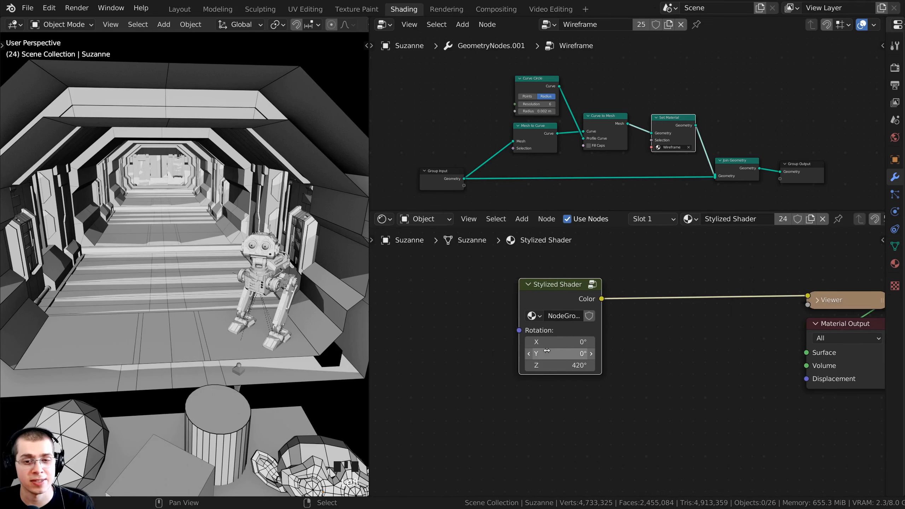
key("Tab")
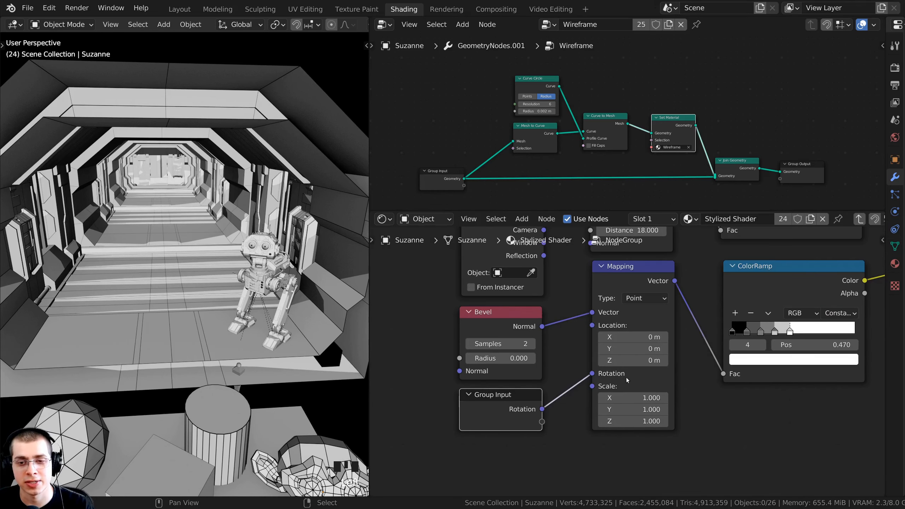
key("Tab")
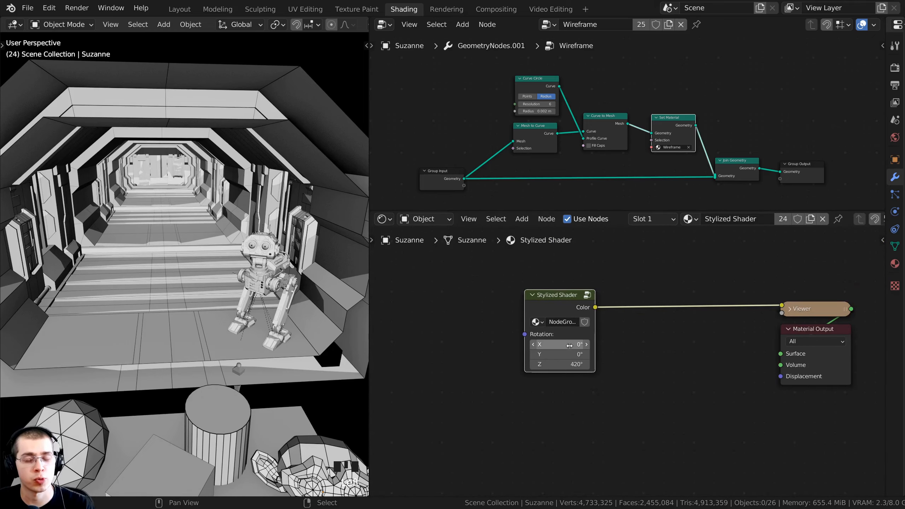
scroll(569, 345, "up", 2)
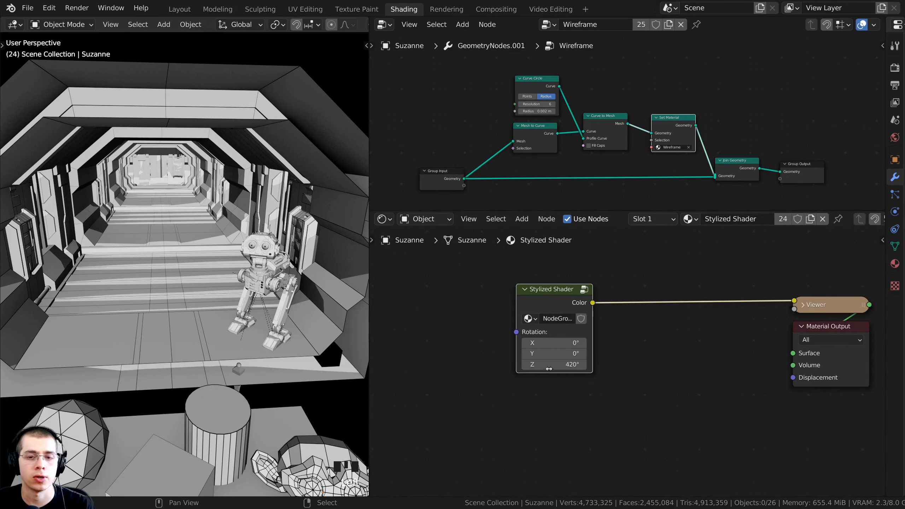
left_click_drag(548, 368, 548, 365)
left_click_drag(562, 302, 569, 309)
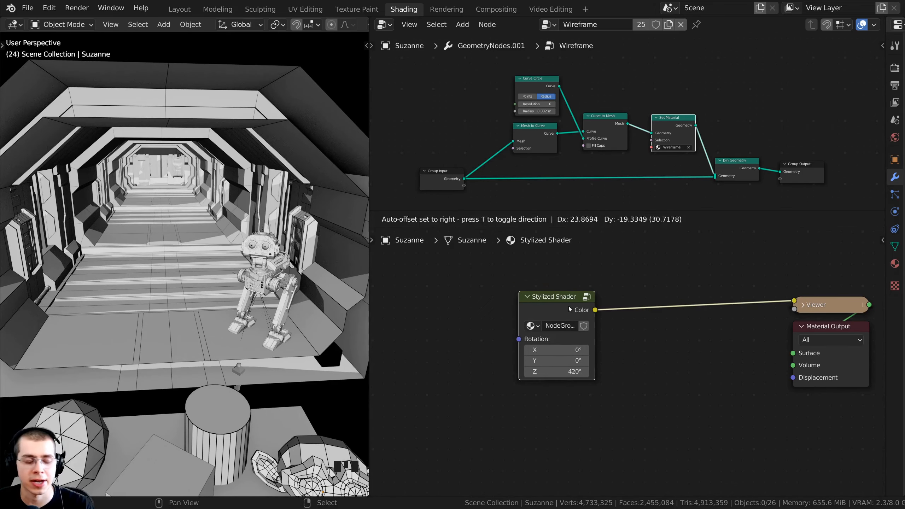
scroll(568, 307, "down", 1)
- Enter the Stylized Shader group, enlarge the shader editor and show the group's input and output settings
key("Tab")
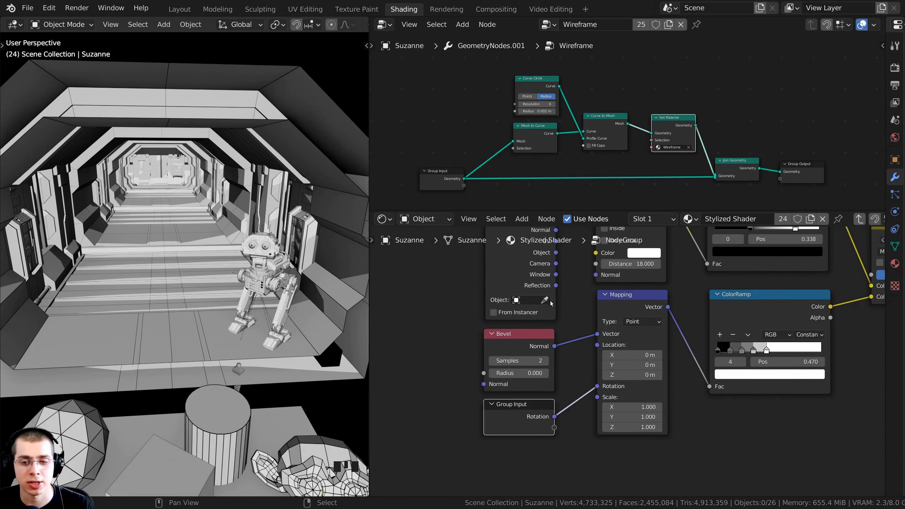
left_click(516, 411)
scroll(520, 410, "down", 2)
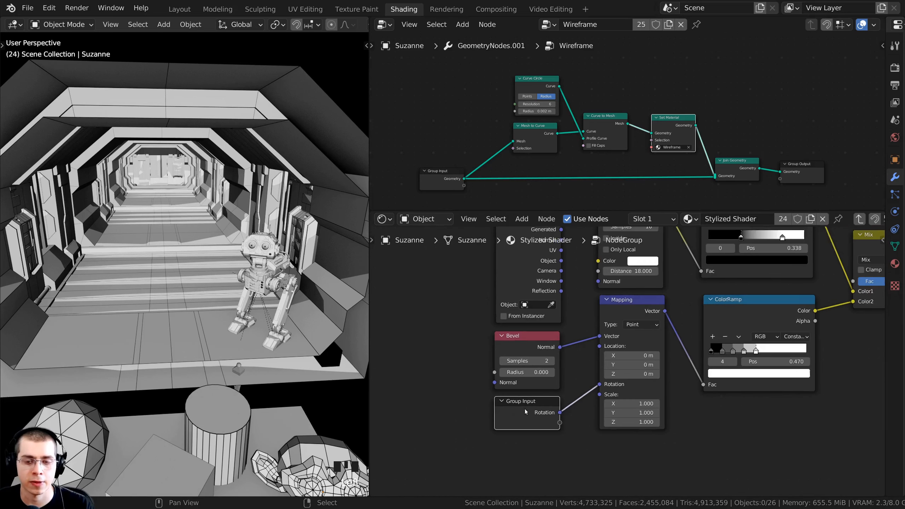
middle_click_drag(515, 407, 490, 423)
middle_click_drag(563, 348, 533, 371)
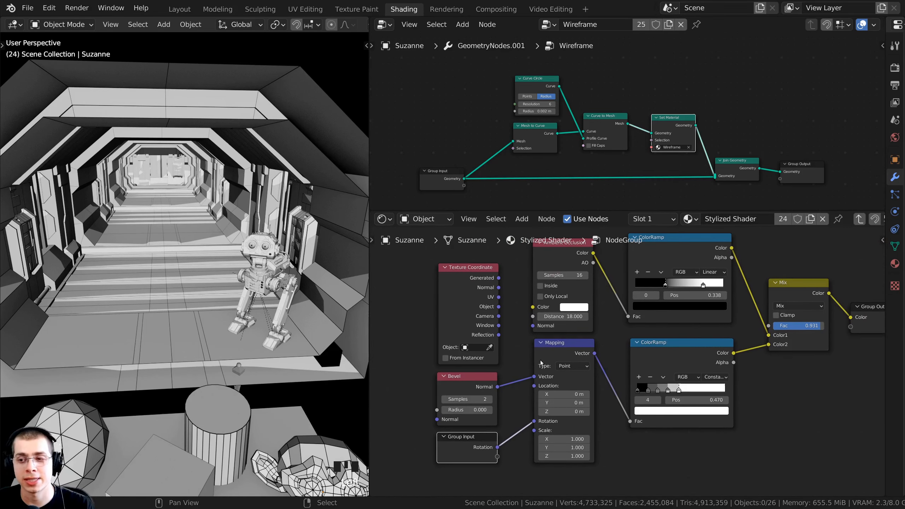
key("n")
left_click_drag(569, 210, 568, 70)
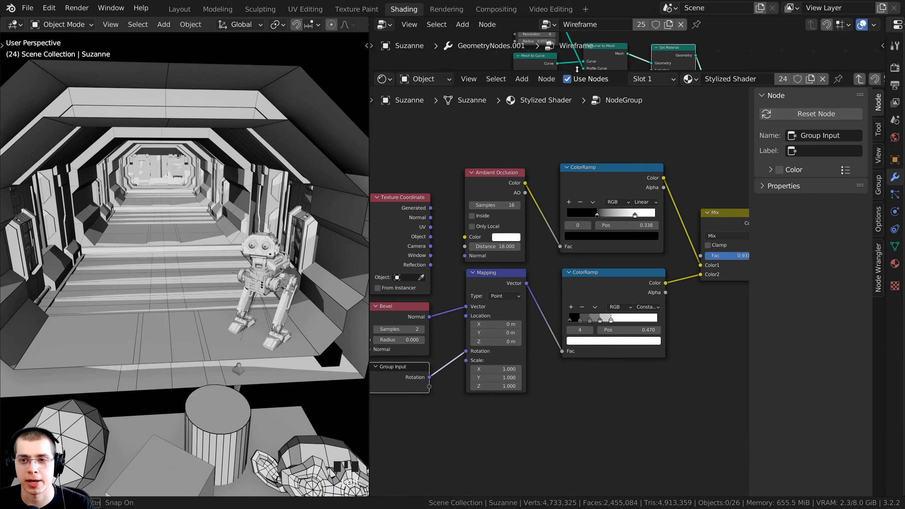
left_click(878, 193)
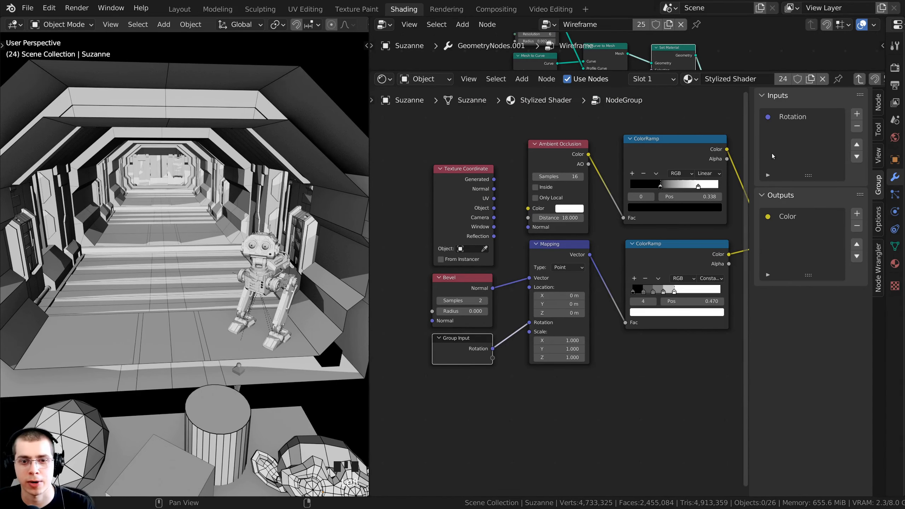
- Rename the group's Rotation input as "Light Rotation"
double_click(786, 118)
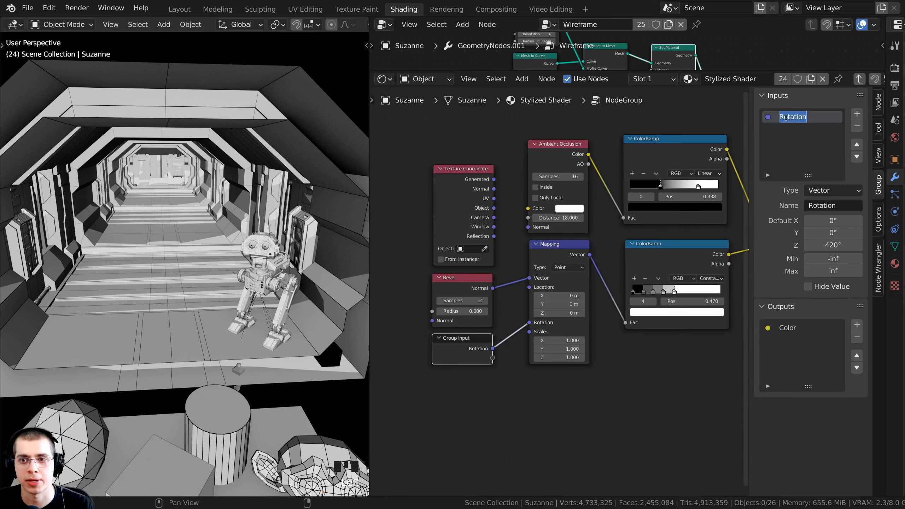
key("Home")
type("Light")
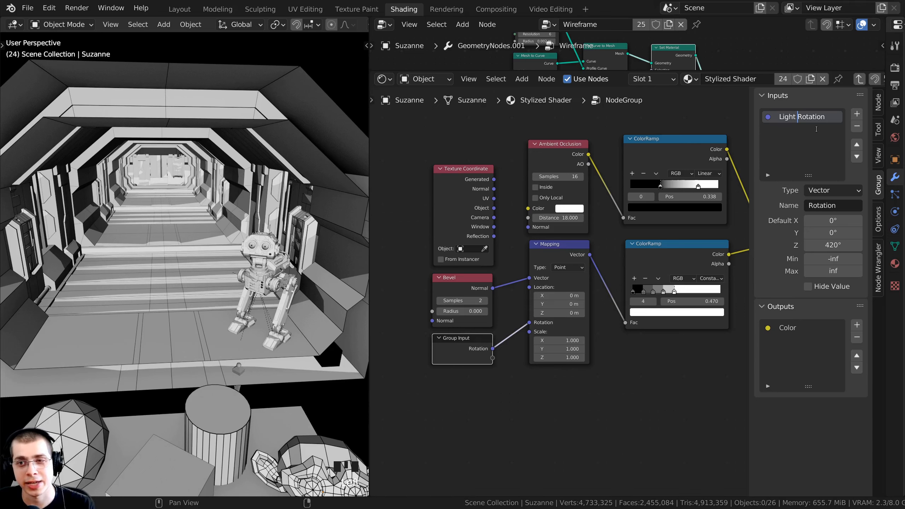
key("Return")
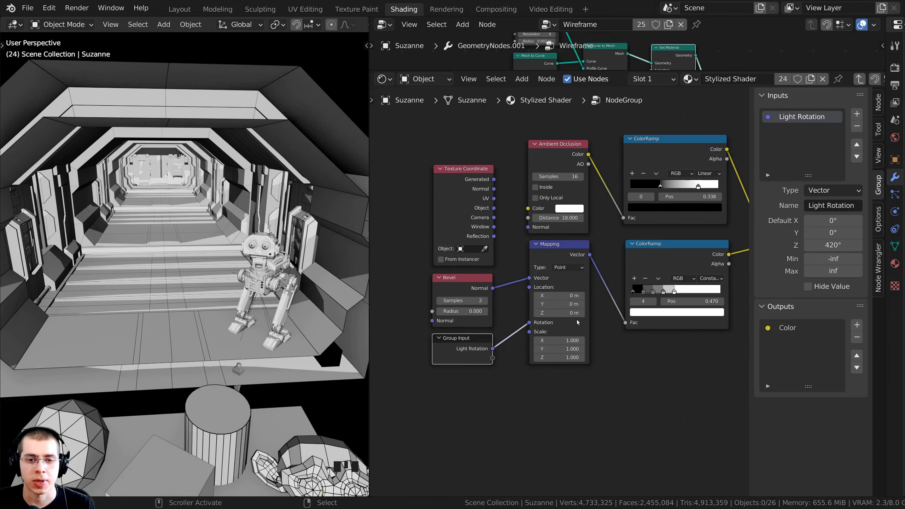
- Leave the group and examine the Light Rotation input on the Stylized Shader node
key("Tab")
scroll(527, 319, "up", 4)
middle_click_drag(488, 303, 535, 319)
scroll(538, 317, "up", 5)
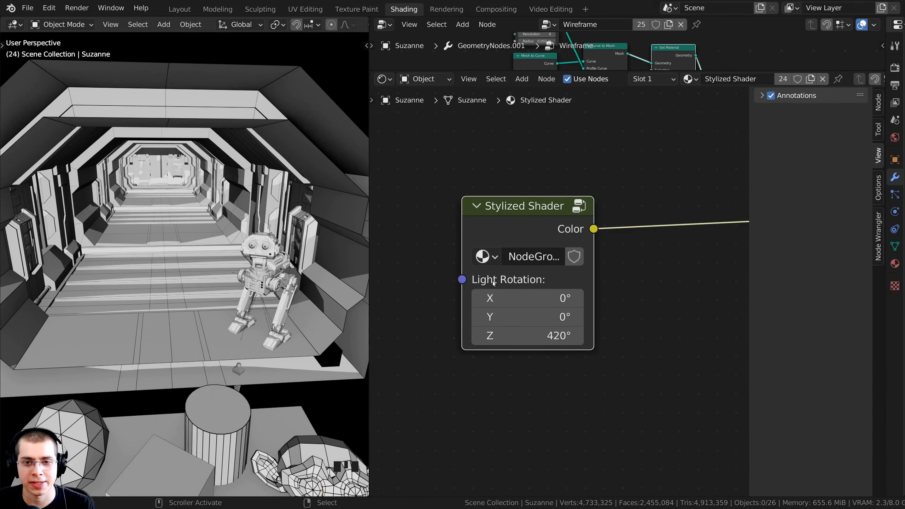
scroll(606, 206, "down", 5)
middle_click_drag(607, 206, 588, 214)
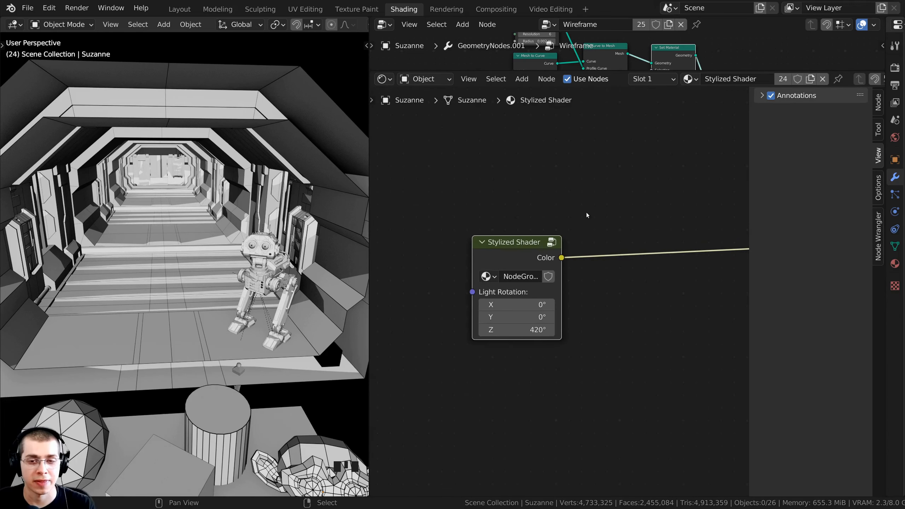
scroll(589, 216, "up", 2)
- Re-enter the group, hide the sidebar and move the Group Output away from the Mix node to make room
key("Tab")
scroll(670, 230, "down", 6)
middle_click_drag(670, 230, 468, 279)
scroll(573, 261, "down", 1)
key("n")
middle_click_drag(705, 239, 656, 301)
scroll(634, 289, "up", 1)
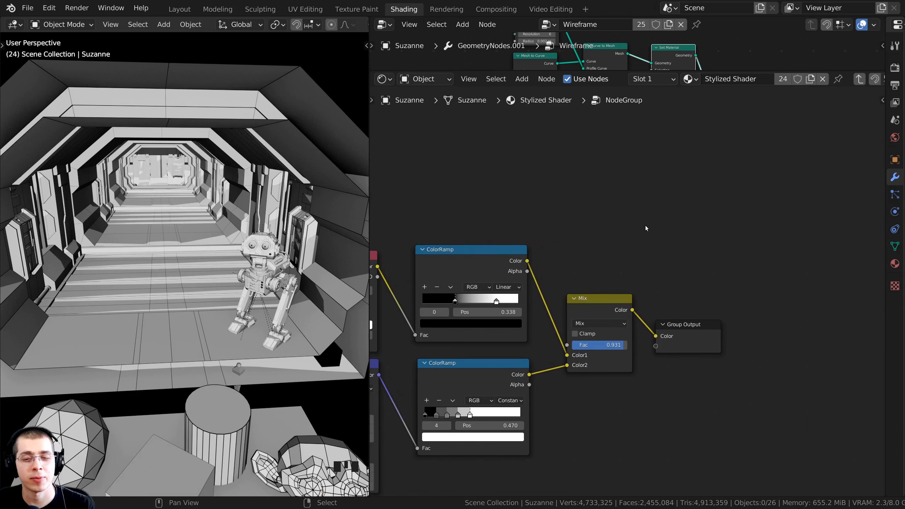
scroll(344, 237, "down", 1)
middle_click_drag(305, 238, 353, 241)
middle_click_drag(675, 300, 615, 302)
left_click_drag(644, 329, 749, 304)
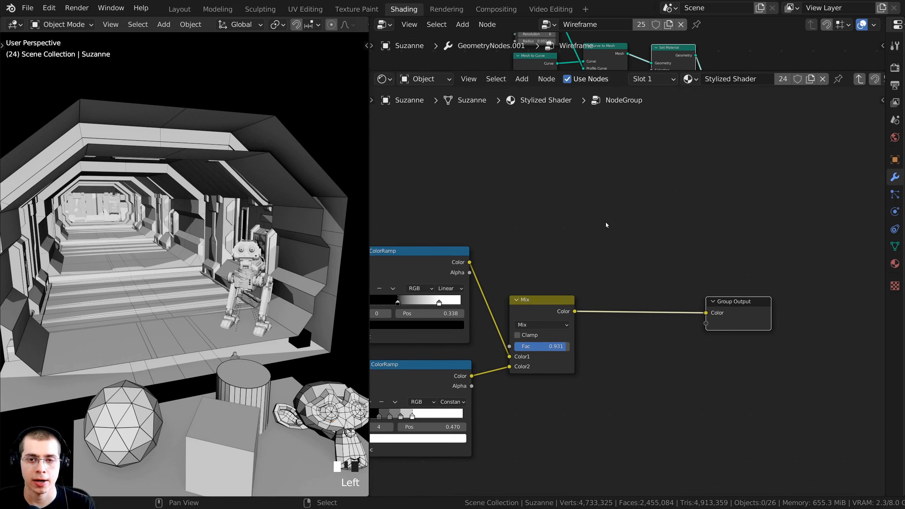
- Insert a ColorRamp node between the Mix and Group Output nodes and tidy their spacing
key("shift+a")
left_click(573, 223)
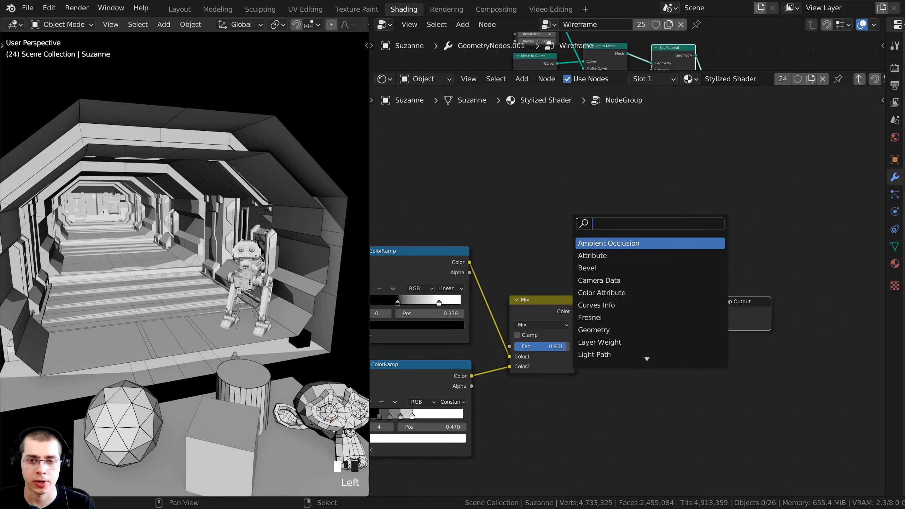
type("col")
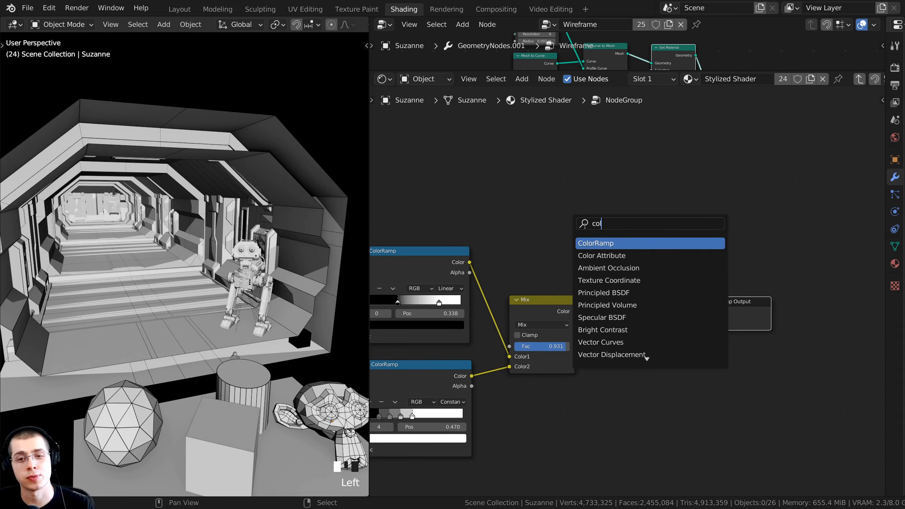
left_click(598, 246)
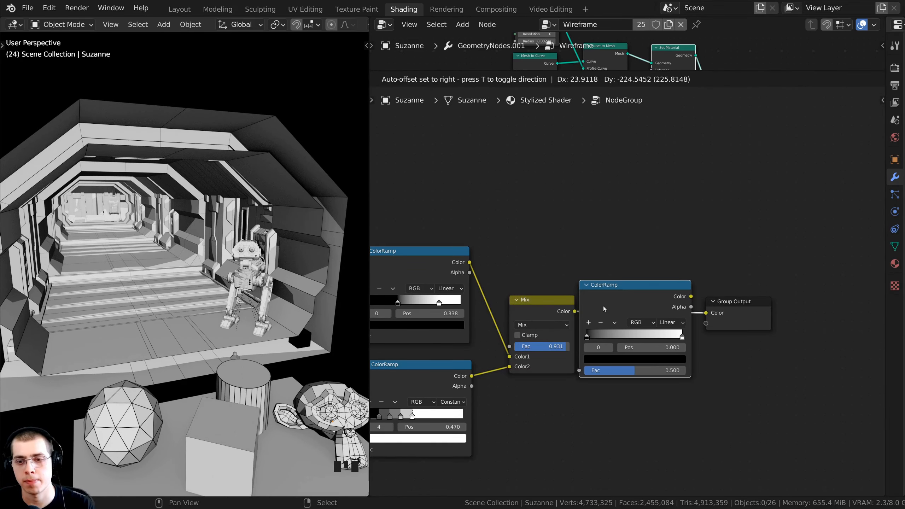
left_click(635, 306)
left_click_drag(659, 298, 639, 296)
left_click_drag(775, 303, 742, 302)
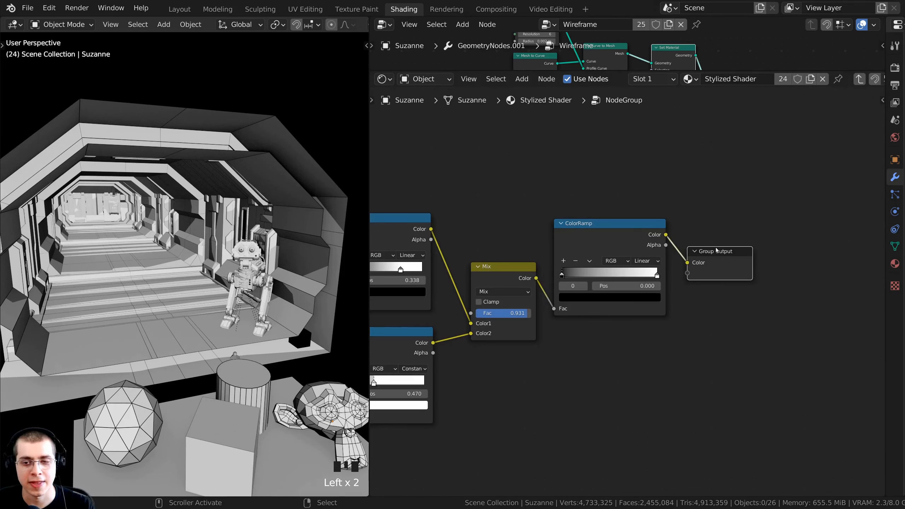
- Rename the node group's Color output as "Gray"
key("n")
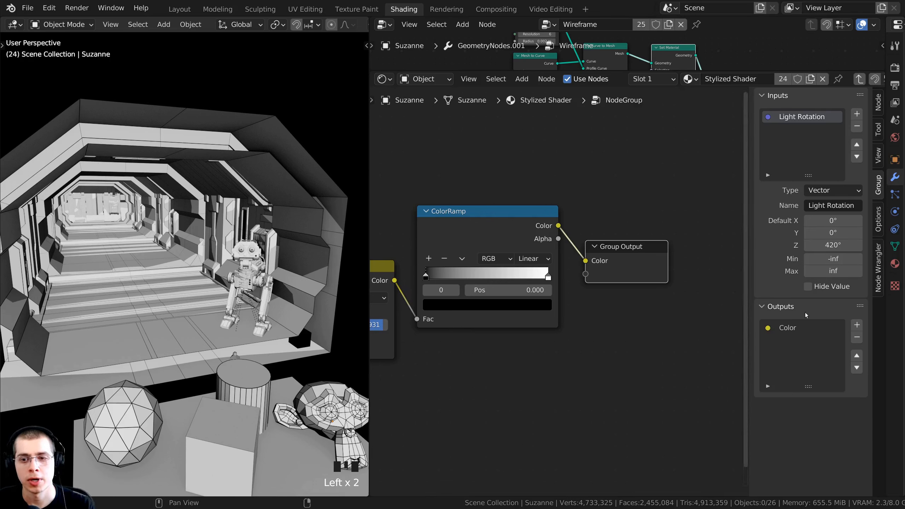
scroll(612, 254, "up", 2)
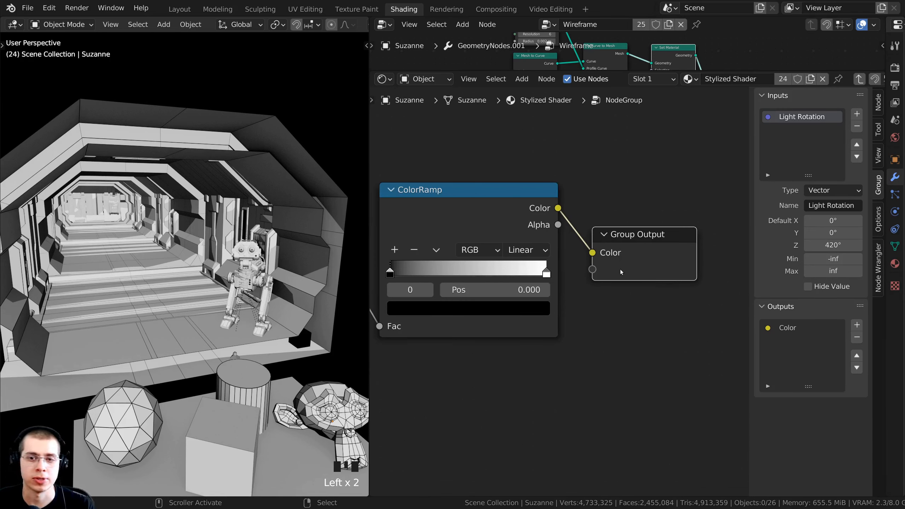
double_click(789, 327)
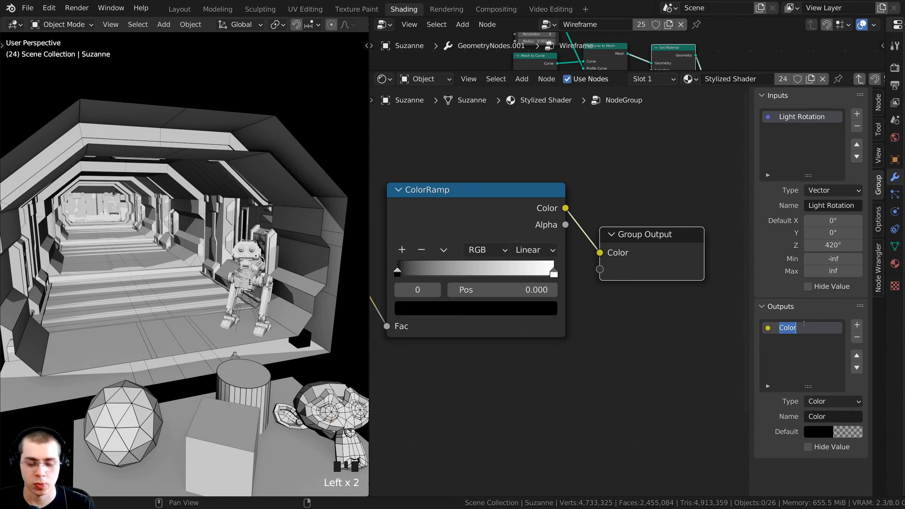
type("Gray")
key("Return")
scroll(740, 272, "down", 1)
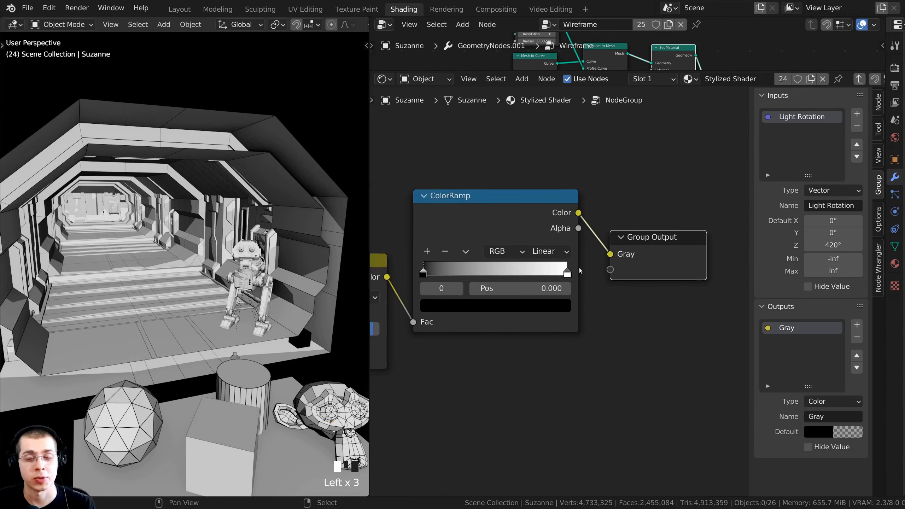
- Leave the group and examine the Gray output on the Stylized Shader node
key("Tab")
key("Home")
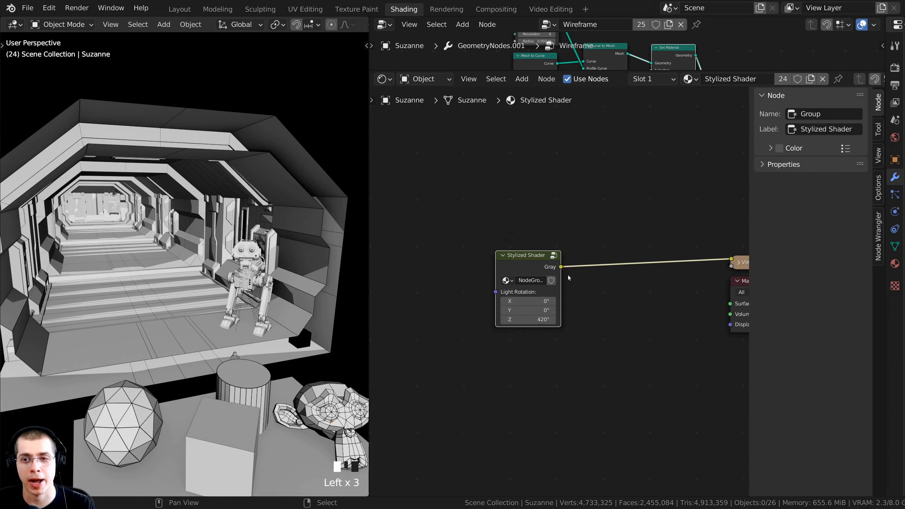
scroll(470, 293, "up", 2)
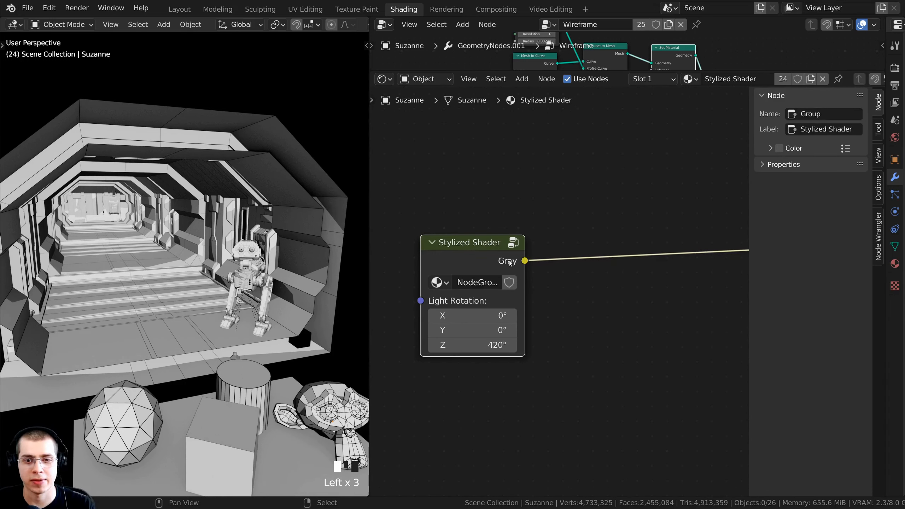
scroll(483, 282, "down", 2)
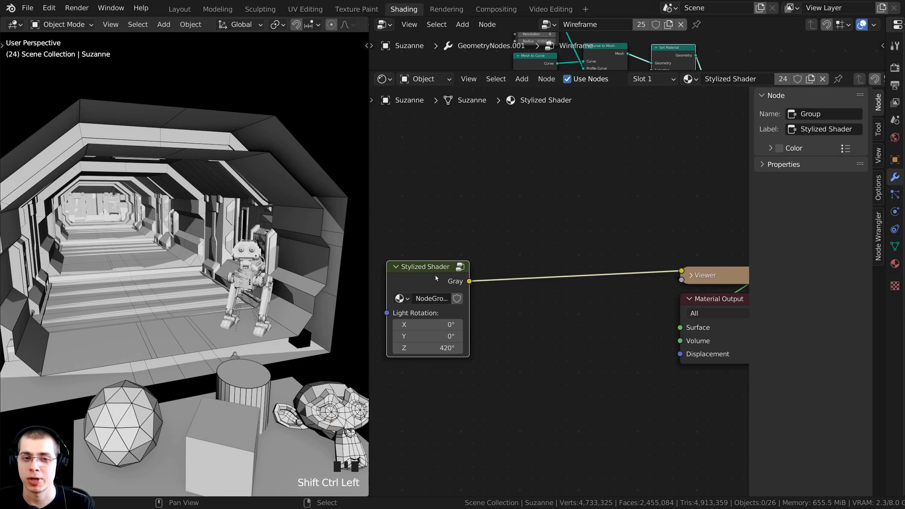
left_click_drag(402, 274, 405, 273)
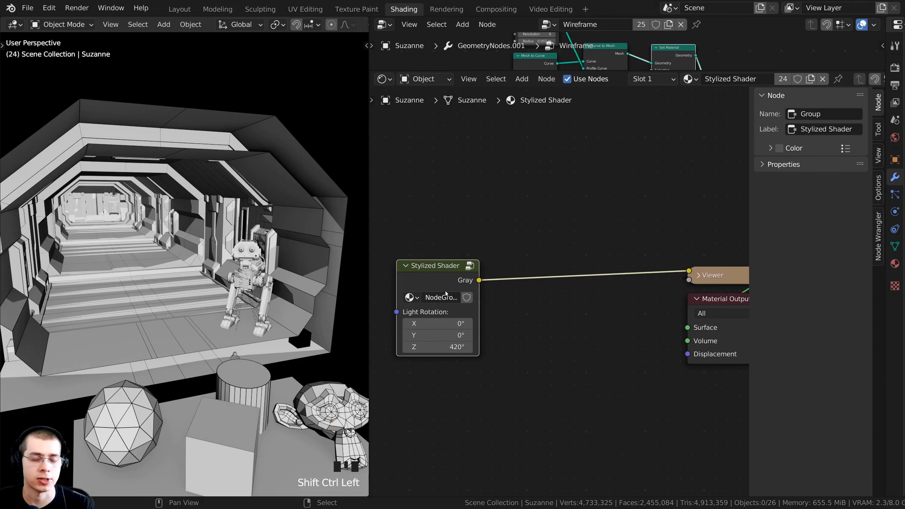
scroll(518, 268, "down", 2)
- Re-enter the group and move the ColorRamp before the Group Output upward to make room beneath it
key("Tab")
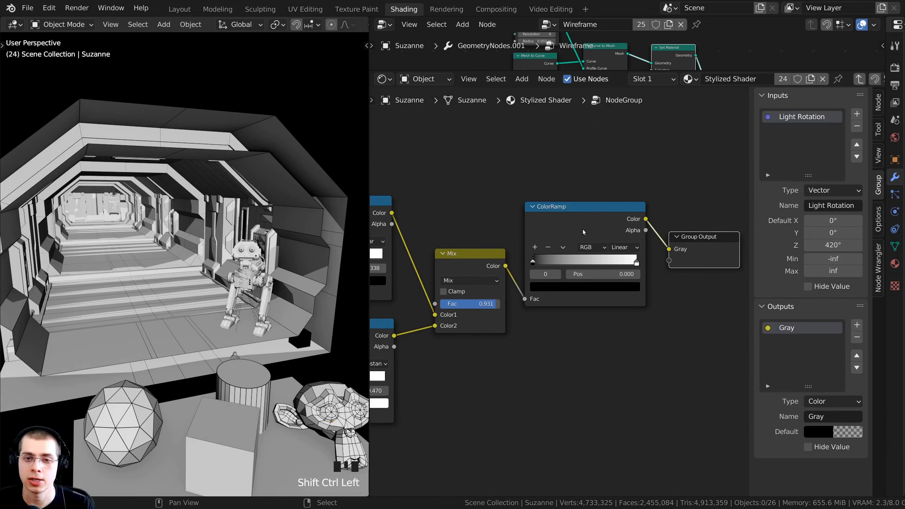
middle_click_drag(584, 231, 587, 206)
scroll(587, 207, "down", 2)
left_click_drag(590, 173, 590, 127)
middle_click_drag(589, 127, 582, 219)
left_click_drag(581, 215, 579, 155)
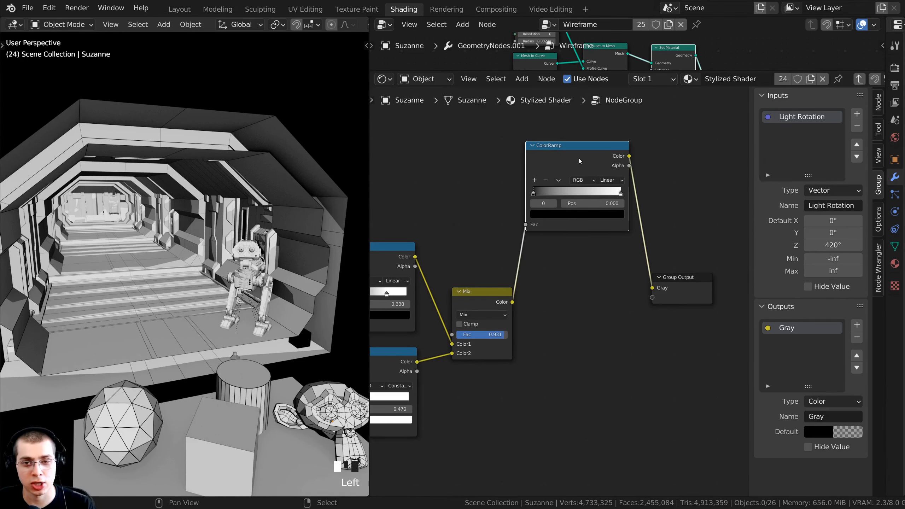
- Duplicate the ColorRamp with its Mix connection kept, place the copy below the original and shift the Group Output upward
key("shift+ctrl+d")
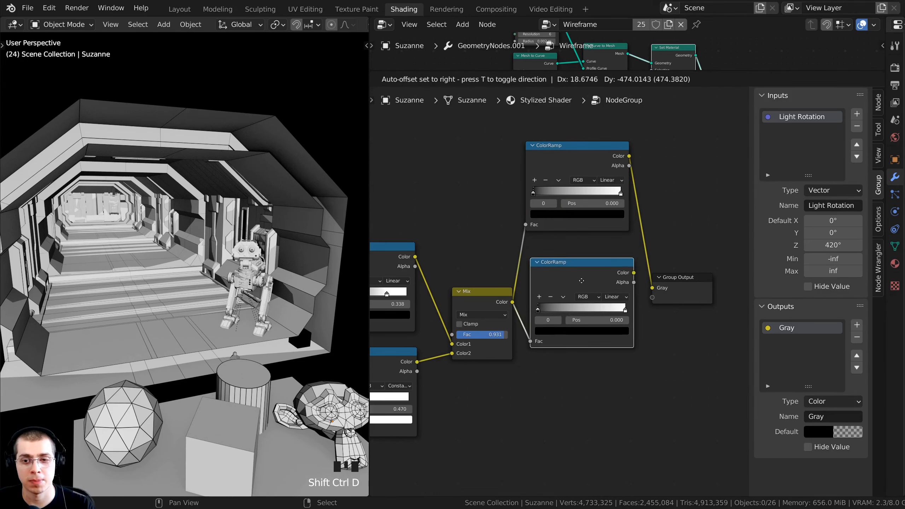
left_click(581, 282)
left_click_drag(677, 279, 685, 248)
left_click_drag(685, 247, 685, 245)
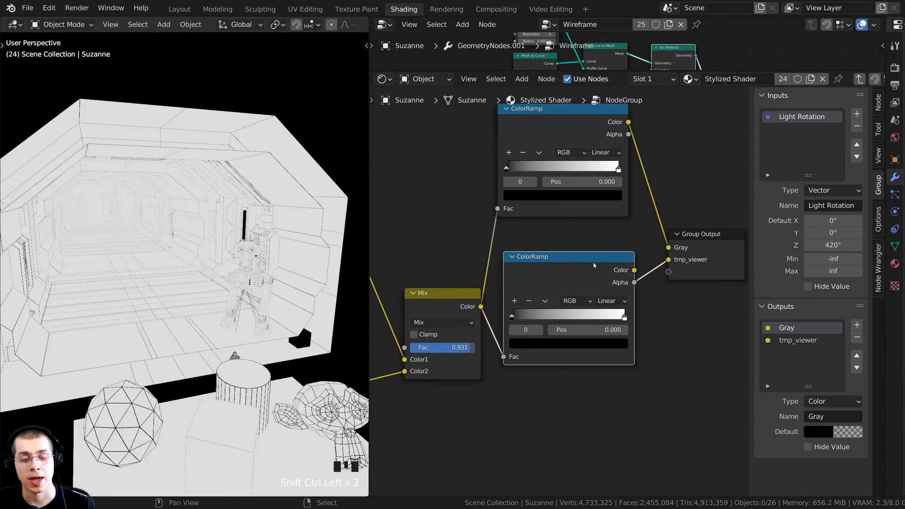
- Tidy the duplicated ColorRamp's position and preview its Color output in the viewport
left_click_drag(594, 265, 593, 250)
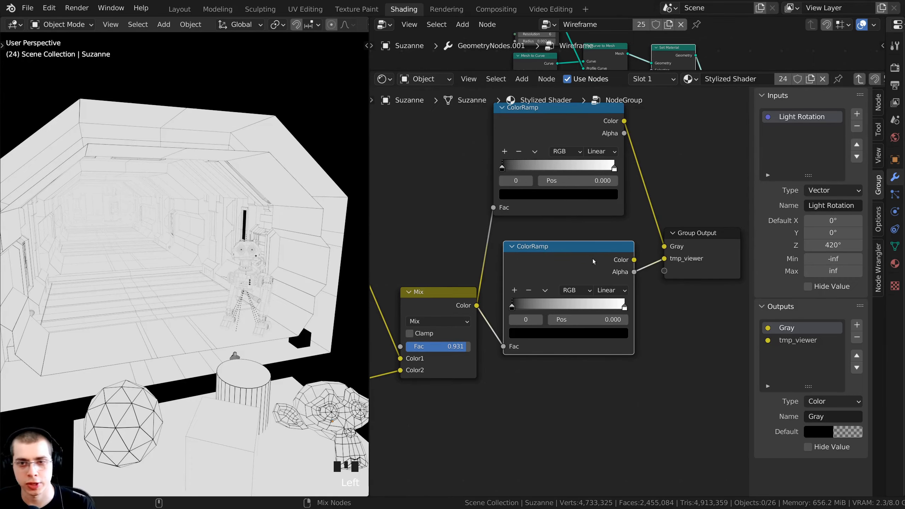
left_click(592, 261, "ctrl+shift")
left_click(577, 262, "ctrl+shift")
left_click(576, 262, "ctrl+shift")
left_click(577, 262, "ctrl+shift")
- Move the duplicated ColorRamp's white stop to position 0.590 and tint it light blue
scroll(577, 262, "up", 2)
left_click(664, 316)
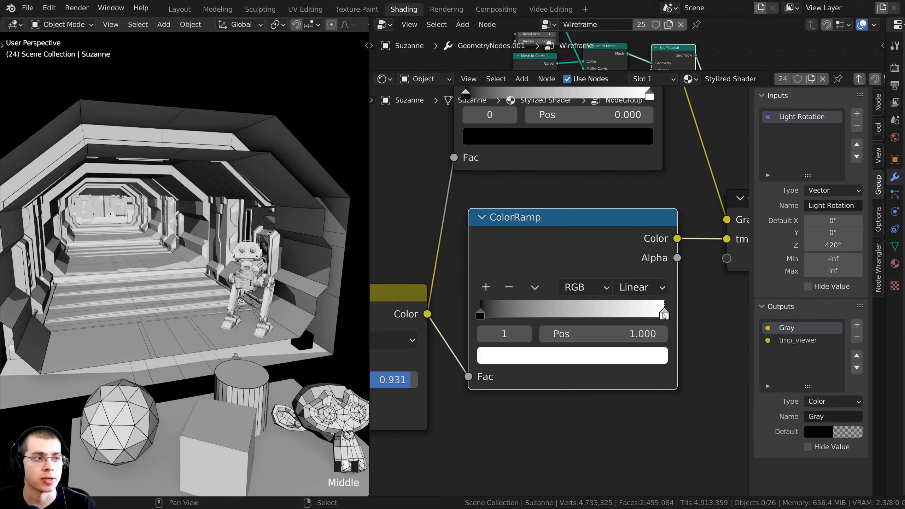
left_click_drag(663, 315, 588, 313)
left_click(577, 357)
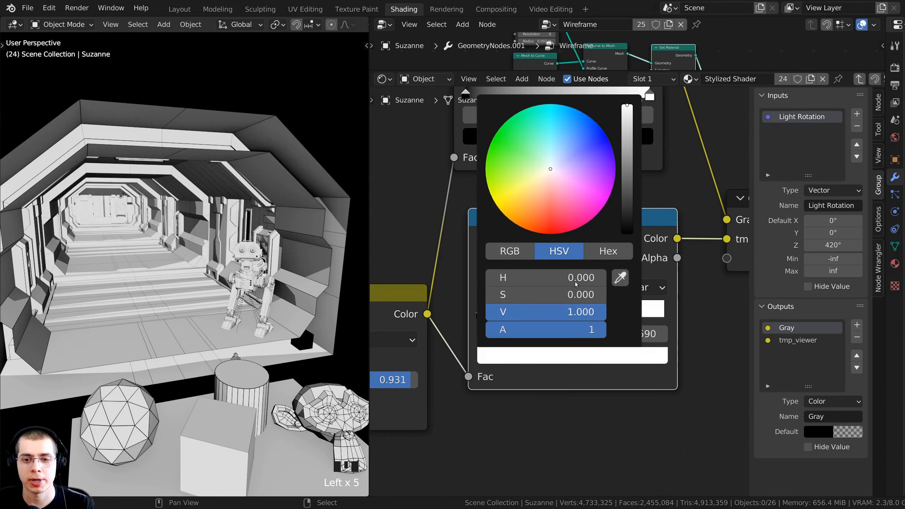
mouse_move(550, 169)
left_mouse_down()
mouse_move(545, 159)
mouse_move(556, 156)
left_mouse_up()
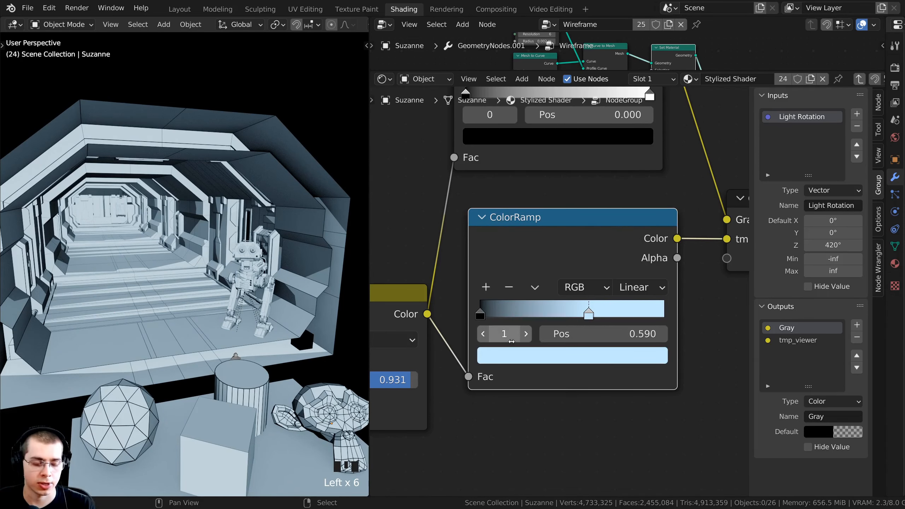
- Add a stop at about 0.281 between the black and light-blue stops and color it a darker blue
left_click(530, 309, "ctrl")
middle_click_drag(548, 352, 555, 377)
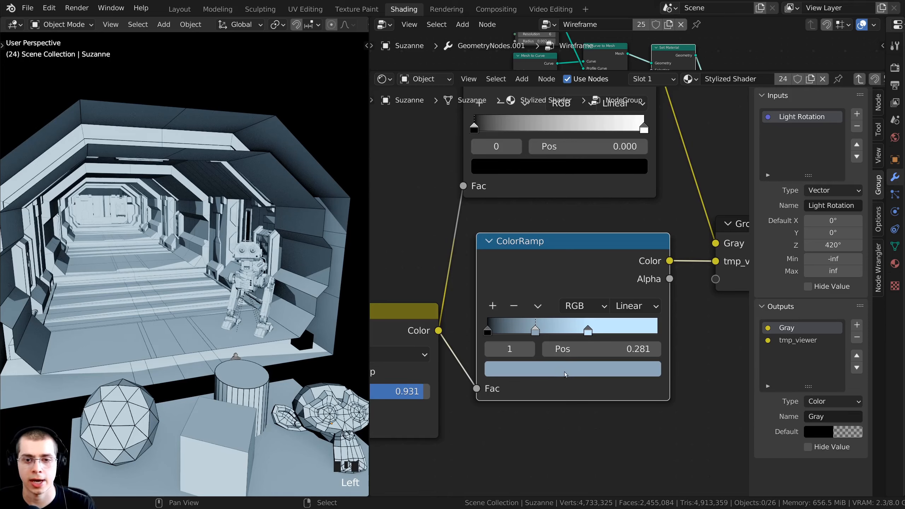
left_click(551, 368)
left_click_drag(559, 183, 563, 174)
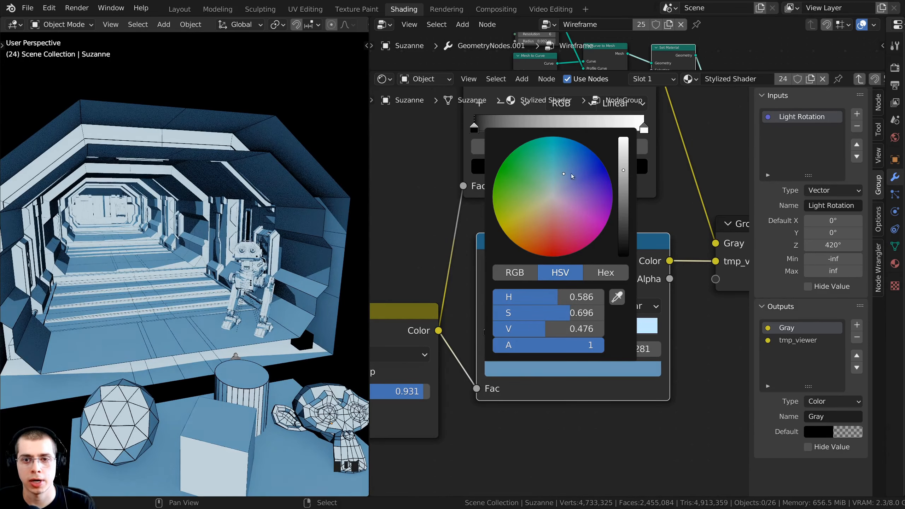
left_click_drag(623, 170, 623, 199)
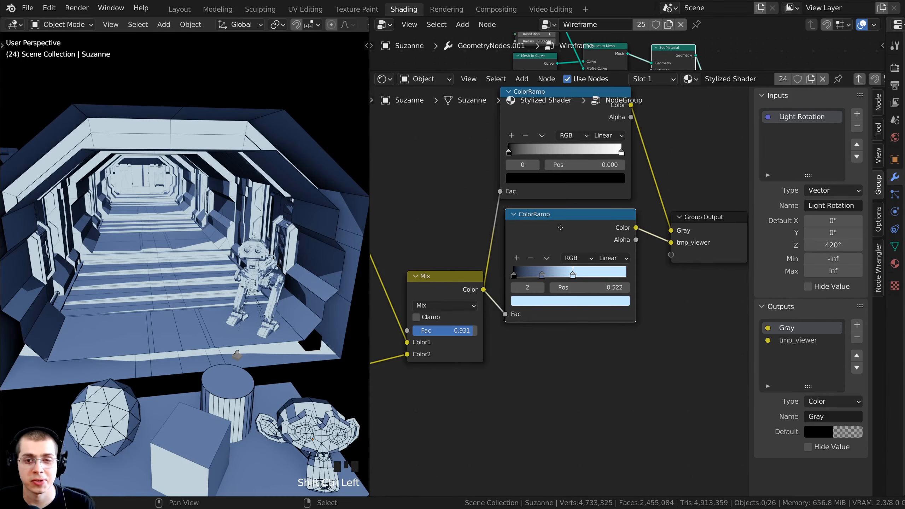
- Duplicate the blue ColorRamp with its Mix connection kept and place the copy below it
left_click_drag(560, 227, 557, 232)
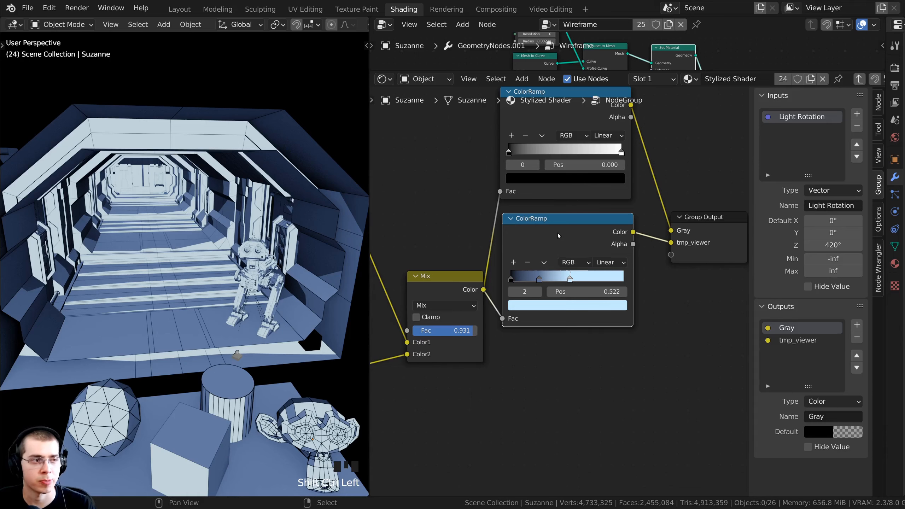
key("ctrl+shift+d")
left_click(559, 352)
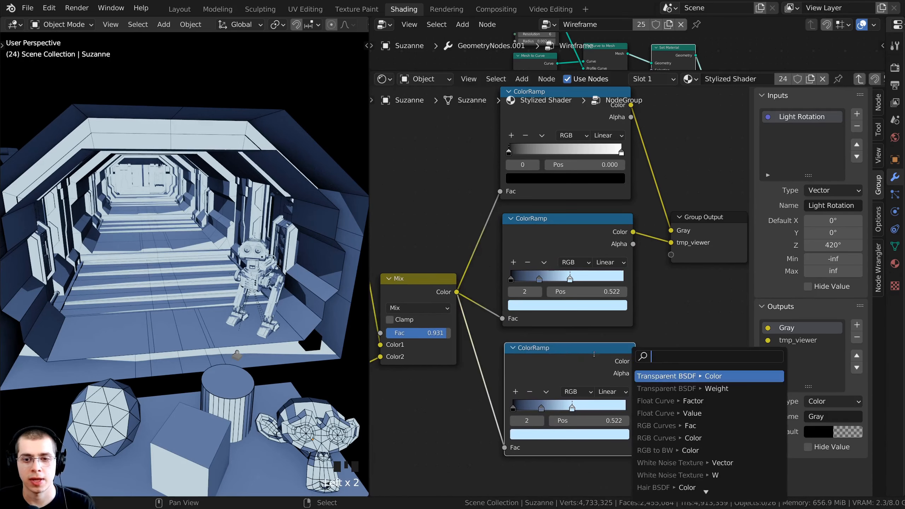
- Recolor the lowest ColorRamp's middle stop a bright saturated blue, then move it to 0.166 and the light-blue stop to 0.397
scroll(562, 358, "up", 3)
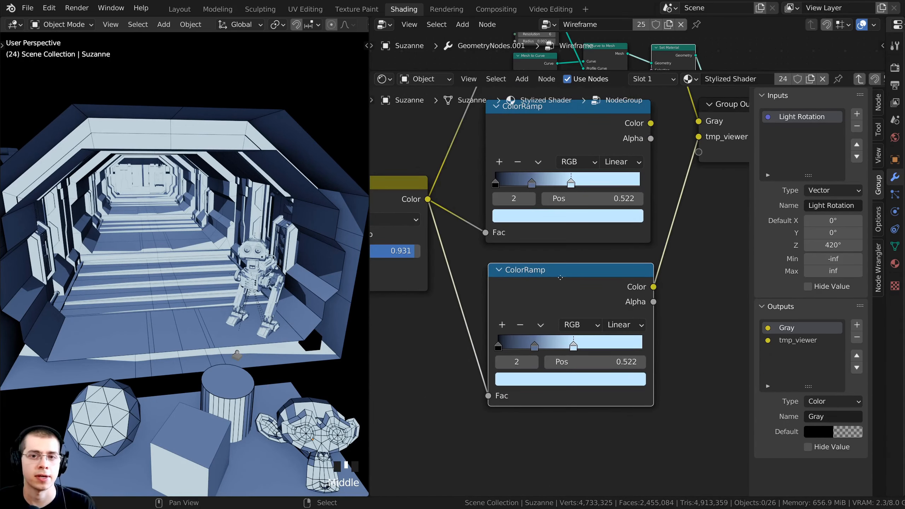
middle_click_drag(270, 295, 306, 295)
scroll(420, 316, "up", 1)
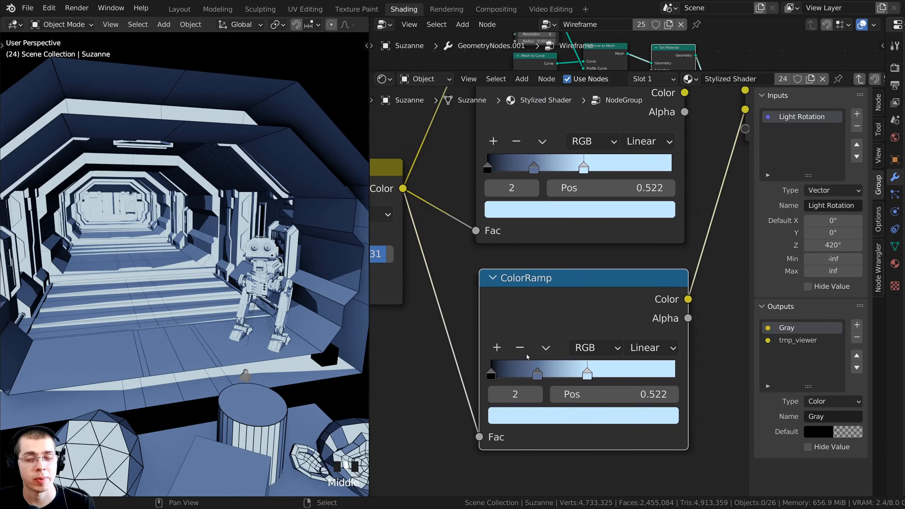
left_click(536, 376)
scroll(543, 430, "up", 1, "shift")
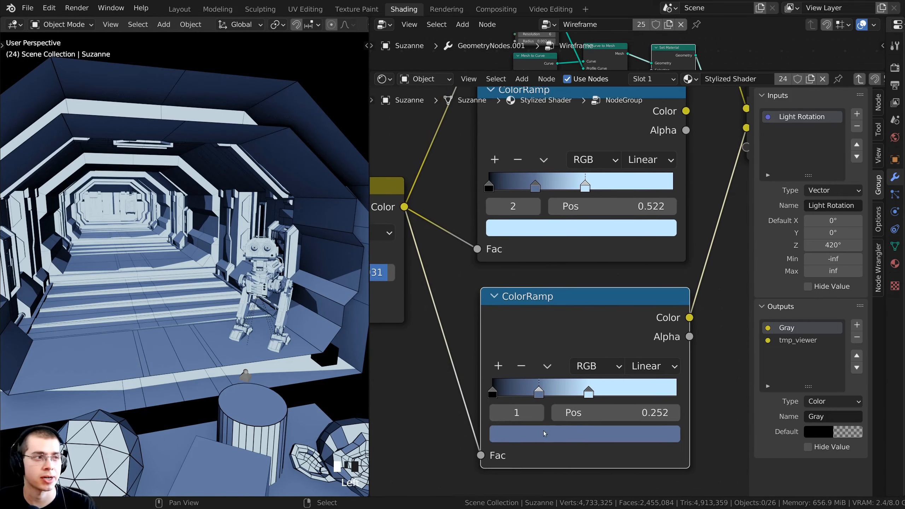
left_click(542, 437)
left_click_drag(568, 229, 586, 211)
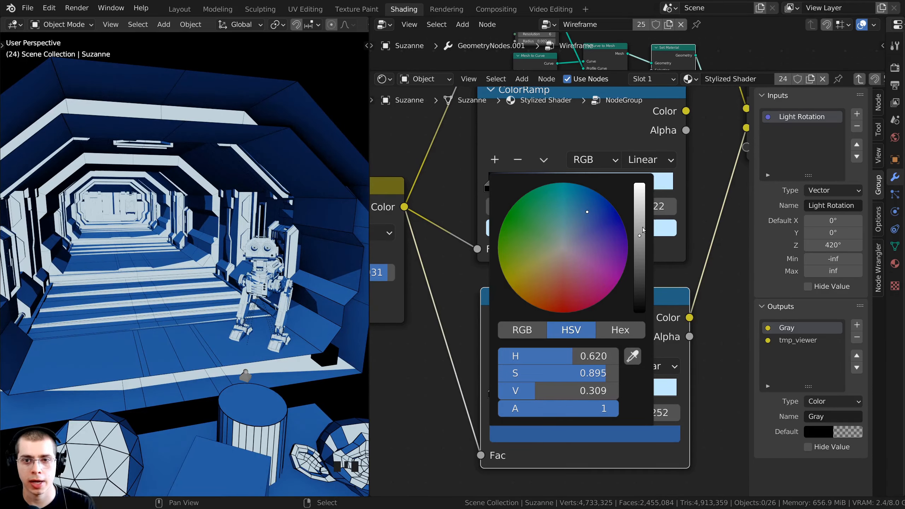
left_click_drag(643, 230, 643, 215)
left_click_drag(539, 392, 525, 392)
left_click_drag(588, 392, 564, 392)
- Examine the blue shading on the corridor and robot along with the group's node network
middle_click_drag(250, 285, 301, 315)
scroll(548, 338, "down", 8)
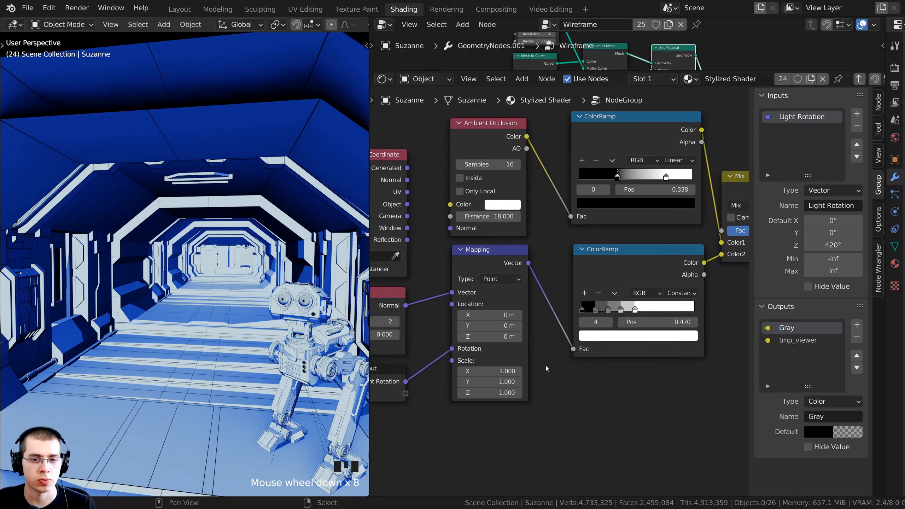
scroll(210, 281, "down", 6)
mouse_move(266, 228)
middle_mouse_down()
mouse_move(292, 227)
mouse_move(262, 228)
middle_mouse_up()
middle_click_drag(262, 228, 253, 236, "shift")
scroll(507, 274, "down", 3)
middle_click_drag(507, 273, 729, 271)
scroll(626, 266, "up", 7)
scroll(621, 264, "down", 2)
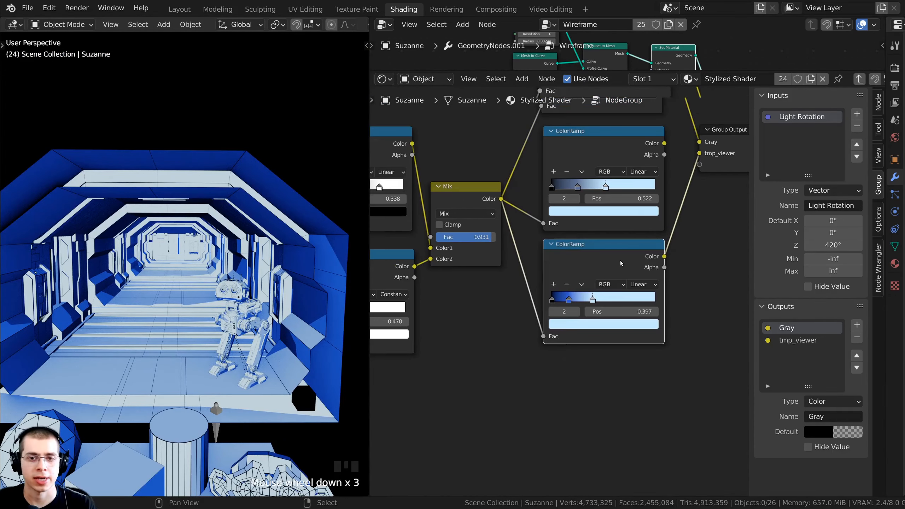
- Duplicate the saturated-blue ColorRamp with its Mix connection kept, place it below and preview its Color output
scroll(602, 266, "down", 2)
middle_click_drag(602, 262, 602, 247)
key("shift+ctrl+d")
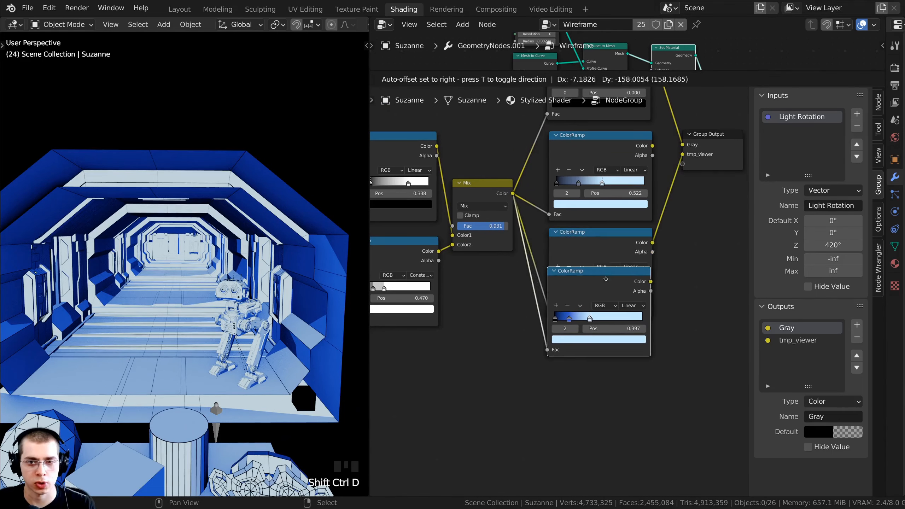
left_click(608, 337)
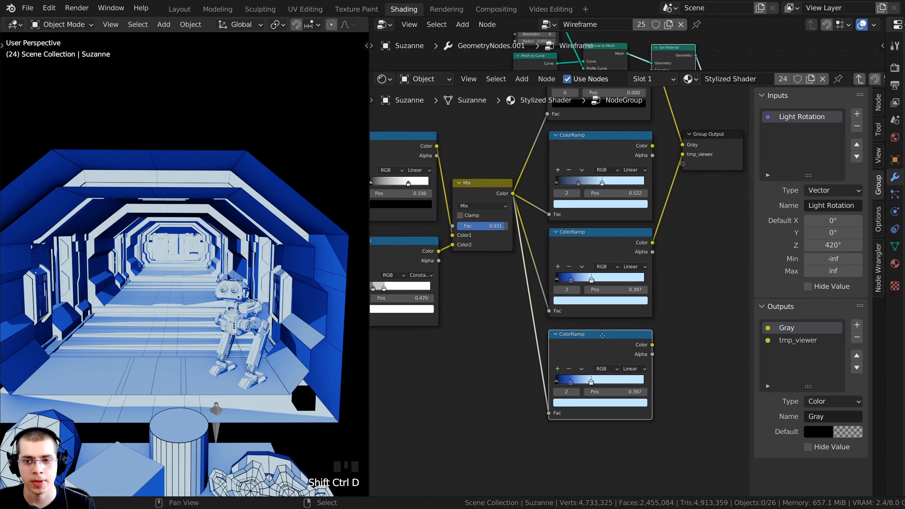
scroll(586, 321, "up", 1)
left_click(578, 330, "ctrl+shift")
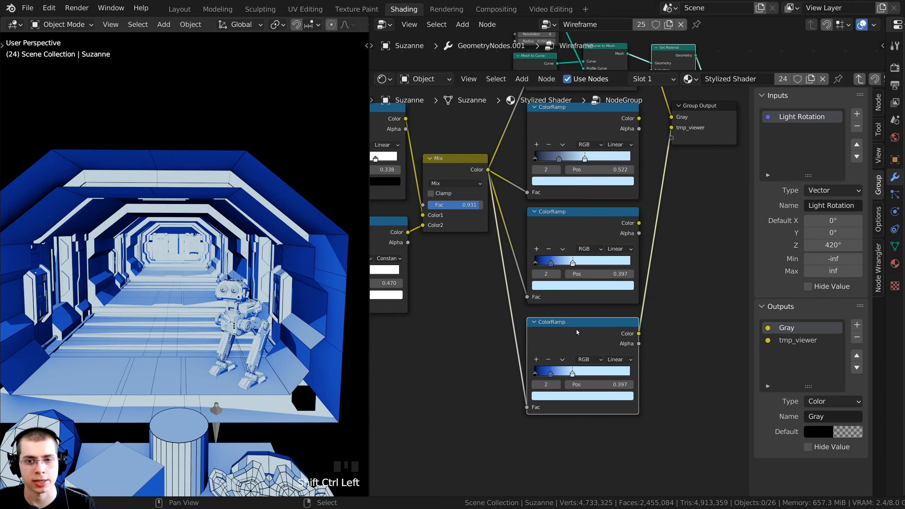
- Recolor the lowest ColorRamp's middle blue stop to red
middle_click_drag(576, 330, 559, 299)
scroll(518, 341, "up", 3)
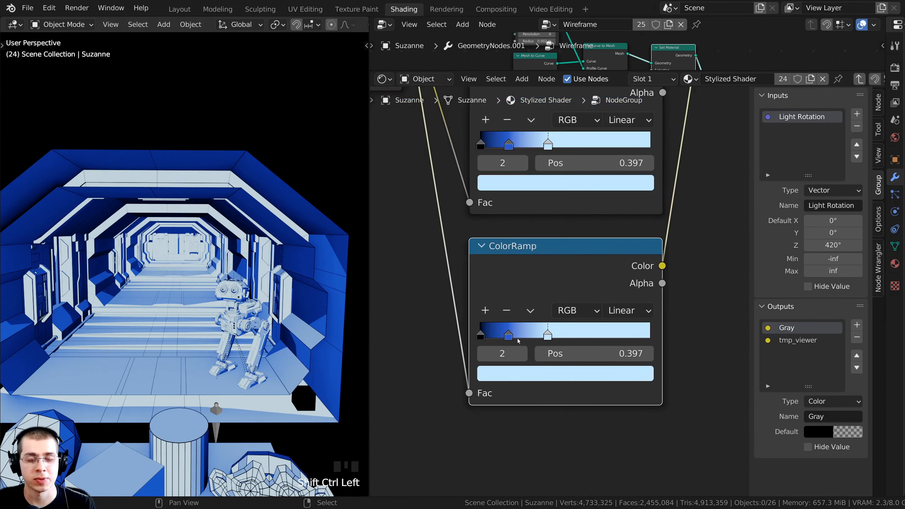
left_click(510, 333)
scroll(513, 342, "down", 1)
middle_click_drag(512, 356, 525, 410)
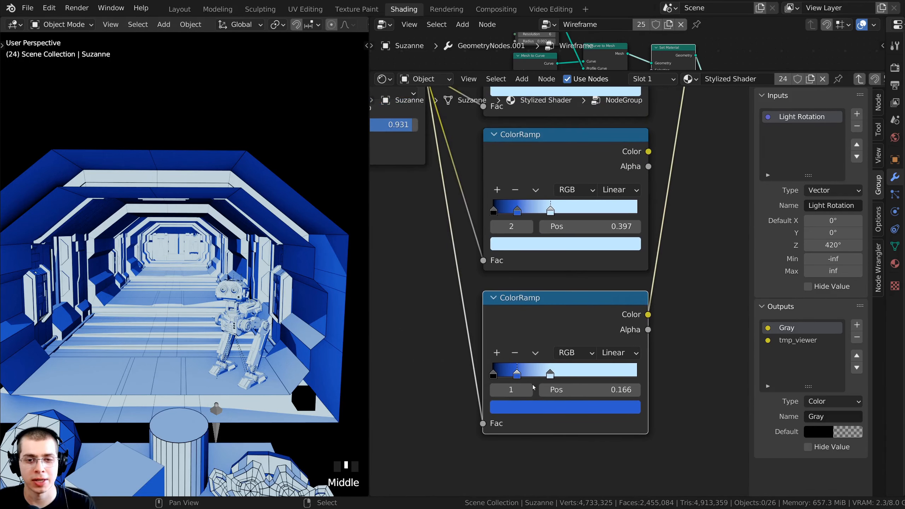
left_click(525, 409)
left_click_drag(570, 235, 547, 270)
key("ctrl+v")
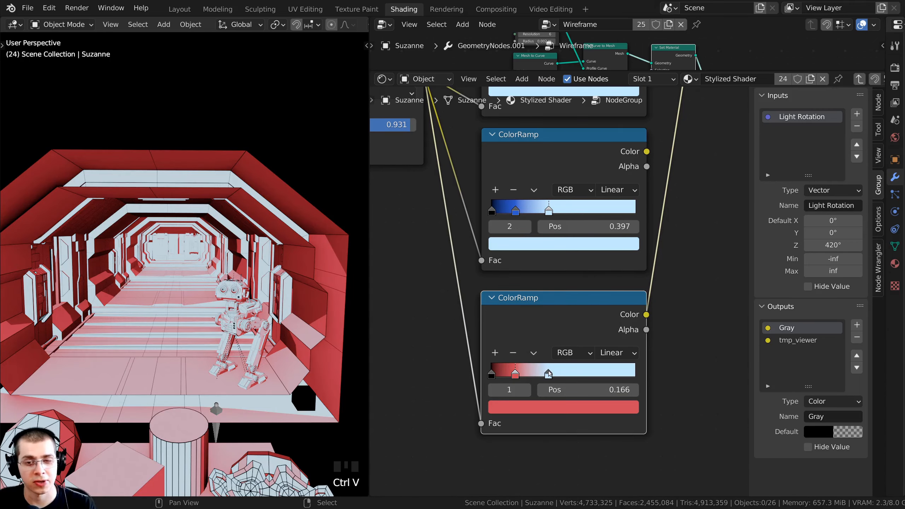
- Recolor the lowest ColorRamp's light-blue stop at 0.397 to pure white, with R, G and B at 1
left_click(549, 374)
left_click(541, 403)
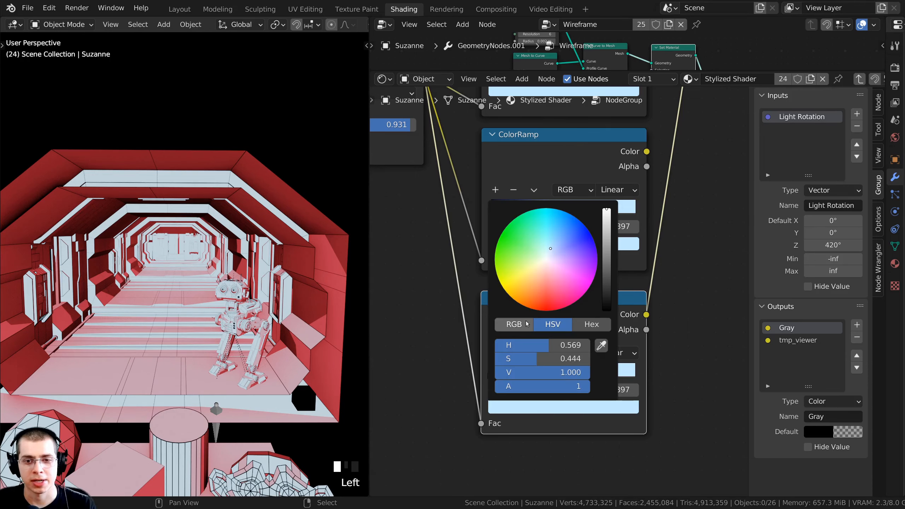
left_click(525, 324)
left_click(544, 350)
type("1")
key("Return")
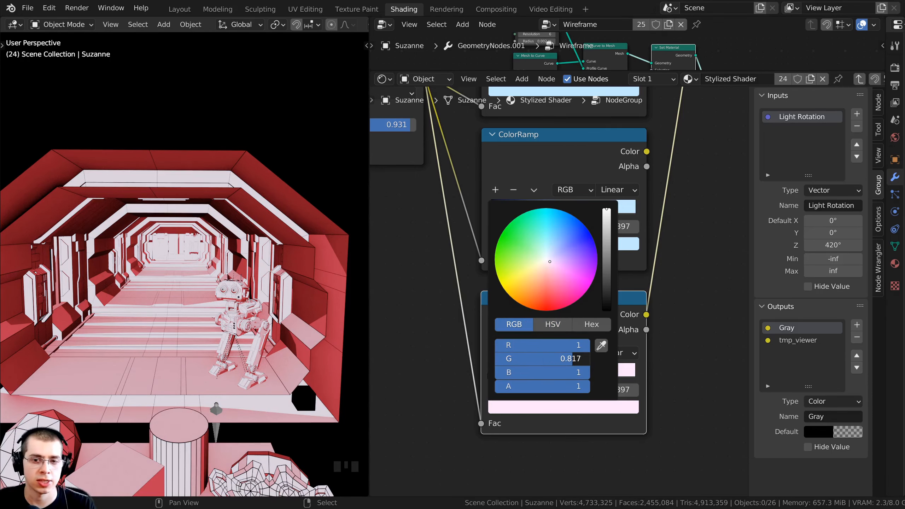
left_click(542, 359)
type("1")
key("Return")
middle_click_drag(352, 305, 332, 307)
left_click_drag(539, 330, 540, 326)
middle_click_drag(331, 332, 345, 329)
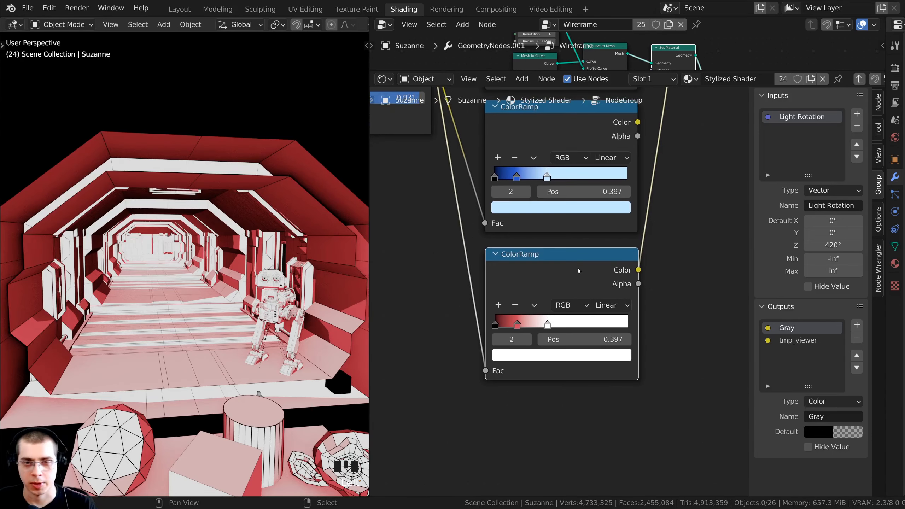
- Duplicate the red-to-white ColorRamp with its Mix connection kept and place the copy directly below it
key("ctrl+shift+d")
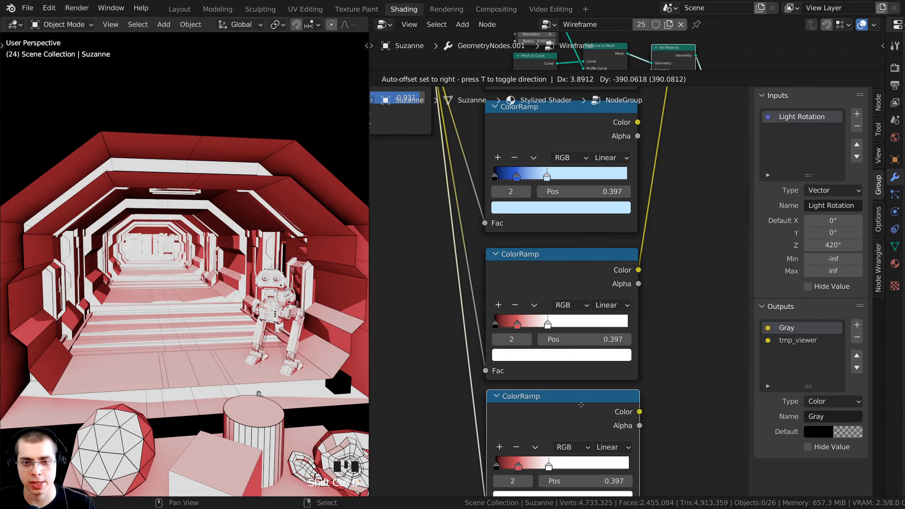
left_click(581, 408)
scroll(581, 408, "down", 1)
scroll(580, 406, "up", 1)
middle_click_drag(579, 406, 583, 322)
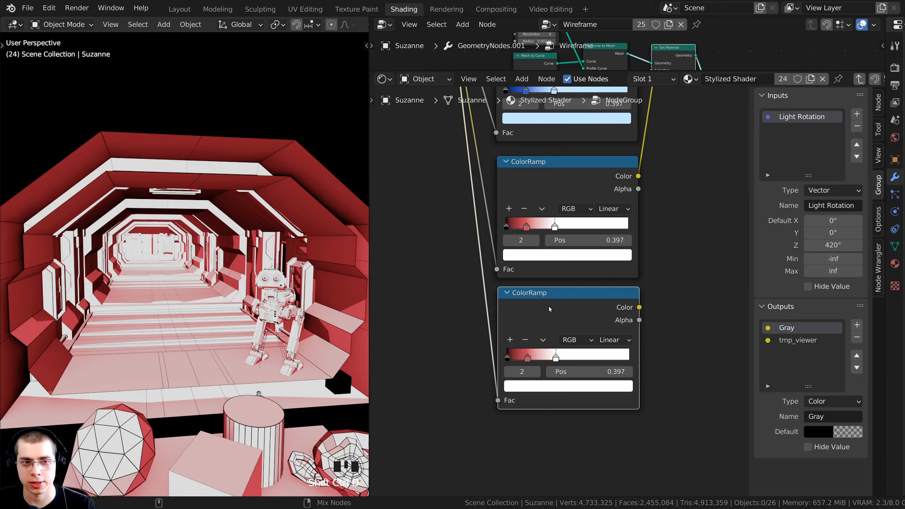
middle_click_drag(292, 314, 270, 306)
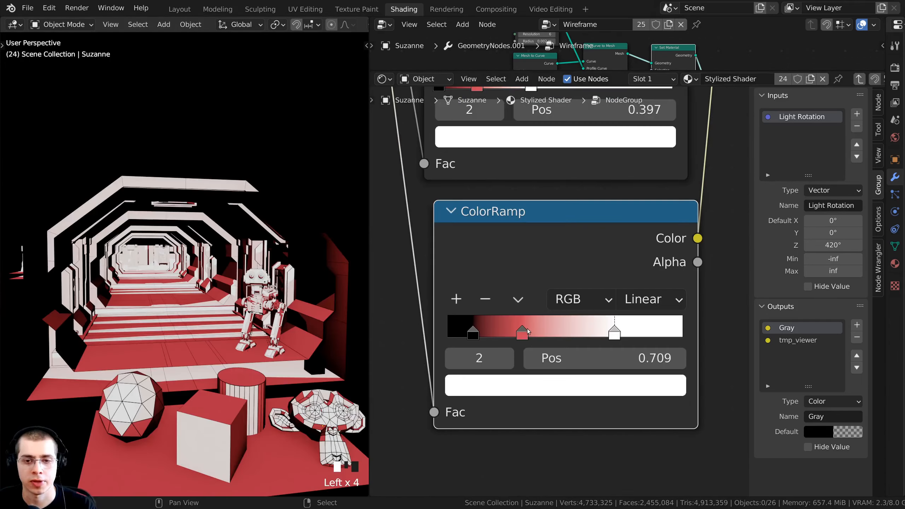
- Reposition the lowest ColorRamp's stops: black at 0.000, red at 0.400 and white at 0.465
mouse_move(528, 331)
left_mouse_down()
mouse_move(605, 334)
mouse_move(541, 334)
mouse_move(572, 334)
mouse_move(557, 333)
left_mouse_up()
middle_click_drag(536, 333, 570, 321)
scroll(555, 323, "up", 1)
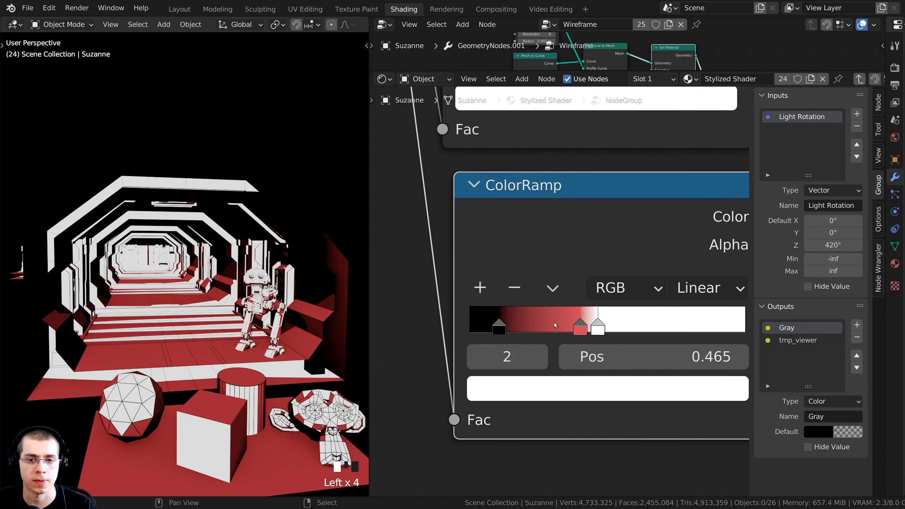
left_click_drag(500, 326, 464, 326)
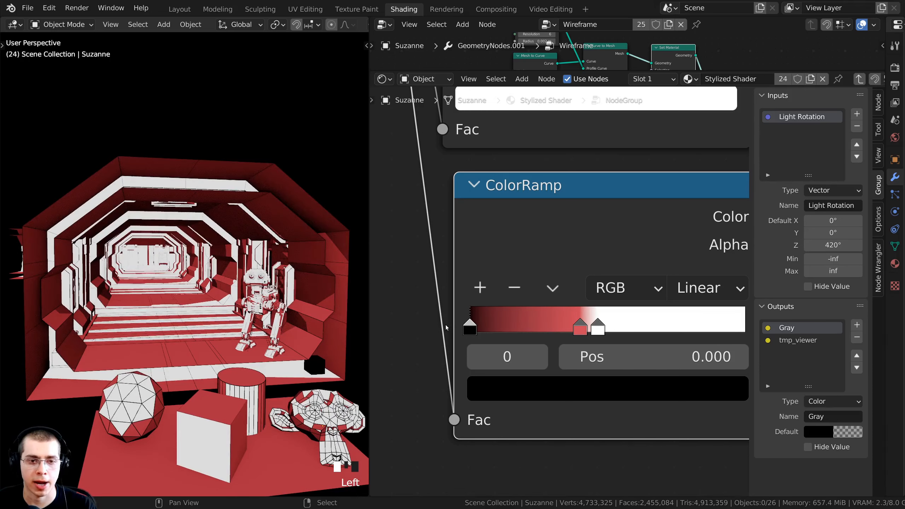
middle_click_drag(522, 331, 529, 333)
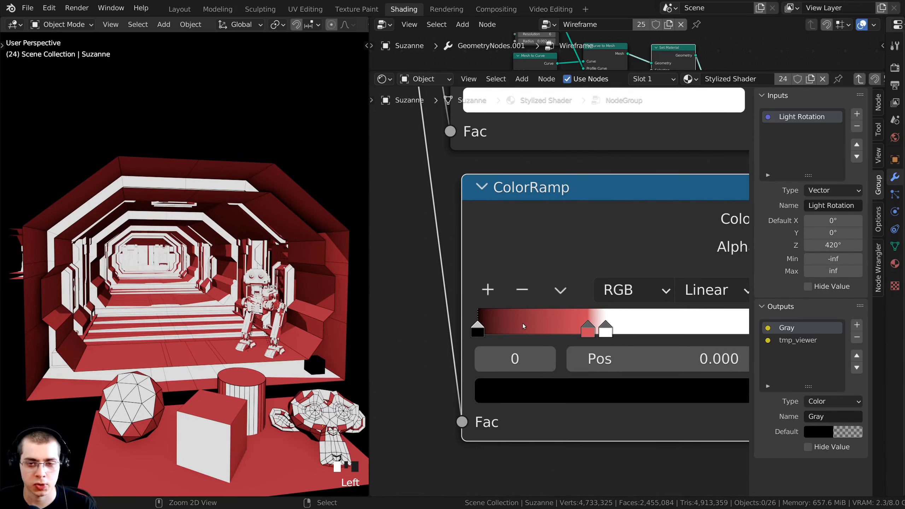
- Add a stop at 0.104 between black and red on the lowest ColorRamp and color it periwinkle blue
left_click(524, 326, "ctrl")
left_click_drag(523, 329, 504, 329)
scroll(490, 311, "down", 2)
middle_click_drag(490, 310, 458, 332)
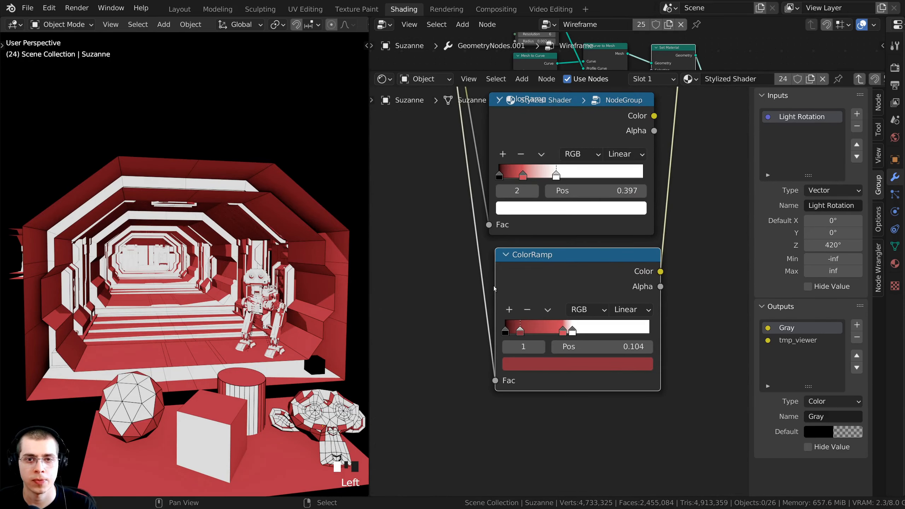
left_click(520, 415)
left_click_drag(542, 200, 539, 181)
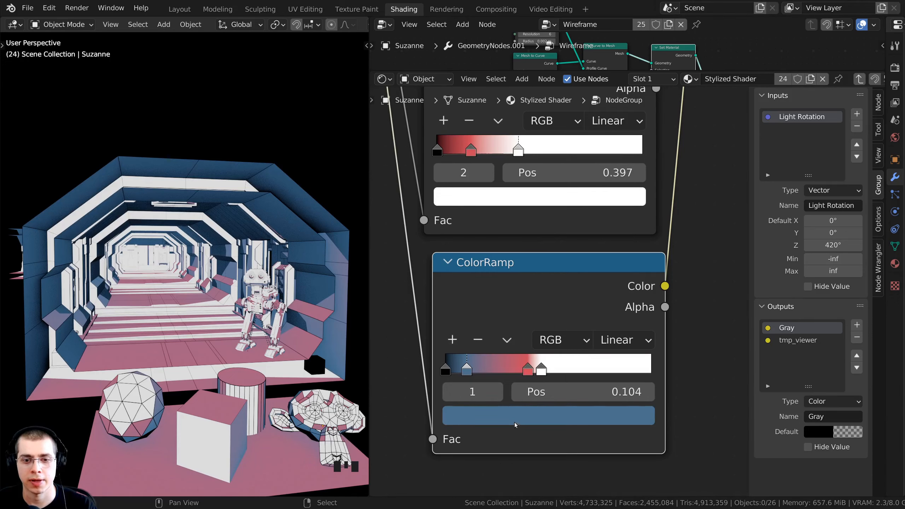
left_click(515, 422)
left_click_drag(545, 180, 541, 179)
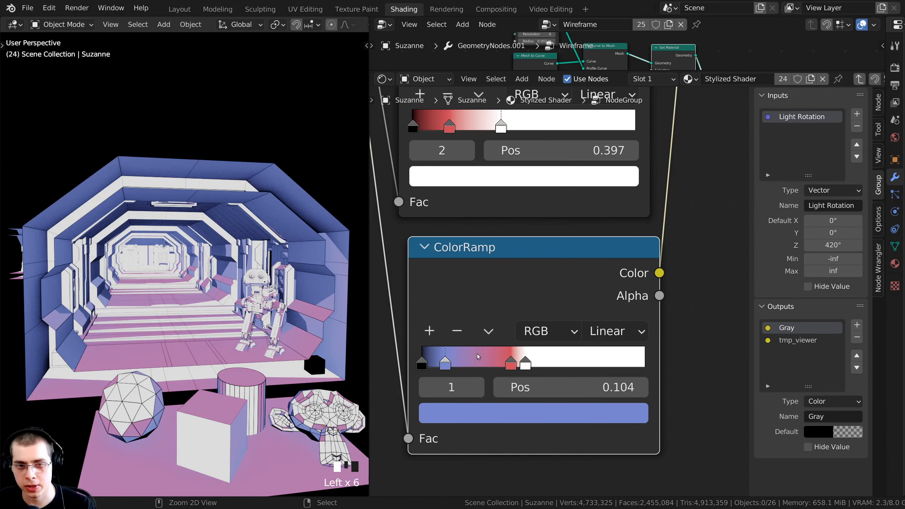
- Add a stop at 0.184 on the lowest ColorRamp and give it the red copied from the 0.400 stop
left_click(477, 355, "ctrl")
left_click_drag(479, 361, 464, 361)
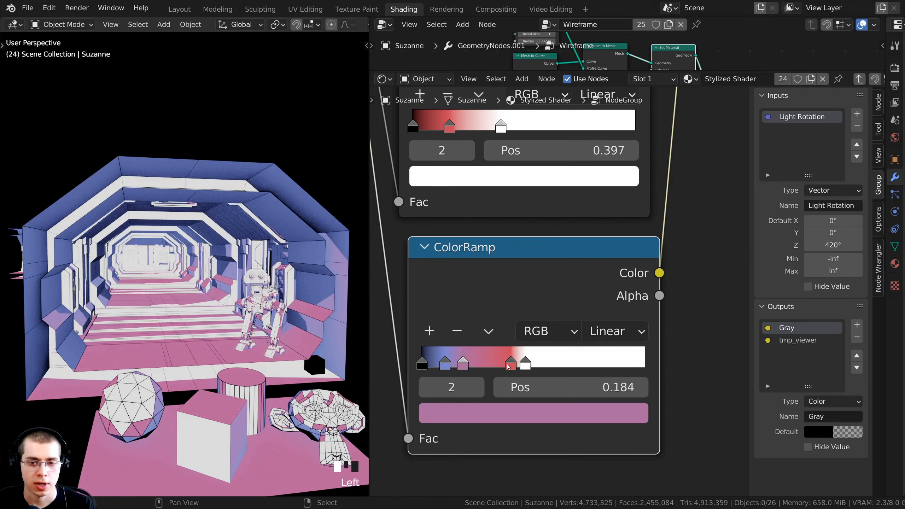
left_click(510, 364)
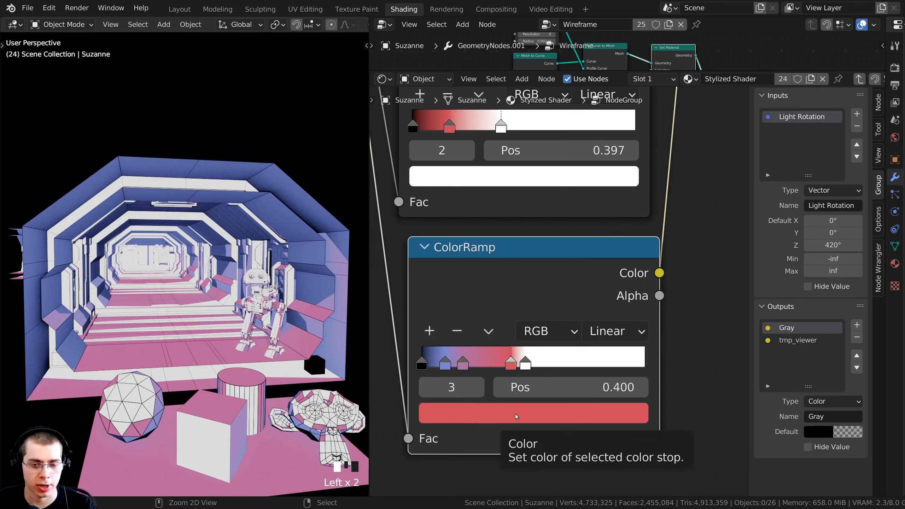
left_click(463, 363)
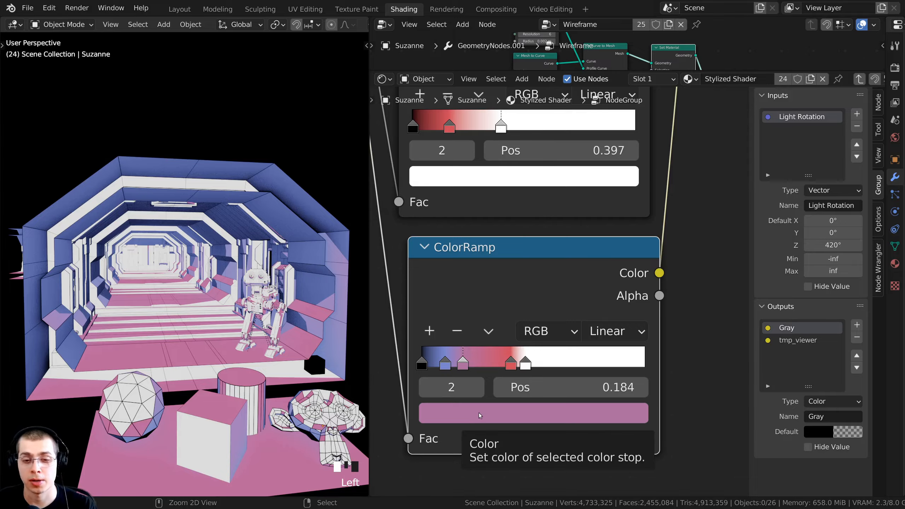
key("ctrl+v")
- Duplicate the blue-and-red ColorRamp with its Mix connection kept, place it below and preview its Color output
middle_click_drag(270, 399, 194, 155)
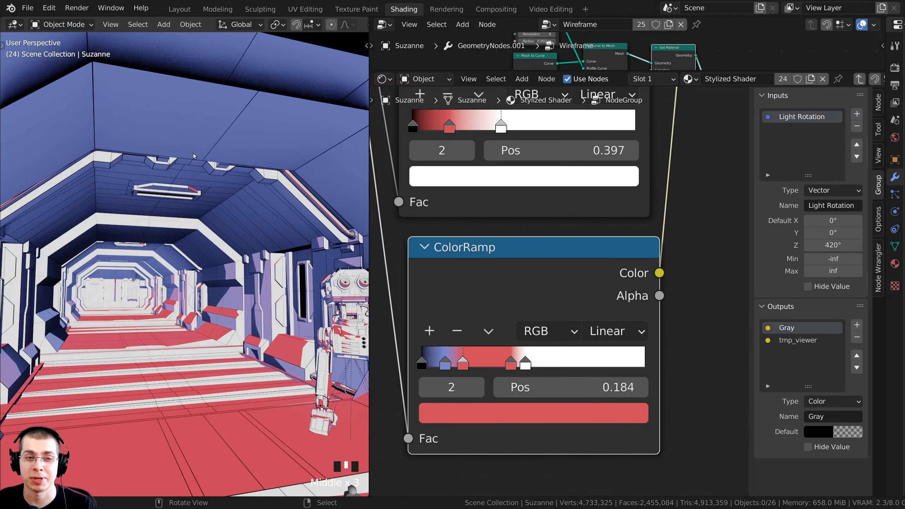
middle_click_drag(248, 232, 178, 309)
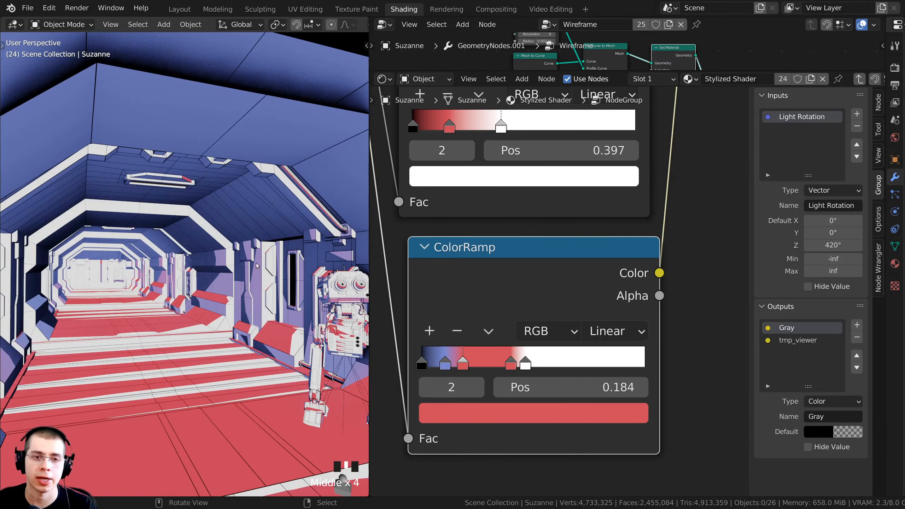
middle_click_drag(257, 266, 210, 287)
scroll(210, 287, "down", 1)
scroll(552, 292, "down", 3)
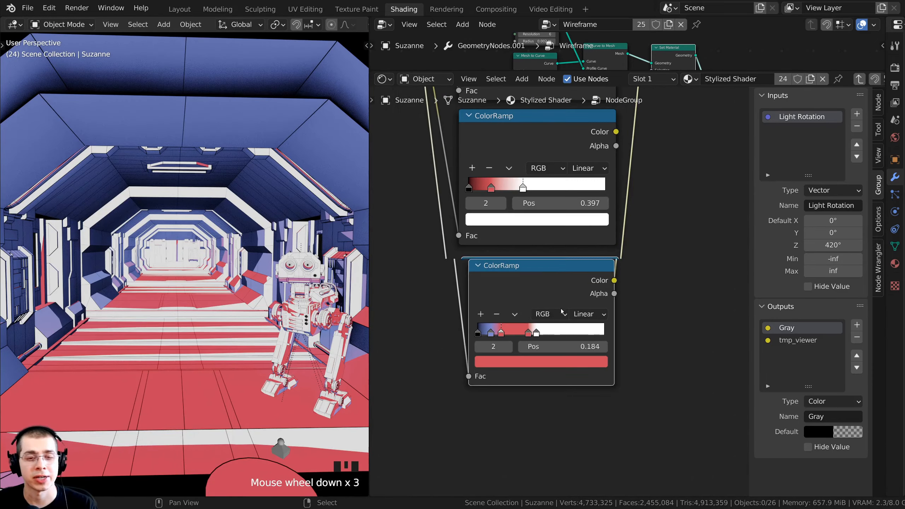
scroll(561, 311, "down", 2)
key("shift+ctrl+d")
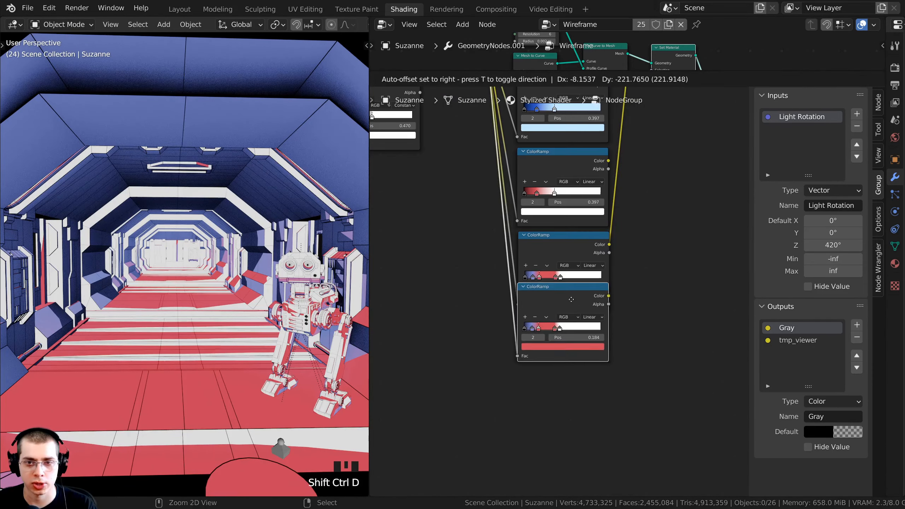
left_click(569, 292)
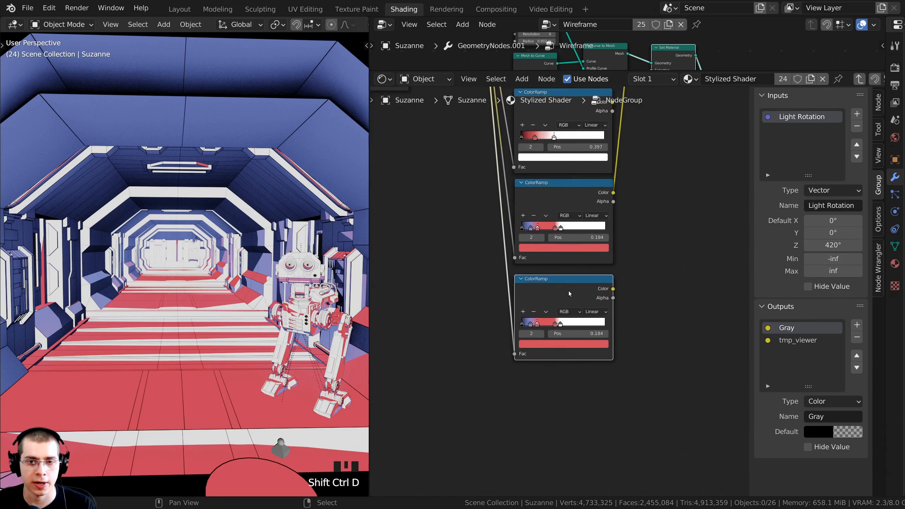
scroll(569, 294, "up", 1)
left_click(558, 303, "ctrl+shift")
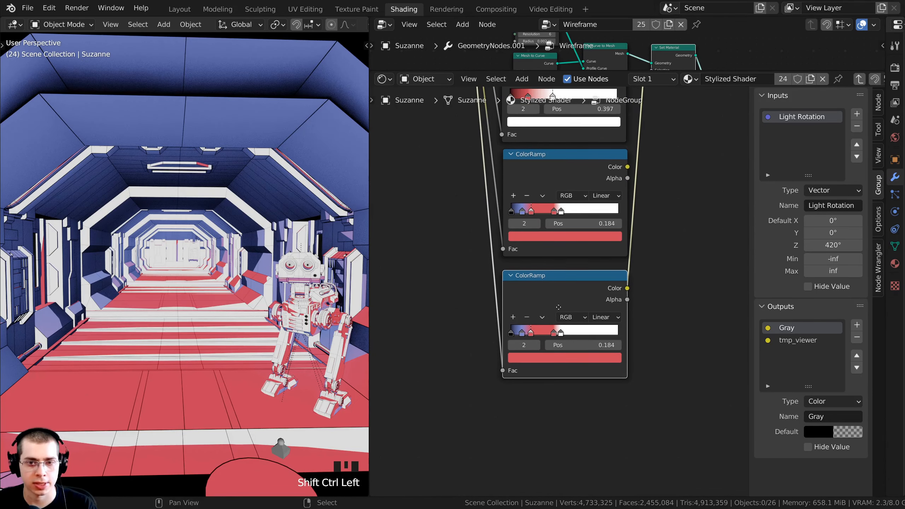
- Reset the lowest ColorRamp to its default black-to-white gradient and move the white stop to 0.153
scroll(570, 296, "up", 2)
key("BackSpace")
scroll(570, 284, "up", 1)
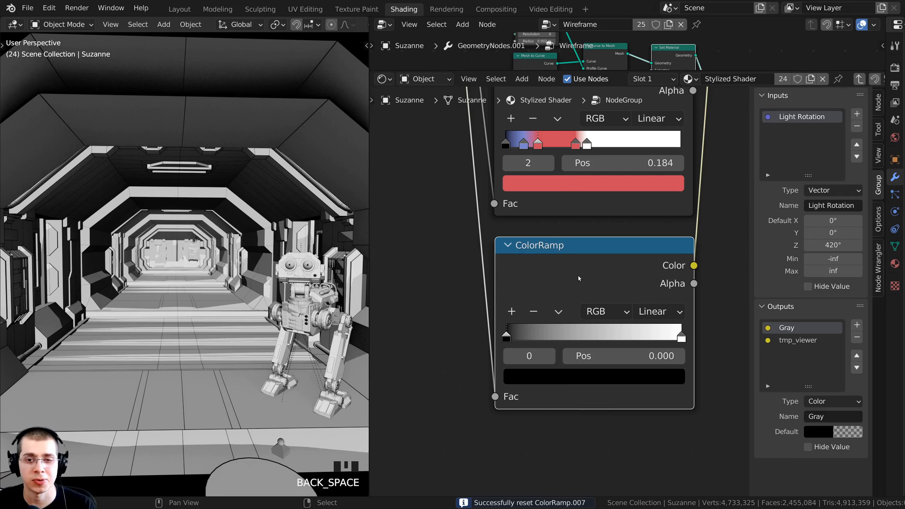
middle_click_drag(578, 276, 550, 287)
scroll(550, 316, "up", 1)
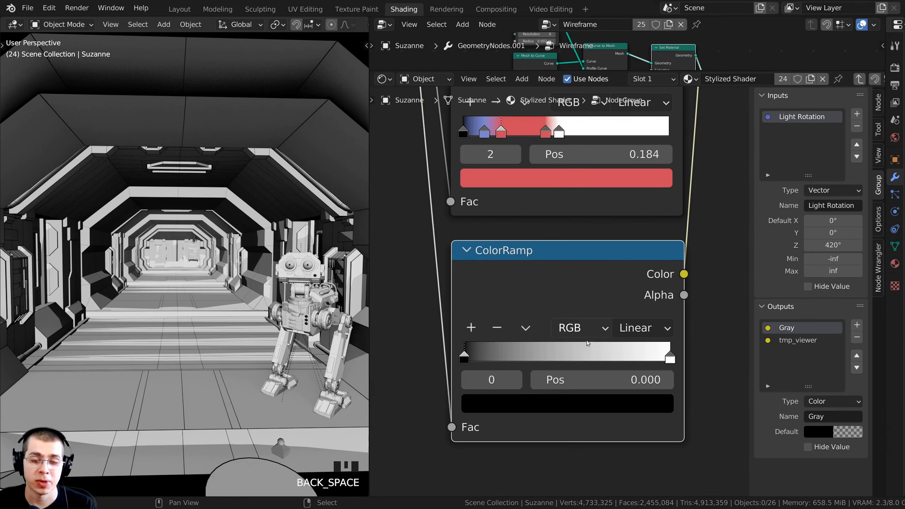
left_click_drag(668, 355, 488, 362)
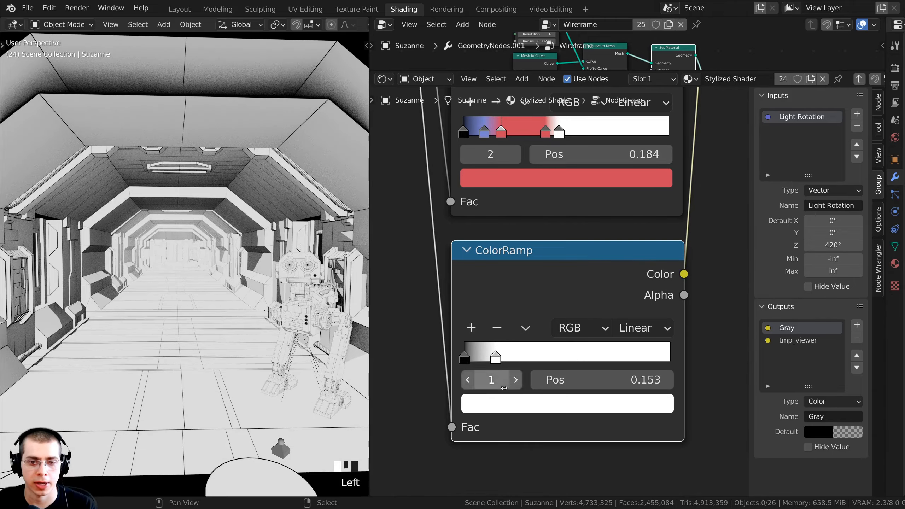
- Recolor the lowest ColorRamp's white stop at 0.153 to dark purple
scroll(506, 395, "down", 1)
left_click(505, 400)
left_click_drag(556, 242, 578, 231)
left_click_drag(602, 192, 603, 240)
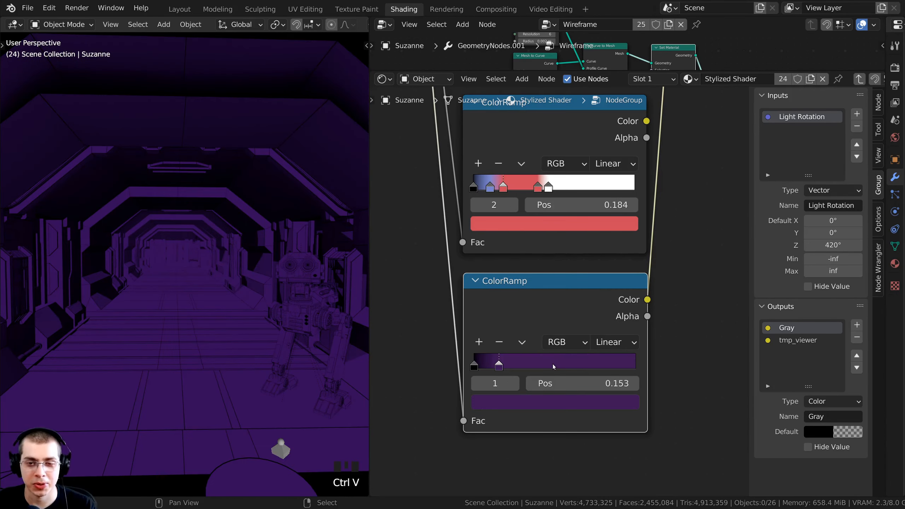
- Add a third stop at 0.514 on the dark-purple ColorRamp and color it light lavender
scroll(554, 365, "up", 1)
left_click(553, 368, "ctrl")
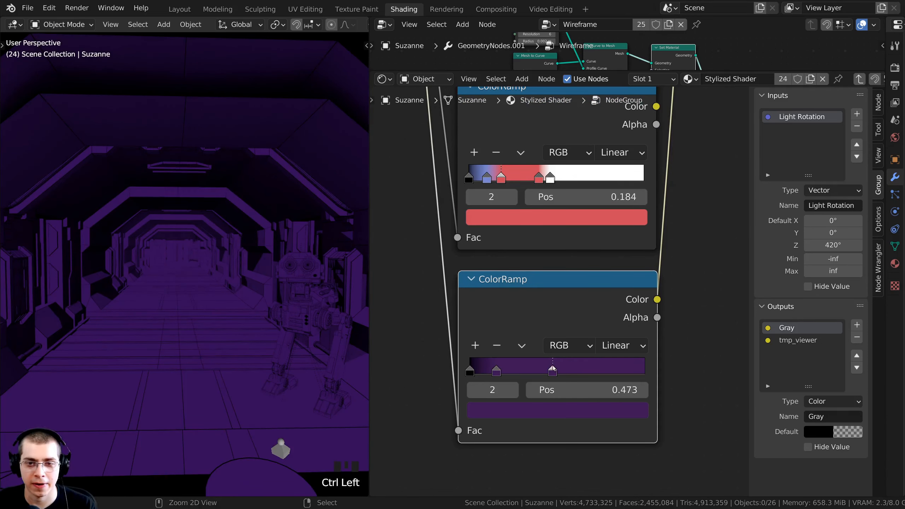
middle_click_drag(553, 368, 553, 367)
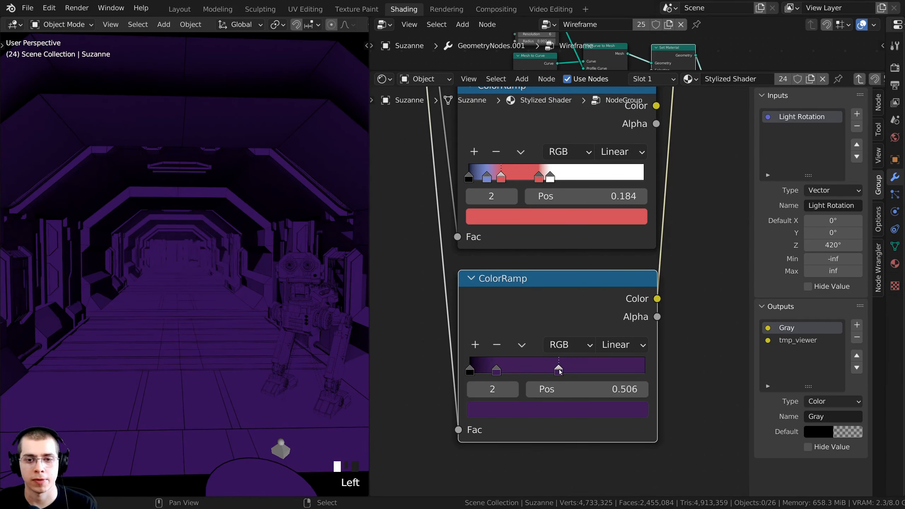
left_click(557, 411)
left_click_drag(573, 234, 554, 231)
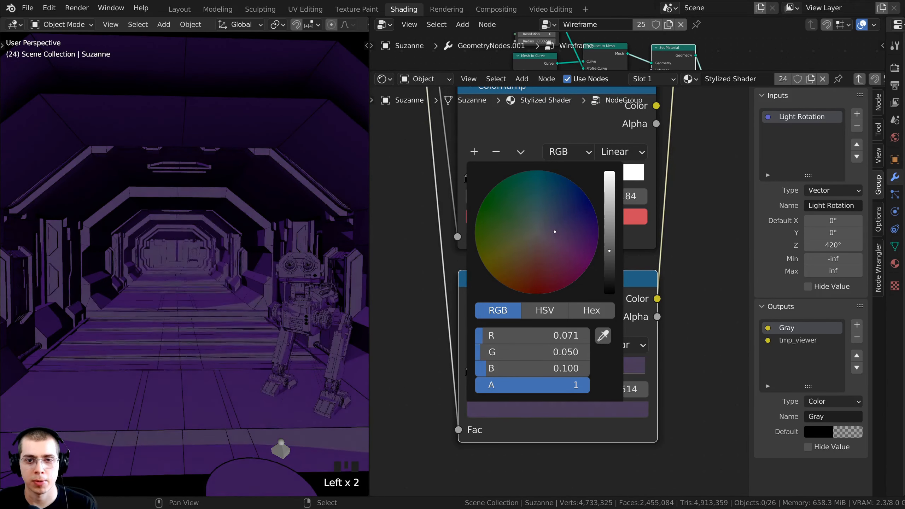
left_click_drag(613, 255, 613, 186)
middle_click_drag(481, 419, 487, 411)
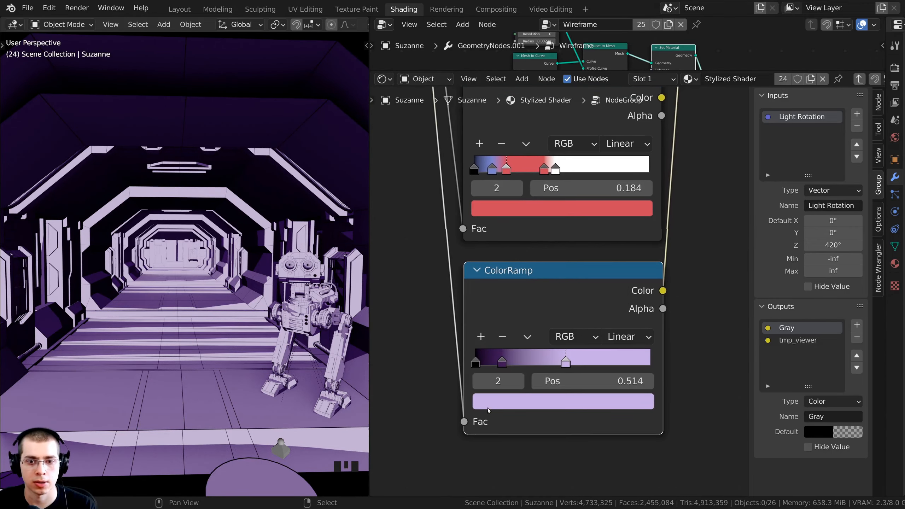
- Move the purple ColorRamp's black stop to 0.023
middle_click_drag(277, 285, 268, 274)
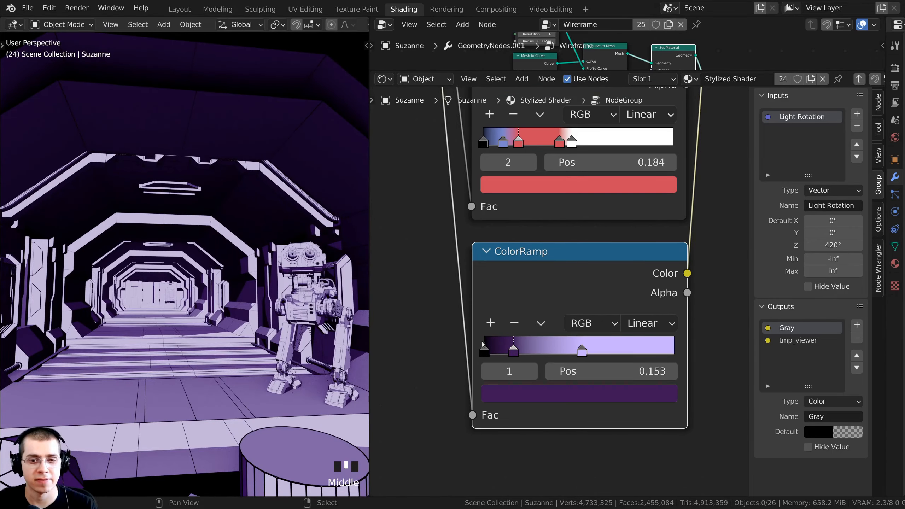
left_click_drag(485, 349, 489, 350)
middle_click_drag(242, 303, 218, 285)
scroll(210, 301, "down", 5)
scroll(218, 285, "up", 2)
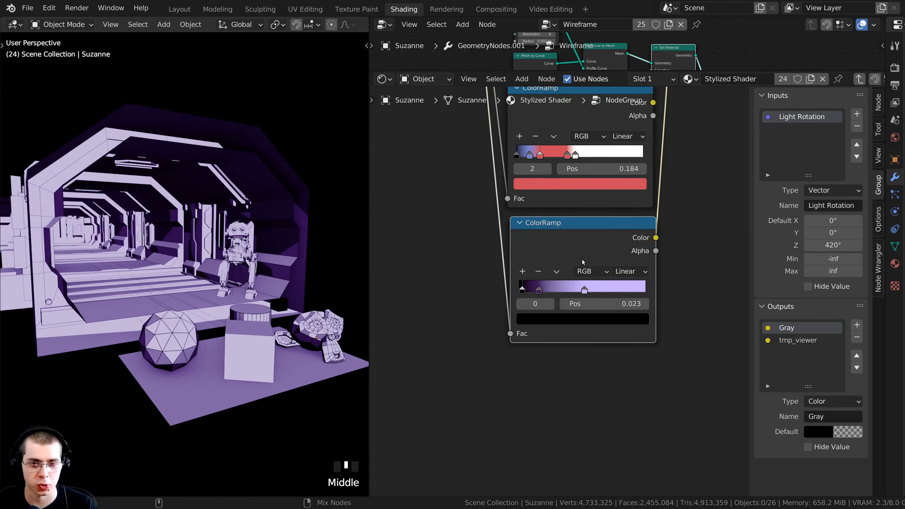
- Duplicate the purple ColorRamp with its Mix connection kept, place it below and preview its Color output
key("ctrl+shift+d")
left_click(583, 397)
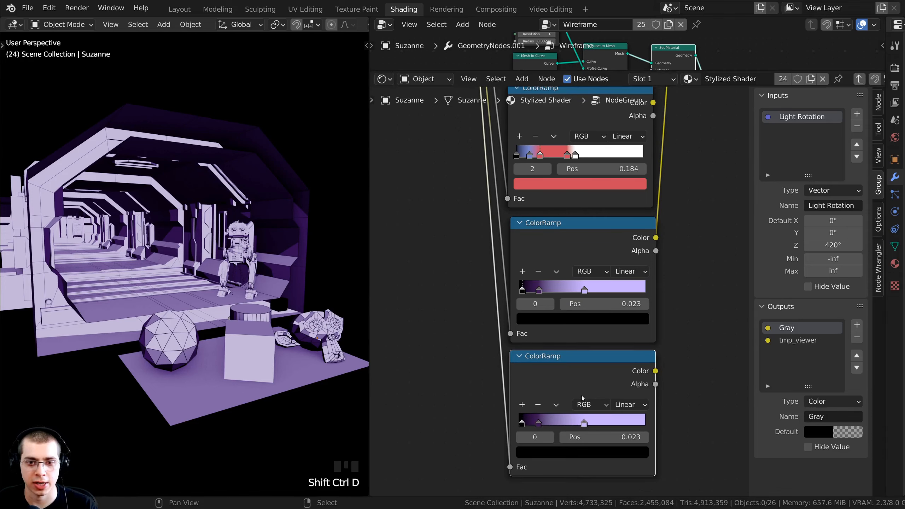
left_click(584, 381, "ctrl+shift")
- Recolor the lowest ColorRamp's dark-purple stop to green and its lavender stop to light green
scroll(562, 334, "up", 2)
middle_click_drag(583, 384, 545, 308)
scroll(545, 308, "up", 2)
left_click(538, 391)
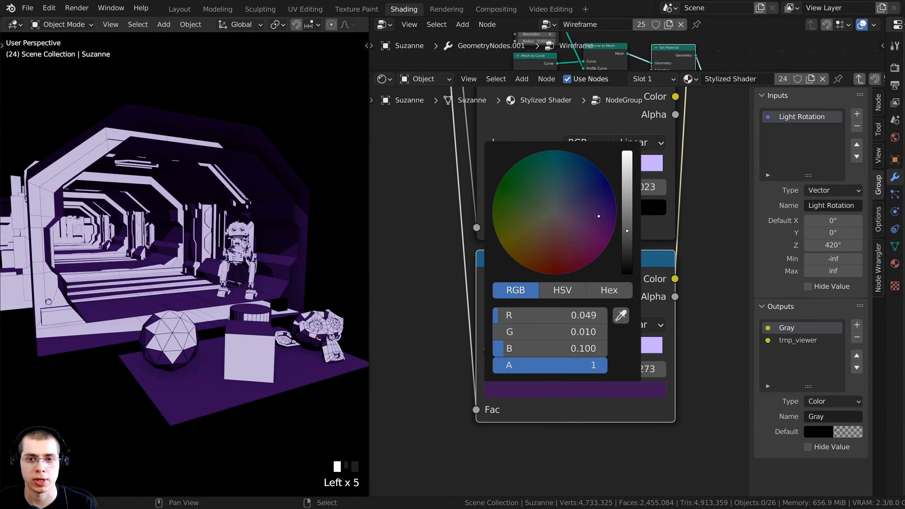
left_click_drag(536, 189, 526, 209)
left_click(587, 350)
left_click(575, 390)
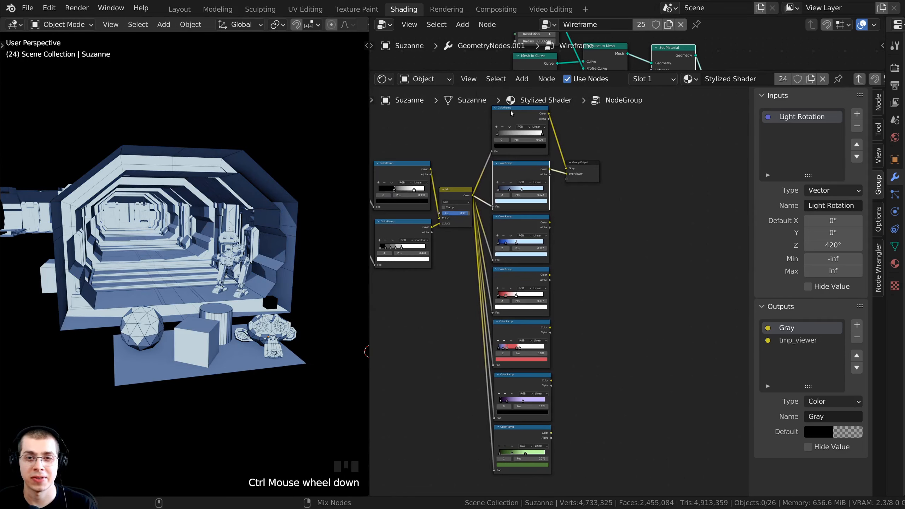
- Preview the gray, gray-blue, blue, red and blue-red ColorRamps one after another to compare their looks on the scene
left_click(512, 123, "ctrl+shift")
left_click(515, 170, "ctrl+shift")
left_click(522, 222, "ctrl+shift")
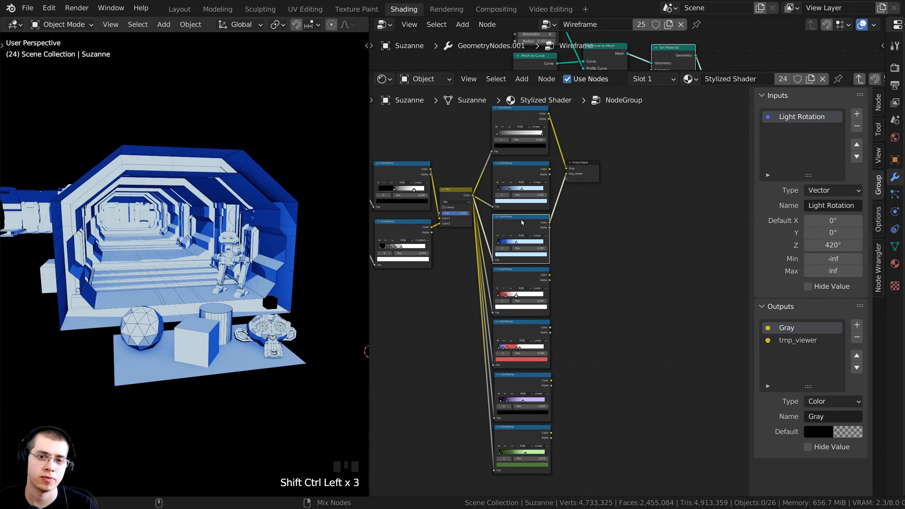
left_click(515, 282, "ctrl+shift")
left_click(522, 332, "ctrl+shift")
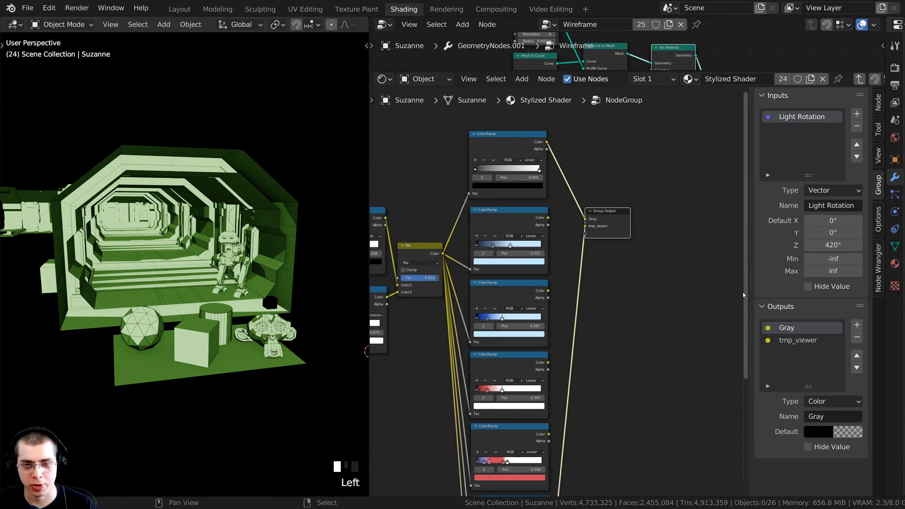
- Leave the node group and preview the Stylized Shader node's Gray output in place of the temporary viewer output
key("Tab")
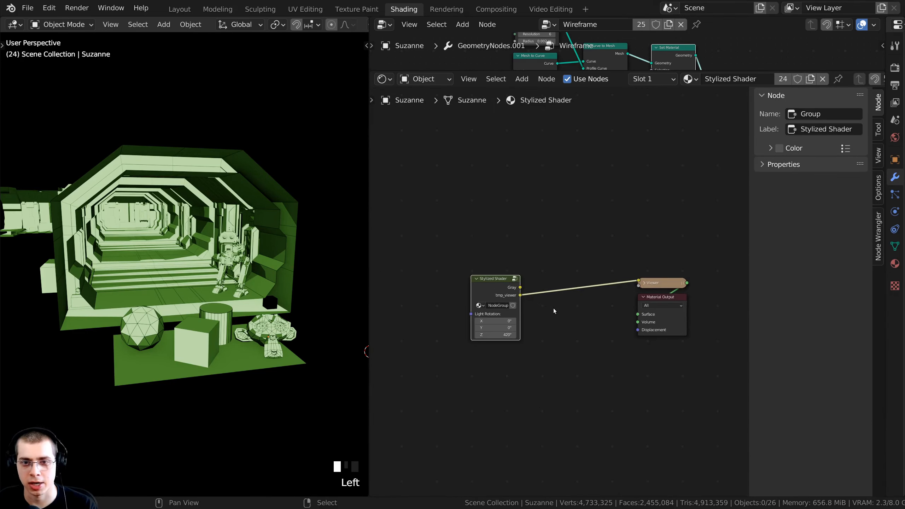
scroll(553, 311, "up", 1)
key("ctrl+z")
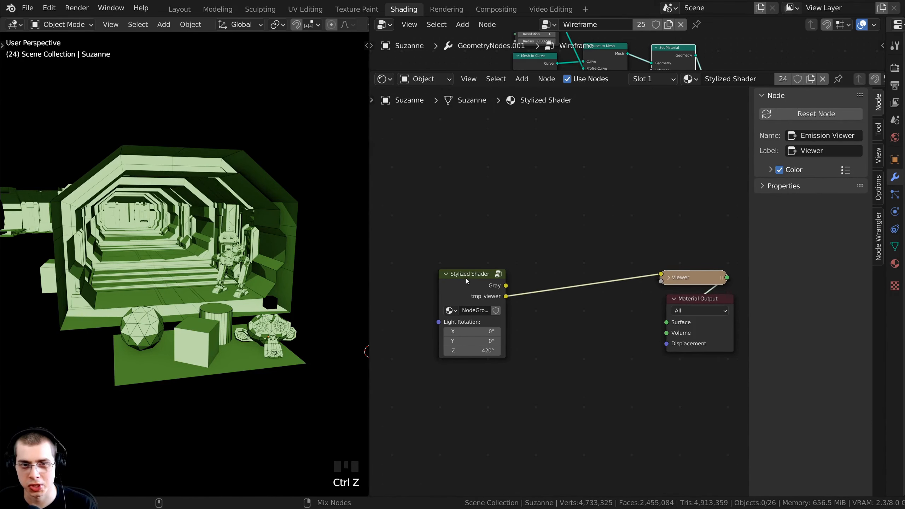
left_click_drag(461, 280, 461, 278, "ctrl+shift")
scroll(465, 279, "up", 1)
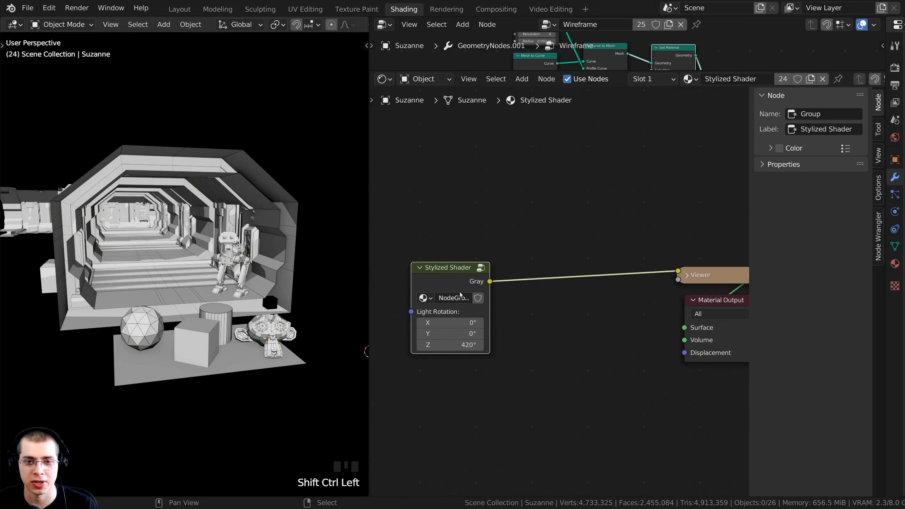
right_click_drag(490, 282, 536, 287)
scroll(535, 288, "up", 1)
middle_click_drag(502, 307, 512, 307)
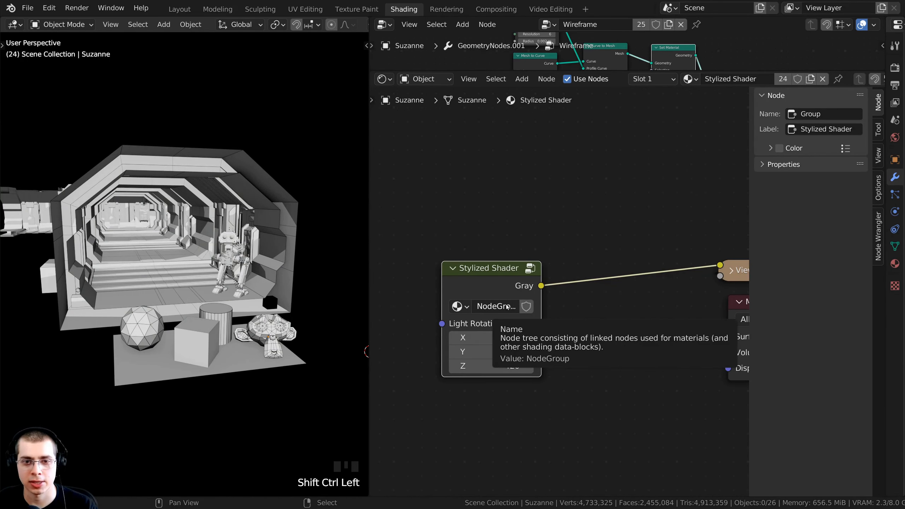
- Enter the Stylized Shader group and connect the gray-blue ColorRamp's Color to a new Group Output socket
key("Tab")
right_click_drag(621, 200, 636, 215)
scroll(602, 211, "down", 1)
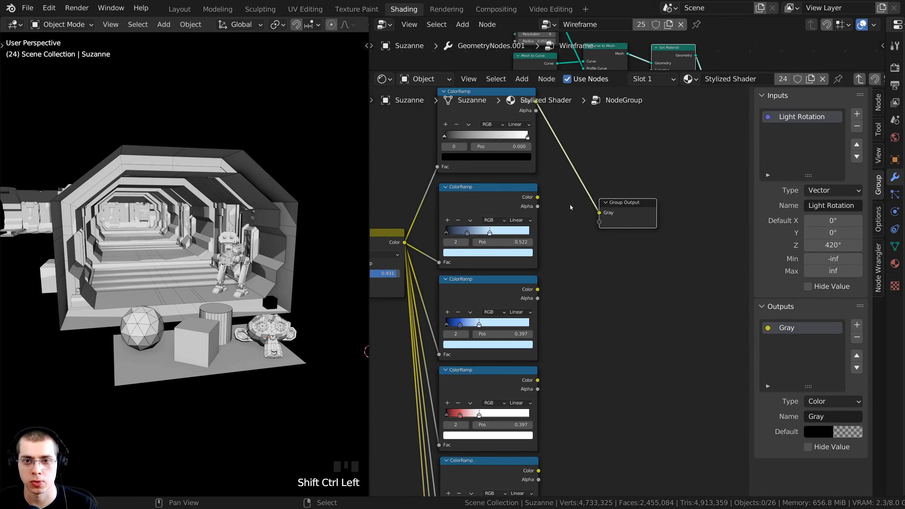
middle_click_drag(569, 206, 570, 307)
scroll(492, 184, "up", 2)
middle_click_drag(595, 278, 583, 193)
scroll(587, 198, "up", 2)
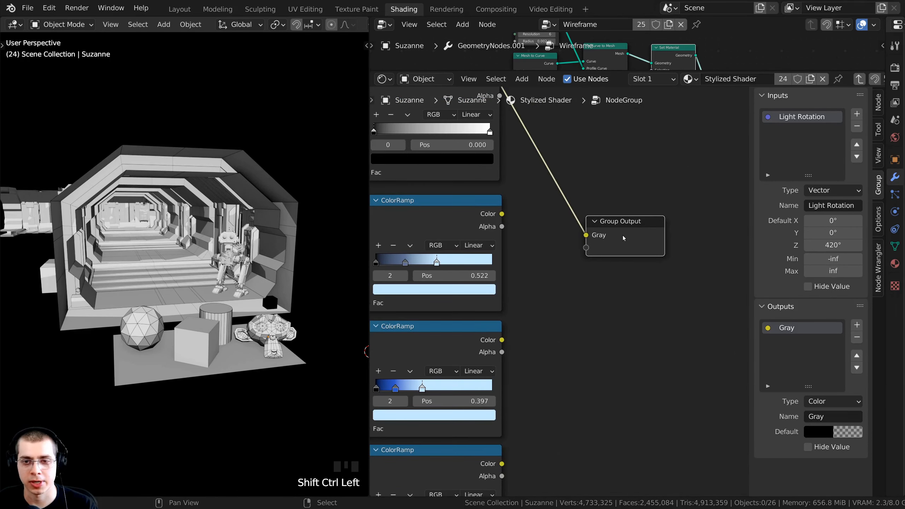
middle_click_drag(540, 267, 565, 249)
left_click_drag(526, 195, 460, 404)
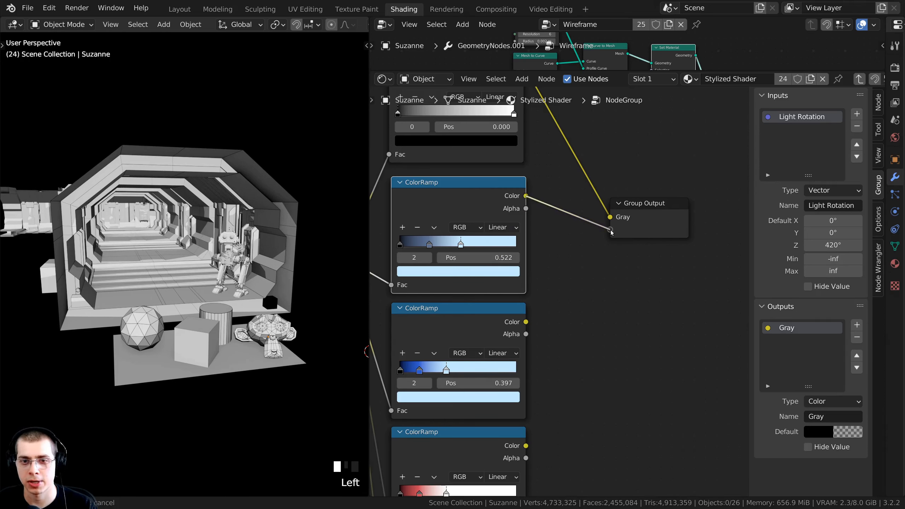
left_click_drag(611, 232, 610, 230)
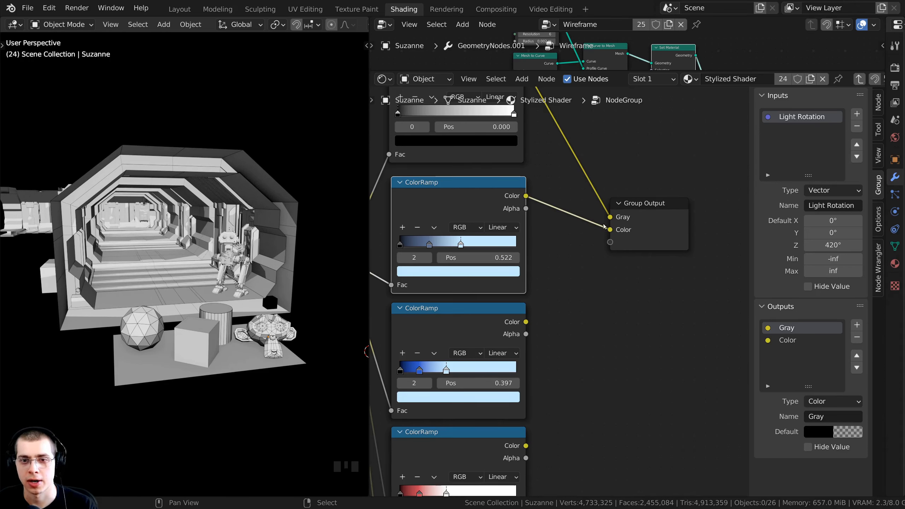
- Connect the Color outputs of the blue and red ColorRamps to new Group Output sockets
middle_click_drag(605, 226, 612, 192)
left_click_drag(532, 288, 614, 211)
scroll(475, 153, "down", 2)
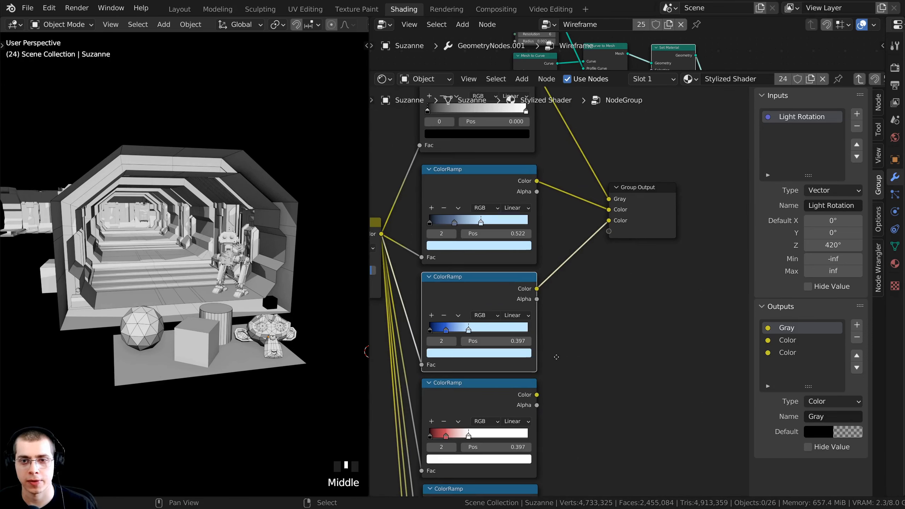
left_click_drag(524, 374, 597, 211)
- Move the Group Output lower beside the ramps and connect the blue-red, purple and green ColorRamps' Color to new sockets
left_click_drag(635, 175, 643, 380)
middle_click_drag(635, 359, 597, 89)
scroll(506, 187, "up", 3)
scroll(505, 187, "down", 4)
middle_click_drag(493, 169, 512, 224)
left_click_drag(513, 224, 584, 175)
left_click_drag(509, 322, 582, 184)
left_click_drag(509, 420, 581, 194)
scroll(620, 175, "down", 4)
middle_click_drag(620, 175, 588, 309)
left_click_drag(596, 311, 570, 309)
scroll(572, 310, "up", 7)
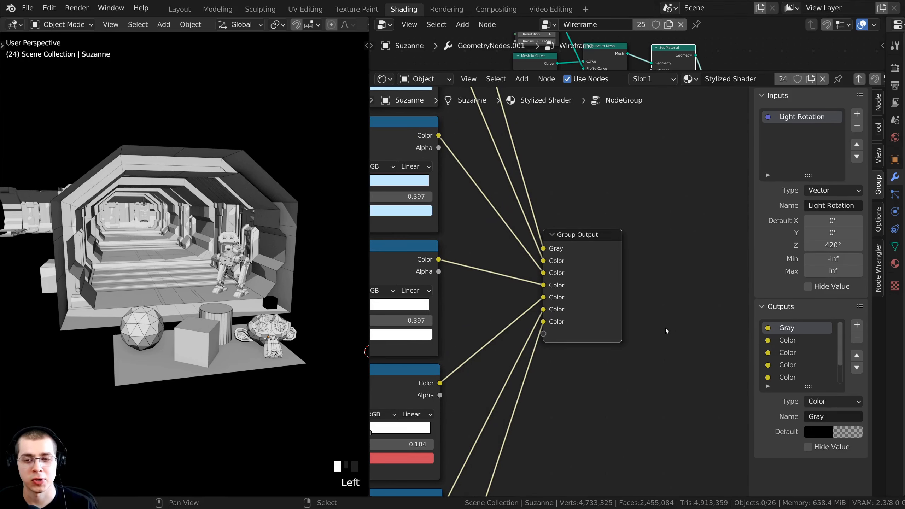
- Rename the six new group outputs, in order, Gray Blue, Blue, Red, Blue Orange, Dark Purple and Green
key("n")
key("n")
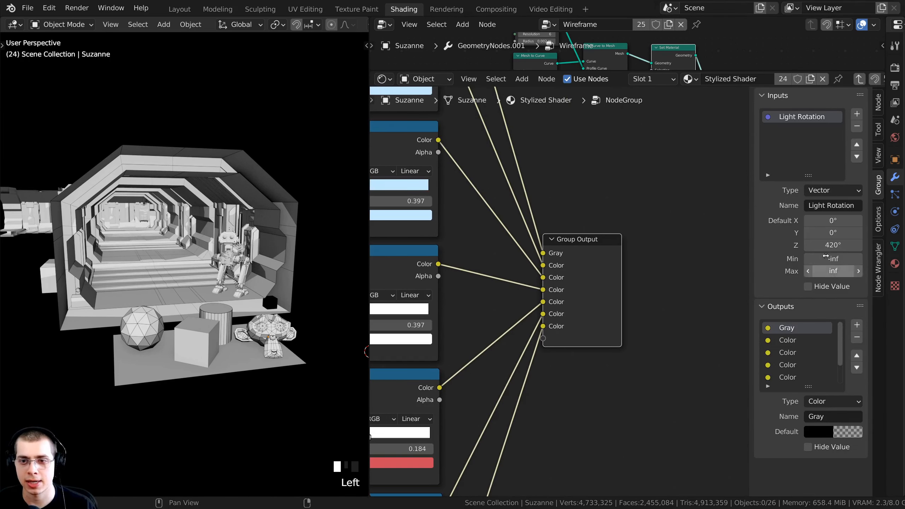
left_click_drag(813, 386, 808, 434)
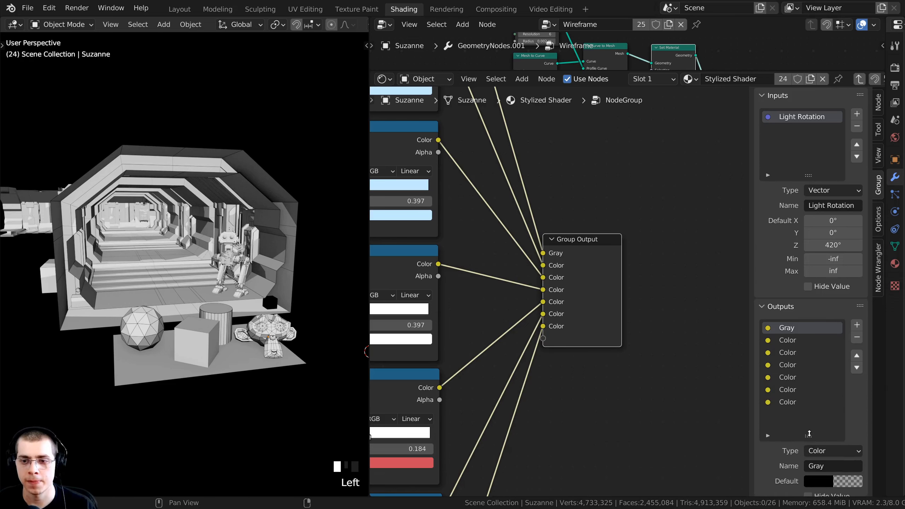
left_click(761, 95)
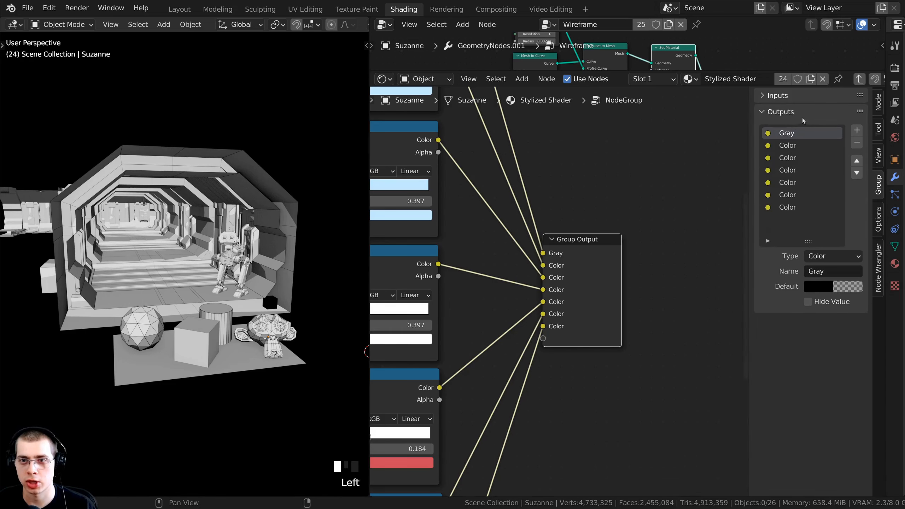
key("Home")
double_click(789, 144)
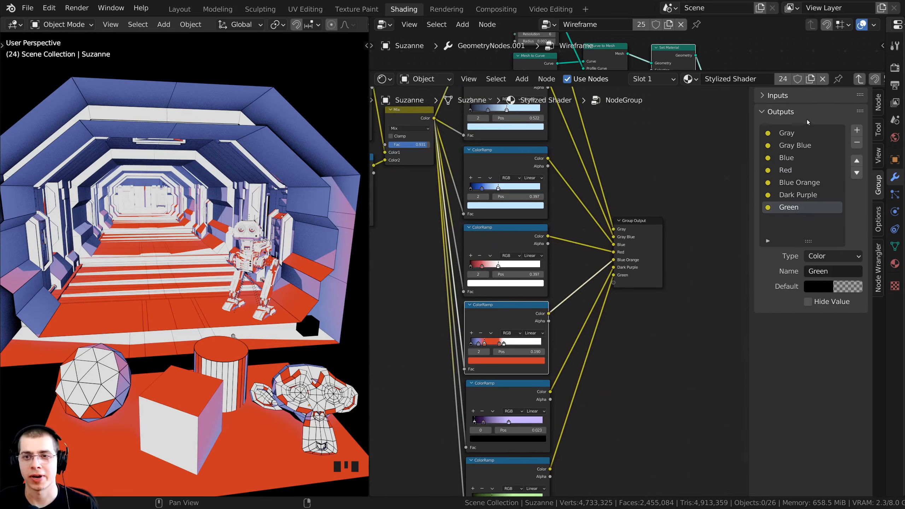
- Leave the node group and bring the Stylized Shader node with its color outputs into view
left_click_drag(642, 255, 649, 266)
key("Tab")
scroll(613, 367, "up", 2)
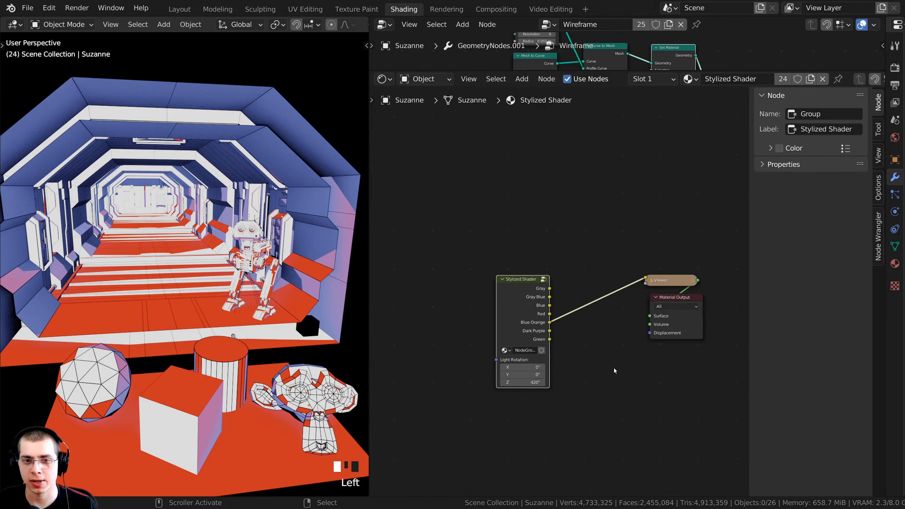
scroll(517, 252, "up", 2)
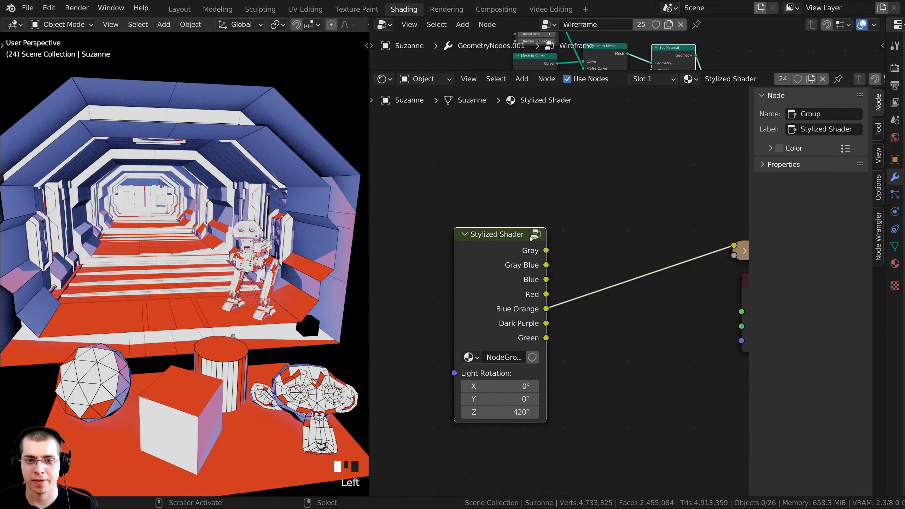
middle_click_drag(530, 239, 529, 189)
left_click_drag(499, 362, 513, 363)
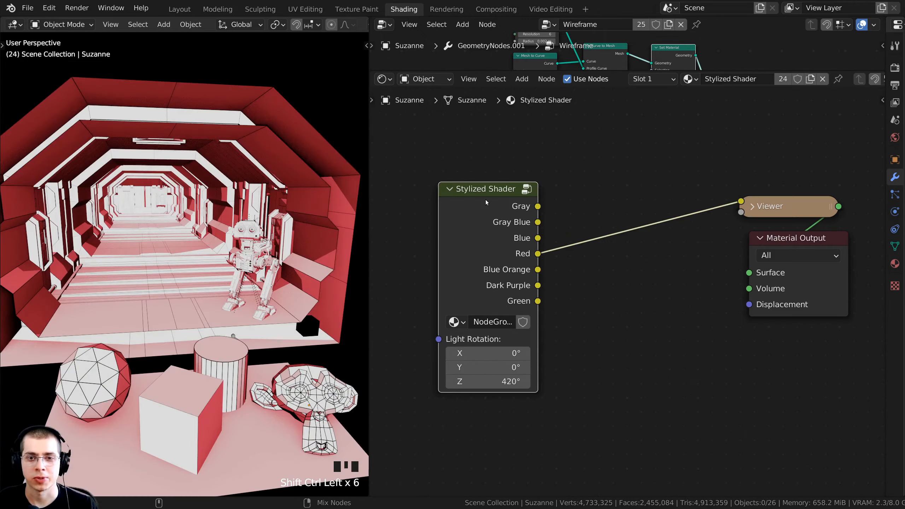
- Cycle the preview repeatedly through all the Stylized Shader node's color outputs, ending on Red
left_click(485, 201, "ctrl+shift")
left_click(486, 201, "ctrl+shift")
left_click(485, 201, "ctrl+shift")
left_click(486, 202, "ctrl+shift")
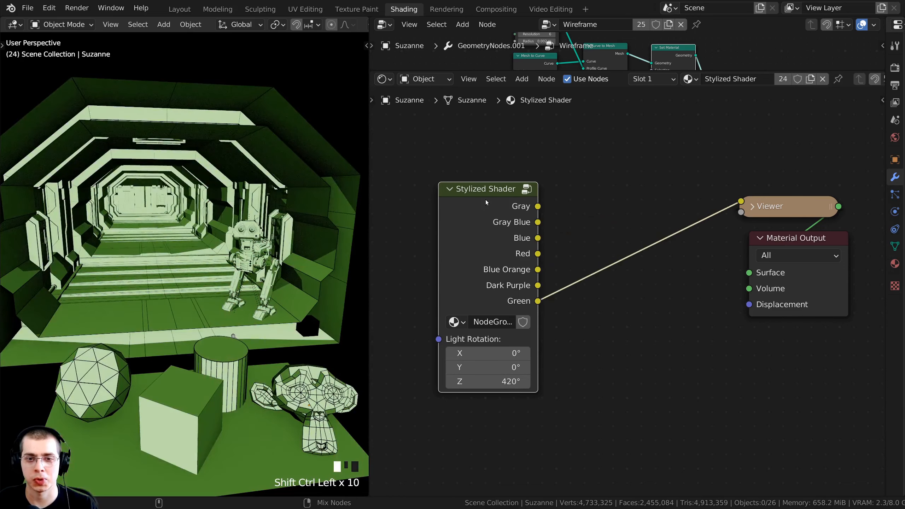
left_click(485, 201, "ctrl+shift")
left_click(485, 202, "ctrl+shift")
left_click(485, 201, "ctrl+shift")
left_click(485, 201, "ctrl+shift")
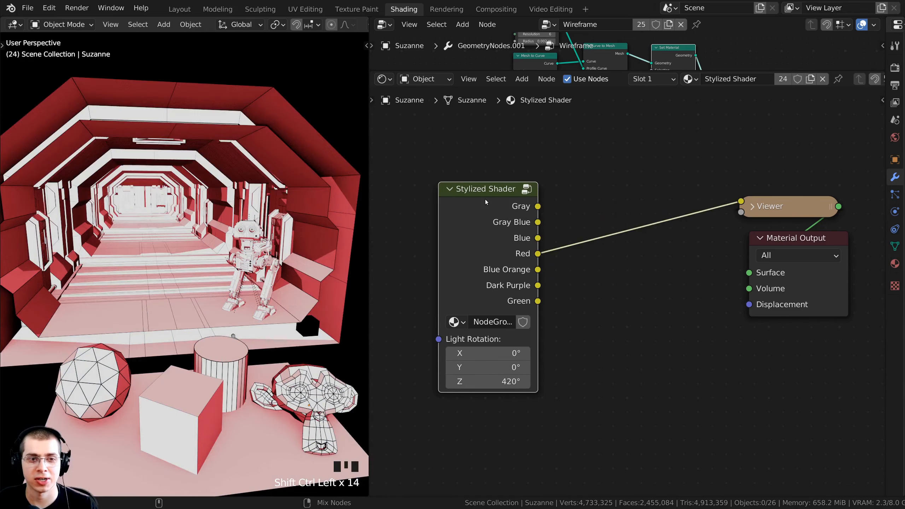
left_click(485, 202, "ctrl+shift")
left_click(485, 201, "ctrl+shift")
left_click(485, 201, "ctrl+shift")
left_click(485, 201, "ctrl+shift")
left_click(485, 201, "ctrl+shift")
left_click(485, 202, "ctrl+shift")
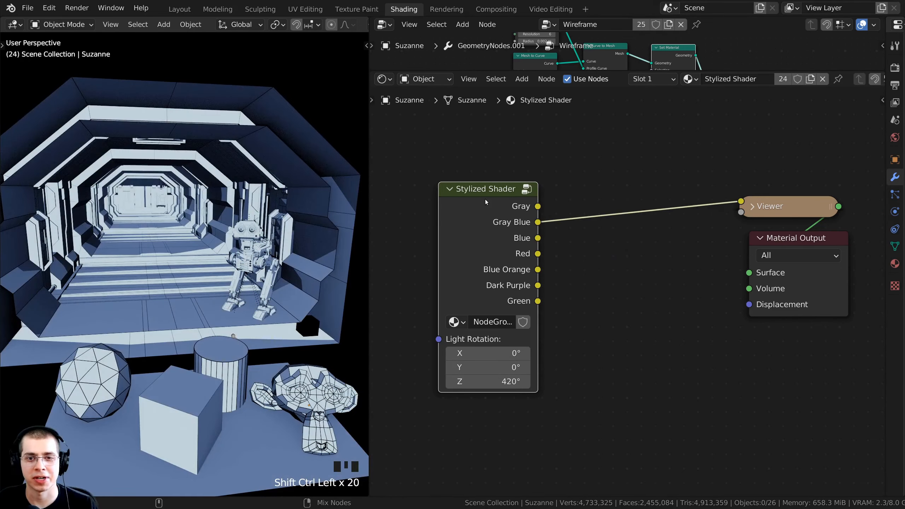
left_click(485, 201, "ctrl+shift")
left_click(485, 200, "ctrl+shift")
left_click(485, 201, "ctrl+shift")
left_click(486, 201, "ctrl+shift")
left_click(485, 200, "ctrl+shift")
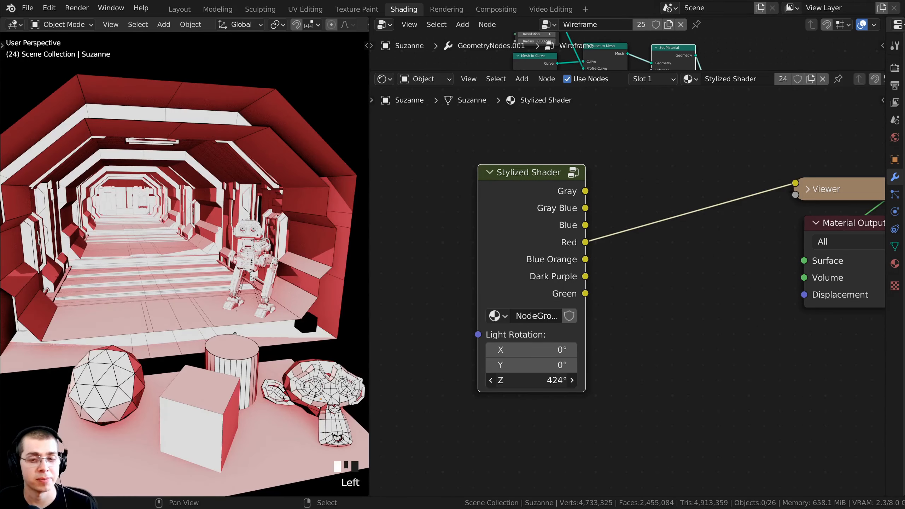
- Set the Stylized Shader node's Light Rotation Z to 140°
left_click_drag(545, 378, 545, 371)
middle_click_drag(545, 370, 589, 366)
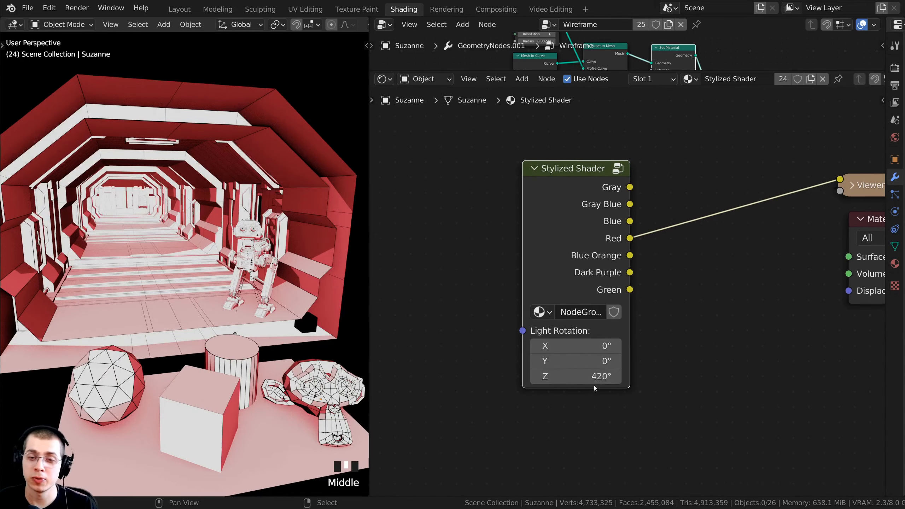
scroll(594, 388, "up", 1)
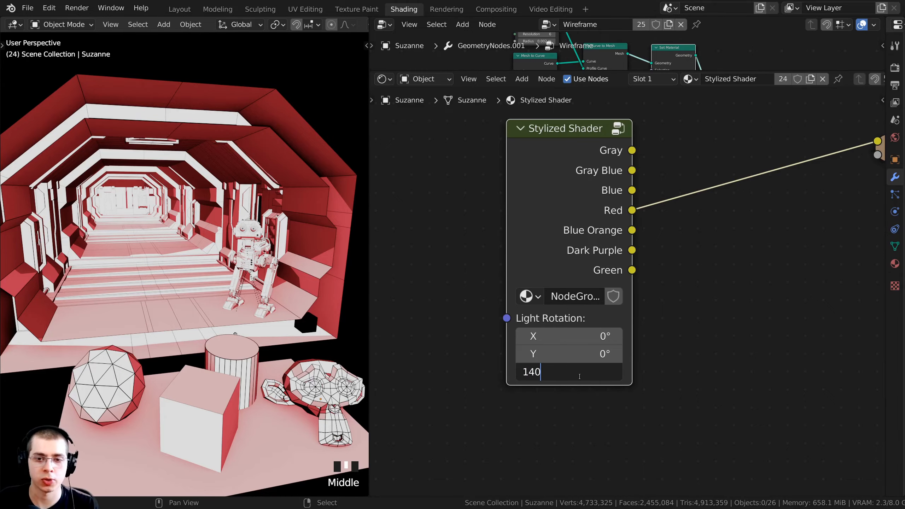
key("Return")
- Examine the corridor, robot and test objects from several angles to judge the shading under the changed light rotation
mouse_move(162, 288)
middle_mouse_down()
mouse_move(220, 309)
mouse_move(231, 328)
mouse_move(199, 303)
mouse_move(306, 259)
middle_mouse_up()
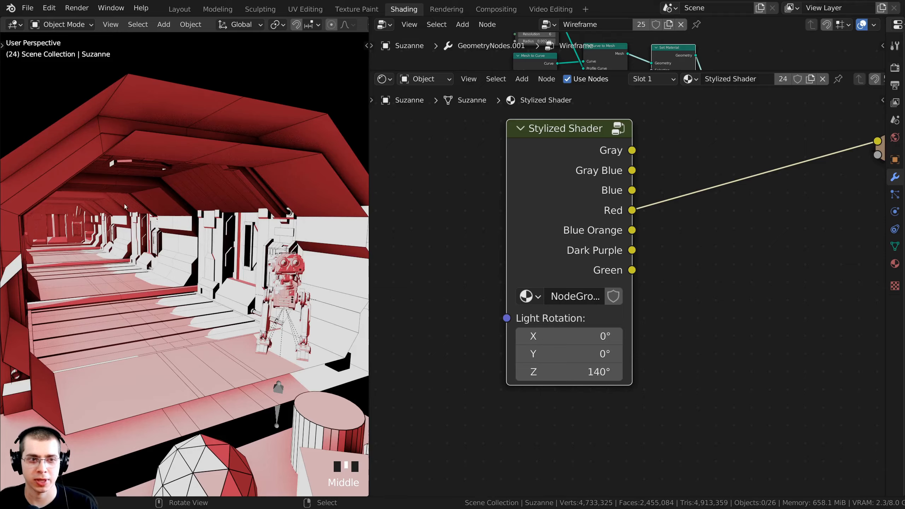
scroll(323, 331, "down", 2)
middle_click_drag(247, 260, 215, 218, "shift")
scroll(248, 266, "up", 2)
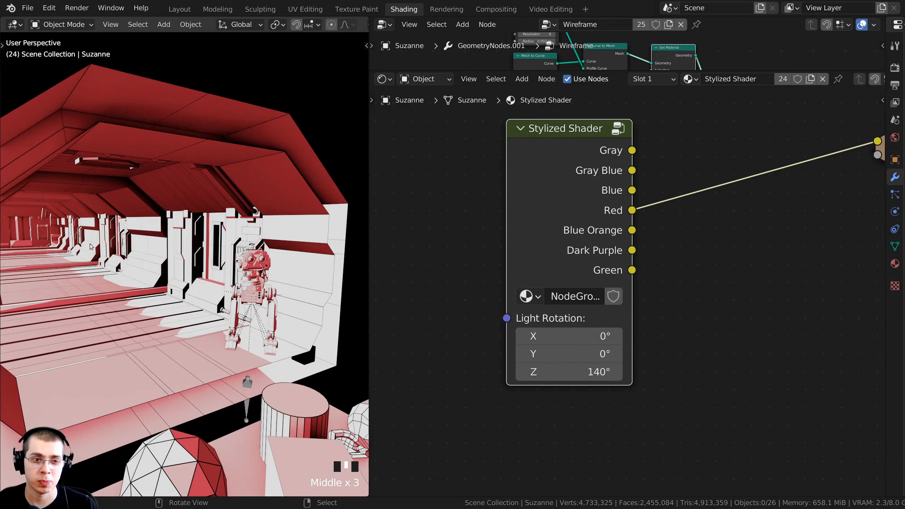
middle_click_drag(260, 318, 211, 191)
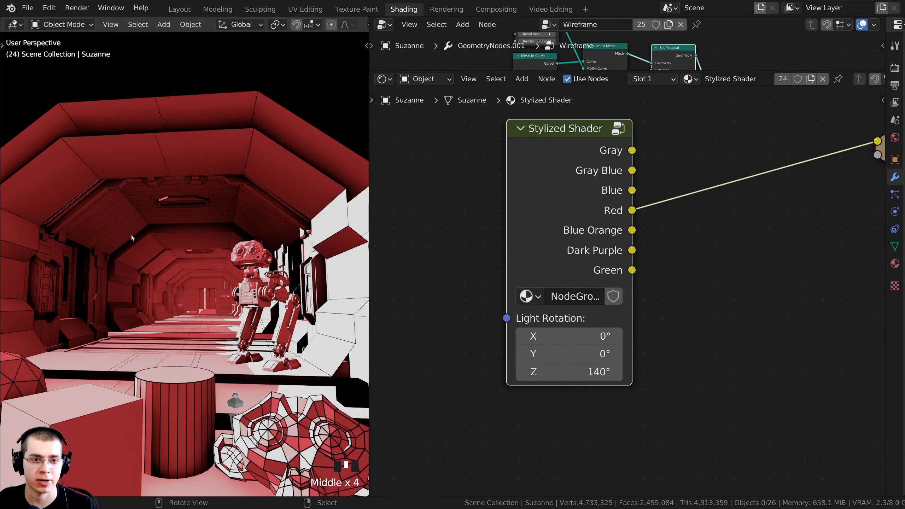
middle_click_drag(131, 235, 161, 271)
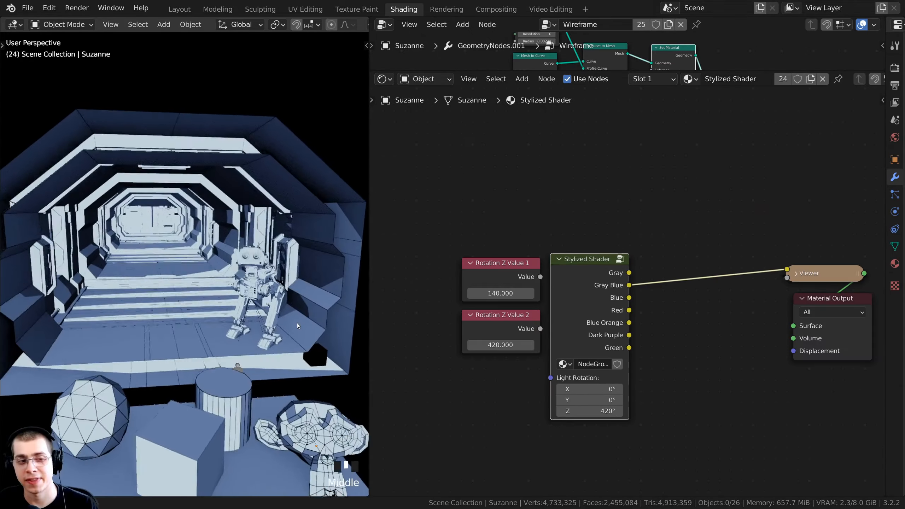
- Select the small black cube and change its Wireframe Color to white and to a saturated blue
mouse_move(296, 323)
middle_mouse_down("shift")
mouse_move(309, 340)
mouse_move(302, 328)
middle_mouse_up("shift")
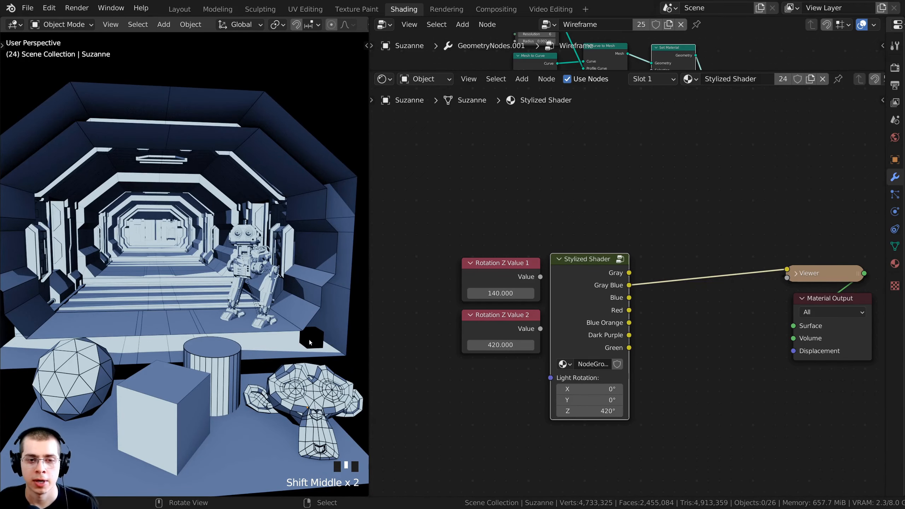
right_click(307, 340)
scroll(550, 310, "up", 3)
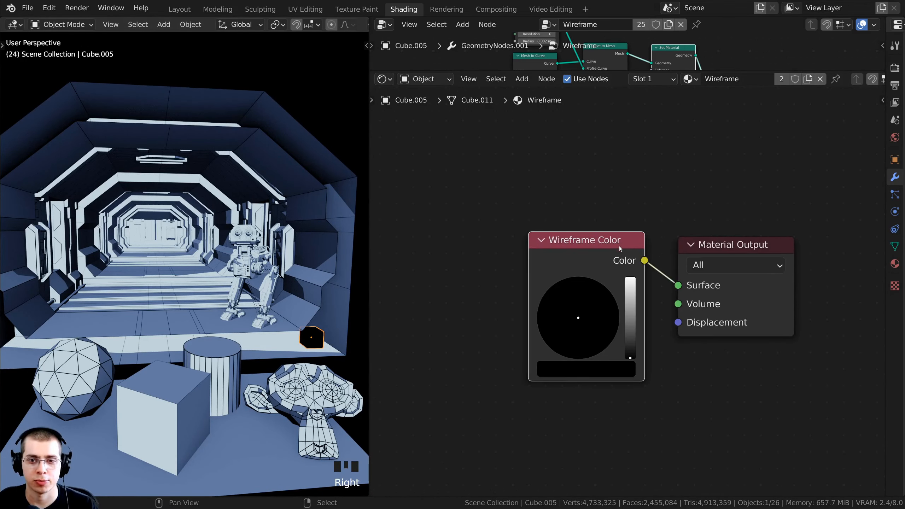
scroll(624, 326, "down", 1)
left_click_drag(629, 329, 630, 278)
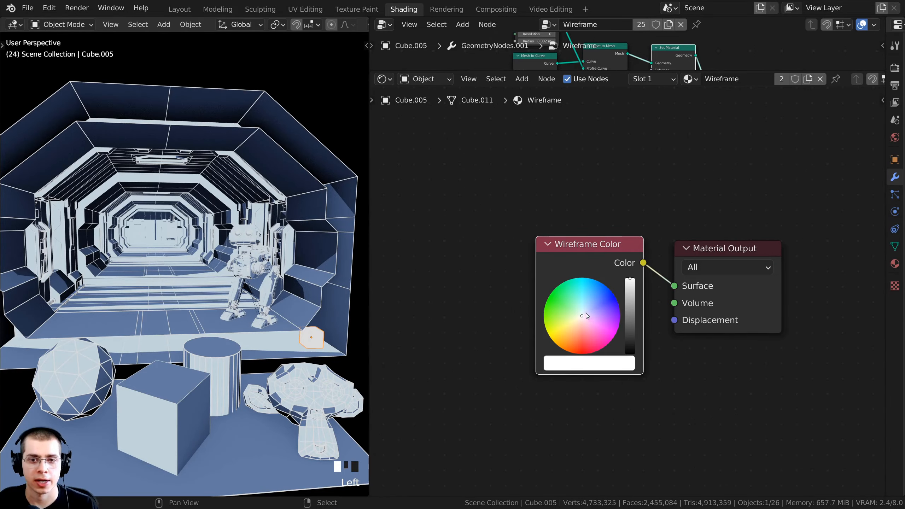
left_click_drag(586, 314, 608, 300)
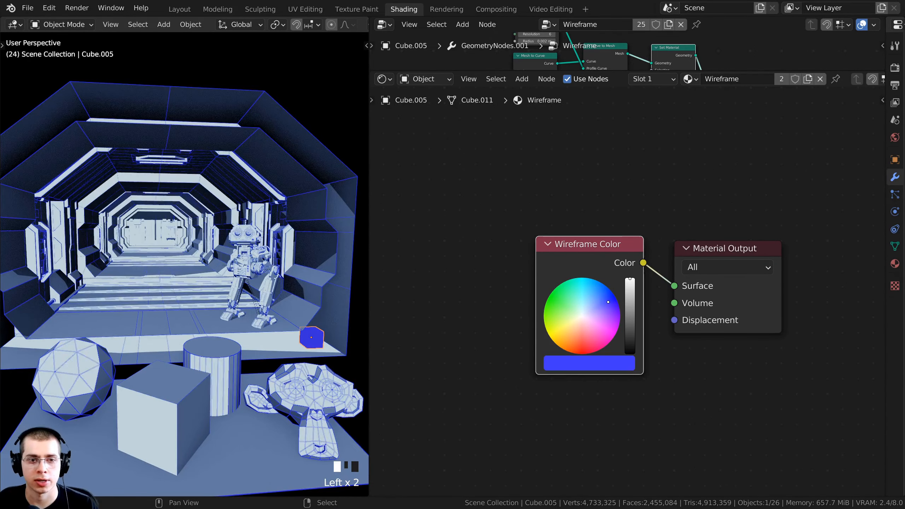
- Cycle the Stylized Shader preview onward from Blue Orange through Dark Purple and Green to Gray with the white wireframe
middle_click_drag(342, 328, 241, 291)
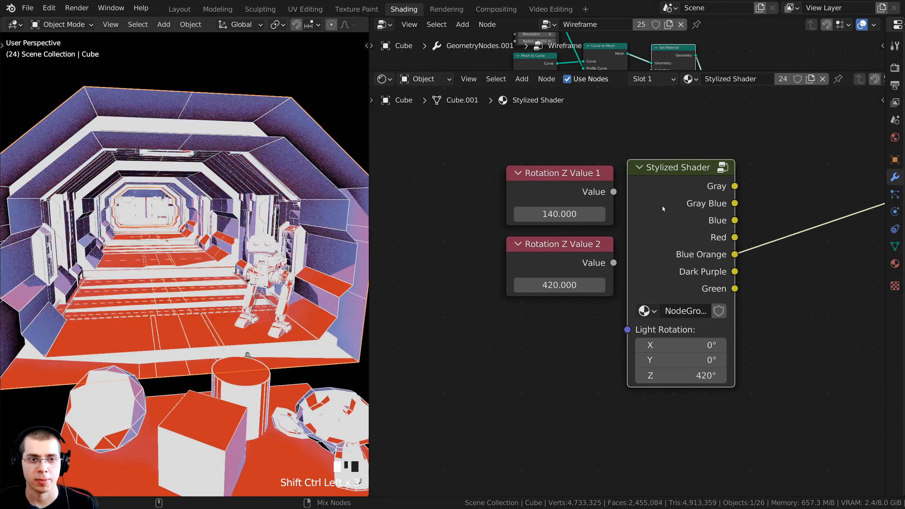
left_click(663, 207, "ctrl+shift")
left_click(663, 205, "ctrl+shift")
left_click(663, 206, "ctrl+shift")
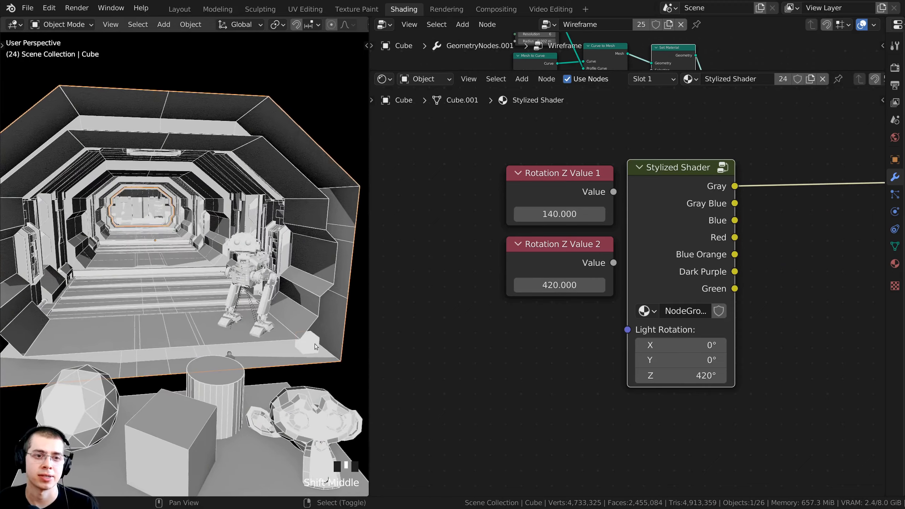
- Select the small cube on the corridor floor's edge and set its Wireframe Color to black
right_click(314, 343)
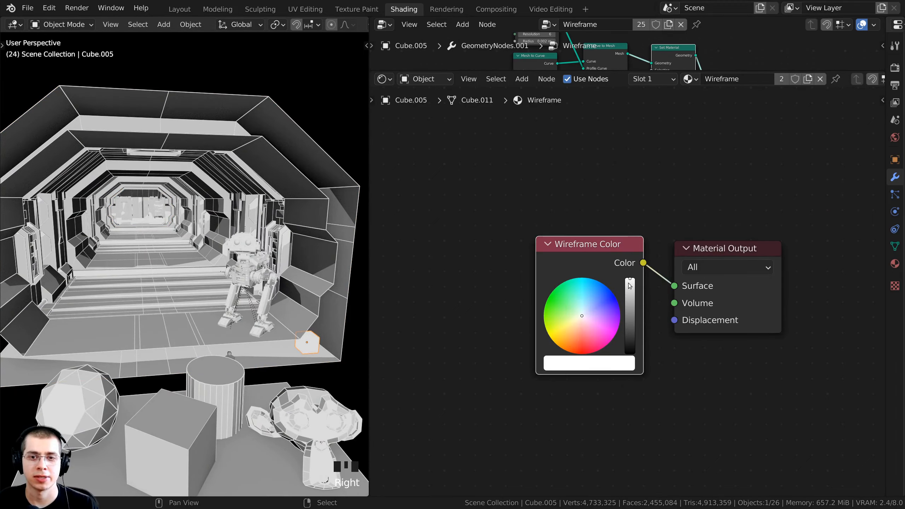
left_click_drag(630, 286, 630, 351)
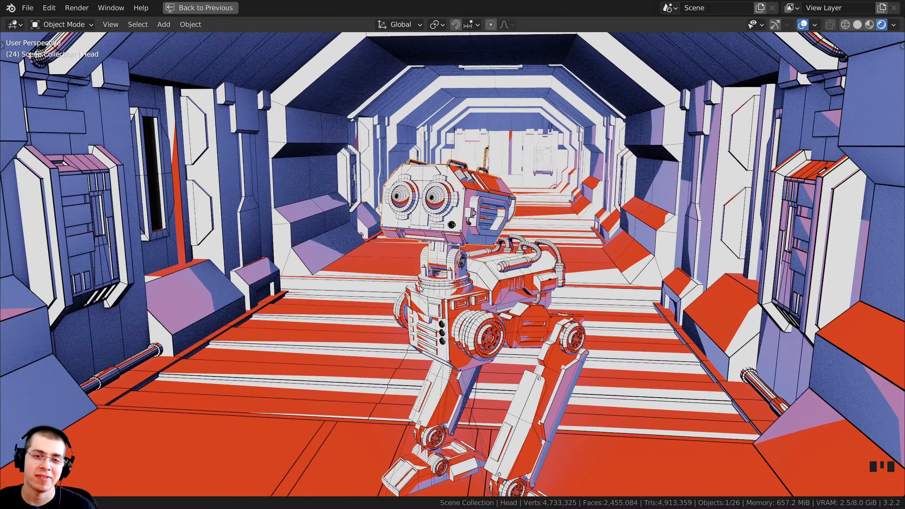
middle_click_drag(421, 289, 461, 311, "shift")
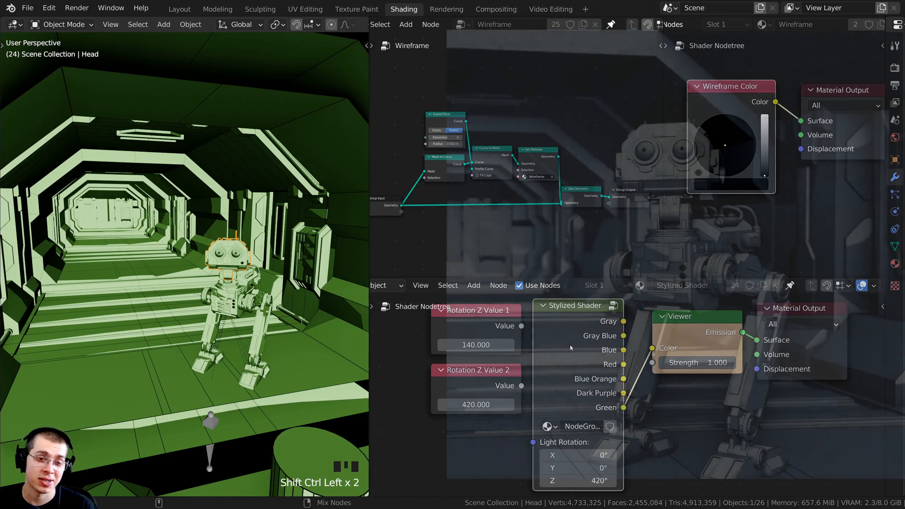
- Cycle the Stylized Shader preview from Green through Gray, Gray Blue and Blue to Red, viewing the robot in the corridor
left_click(570, 344, "ctrl+shift")
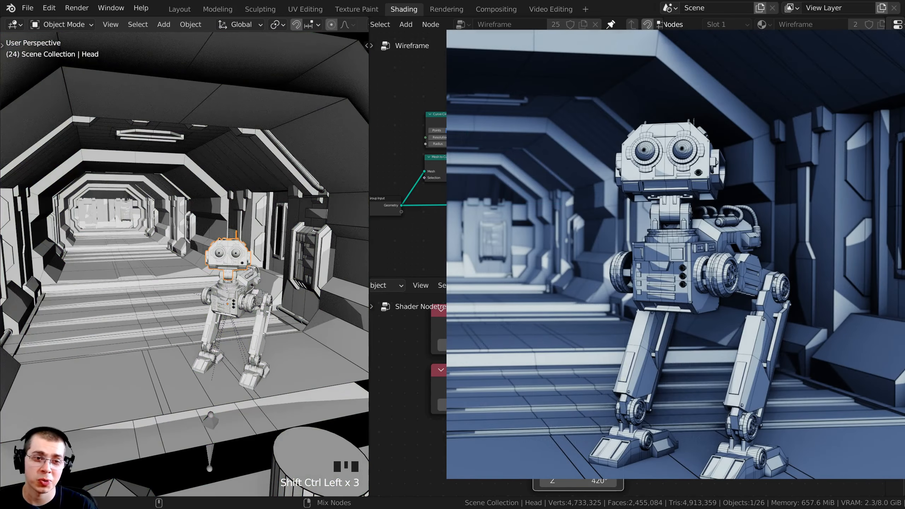
middle_click_drag(256, 270, 209, 291)
left_click(208, 312, "ctrl+shift")
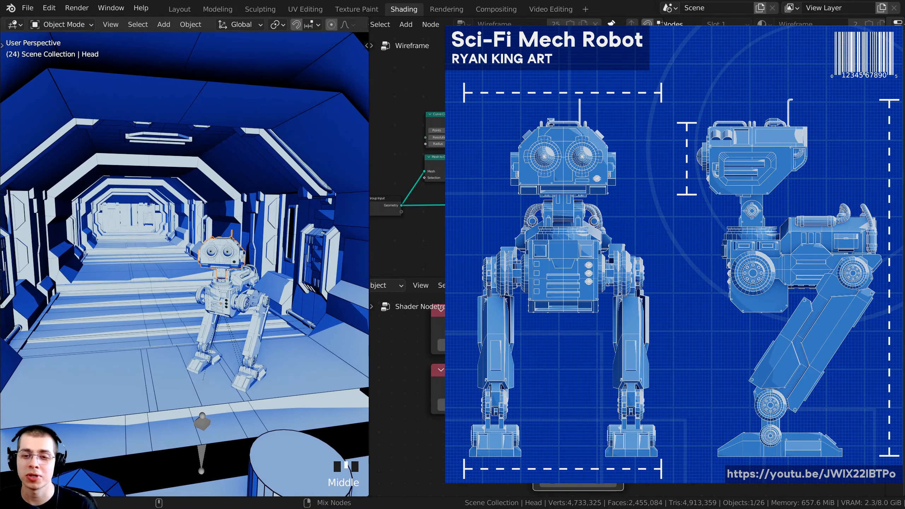
left_click(534, 356, "ctrl+shift")
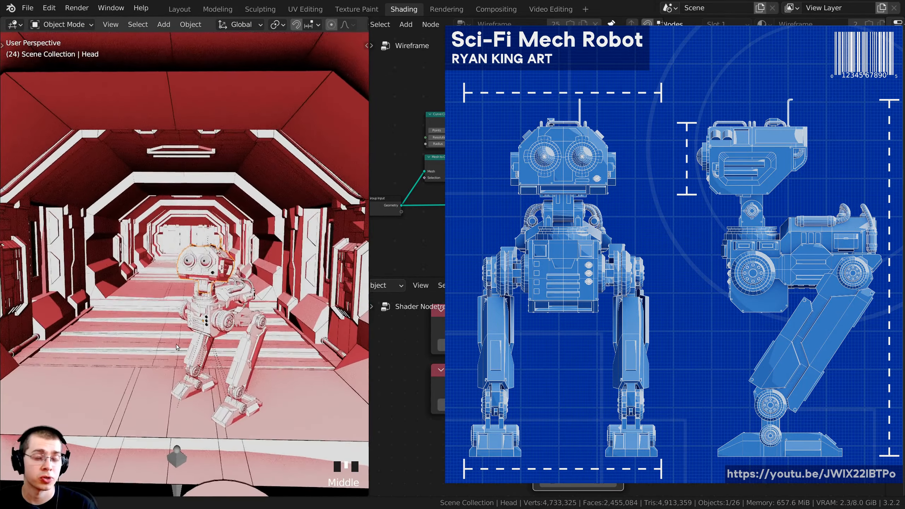
mouse_move(214, 296)
middle_mouse_down()
mouse_move(246, 295)
mouse_move(221, 311)
middle_mouse_up()
- Deselect all objects and cycle the Stylized Shader preview from Blue Orange through Dark Purple and Green to Gray with the black wireframe
key("a")
key("a")
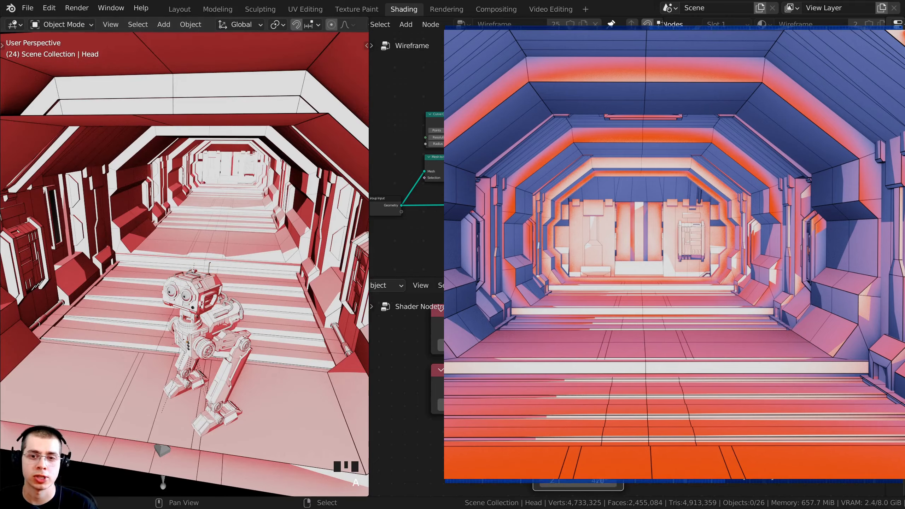
middle_click_drag(211, 360, 221, 256, "ctrl")
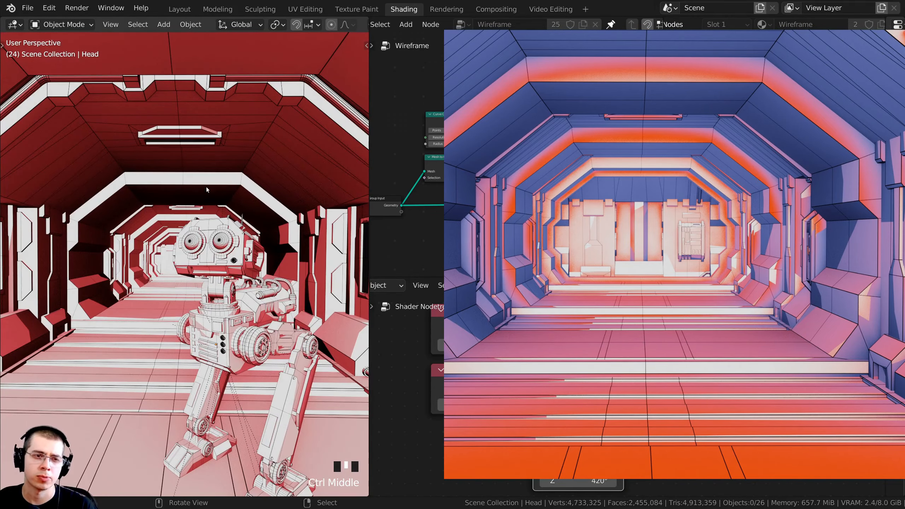
middle_click_drag(270, 300, 269, 337, "ctrl")
left_click(535, 356, "ctrl+shift")
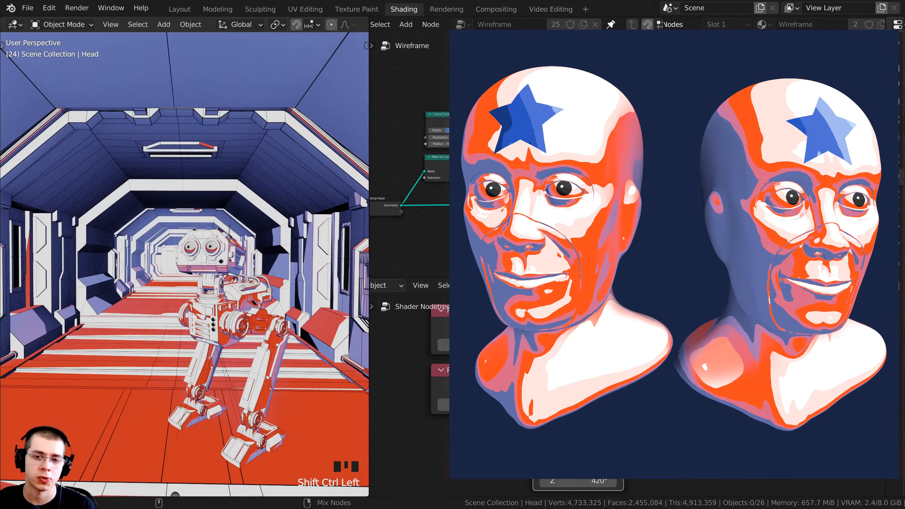
left_click(535, 392, "ctrl+shift")
left_click(534, 392, "ctrl+shift")
left_click(534, 392, "ctrl+shift")
mouse_move(200, 297)
middle_mouse_down()
mouse_move(213, 303)
mouse_move(199, 317)
mouse_move(206, 310)
middle_mouse_up()
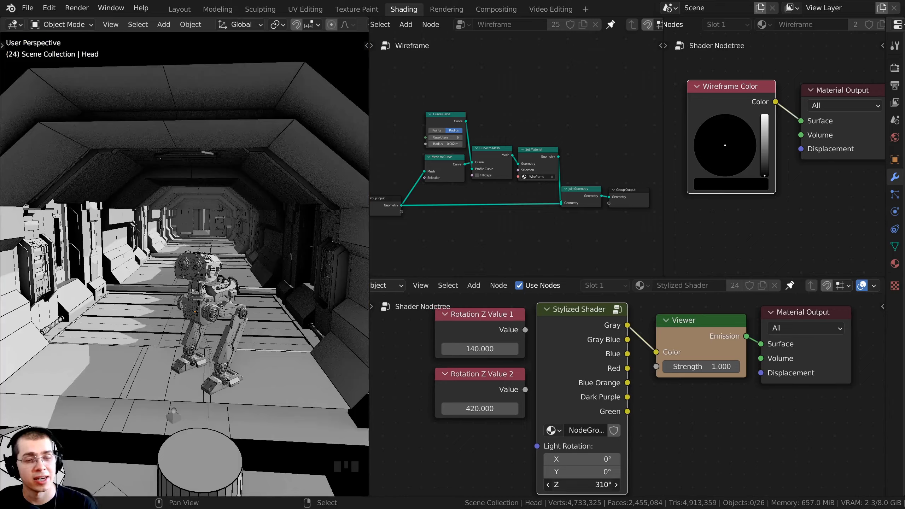
- Adjust the Stylized Shader's Light Rotation Z and cycle the preview from Gray Blue through Blue and Red to Blue Orange
mouse_move(588, 484)
left_mouse_down()
mouse_move(574, 484)
mouse_move(589, 484)
left_mouse_up()
left_click(591, 399, "ctrl+shift")
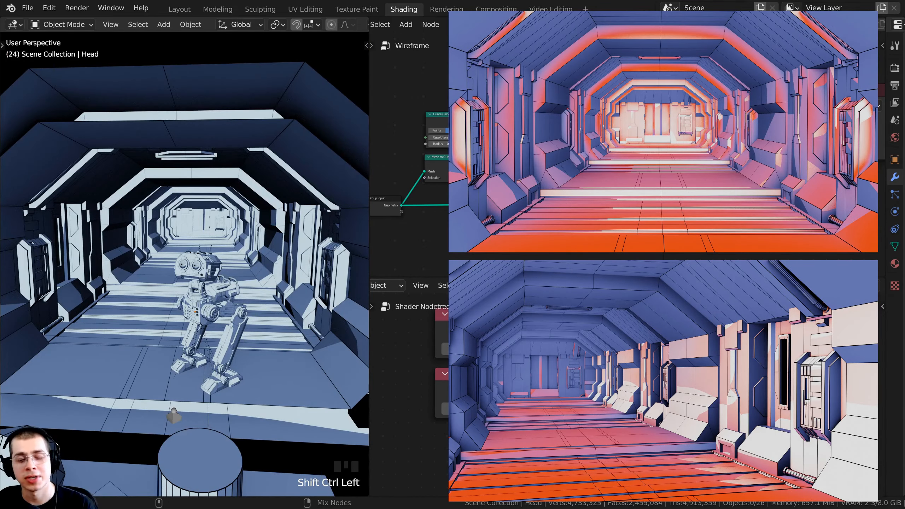
left_click(659, 399, "ctrl+shift")
middle_click_drag(227, 380, 265, 384, "shift")
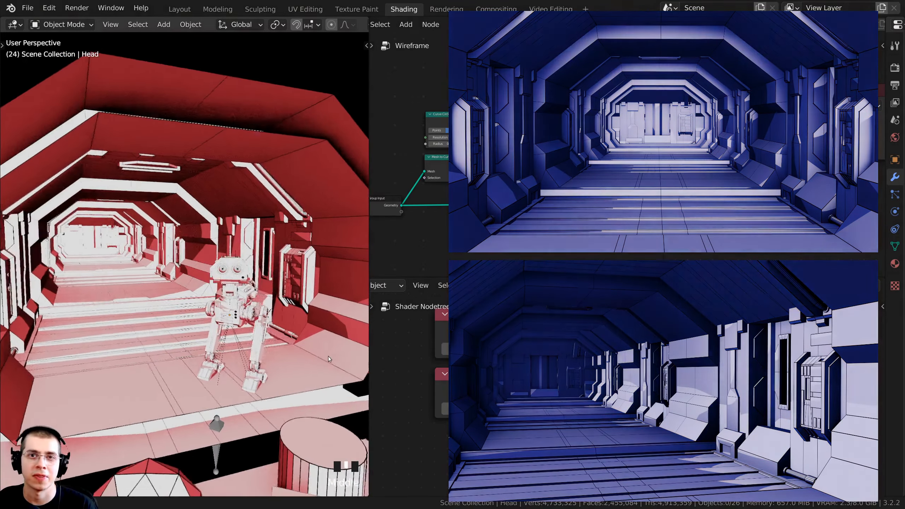
mouse_move(328, 356)
middle_mouse_down()
mouse_move(320, 358)
mouse_move(333, 359)
middle_mouse_up()
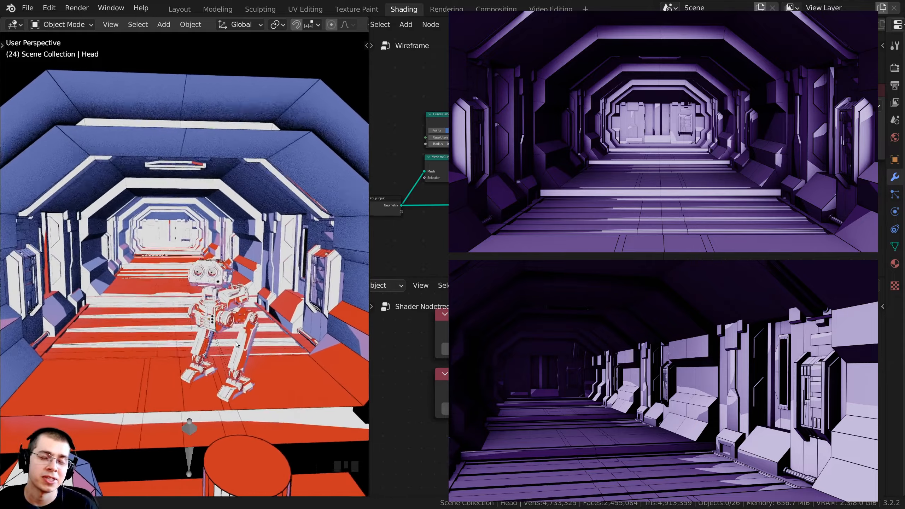